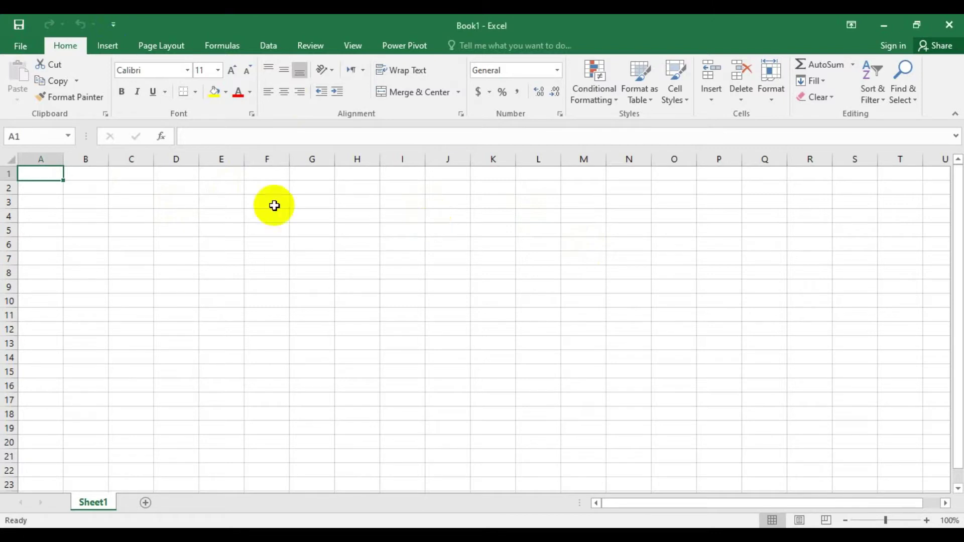
- Open the File backstage view, return to the worksheet, then reopen backstage at the Open page
{"action": "left_click", "coordinate": [10, 46]}
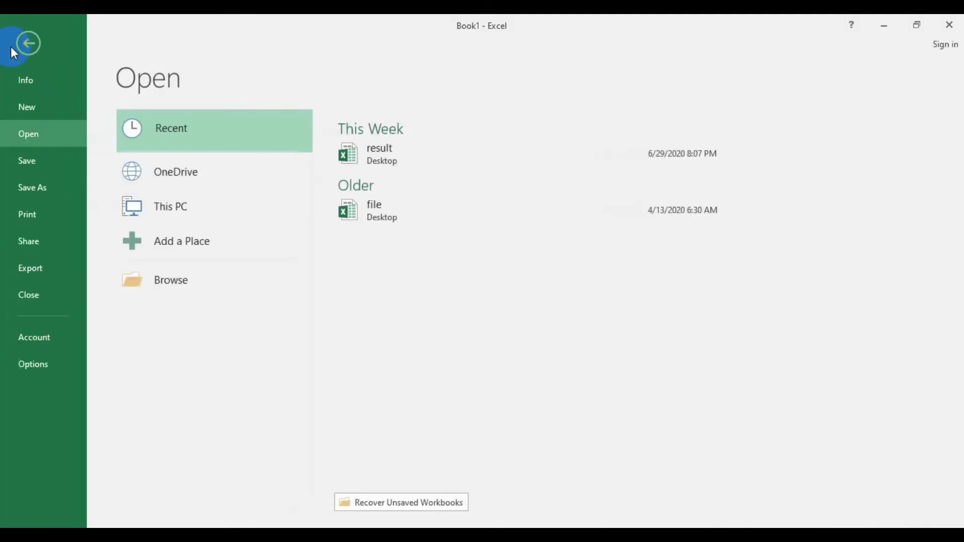
{"action": "left_click", "coordinate": [35, 165]}
{"action": "left_click", "coordinate": [25, 43]}
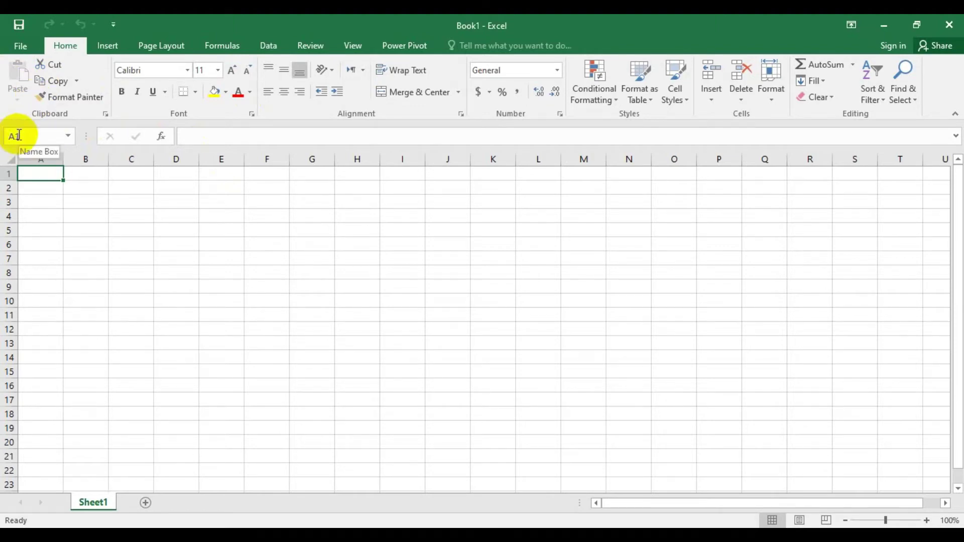
{"action": "left_click", "coordinate": [19, 46]}
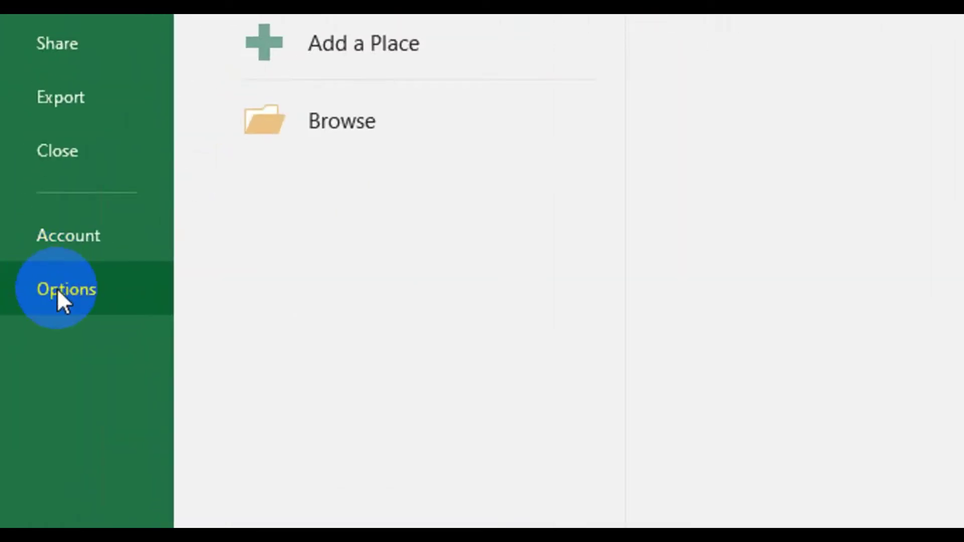
- In Excel Options > Customize Ribbon, add the Save command to a new Home tab group
{"action": "left_click", "coordinate": [56, 288]}
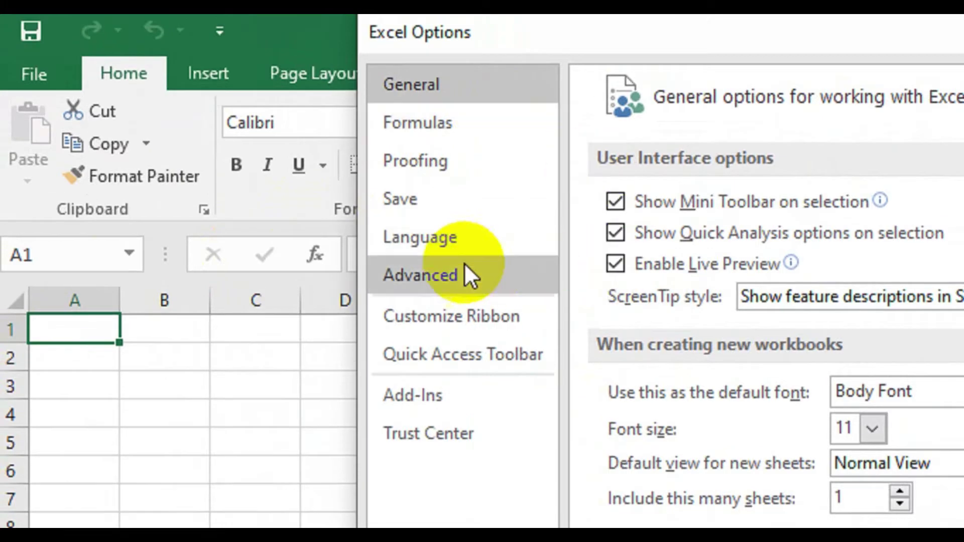
{"action": "left_click", "coordinate": [471, 317]}
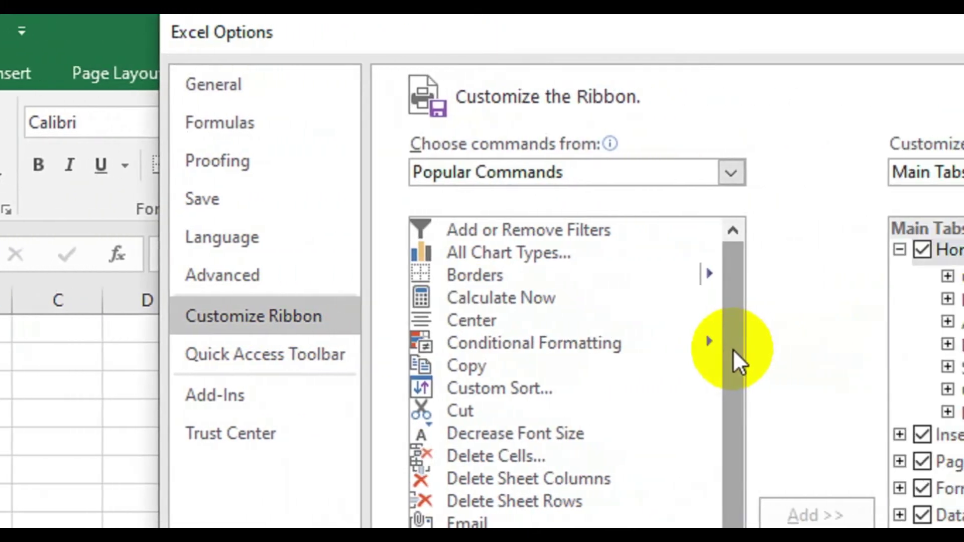
{"action": "left_click_drag", "start_coordinate": [930, 350], "coordinate": [930, 349]}
{"action": "left_click_drag", "start_coordinate": [724, 349], "coordinate": [725, 451]}
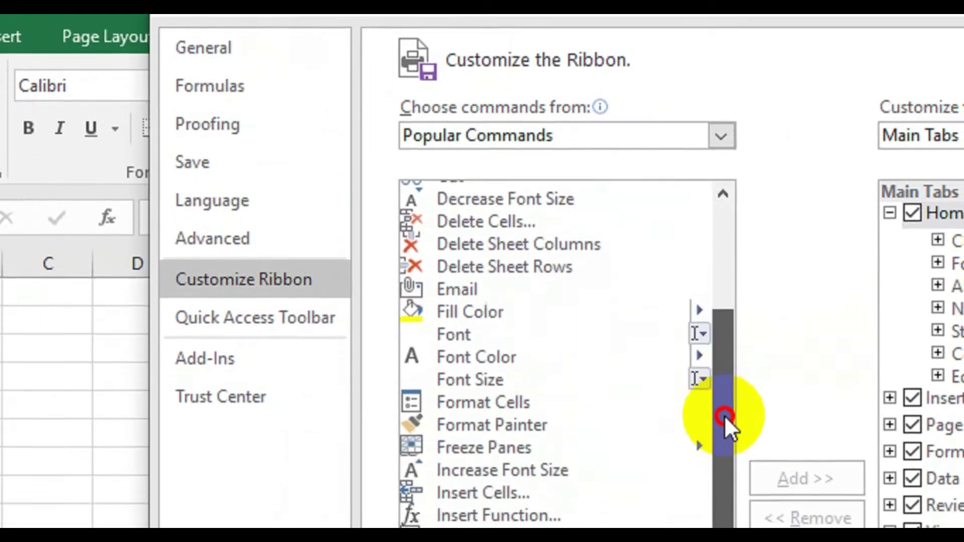
{"action": "left_click_drag", "start_coordinate": [724, 414], "coordinate": [696, 413]}
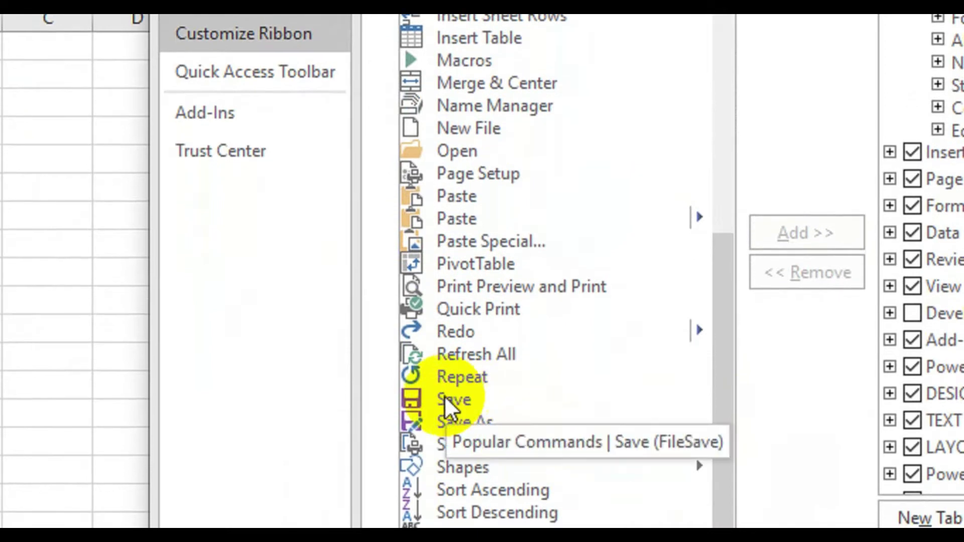
{"action": "left_click", "coordinate": [447, 399]}
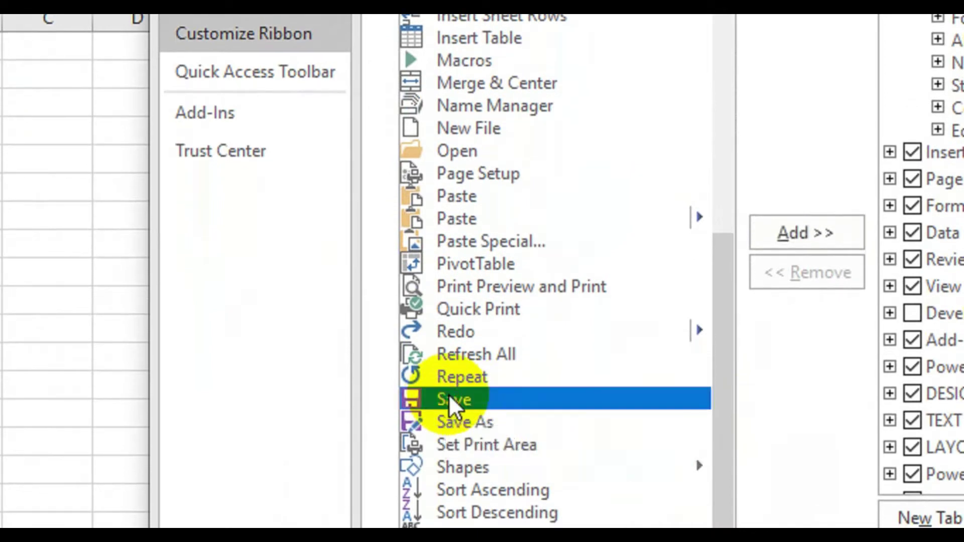
{"action": "left_click", "coordinate": [828, 233]}
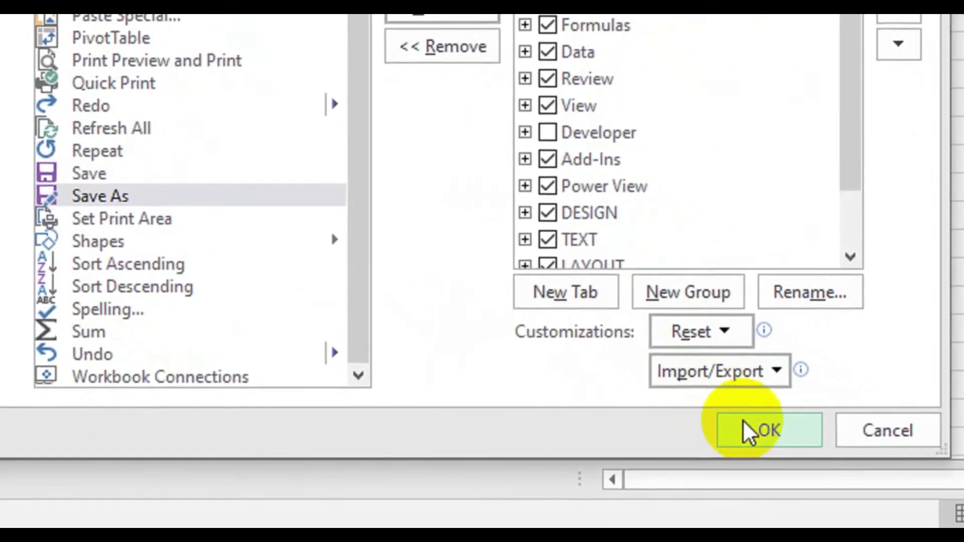
{"action": "left_click", "coordinate": [724, 421]}
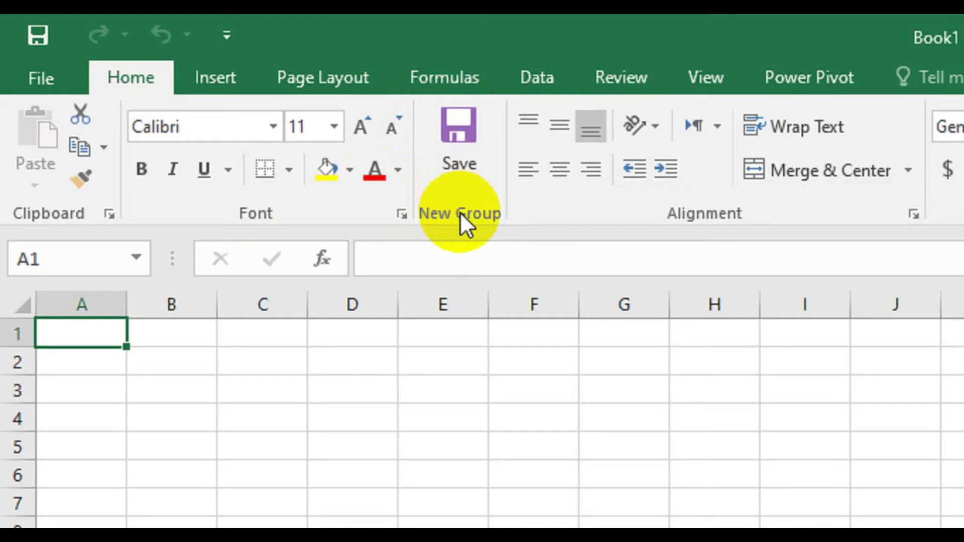
{"action": "left_click", "coordinate": [23, 71]}
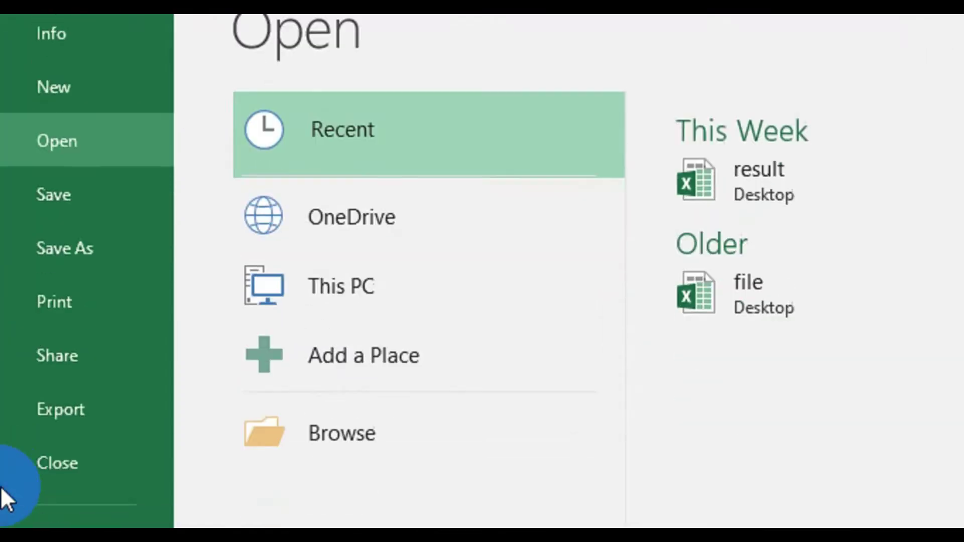
{"action": "left_click", "coordinate": [47, 400]}
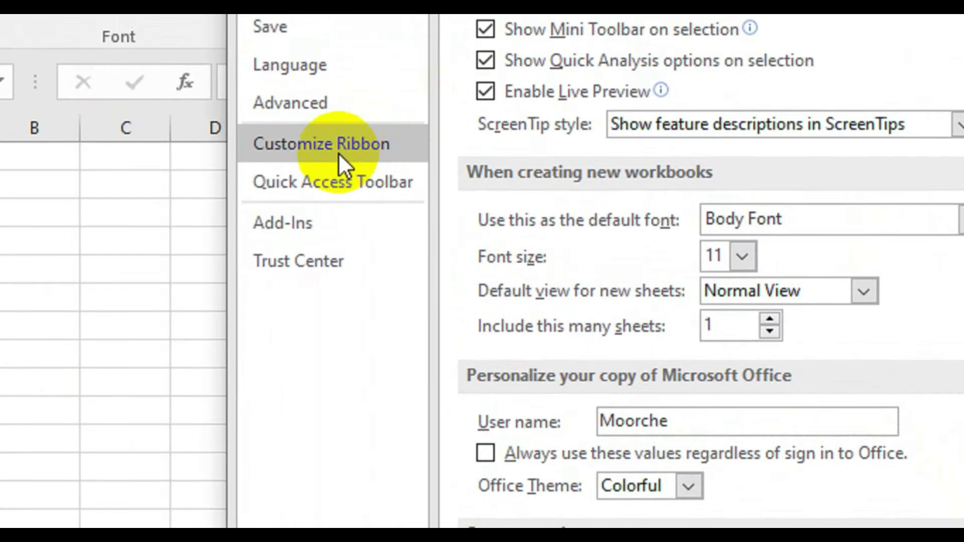
{"action": "left_click", "coordinate": [339, 149]}
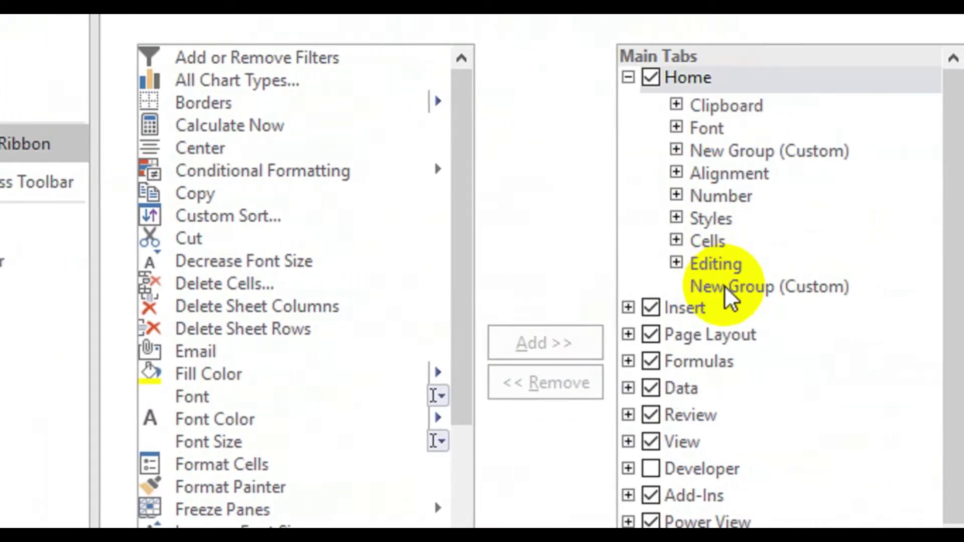
{"action": "left_click", "coordinate": [725, 286]}
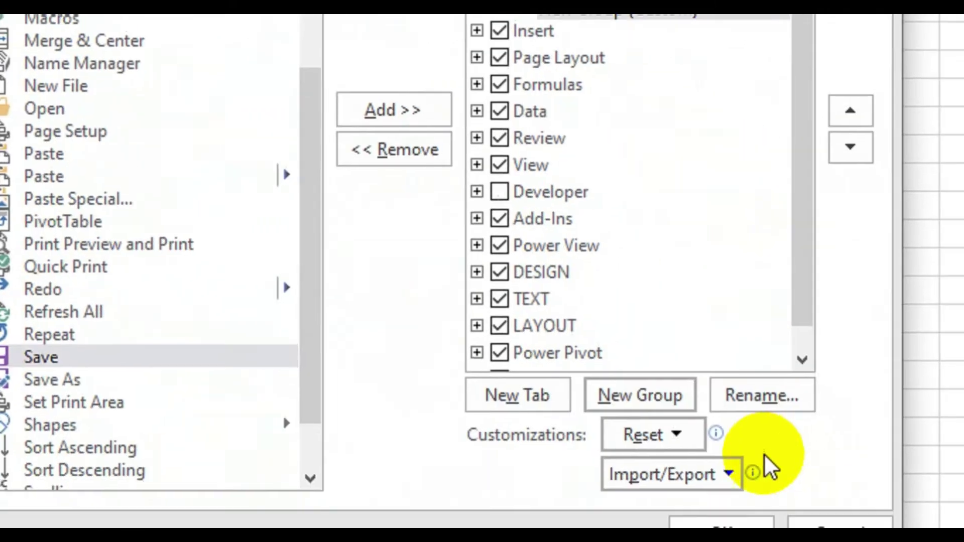
{"action": "left_click", "coordinate": [752, 395]}
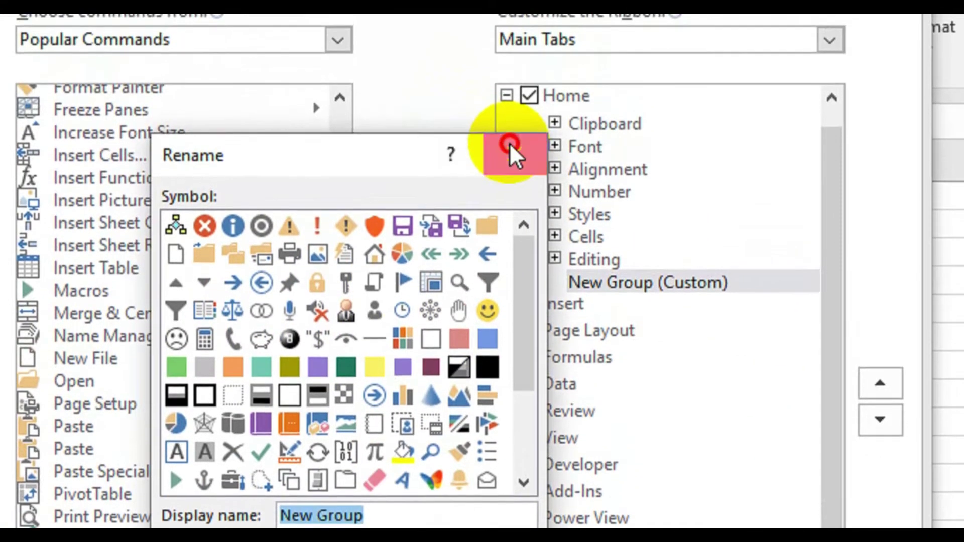
{"action": "left_click", "coordinate": [509, 142]}
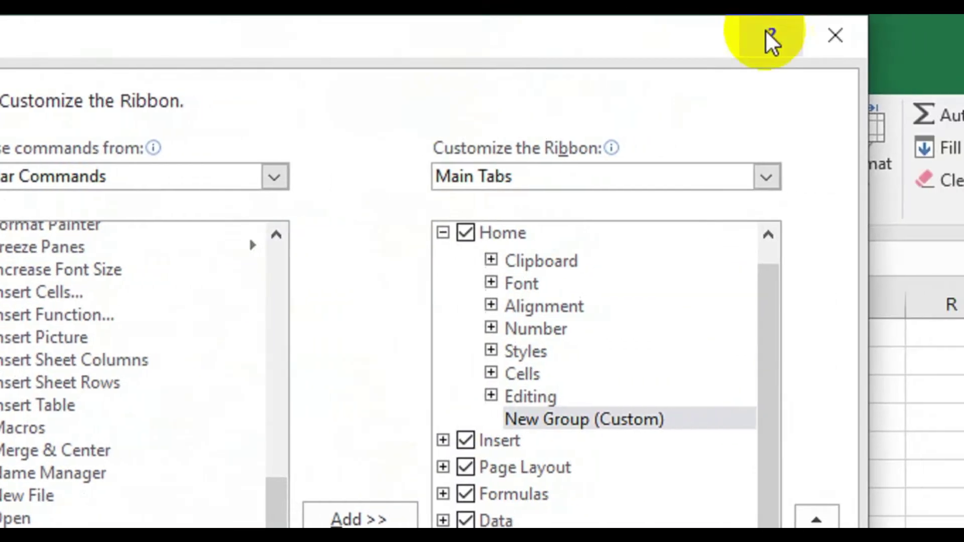
{"action": "left_click", "coordinate": [757, 37]}
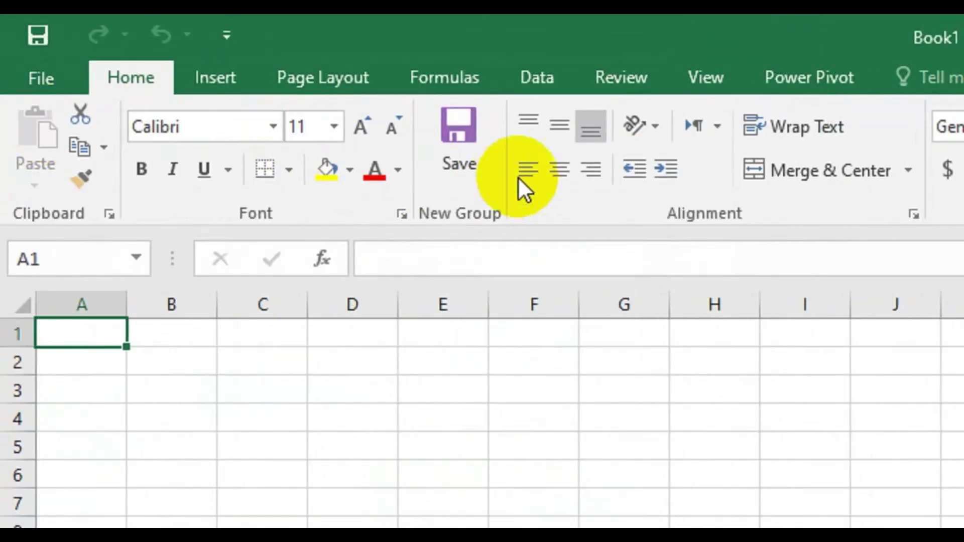
{"action": "left_click", "coordinate": [454, 123]}
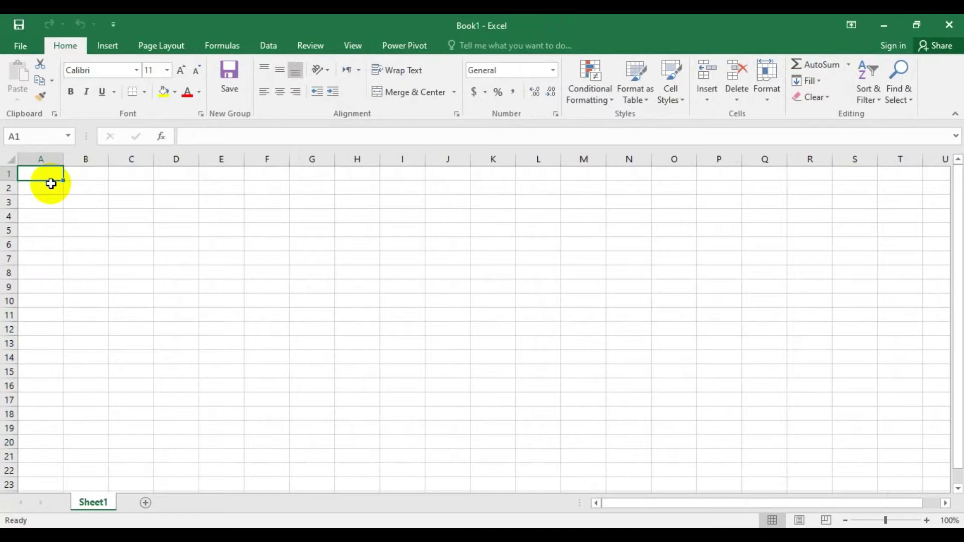
{"action": "left_click", "coordinate": [245, 217]}
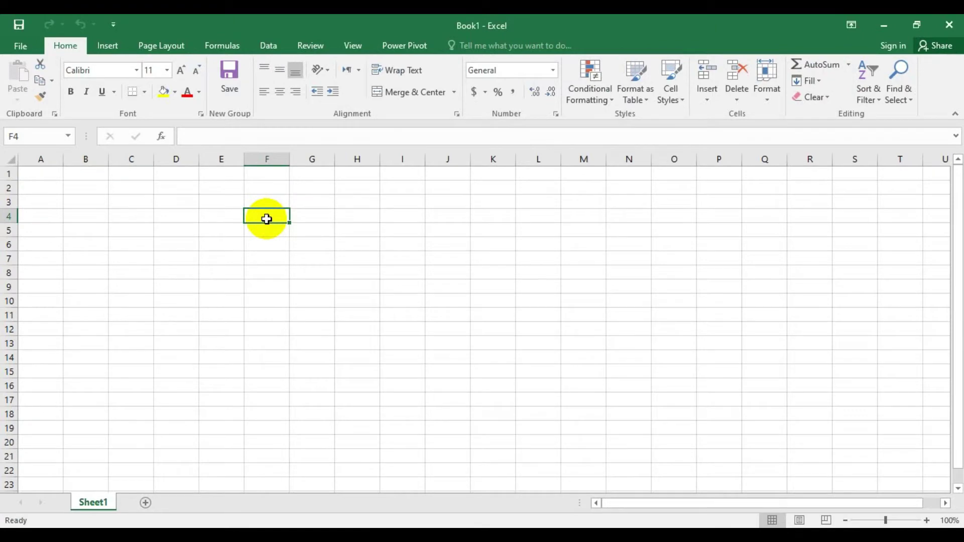
{"action": "key", "text": "ctrl+Down"}
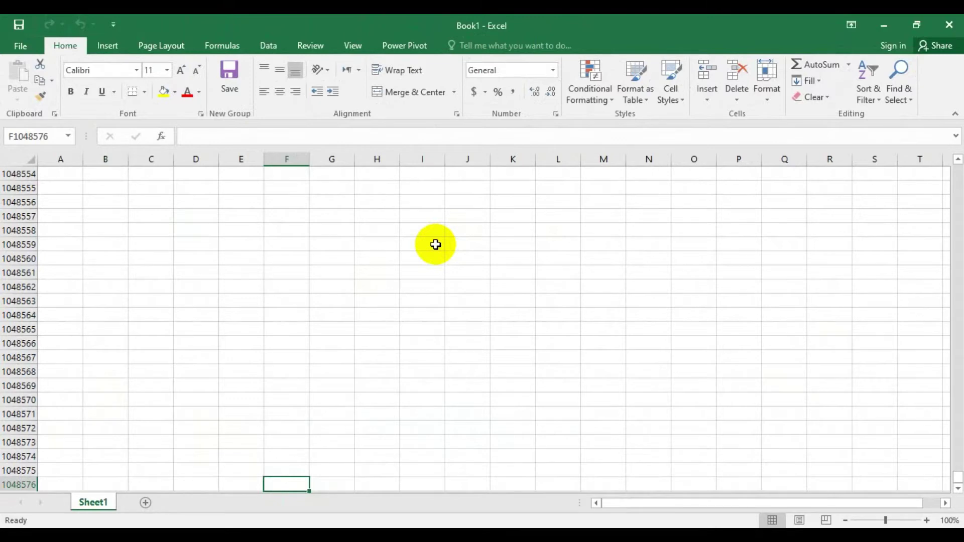
{"action": "key", "text": "ctrl+Right"}
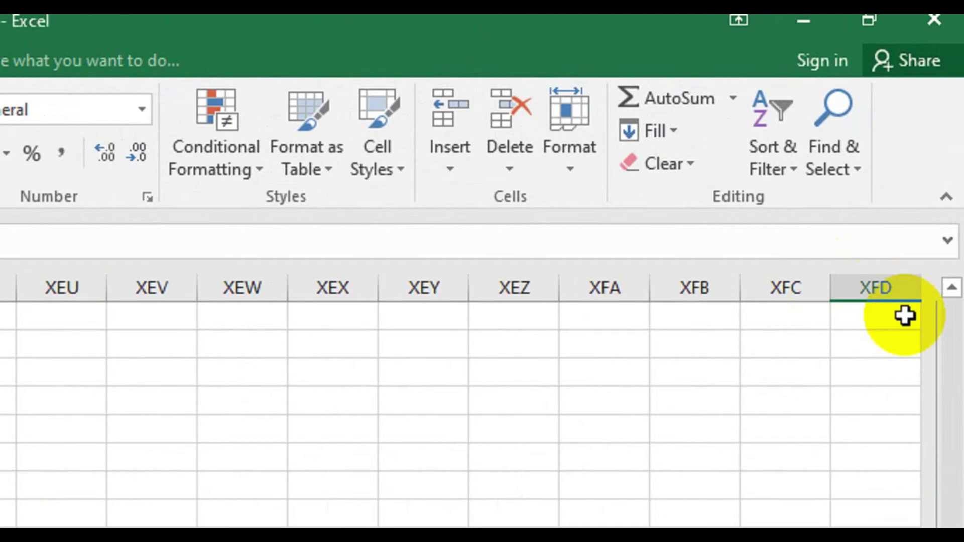
{"action": "left_click", "coordinate": [909, 150]}
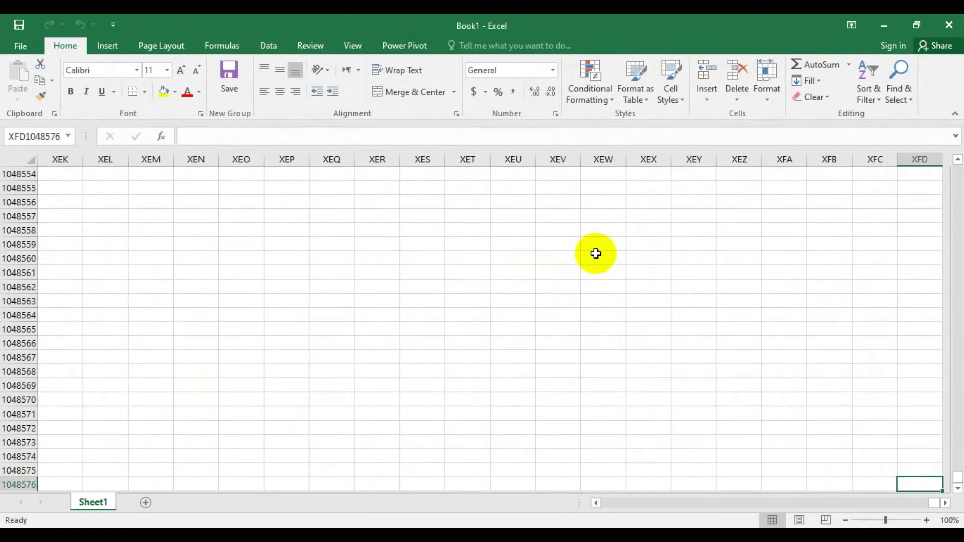
{"action": "key", "text": "ctrl+Left"}
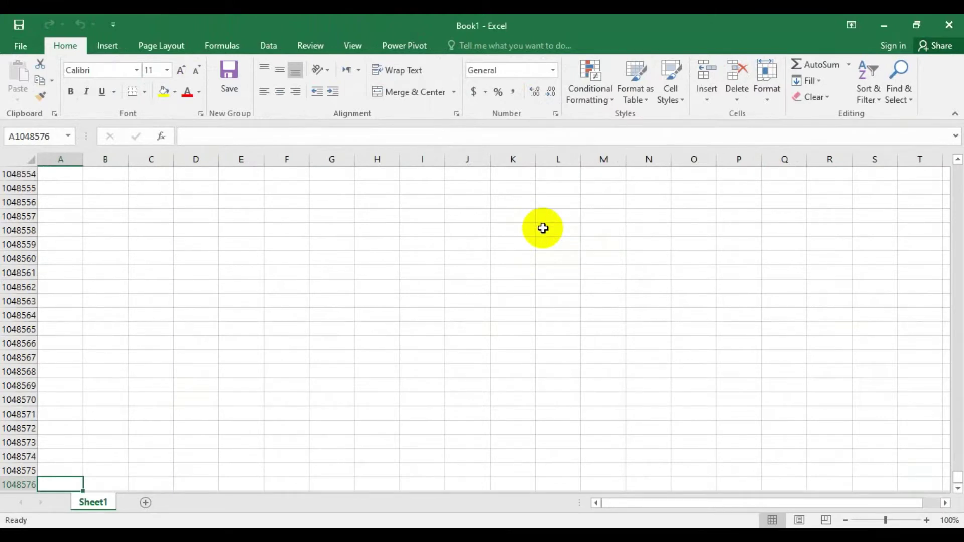
{"action": "key", "text": "ctrl+Up"}
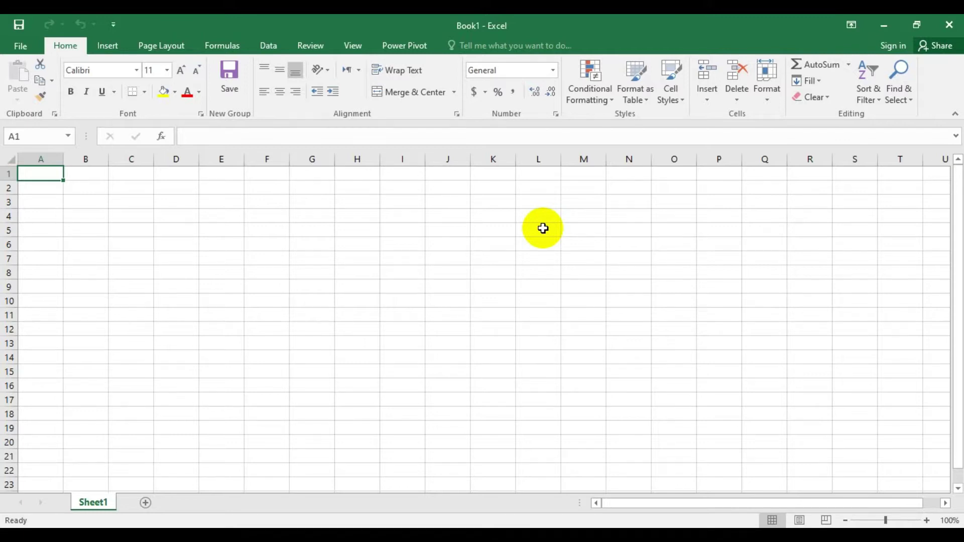
{"action": "key", "text": "shift+space"}
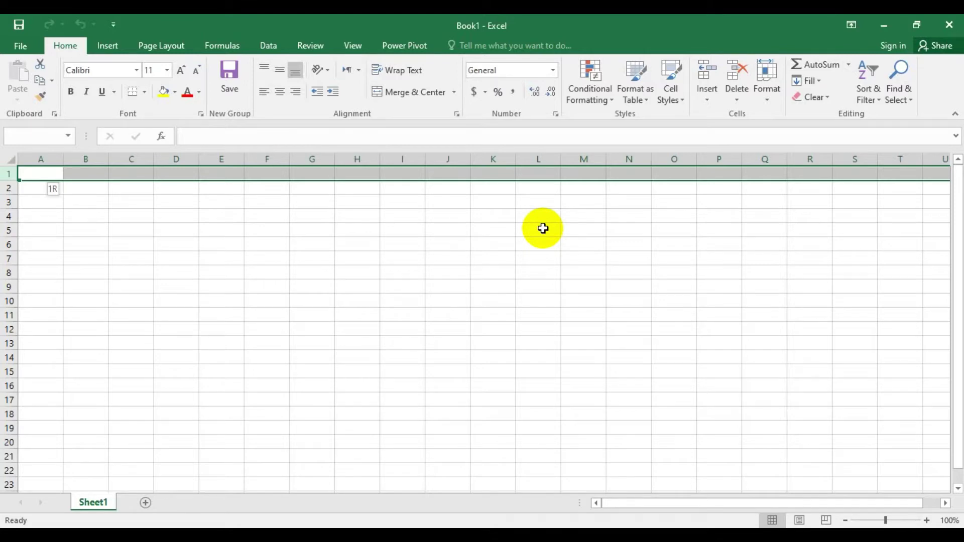
{"action": "key", "text": "ctrl+space"}
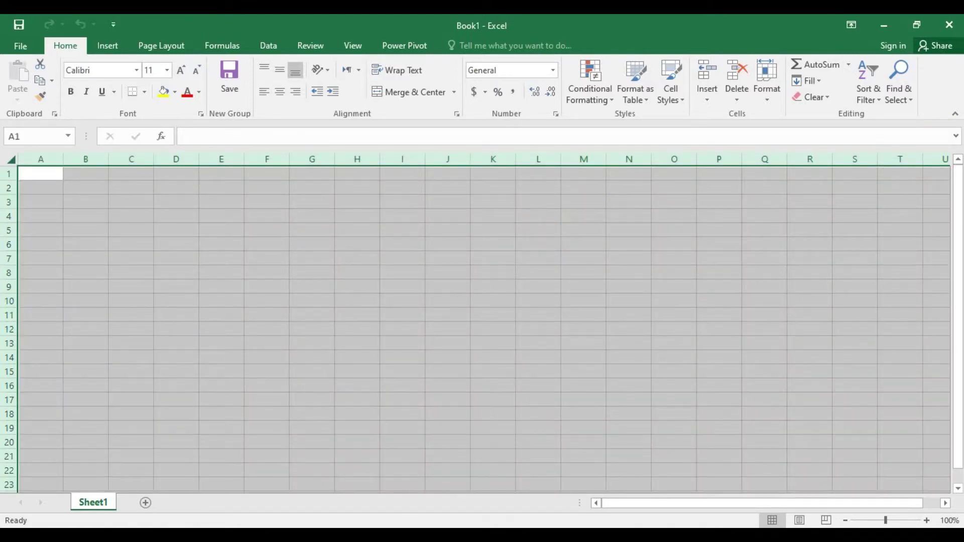
{"action": "left_click_drag", "start_coordinate": [958, 204], "coordinate": [937, 194]}
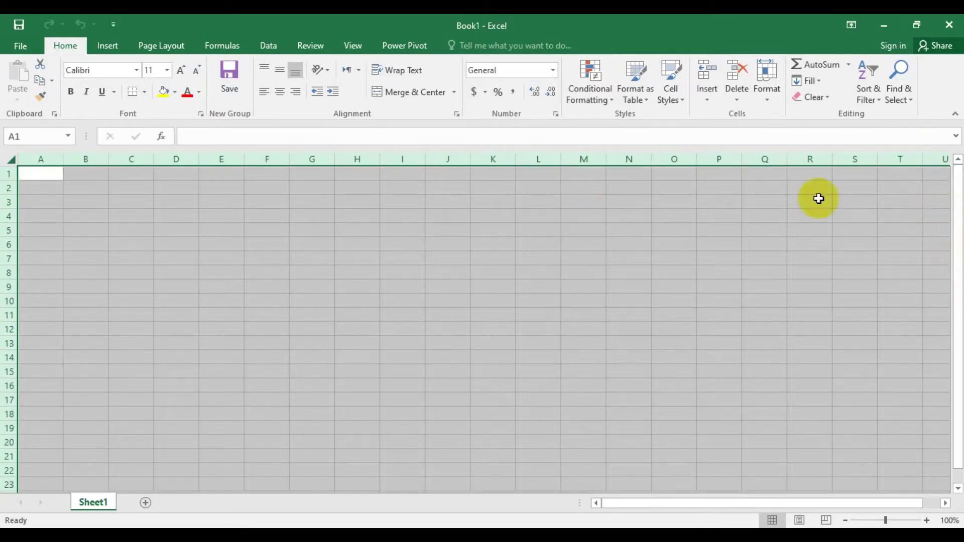
{"action": "left_click", "coordinate": [42, 176]}
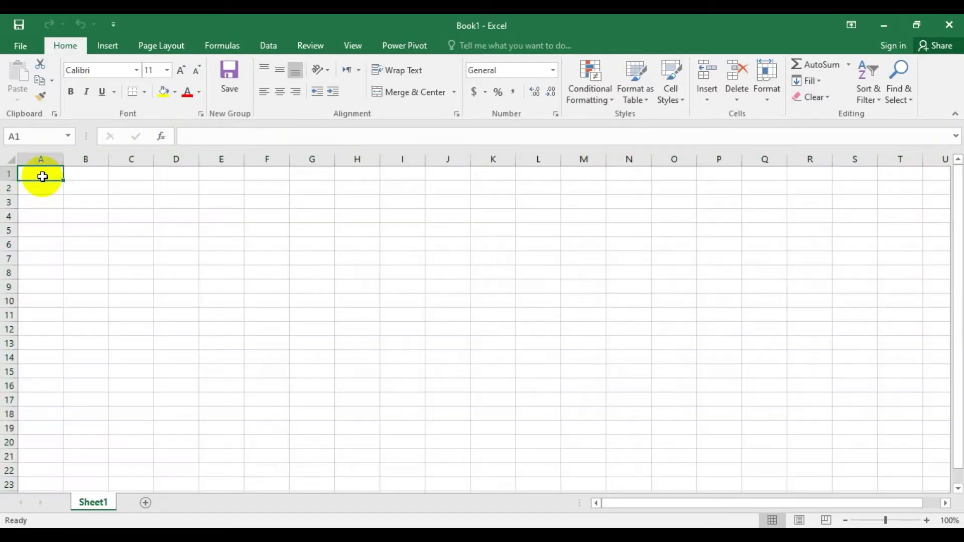
{"action": "left_click", "coordinate": [201, 212]}
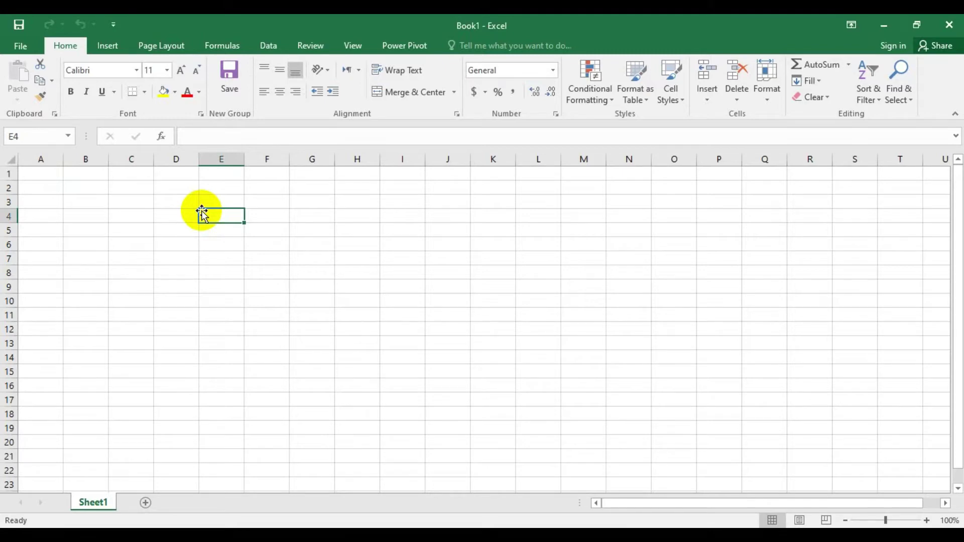
- Enter 1, 2 and 3 into E4, E5 and E6, correcting a 3 placed one row too low
{"action": "type", "text": "1"}
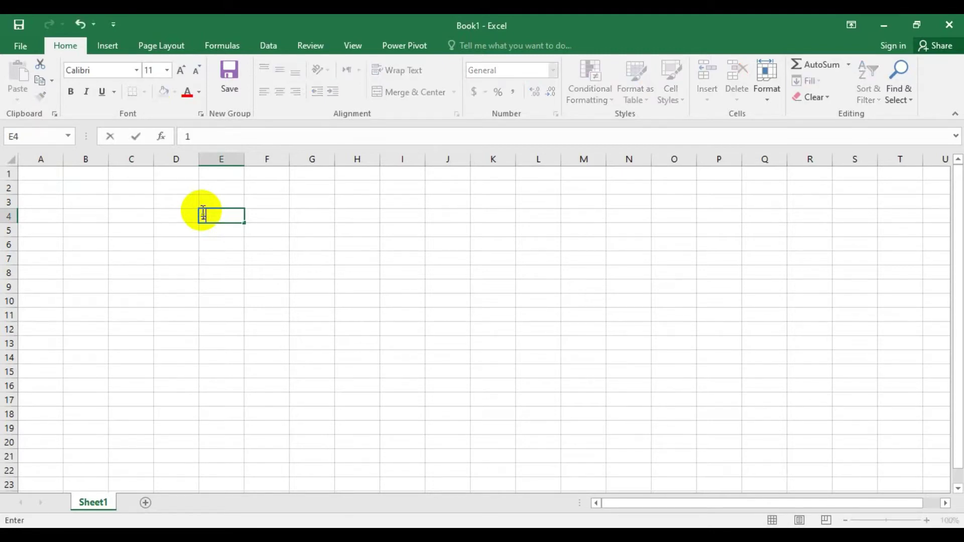
{"action": "key", "text": "Return"}
{"action": "type", "text": "2"}
{"action": "key", "text": "Return"}
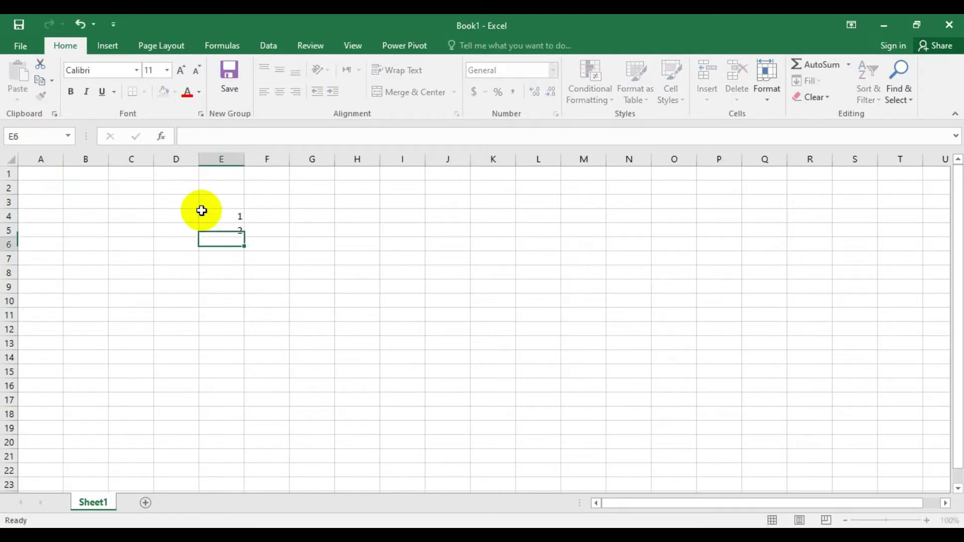
{"action": "key", "text": "Return"}
{"action": "type", "text": "3"}
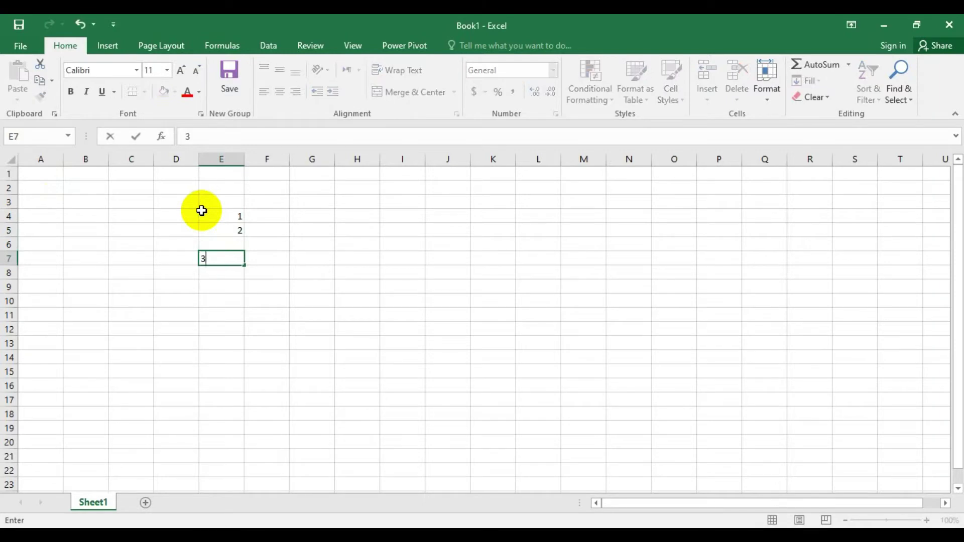
{"action": "key", "text": "Escape"}
{"action": "key", "text": "Up"}
{"action": "type", "text": "3"}
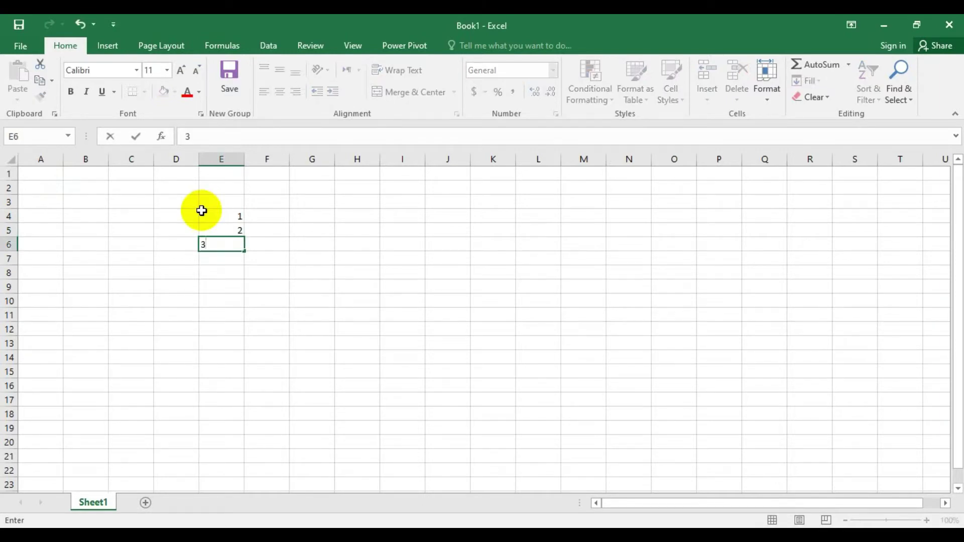
{"action": "key", "text": "Return"}
- Enter 4 through 10 into E7:E13 and select the series starting from E4
{"action": "type", "text": "4"}
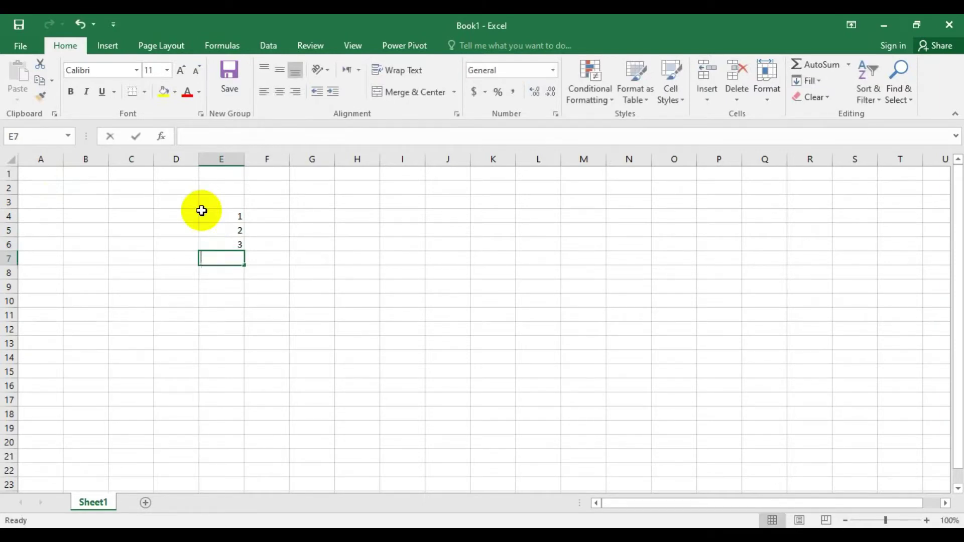
{"action": "key", "text": "Return"}
{"action": "type", "text": "5 6"}
{"action": "key", "text": "Return"}
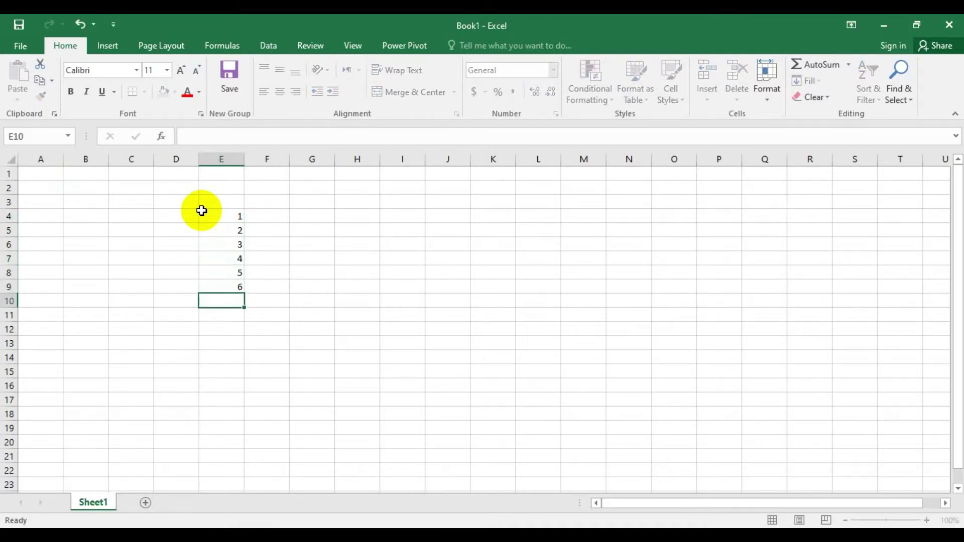
{"action": "type", "text": "7"}
{"action": "key", "text": "Return"}
{"action": "type", "text": "8"}
{"action": "key", "text": "Return"}
{"action": "type", "text": "9"}
{"action": "key", "text": "Return"}
{"action": "type", "text": "10"}
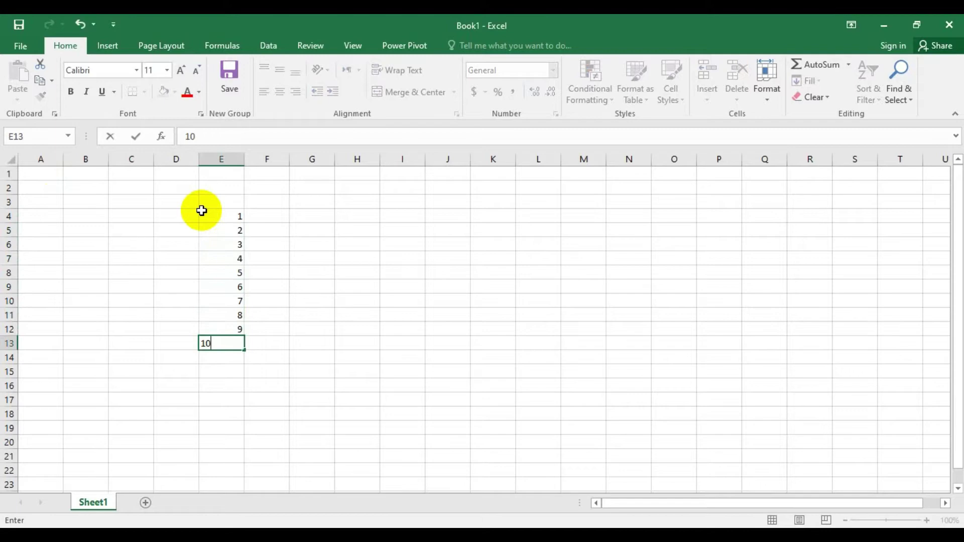
{"action": "key", "text": "Return"}
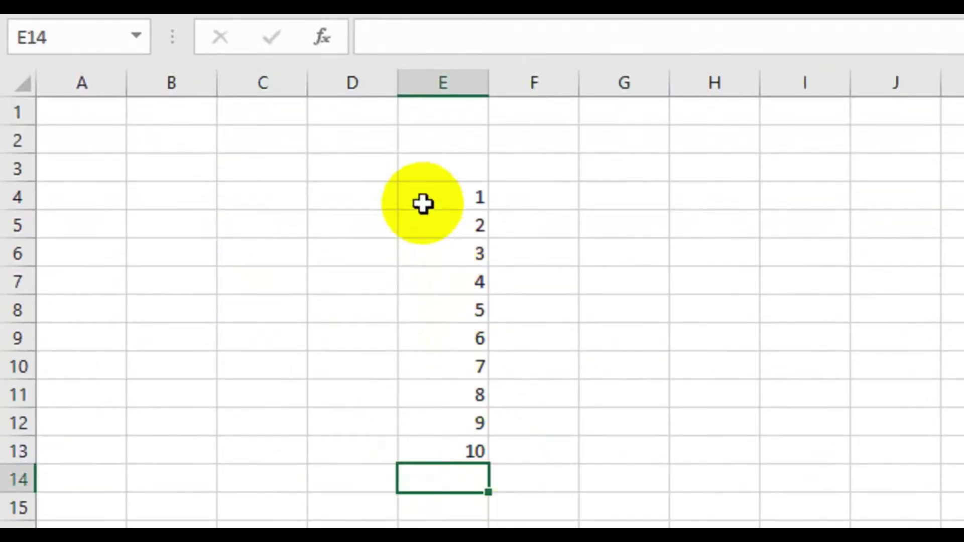
{"action": "left_click", "coordinate": [421, 197]}
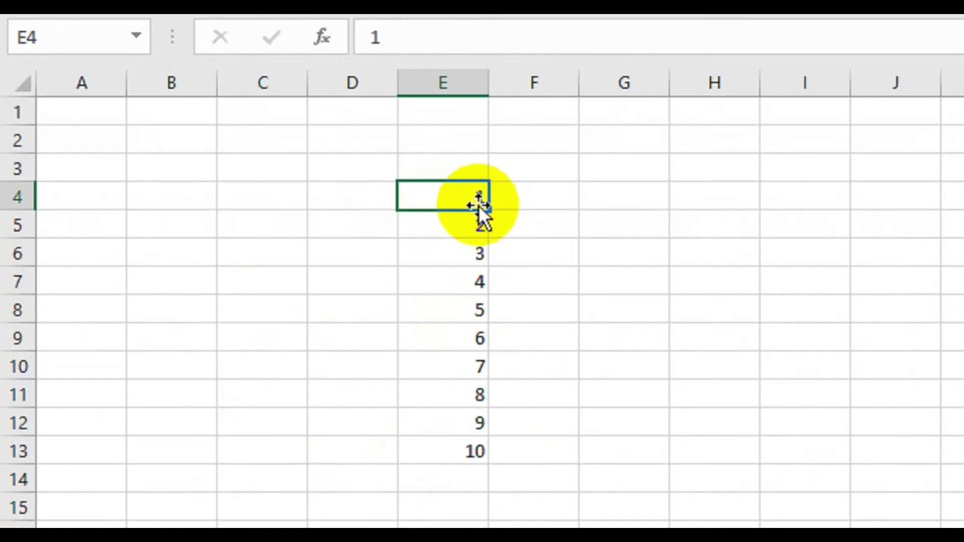
{"action": "left_click_drag", "start_coordinate": [478, 206], "coordinate": [495, 362]}
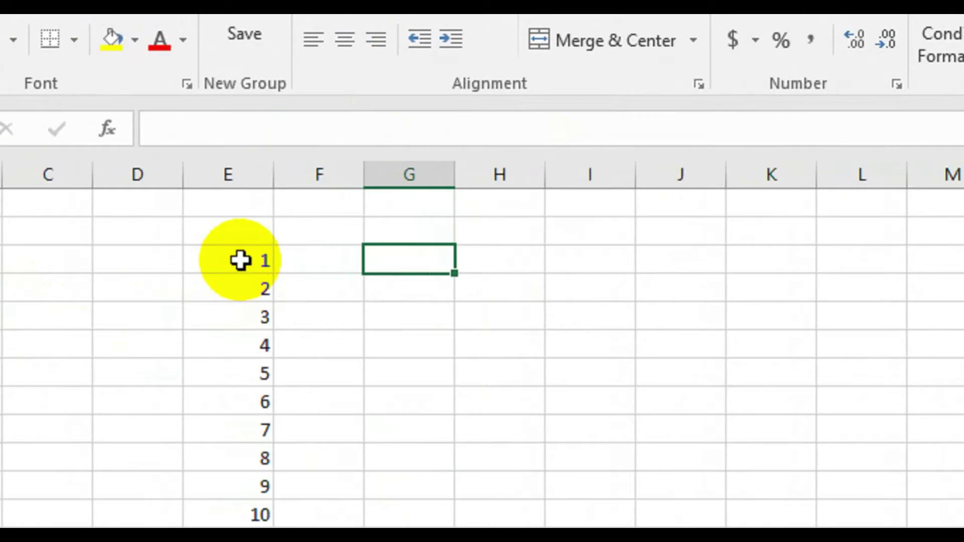
- Select E4:E13 and drag the fill handle down so the series reaches 30 in E33
{"action": "left_click", "coordinate": [240, 260]}
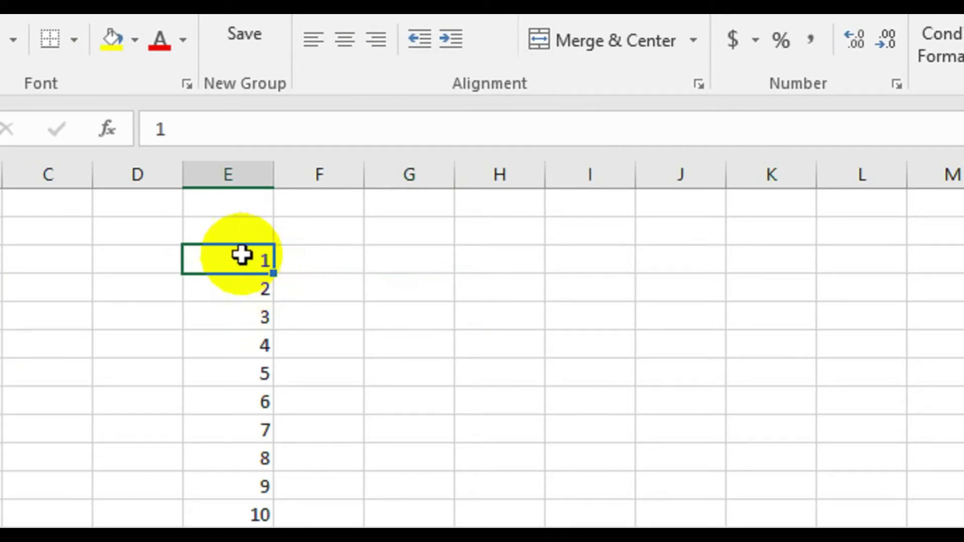
{"action": "left_click_drag", "start_coordinate": [240, 255], "coordinate": [252, 507]}
{"action": "left_click_drag", "start_coordinate": [253, 403], "coordinate": [254, 402]}
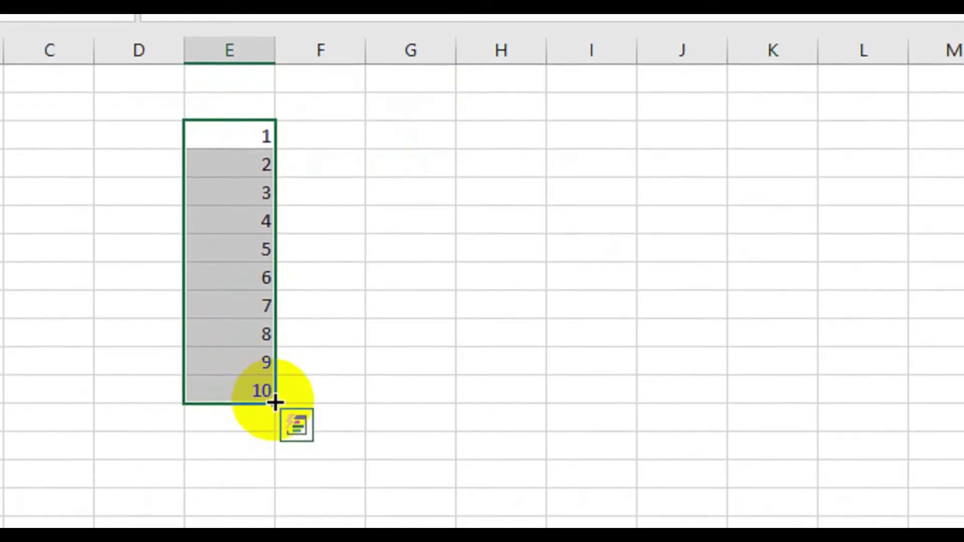
{"action": "left_click", "coordinate": [275, 402]}
{"action": "left_click_drag", "start_coordinate": [274, 402], "coordinate": [255, 371]}
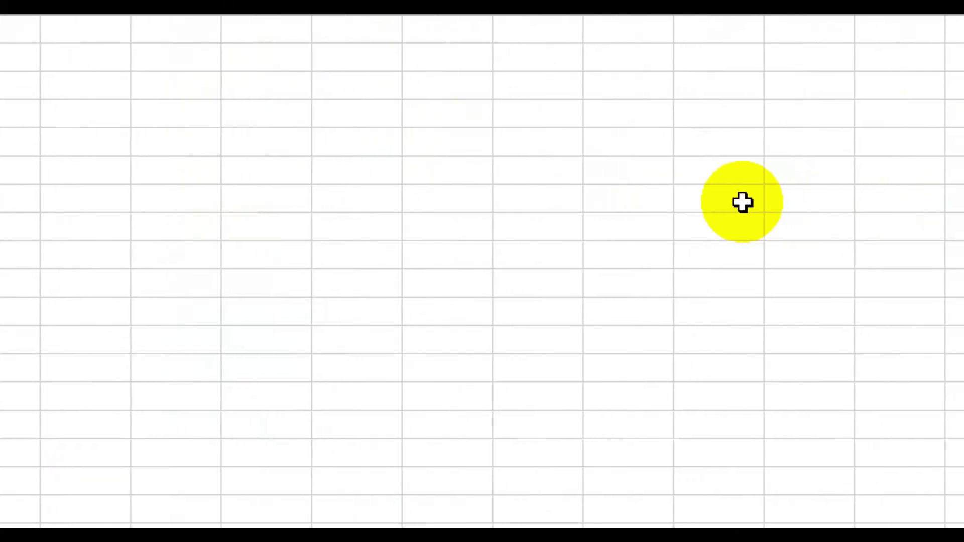
- Reselect the column E series, extend it with Ctrl+Shift+Right, then shrink back with Ctrl+Shift+Left
{"action": "left_click", "coordinate": [728, 201]}
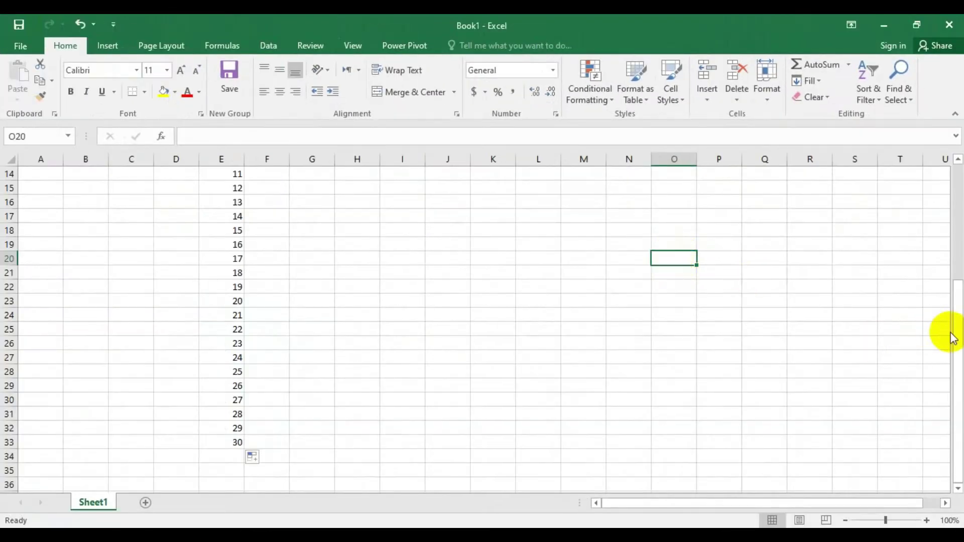
{"action": "left_click_drag", "start_coordinate": [953, 332], "coordinate": [929, 215]}
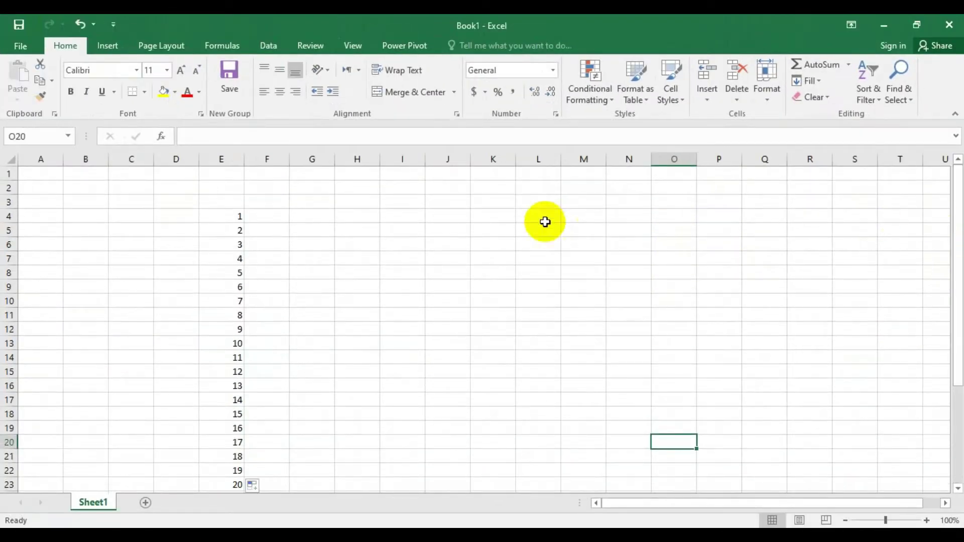
{"action": "left_click", "coordinate": [218, 215]}
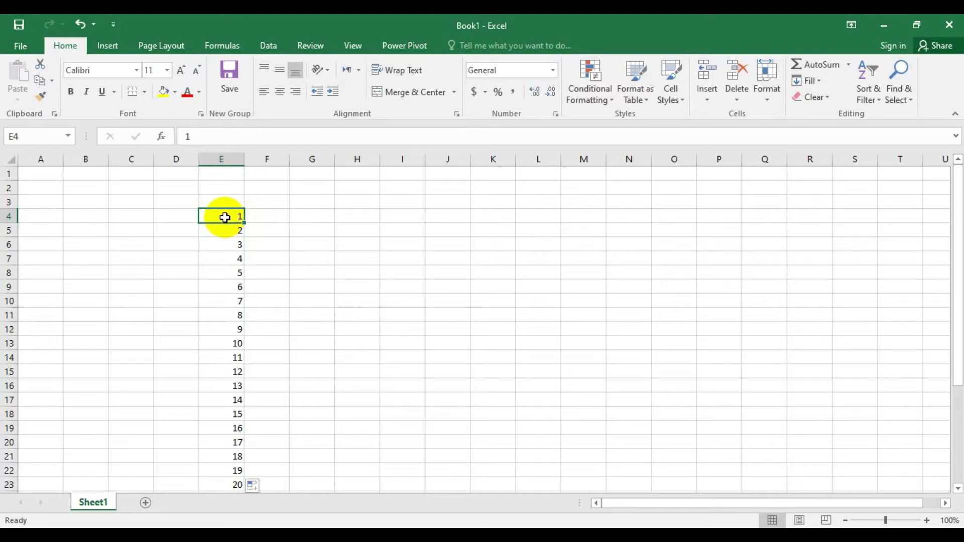
{"action": "left_click_drag", "start_coordinate": [225, 217], "coordinate": [227, 406]}
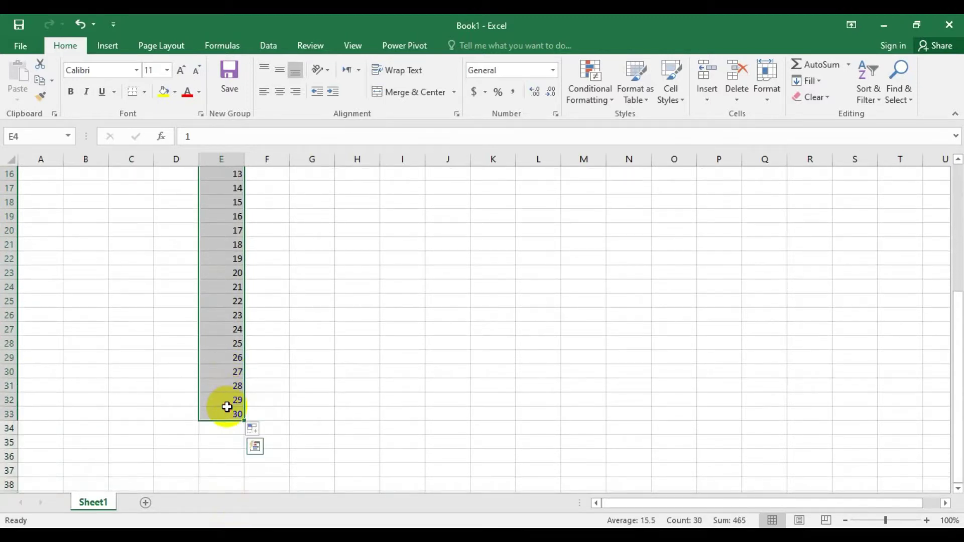
{"action": "key", "text": "ctrl+shift+Right"}
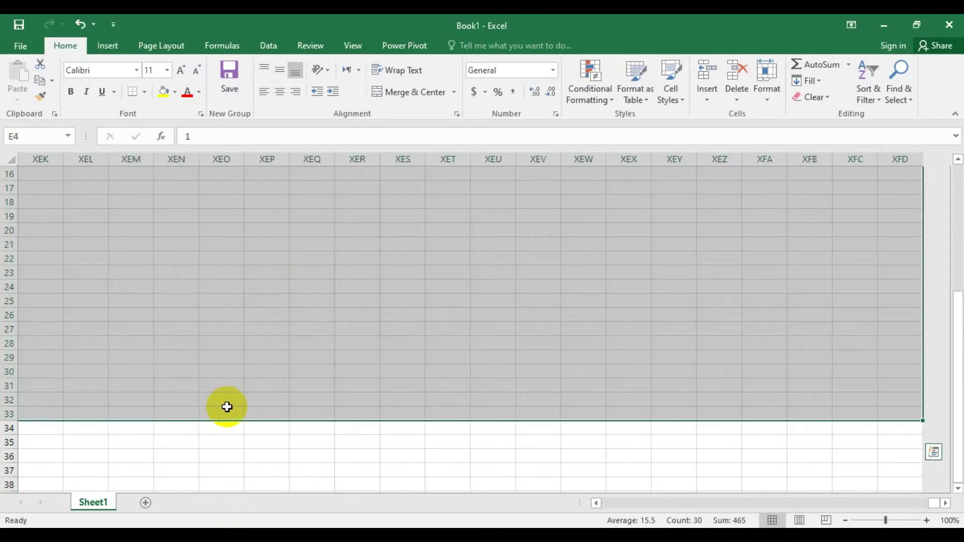
{"action": "key", "text": "ctrl+shift+Left"}
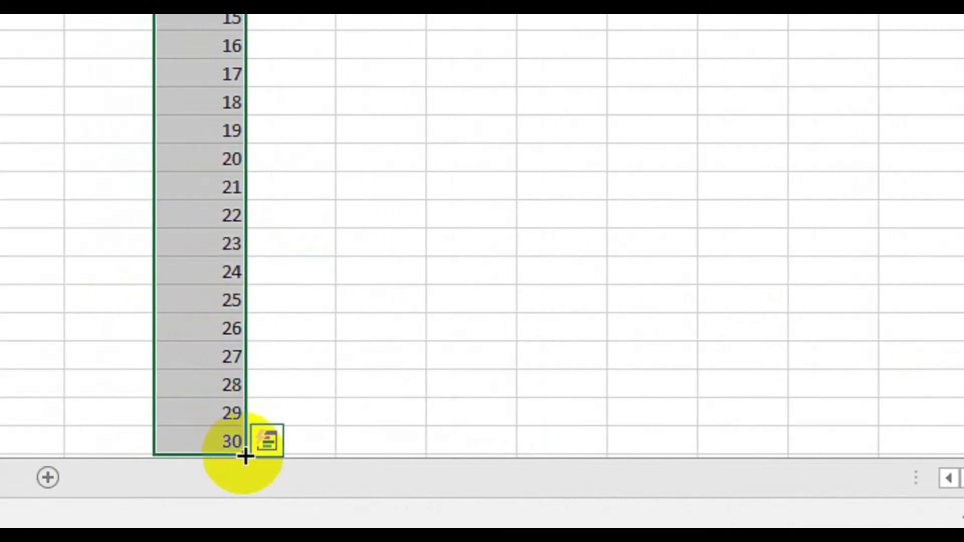
- Drag the E4:E33 fill handle right to column O, then deselect the filled block
{"action": "left_click_drag", "start_coordinate": [245, 456], "coordinate": [963, 349]}
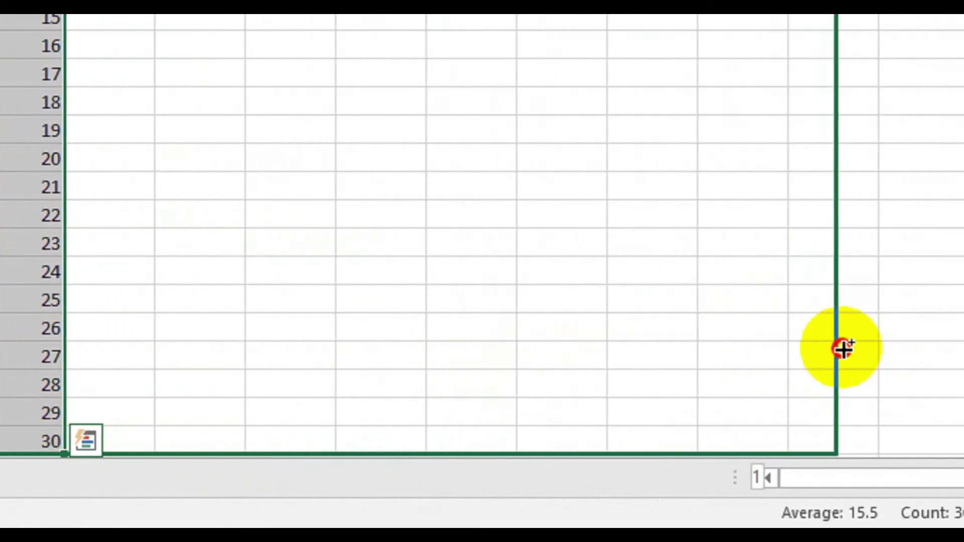
{"action": "left_click_drag", "start_coordinate": [843, 348], "coordinate": [953, 358]}
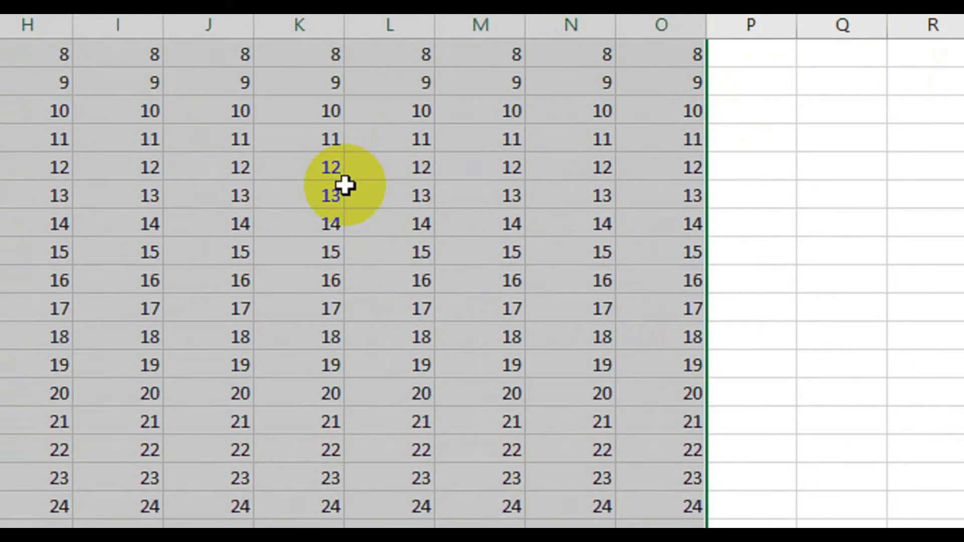
{"action": "scroll", "coordinate": [345, 185], "scroll_direction": "up", "scroll_amount": 3}
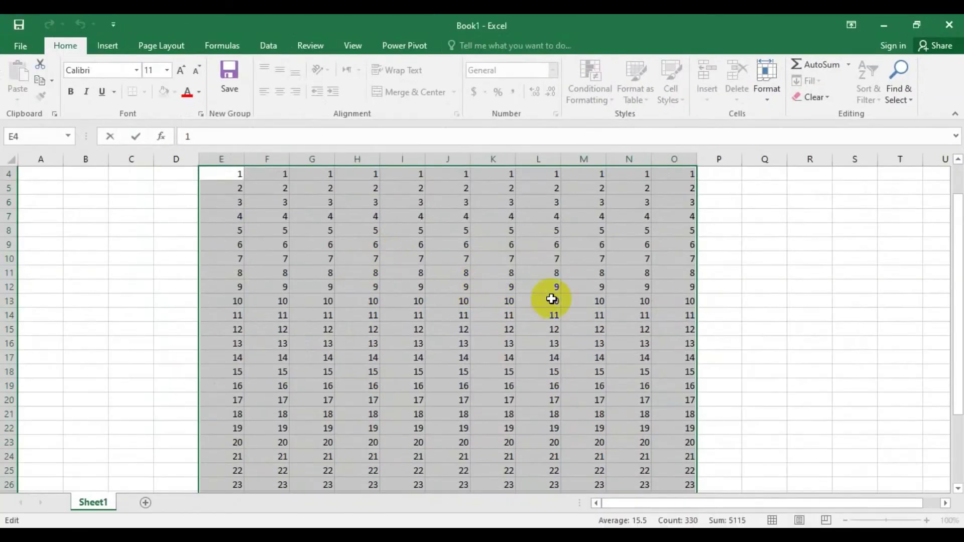
{"action": "key", "text": "F2"}
{"action": "left_click_drag", "start_coordinate": [953, 301], "coordinate": [926, 242]}
{"action": "left_click", "coordinate": [765, 273]}
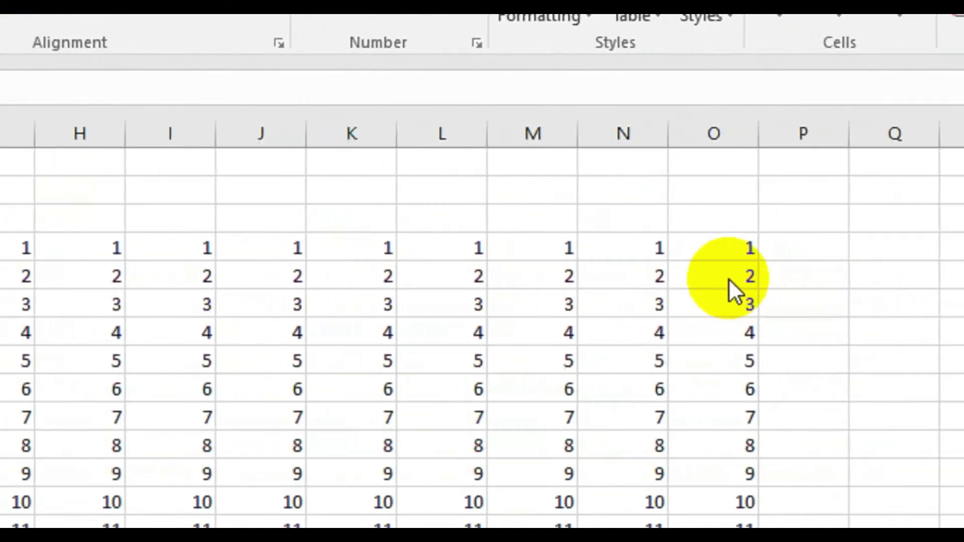
- Apply a yellow fill to cell O4, then jump along row 4 with the Ctrl+arrow shortcut
{"action": "double_click", "coordinate": [724, 252]}
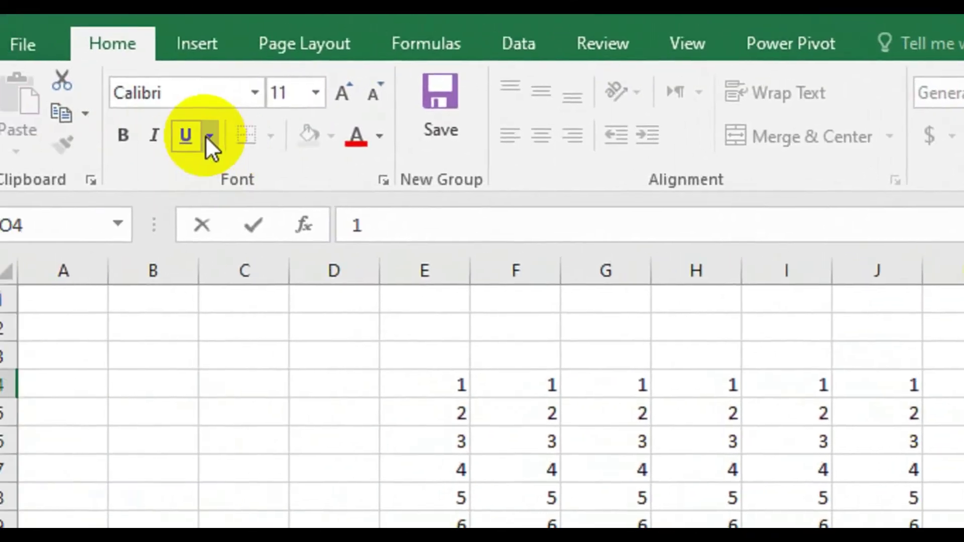
{"action": "left_click", "coordinate": [57, 392]}
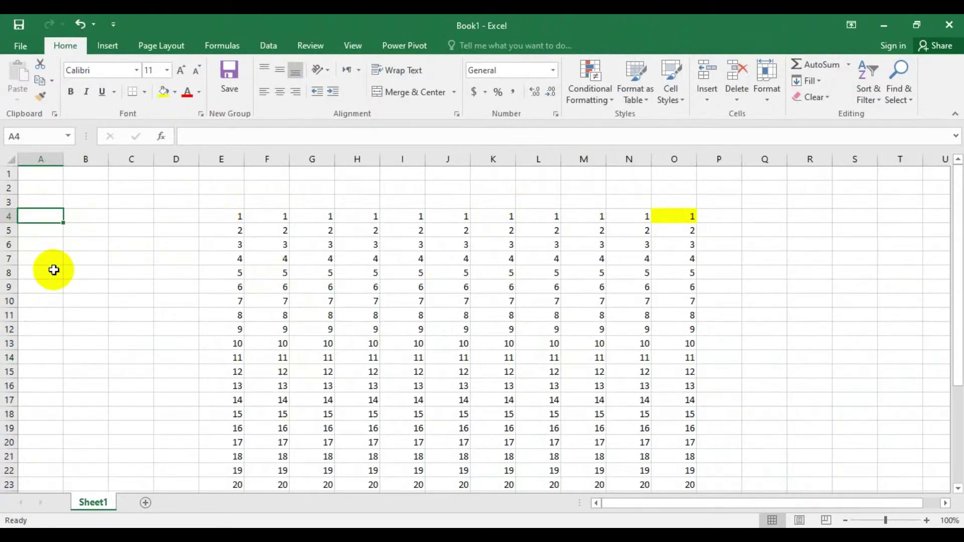
{"action": "key", "text": "ctrl+Right"}
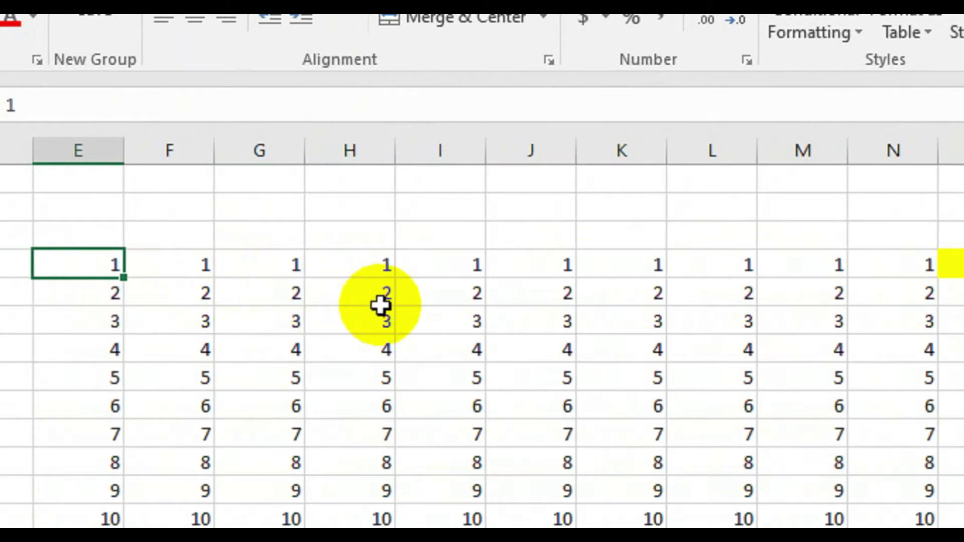
{"action": "key", "text": "ctrl+Right"}
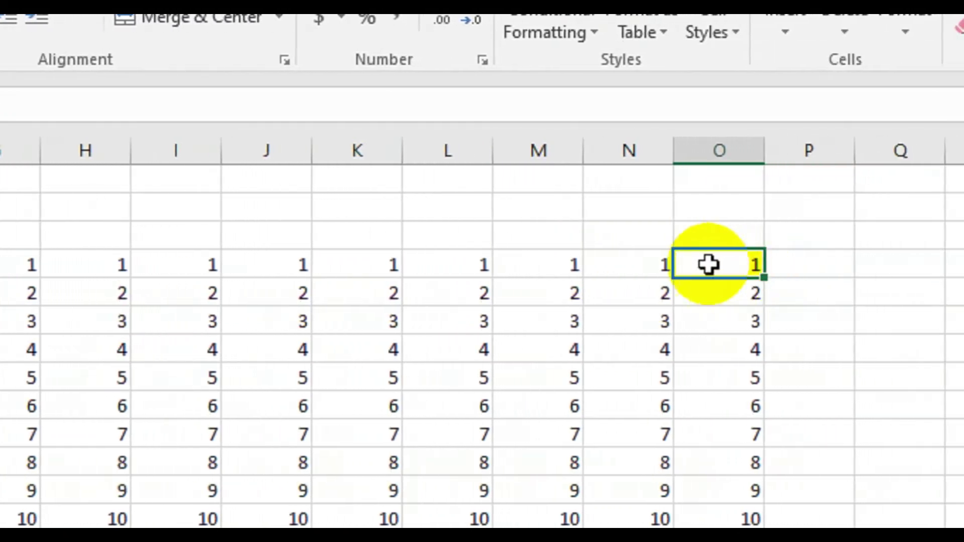
{"action": "left_click", "coordinate": [713, 206]}
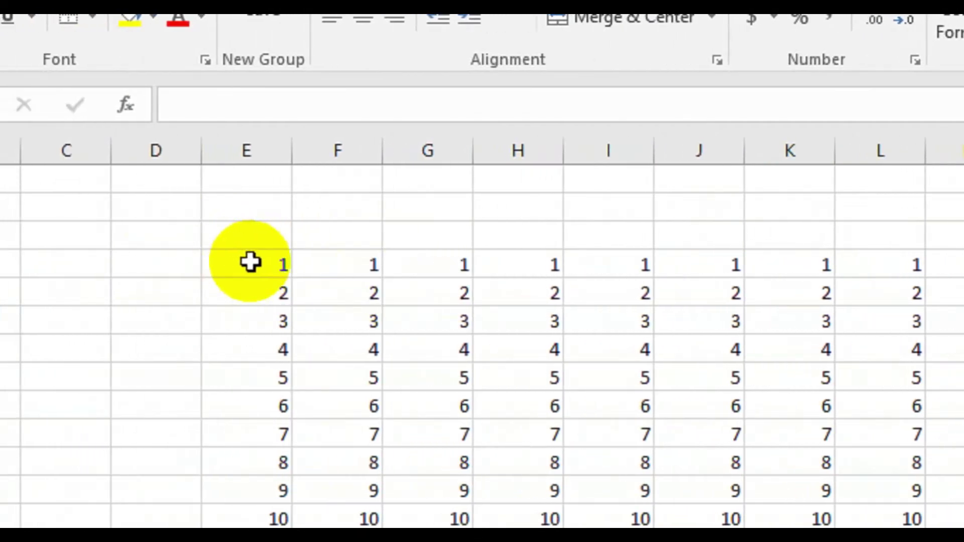
{"action": "left_click", "coordinate": [256, 263]}
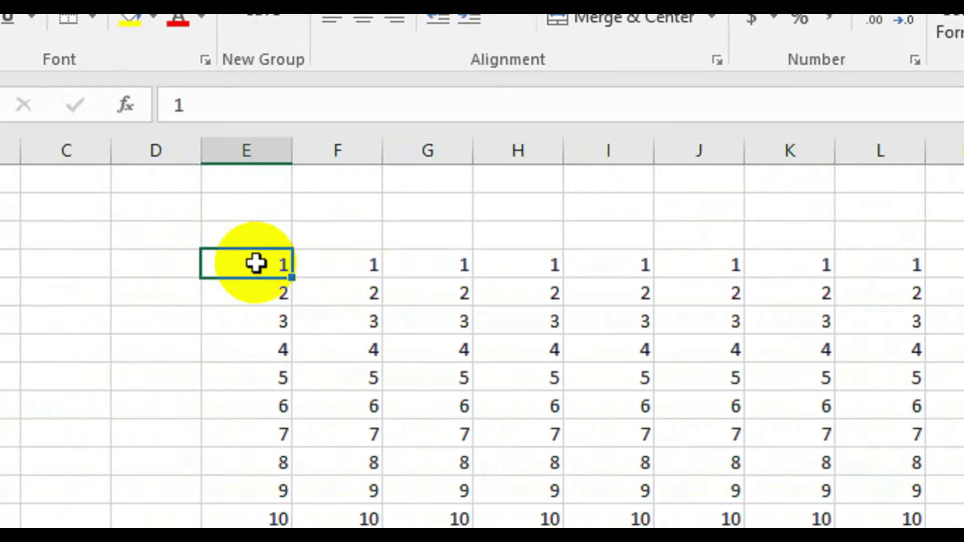
{"action": "key", "text": "ctrl+shift+Right"}
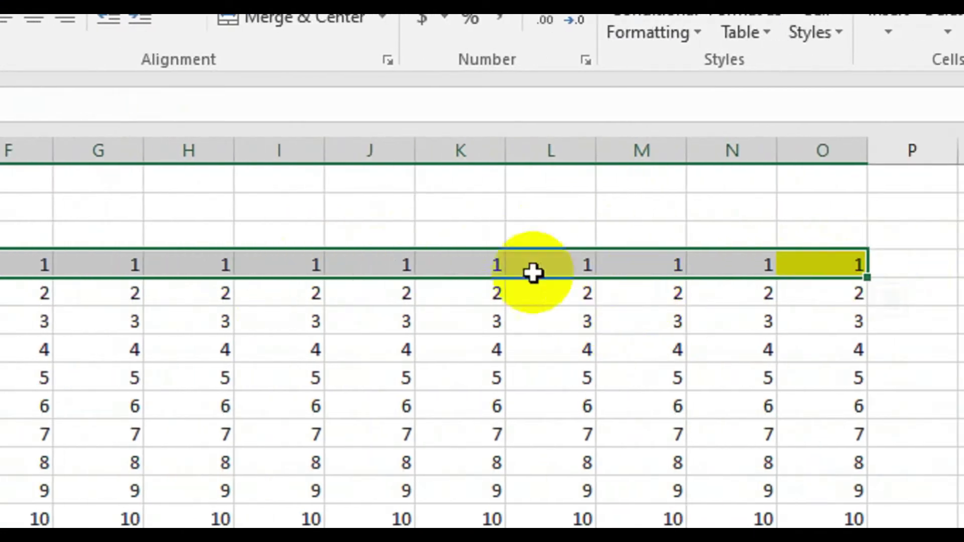
{"action": "left_click", "coordinate": [231, 259]}
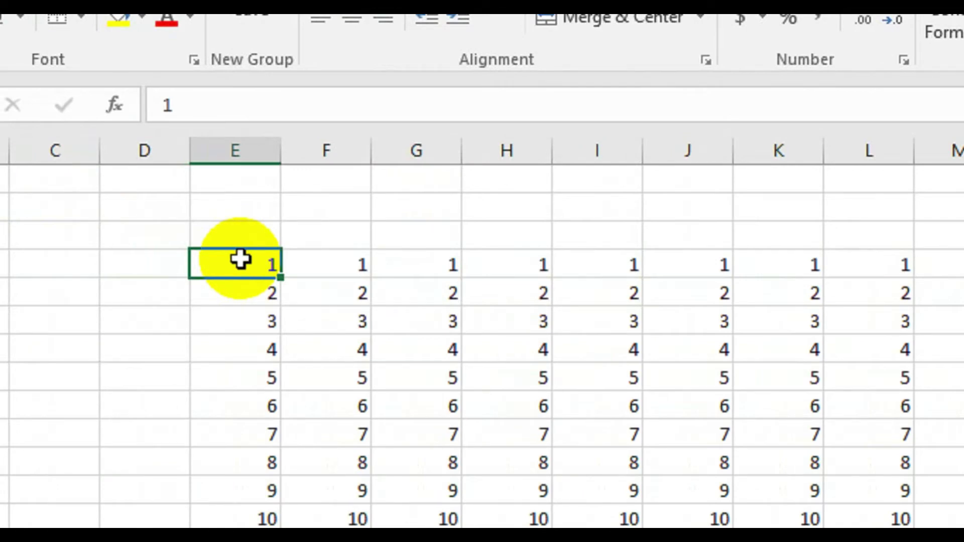
{"action": "key", "text": "ctrl+shift+Down"}
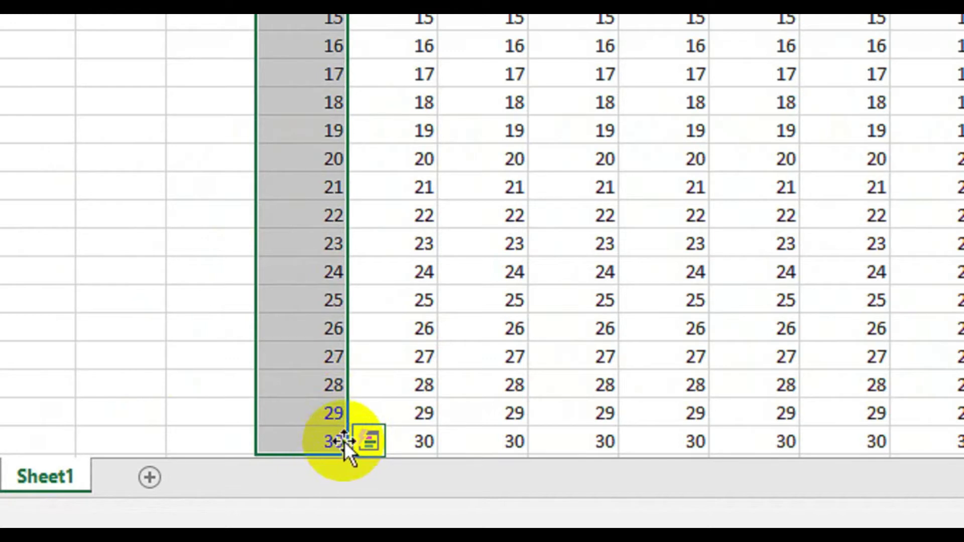
{"action": "left_click_drag", "start_coordinate": [347, 428], "coordinate": [465, 411]}
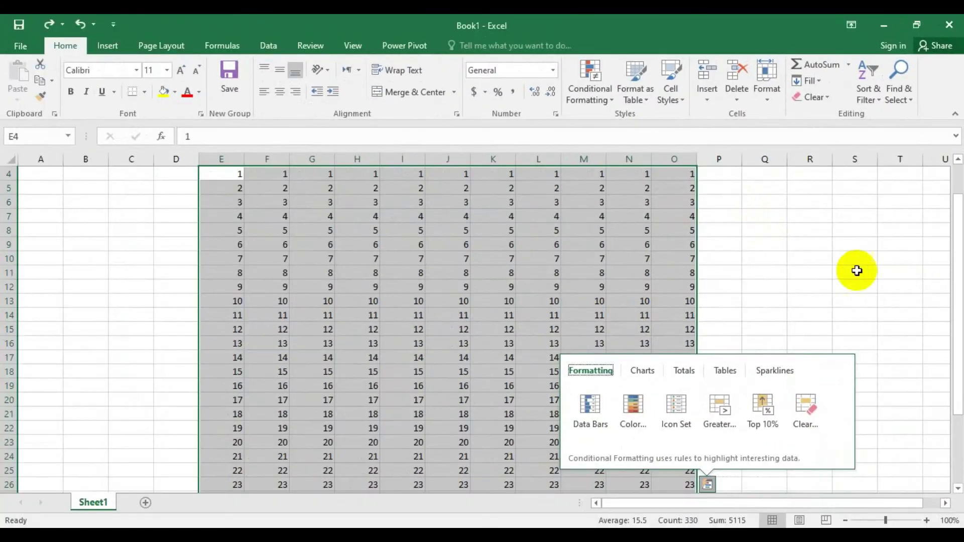
{"action": "left_click", "coordinate": [916, 246]}
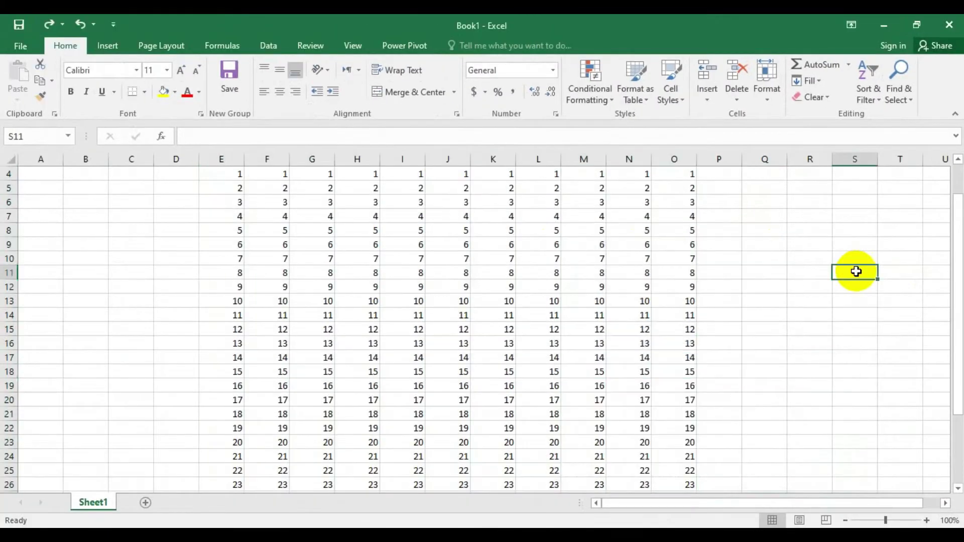
- Select cell O4 and press Alt to display the ribbon KeyTips
{"action": "left_click", "coordinate": [958, 175]}
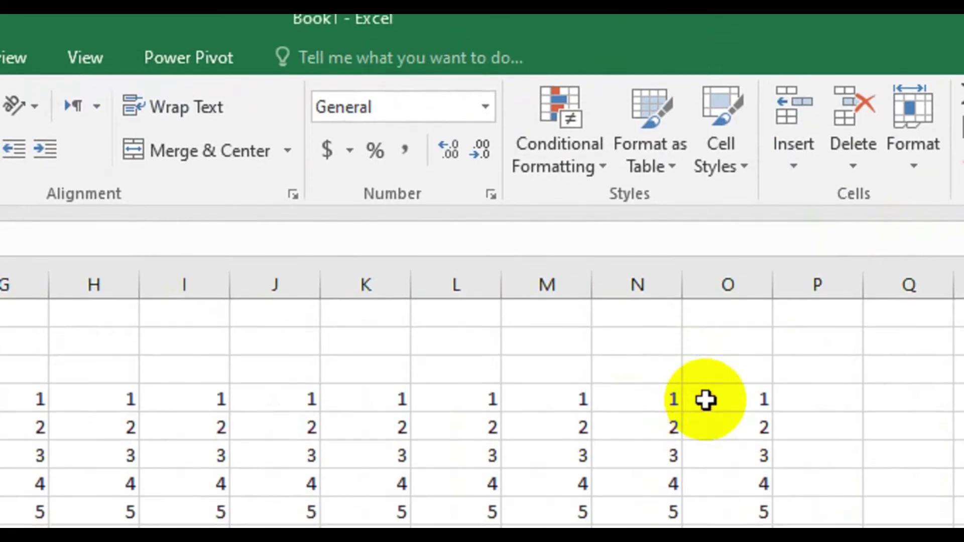
{"action": "left_click", "coordinate": [697, 404]}
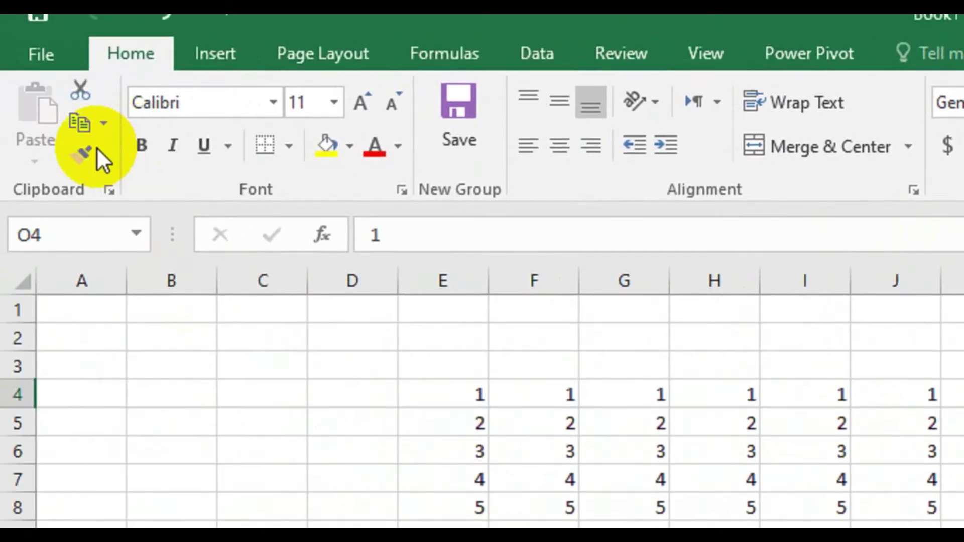
{"action": "key", "text": "alt"}
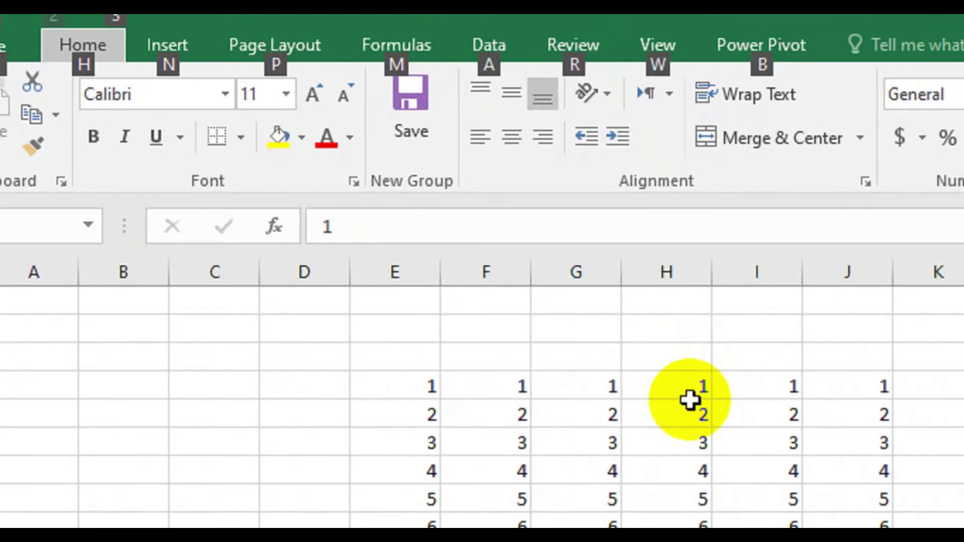
- Use KeyTips P then O to reach Page Layout orientation, then toggle the hints off and on
{"action": "key", "text": "p"}
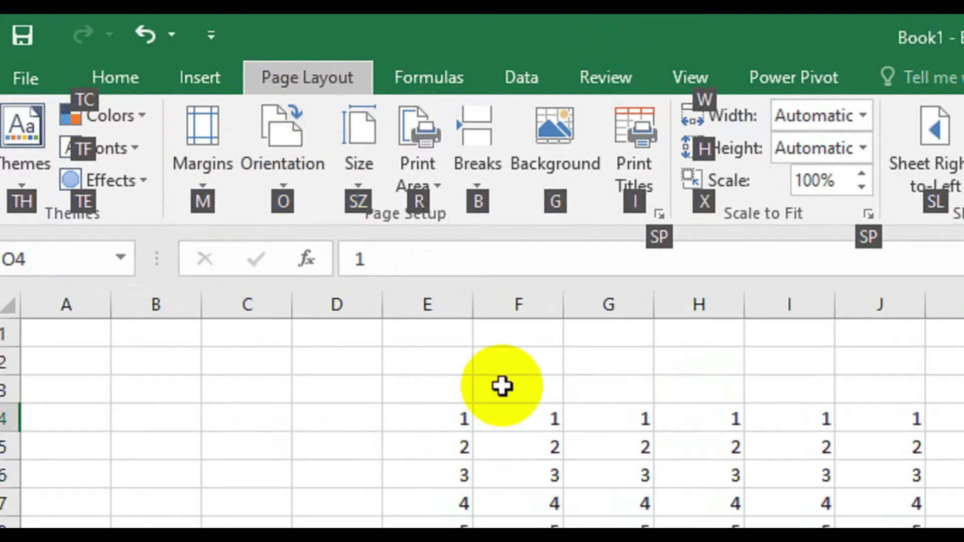
{"action": "key", "text": "o"}
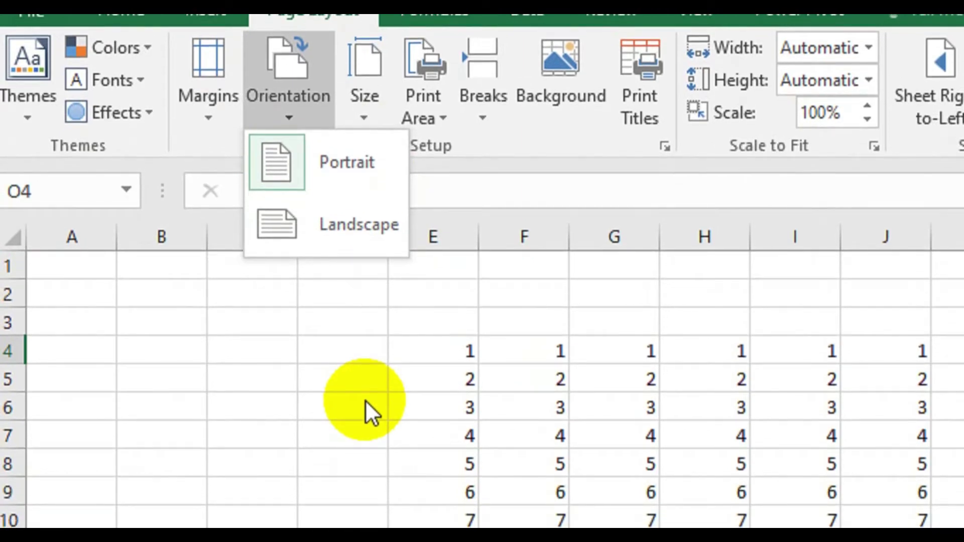
{"action": "key", "text": "alt"}
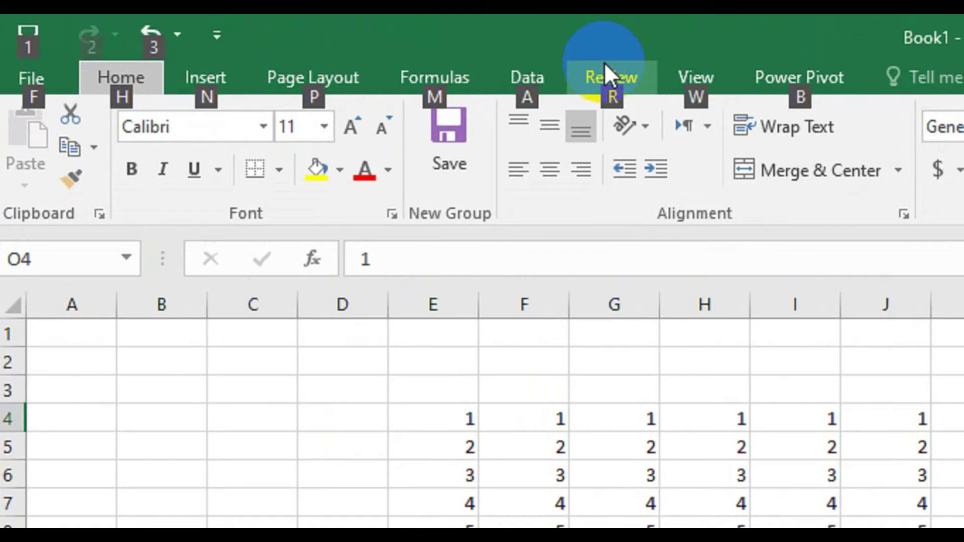
{"action": "key", "text": "alt"}
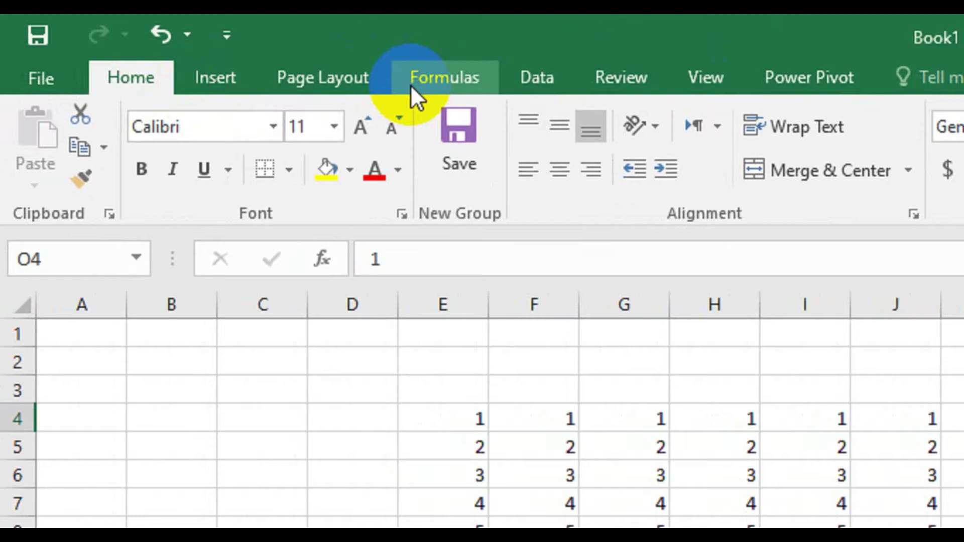
{"action": "key", "text": "alt"}
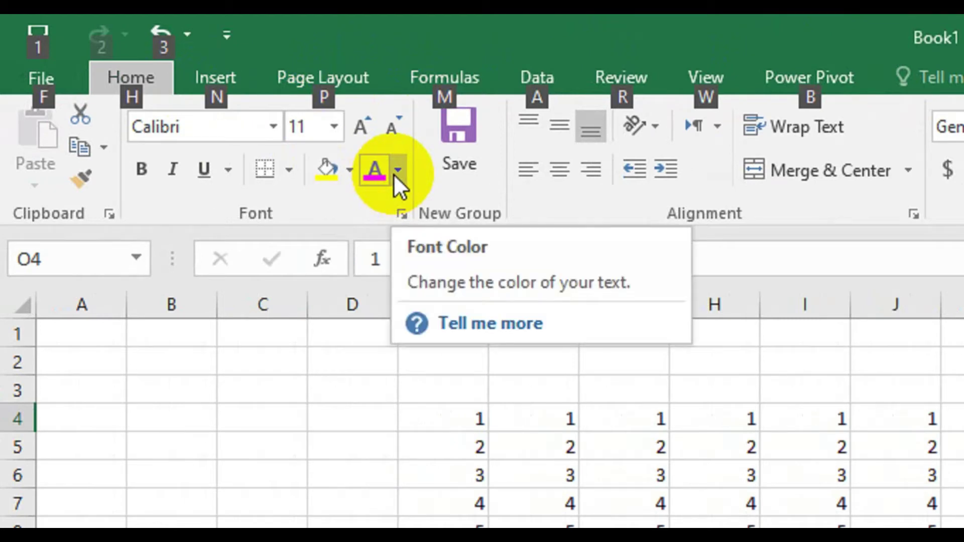
{"action": "key", "text": "p"}
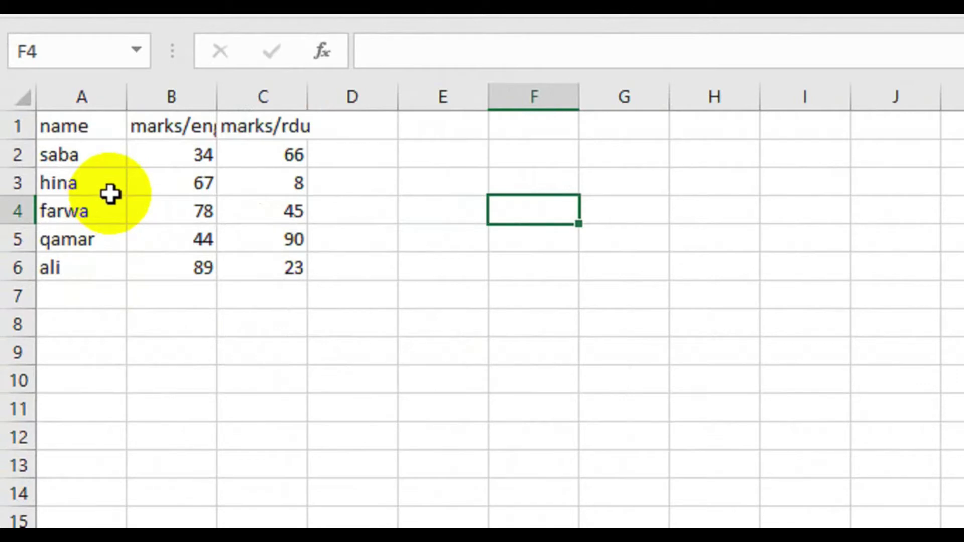
- Type 'total' in D1 and AutoFit columns B and C to fit marks/eng and marks/rdu
{"action": "left_click", "coordinate": [366, 134]}
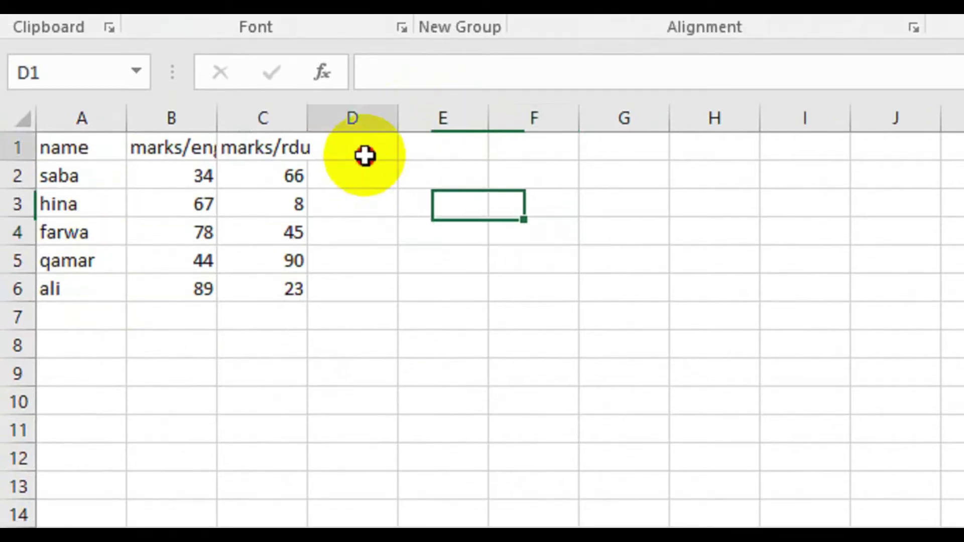
{"action": "type", "text": "total"}
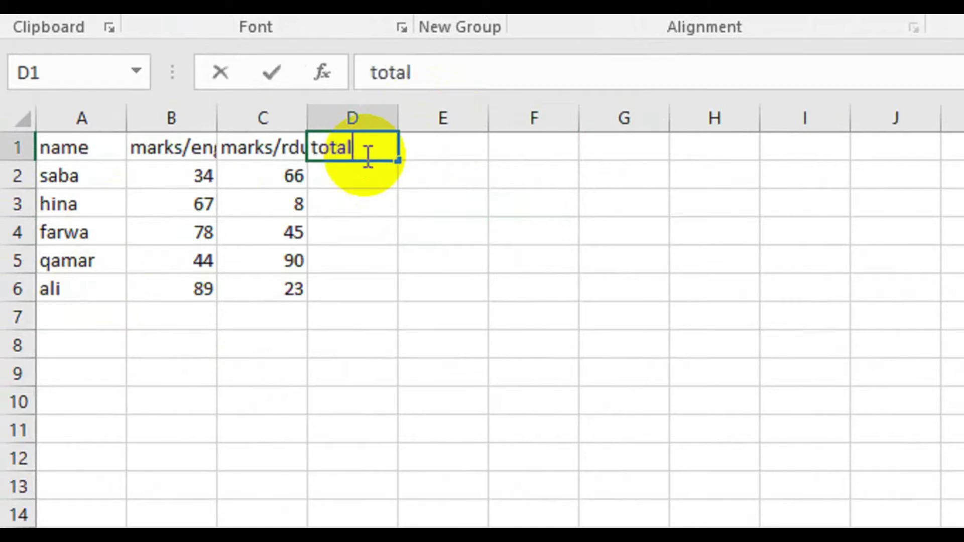
{"action": "left_click", "coordinate": [364, 188]}
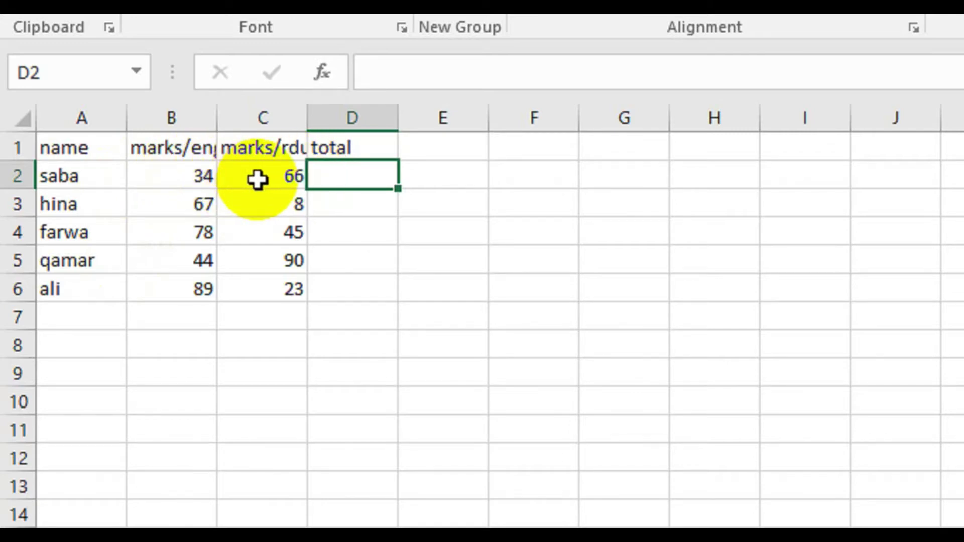
{"action": "double_click", "coordinate": [216, 117]}
{"action": "double_click", "coordinate": [308, 117]}
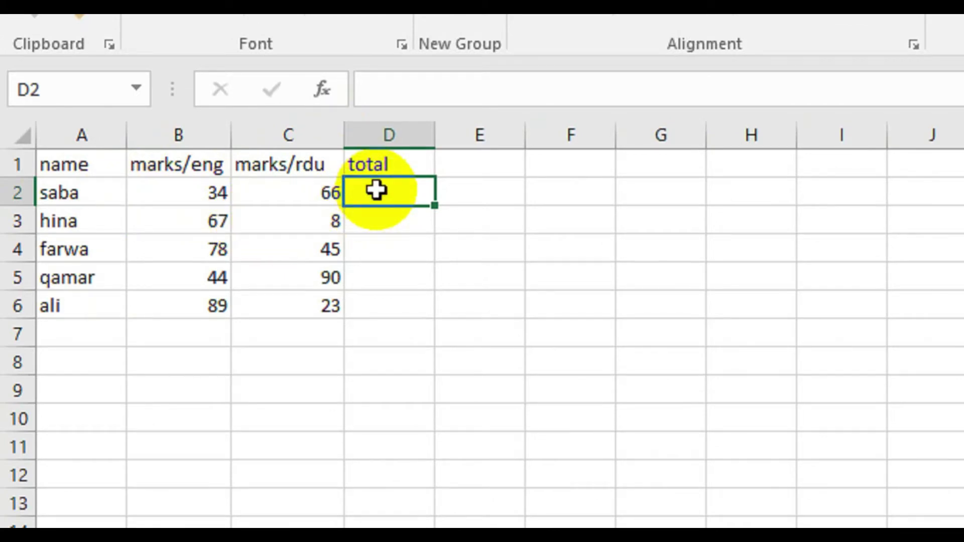
{"action": "type", "text": "="}
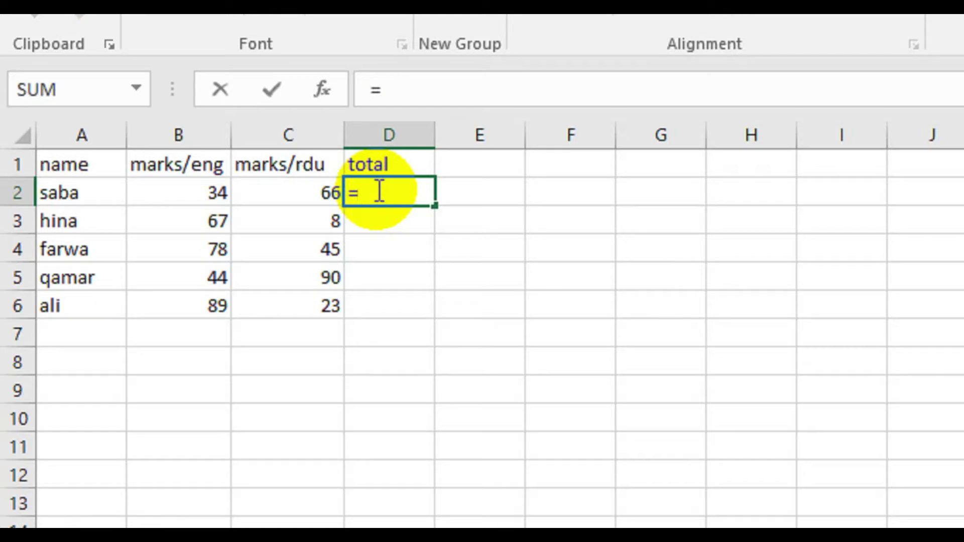
- Build the formula =B2+C2 in D2 by clicking B2 and C2
{"action": "left_click", "coordinate": [182, 196]}
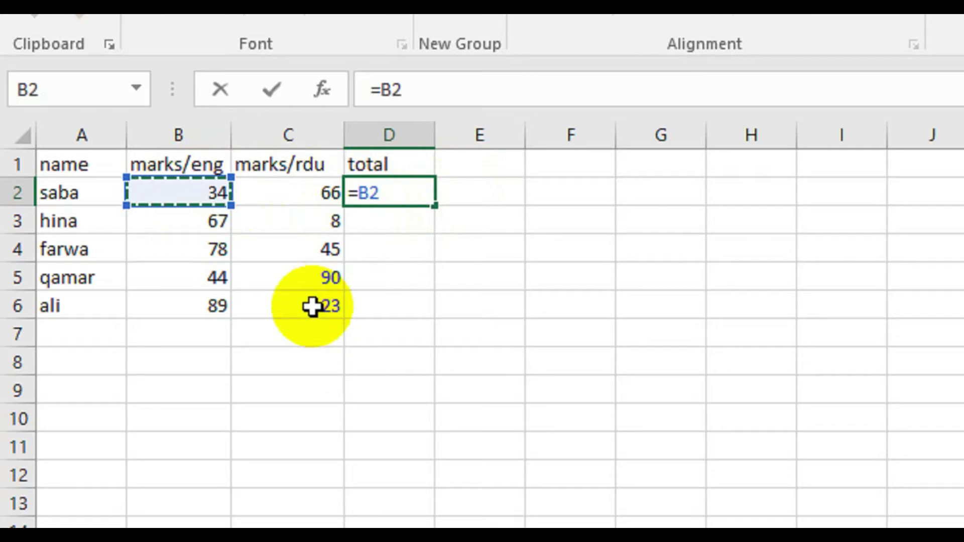
{"action": "type", "text": "+"}
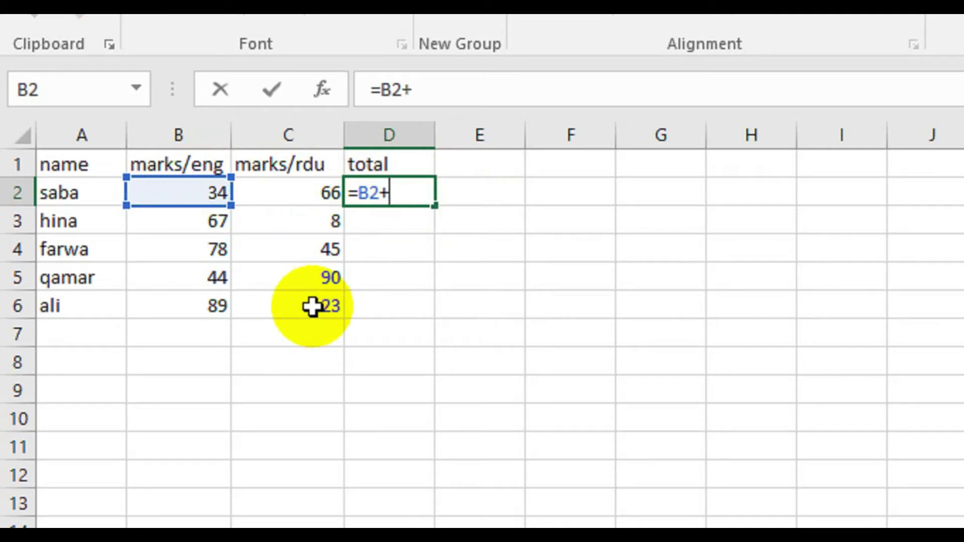
{"action": "left_click", "coordinate": [282, 195]}
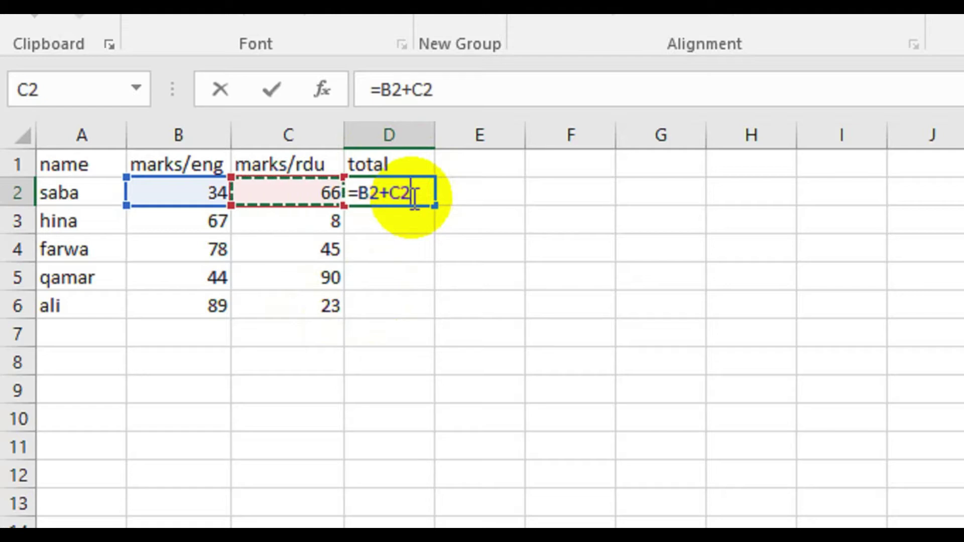
{"action": "key", "text": "Return"}
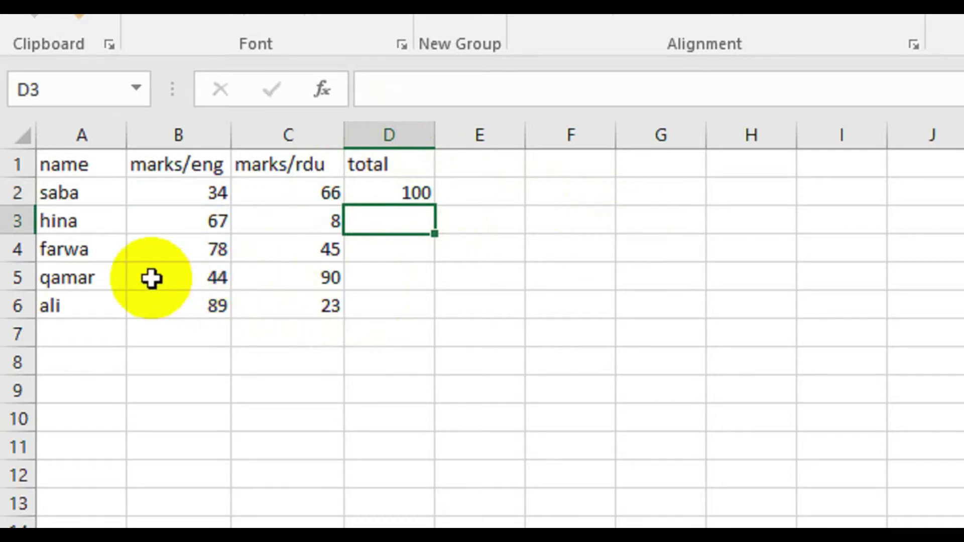
- Enter =B5+C5 in D5 to total the fourth student's English and Urdu marks, 134
{"action": "left_click", "coordinate": [178, 279]}
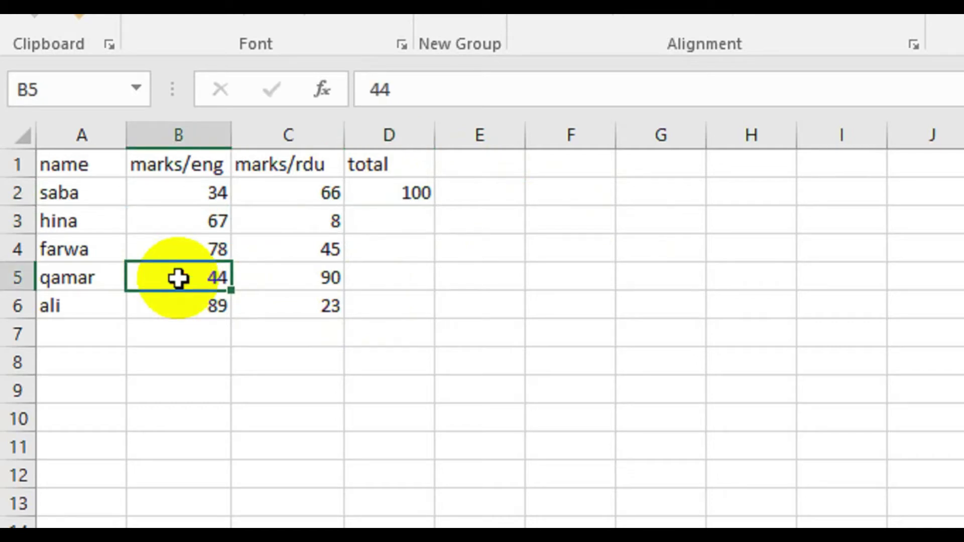
{"action": "left_click", "coordinate": [380, 282]}
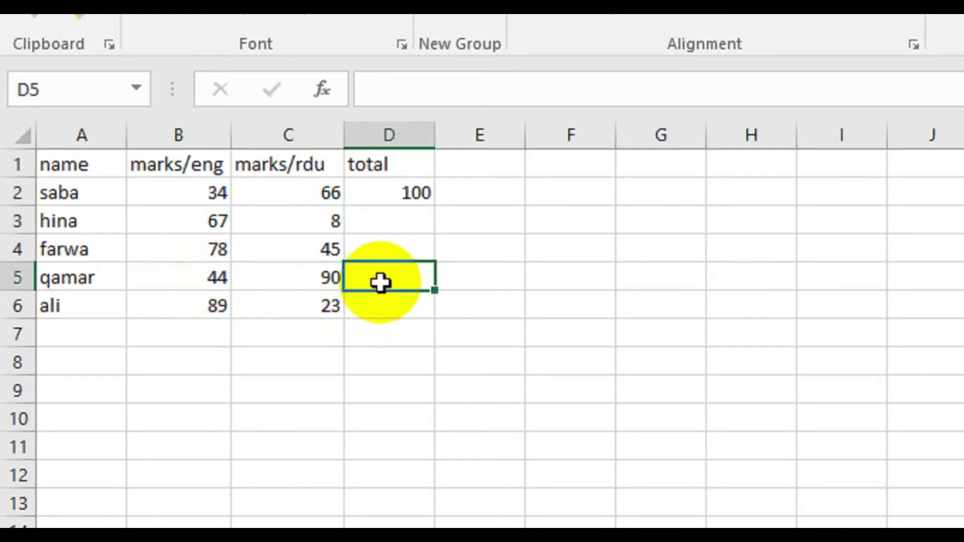
{"action": "type", "text": "="}
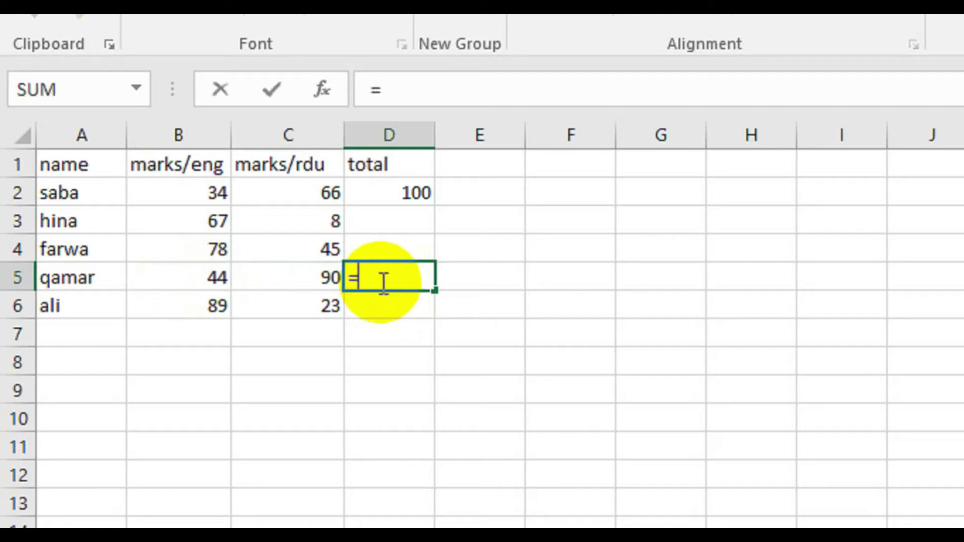
{"action": "left_click", "coordinate": [171, 279]}
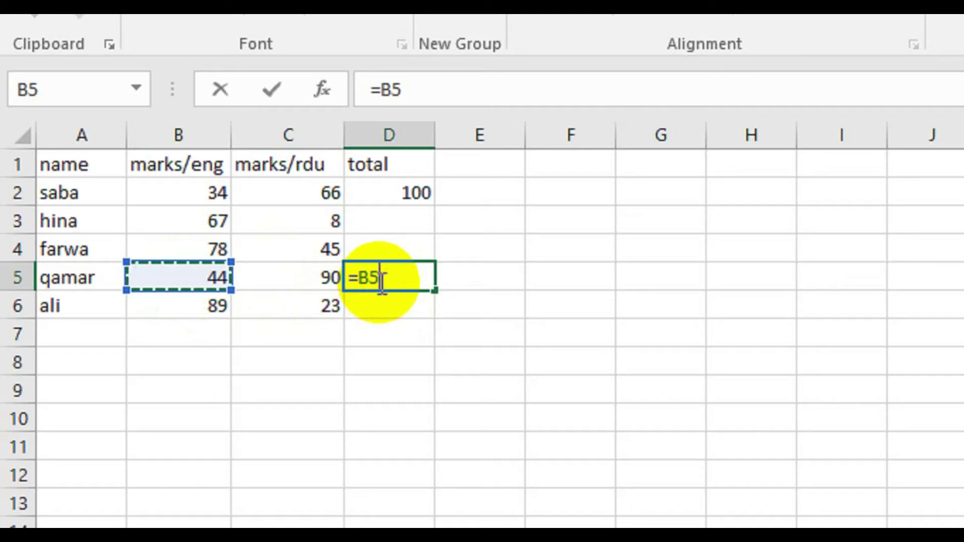
{"action": "type", "text": "+"}
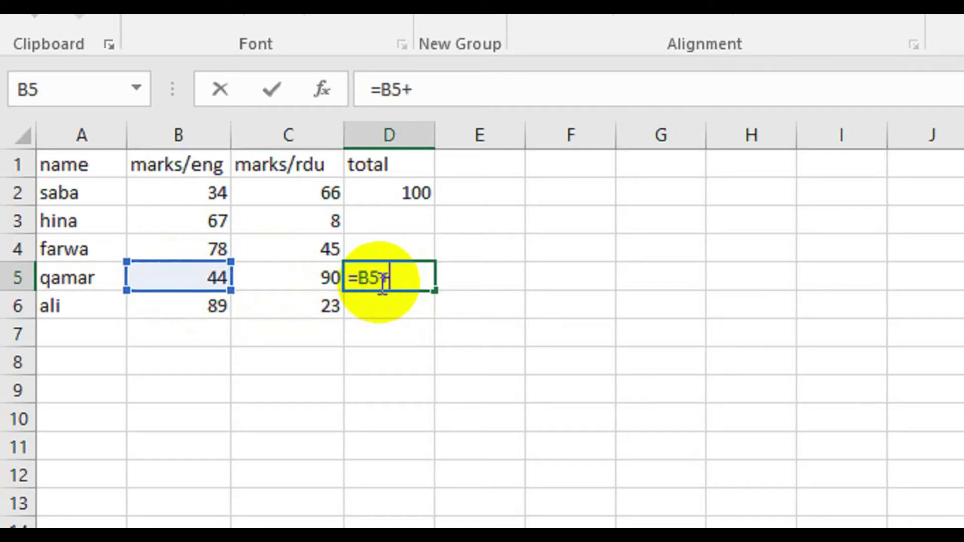
{"action": "left_click", "coordinate": [316, 283]}
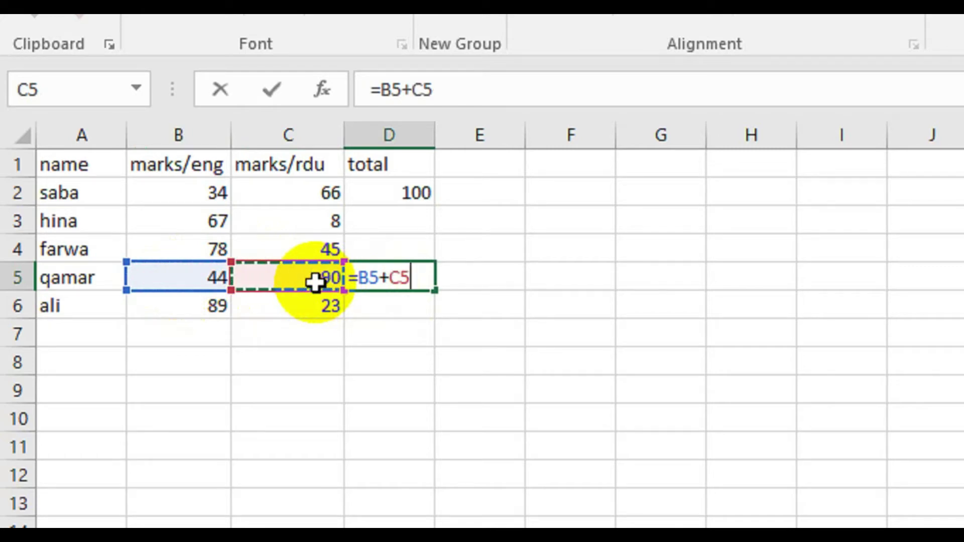
{"action": "key", "text": "Return"}
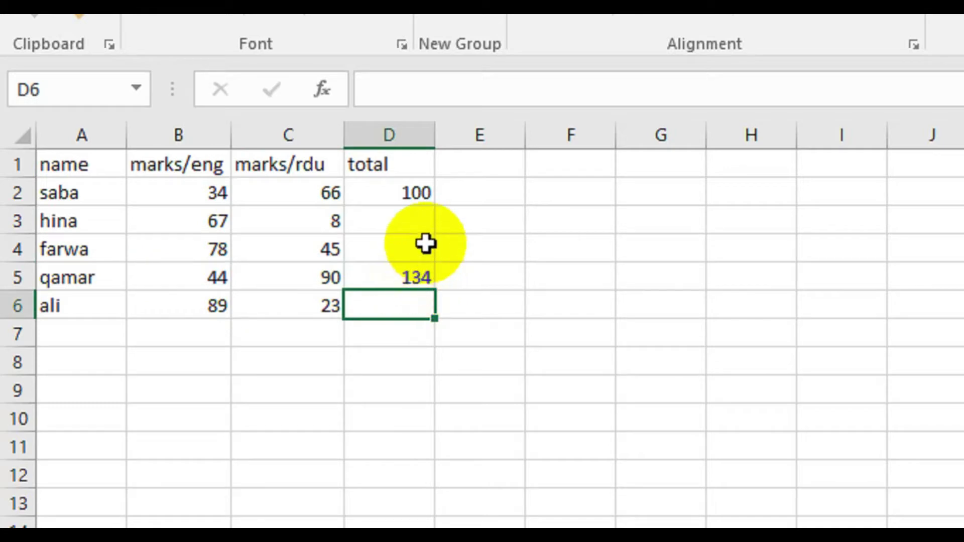
- Inspect the D5 and D2 total formulas, then clear both cells
{"action": "left_click", "coordinate": [407, 275]}
{"action": "double_click", "coordinate": [408, 276]}
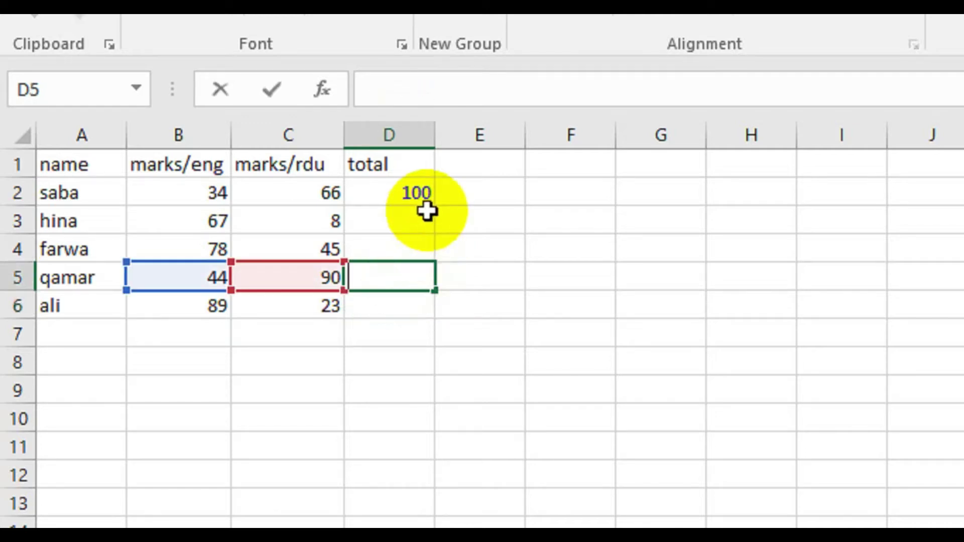
{"action": "left_click", "coordinate": [420, 191]}
{"action": "double_click", "coordinate": [423, 192]}
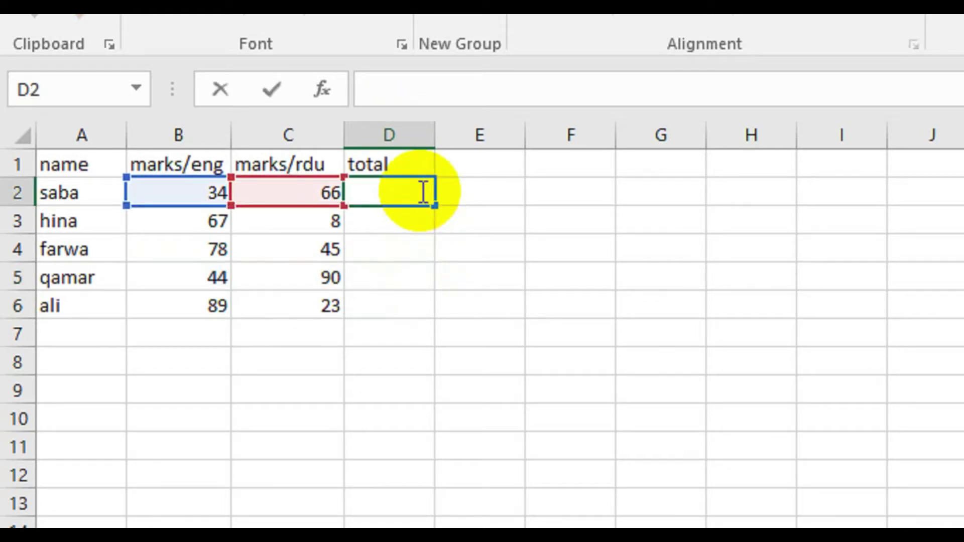
{"action": "left_click", "coordinate": [612, 217]}
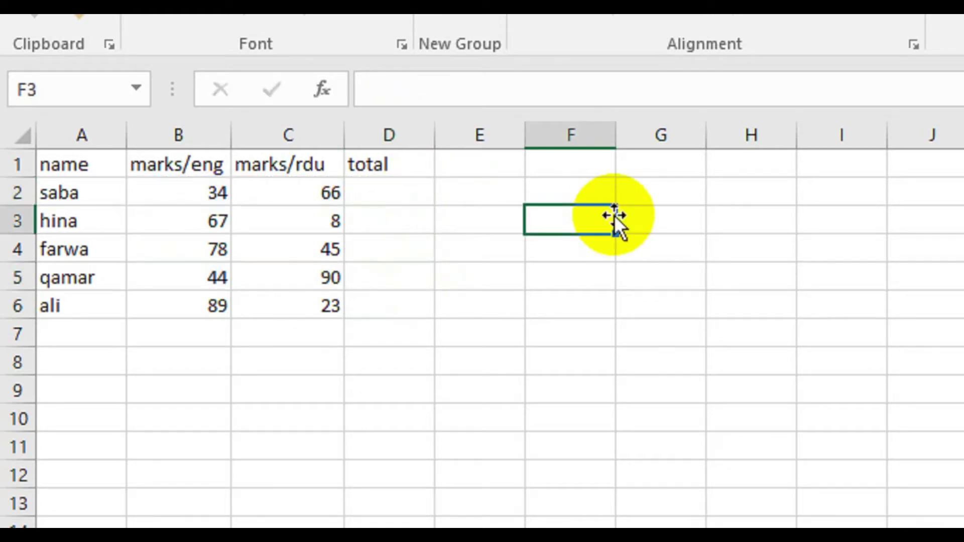
{"action": "left_click", "coordinate": [385, 197]}
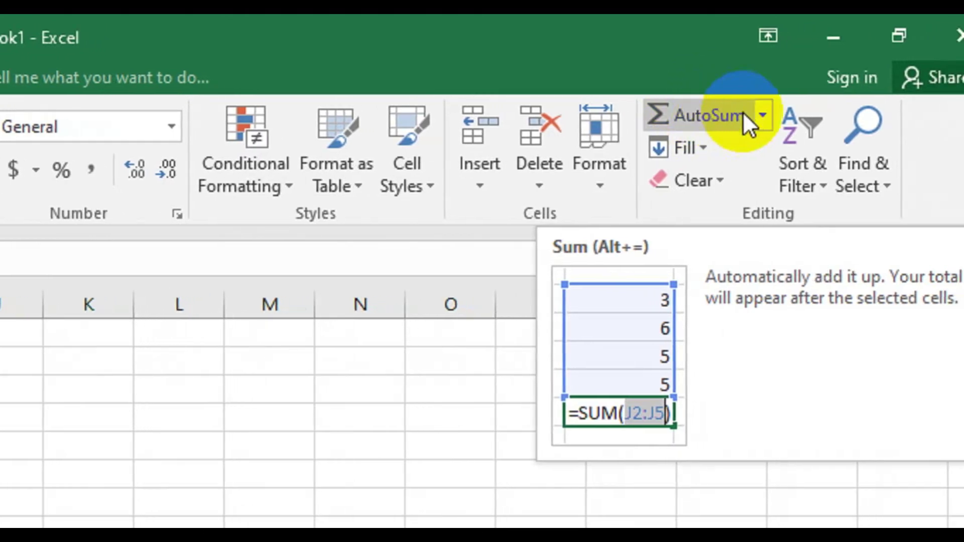
- Insert an AutoSum =SUM(B2:C2) in D2 for the first student's total of 100
{"action": "left_click", "coordinate": [762, 116]}
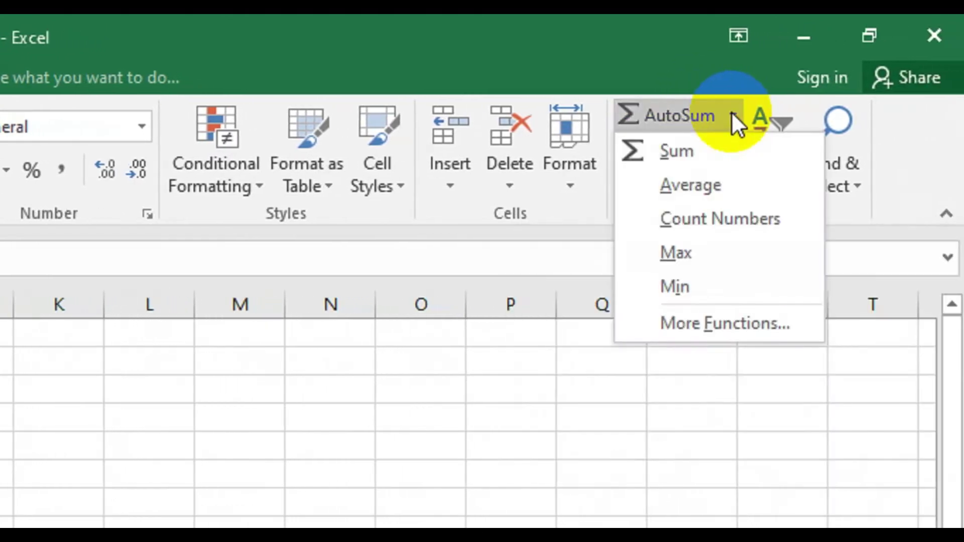
{"action": "left_click", "coordinate": [685, 145]}
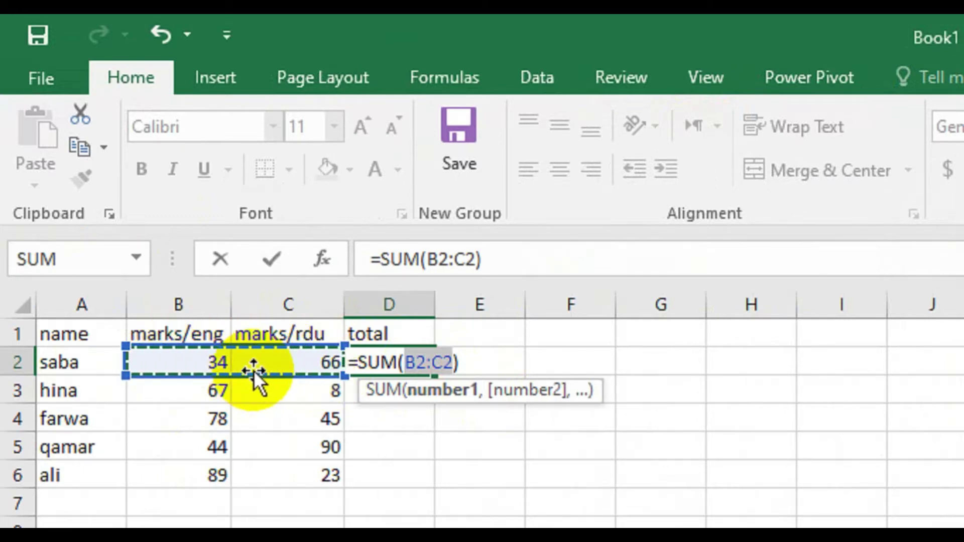
{"action": "key", "text": "Return"}
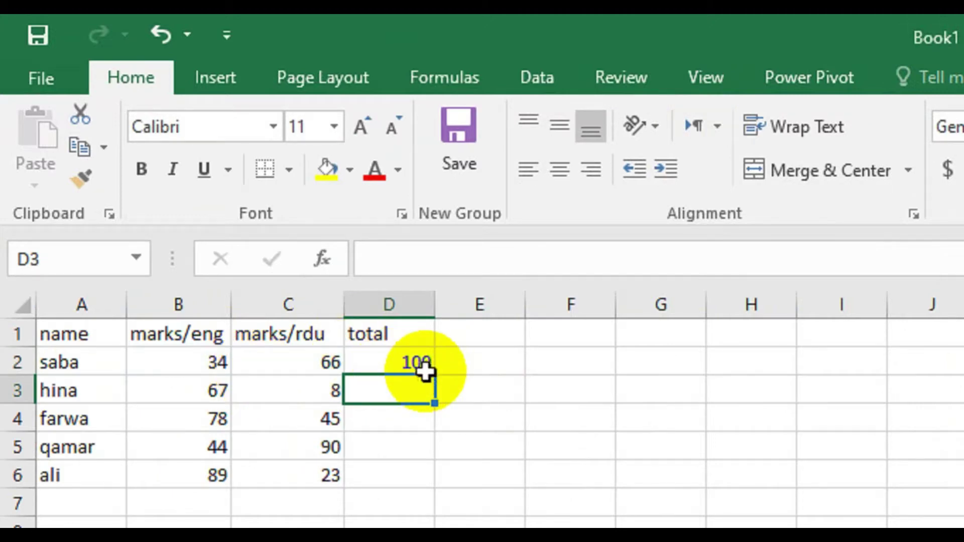
- Fill the D2 SUM formula down to D6, giving totals 100, 75, 123, 134 and 112
{"action": "left_click", "coordinate": [411, 359]}
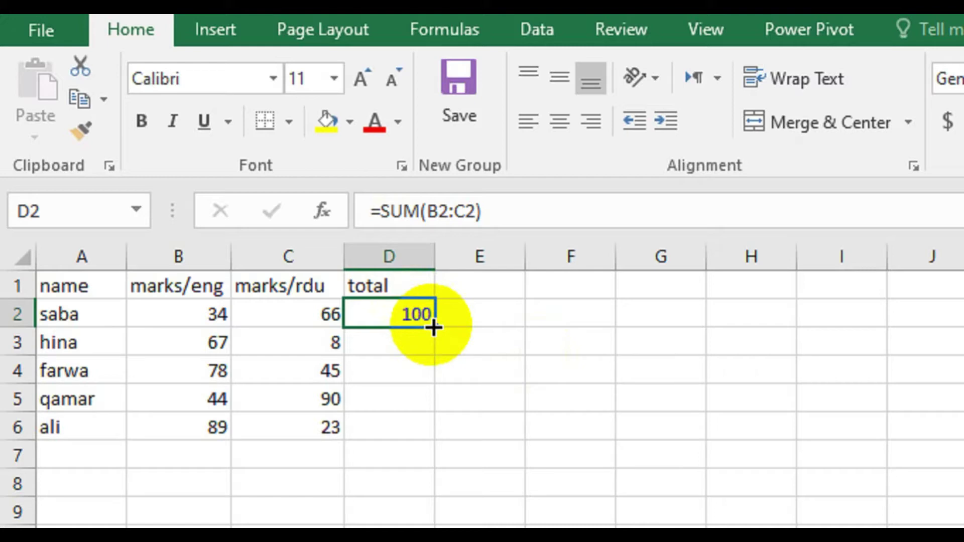
{"action": "left_click_drag", "start_coordinate": [433, 327], "coordinate": [427, 436]}
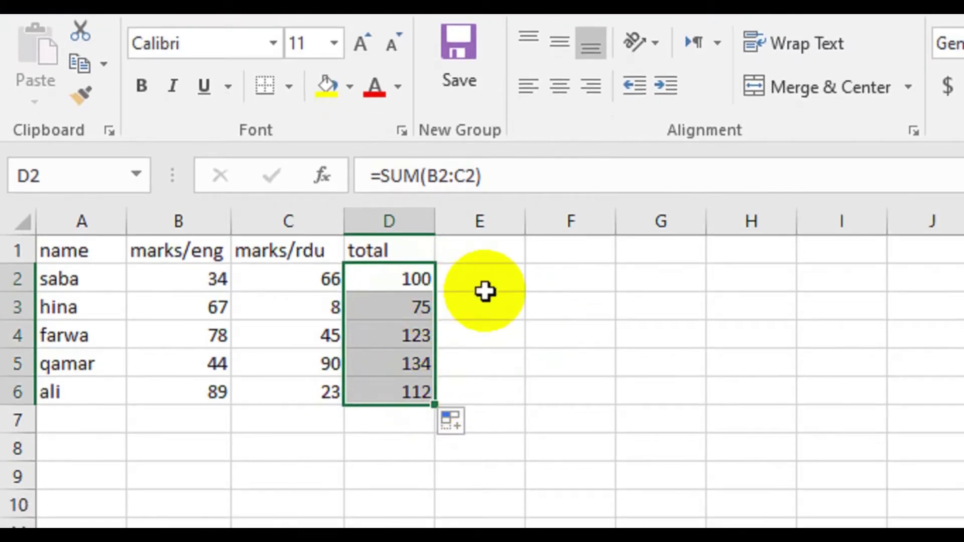
{"action": "left_click", "coordinate": [485, 292]}
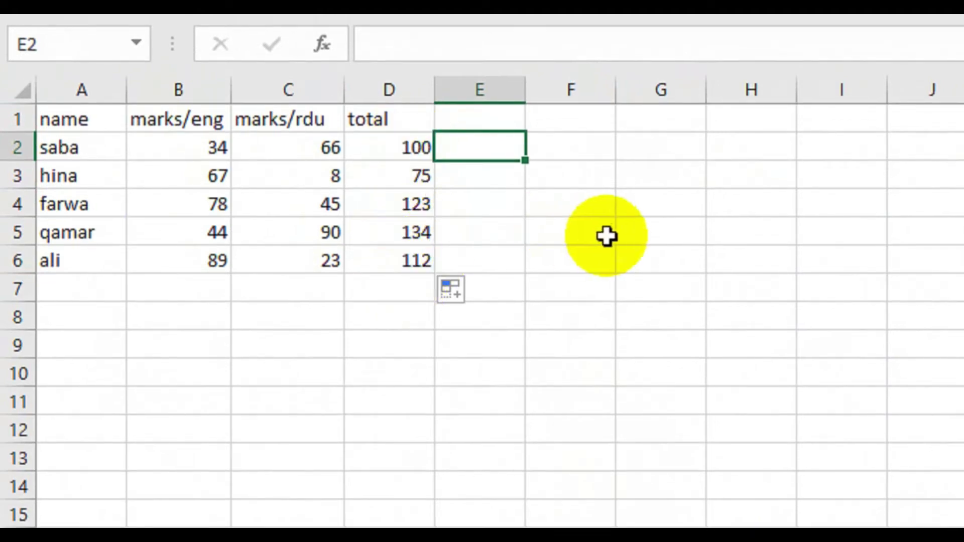
- Enter =SUM(D2,D5) in I5 to add the first and fourth totals, giving 234
{"action": "left_click", "coordinate": [678, 231]}
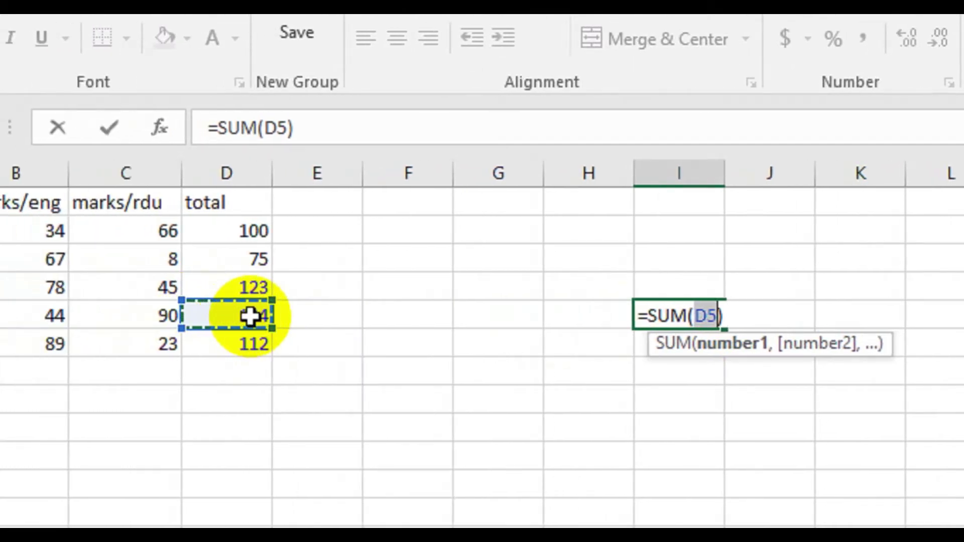
{"action": "left_click", "coordinate": [247, 235]}
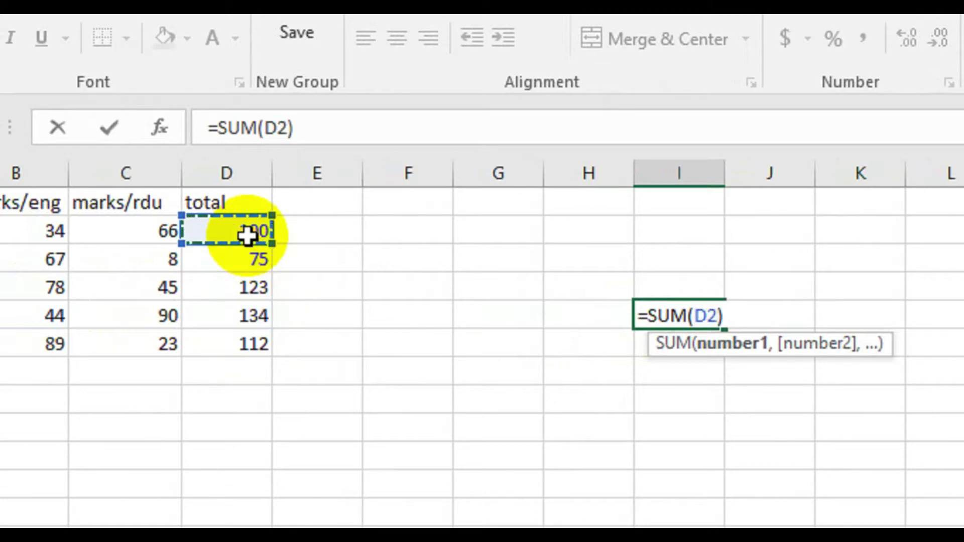
{"action": "type", "text": ","}
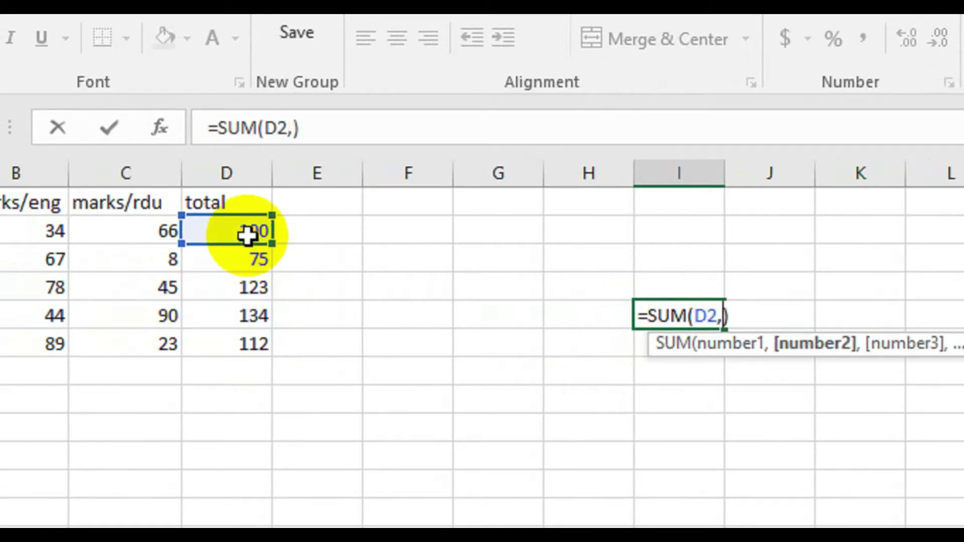
{"action": "left_click", "coordinate": [249, 316]}
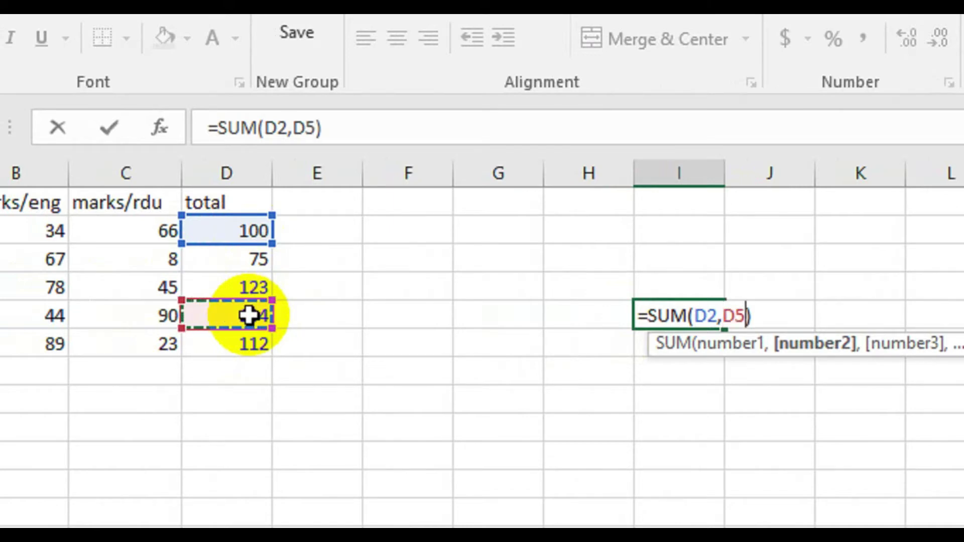
{"action": "key", "text": "Return"}
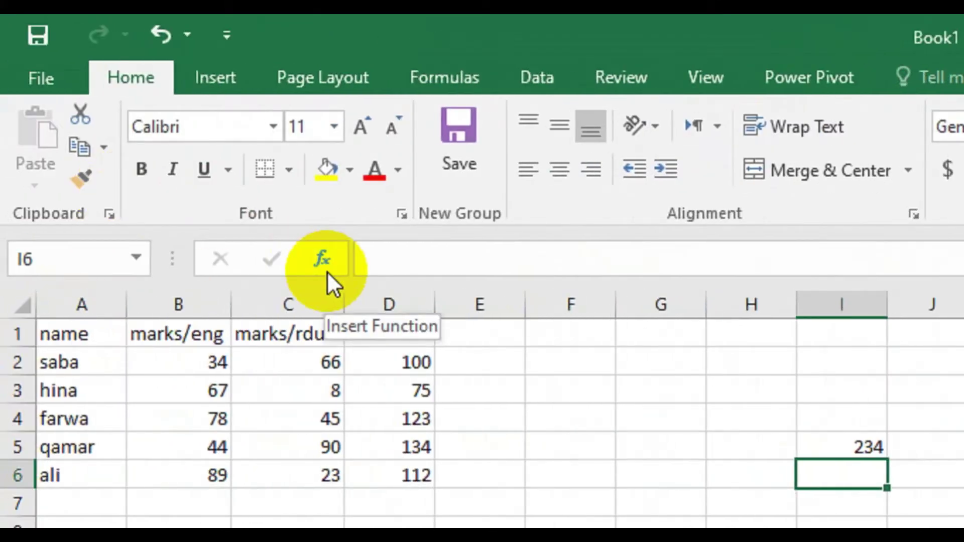
- Open Insert Function for I6 and search for functions matching 'add two numbers'
{"action": "left_click", "coordinate": [320, 254]}
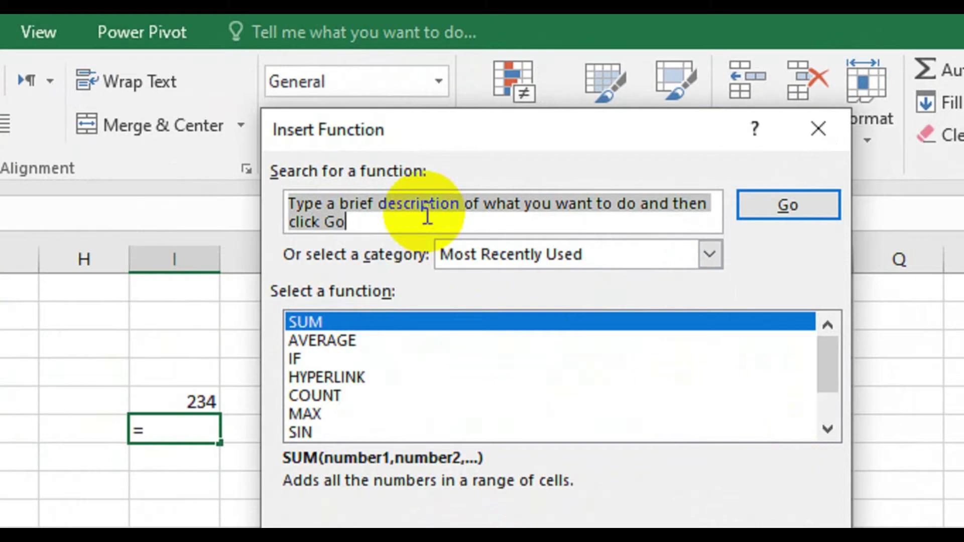
{"action": "key", "text": "BackSpace"}
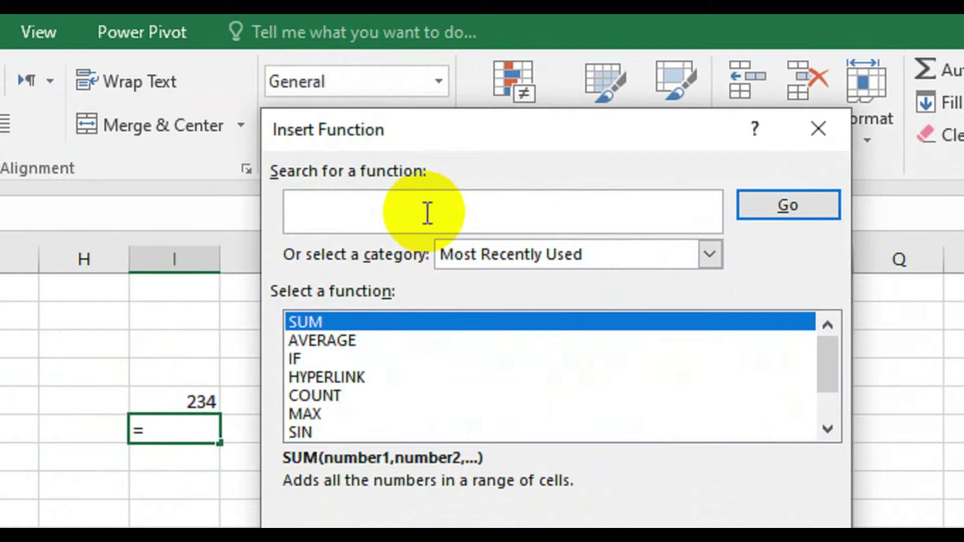
{"action": "type", "text": "i wants t"}
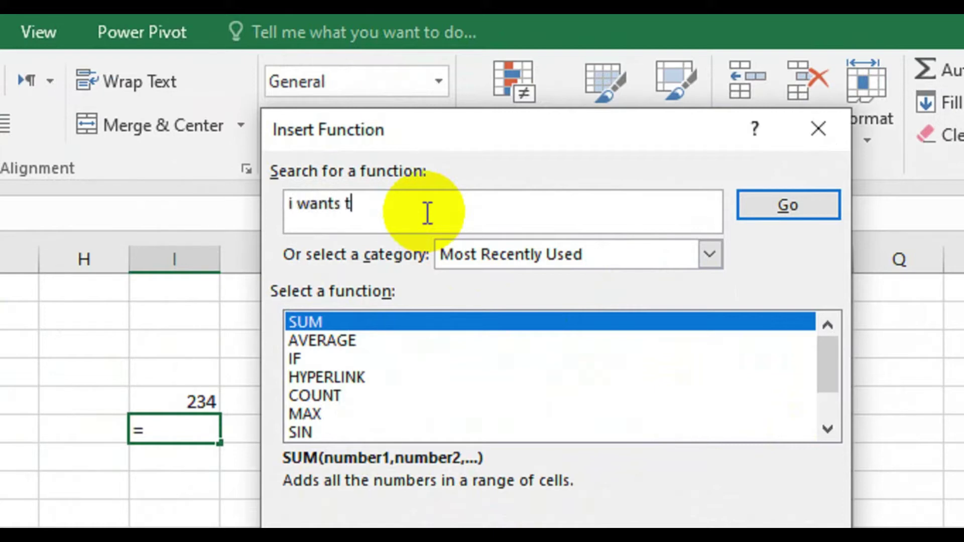
{"action": "type", "text": "o add "}
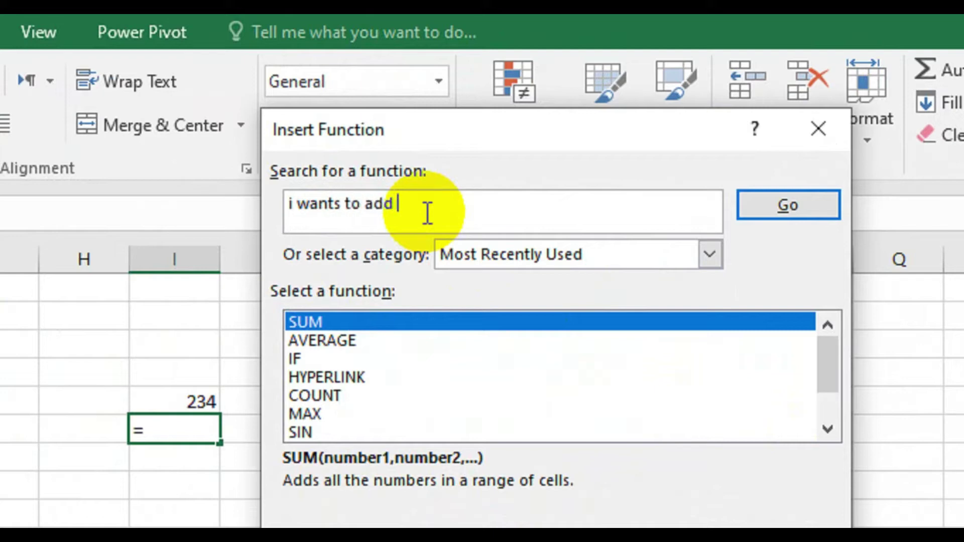
{"action": "type", "text": "twonum"}
{"action": "key", "text": "BackSpace"}
{"action": "key", "text": "BackSpace"}
{"action": "key", "text": "BackSpace"}
{"action": "type", "text": "numbe"}
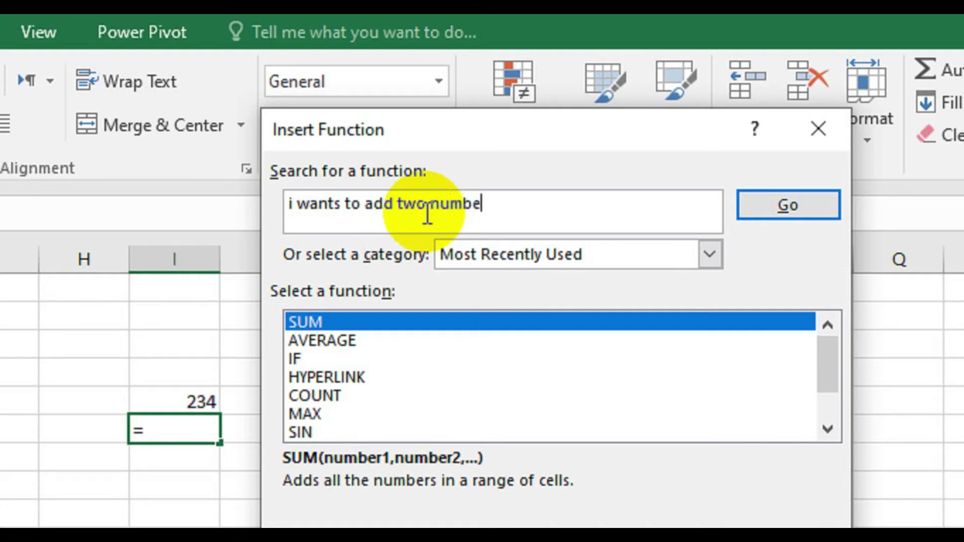
{"action": "type", "text": "rs"}
{"action": "left_click", "coordinate": [427, 204]}
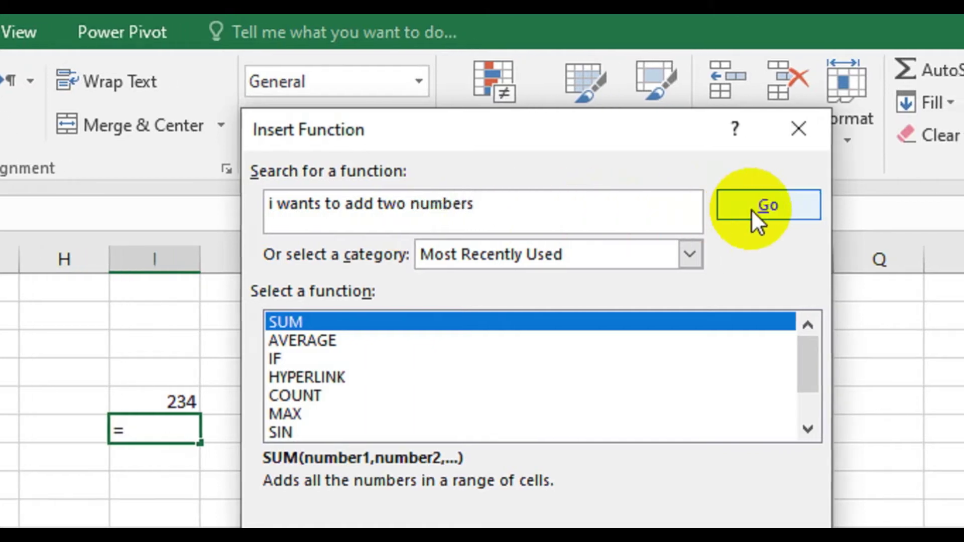
{"action": "left_click", "coordinate": [769, 209]}
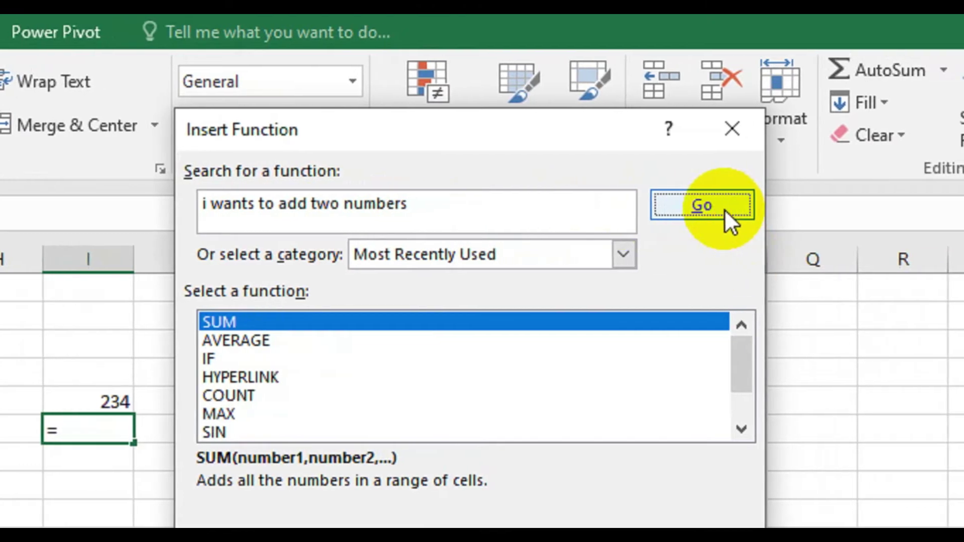
{"action": "left_click", "coordinate": [723, 209]}
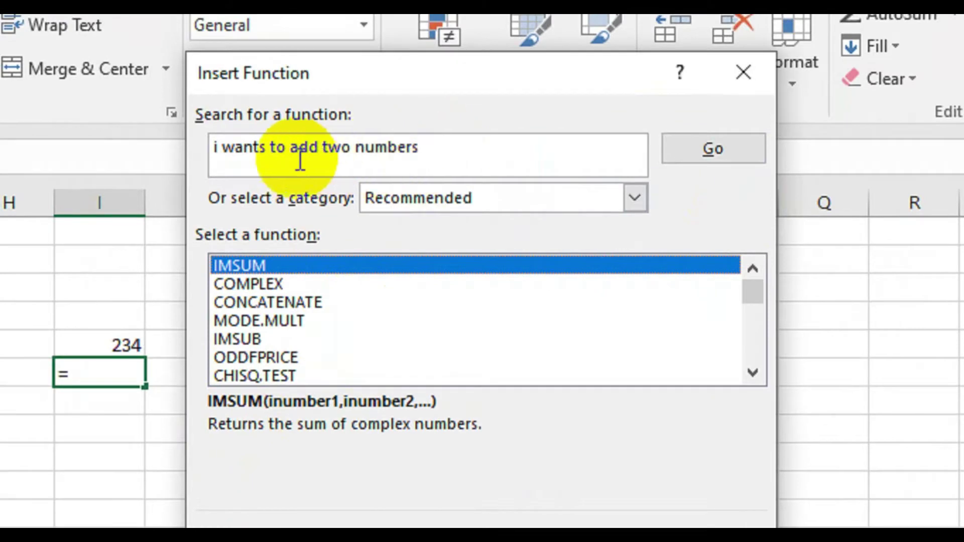
{"action": "left_click", "coordinate": [289, 132]}
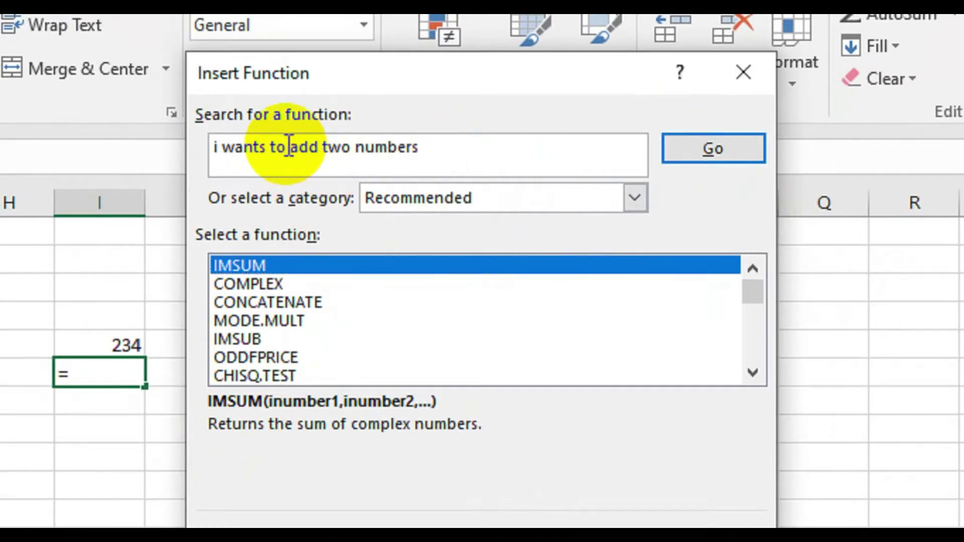
{"action": "key", "text": "BackSpace"}
{"action": "key", "text": "BackSpace"}
{"action": "key", "text": "BackSpace"}
{"action": "key", "text": "BackSpace"}
{"action": "key", "text": "BackSpace"}
{"action": "key", "text": "BackSpace"}
{"action": "key", "text": "BackSpace"}
{"action": "key", "text": "BackSpace"}
{"action": "key", "text": "BackSpace"}
{"action": "key", "text": "BackSpace"}
{"action": "key", "text": "BackSpace"}
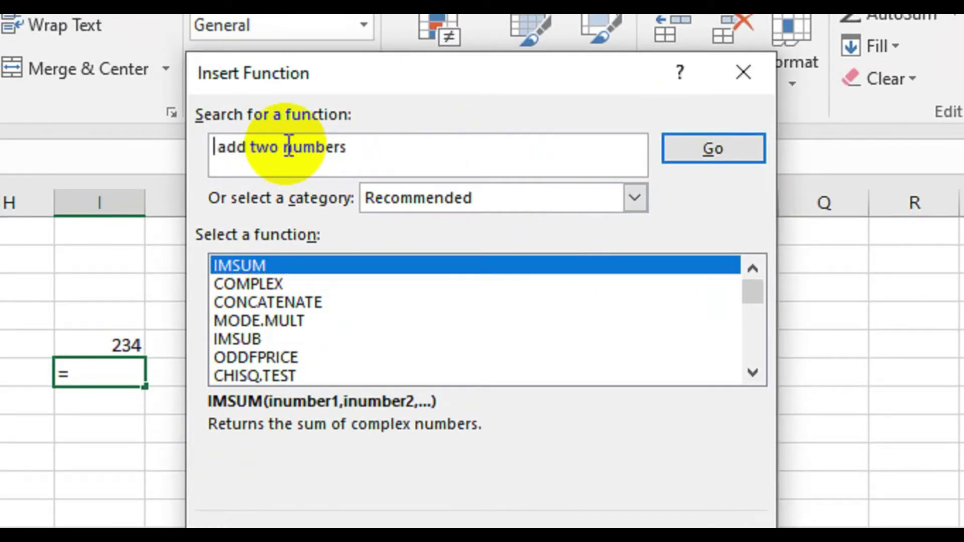
{"action": "left_click", "coordinate": [744, 148]}
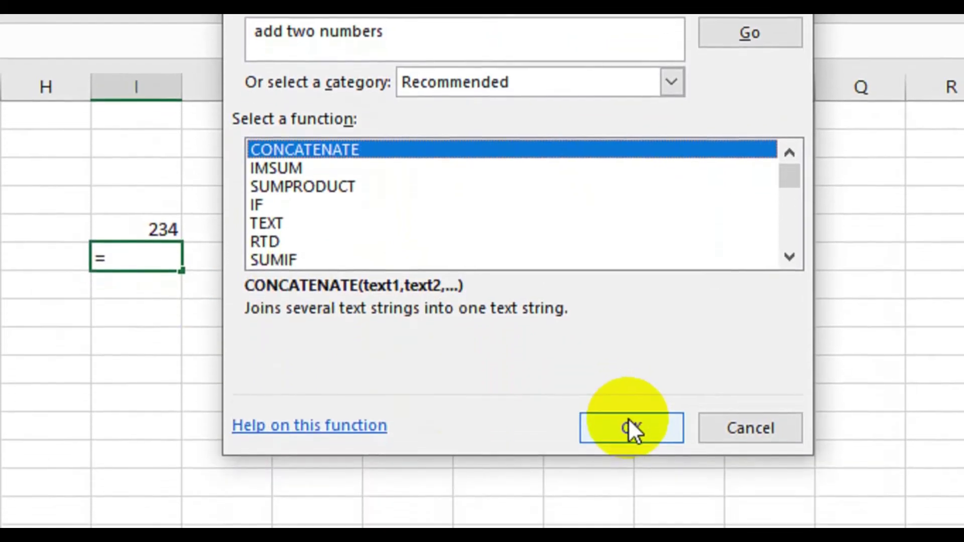
{"action": "left_click", "coordinate": [631, 509]}
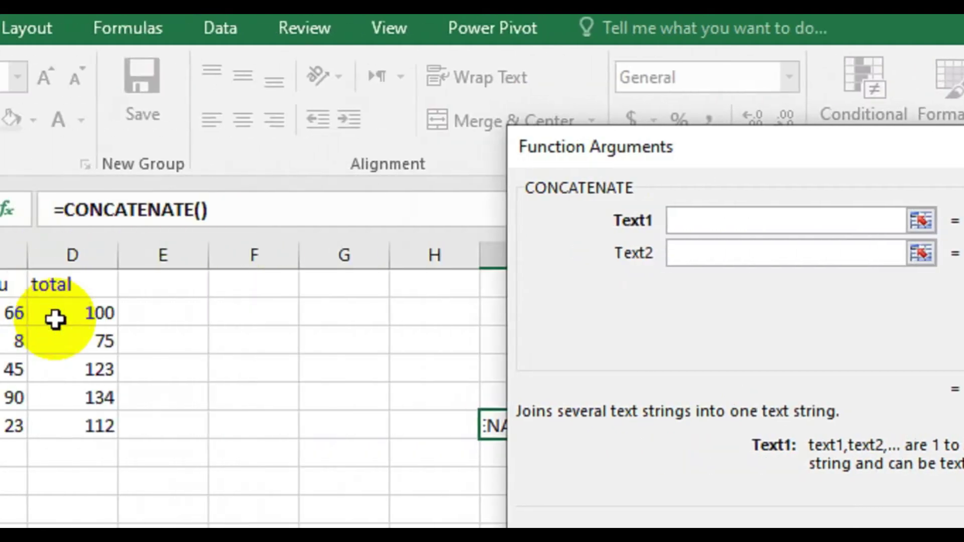
{"action": "left_click", "coordinate": [214, 316]}
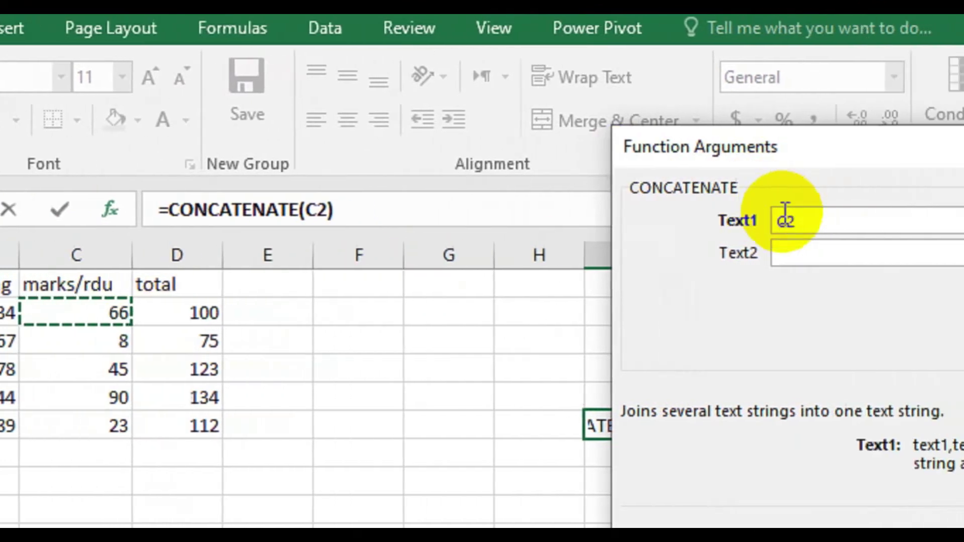
{"action": "left_click", "coordinate": [727, 259]}
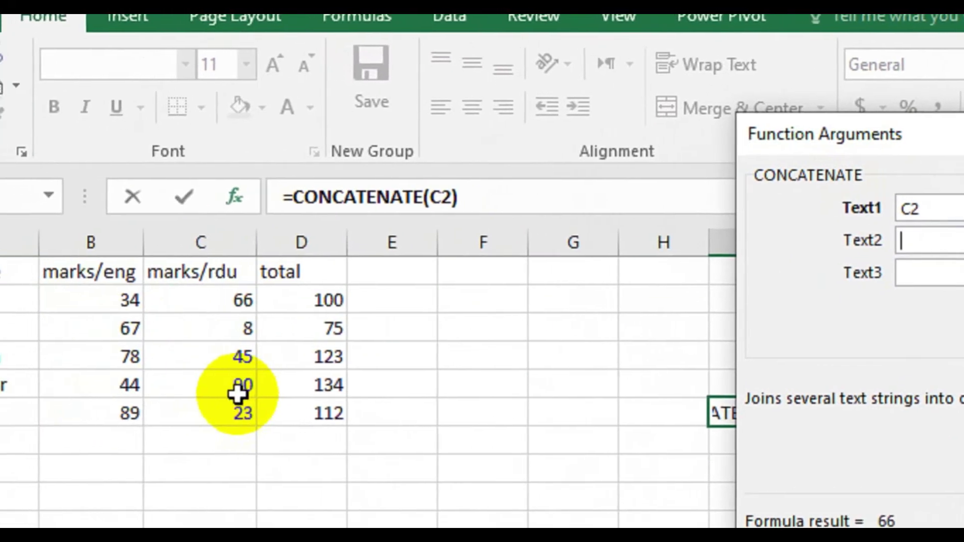
{"action": "left_click", "coordinate": [241, 388]}
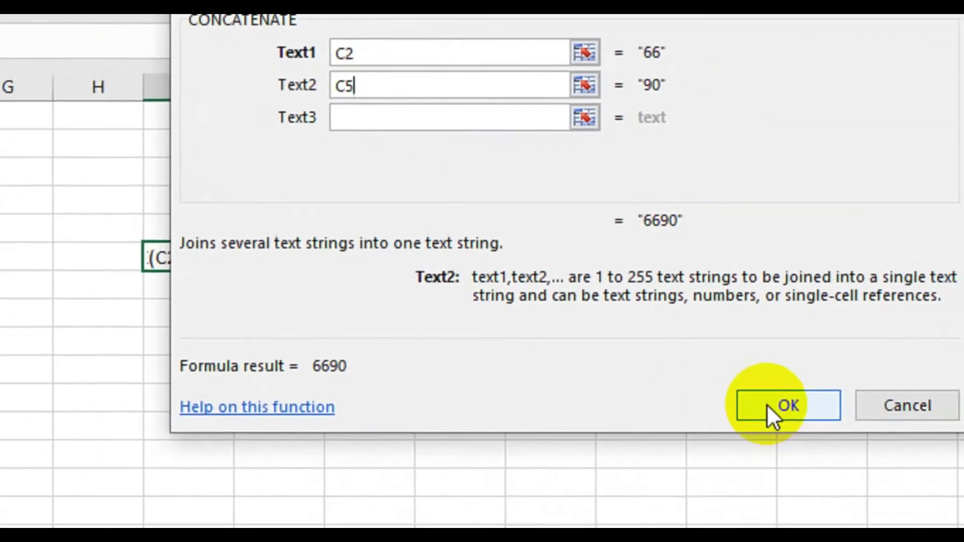
{"action": "left_click", "coordinate": [733, 402]}
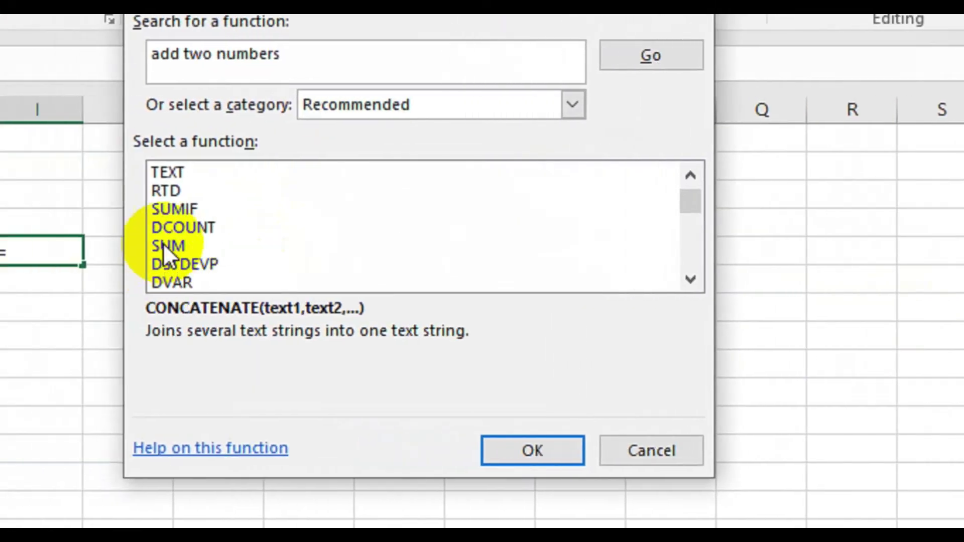
- Choose SUM with arguments D2 and D5, inserting the 234 total into I6
{"action": "left_click", "coordinate": [222, 245]}
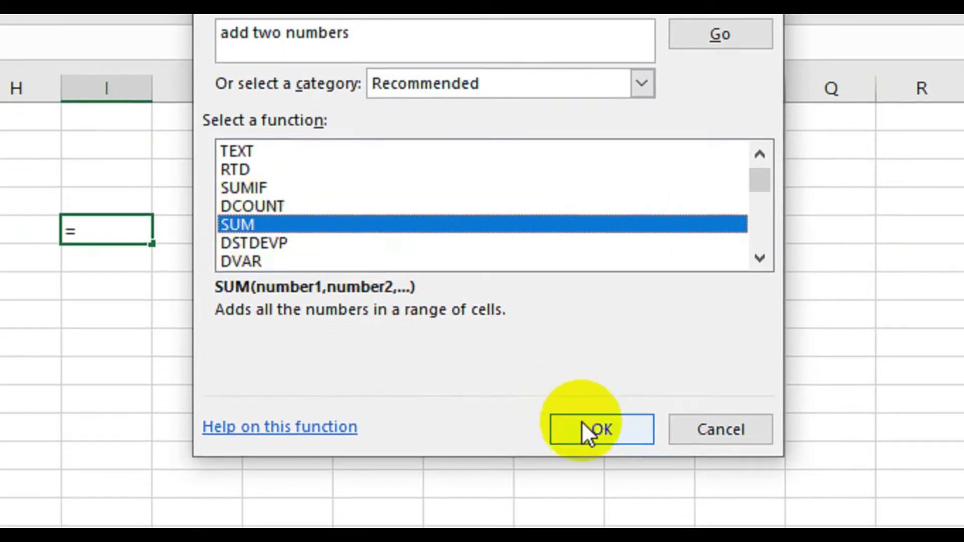
{"action": "left_click", "coordinate": [585, 448]}
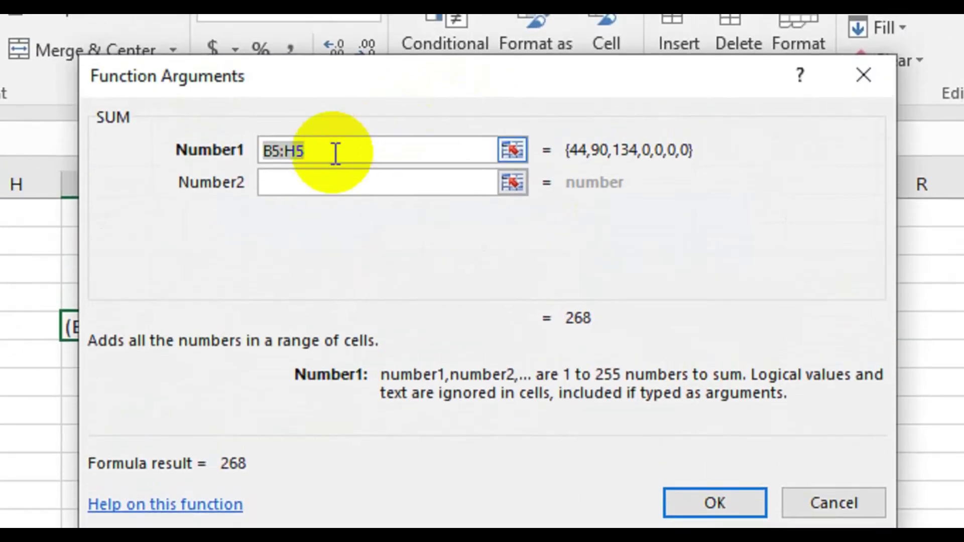
{"action": "left_click", "coordinate": [336, 36]}
{"action": "key", "text": "BackSpace"}
{"action": "key", "text": "BackSpace"}
{"action": "key", "text": "BackSpace"}
{"action": "key", "text": "BackSpace"}
{"action": "key", "text": "BackSpace"}
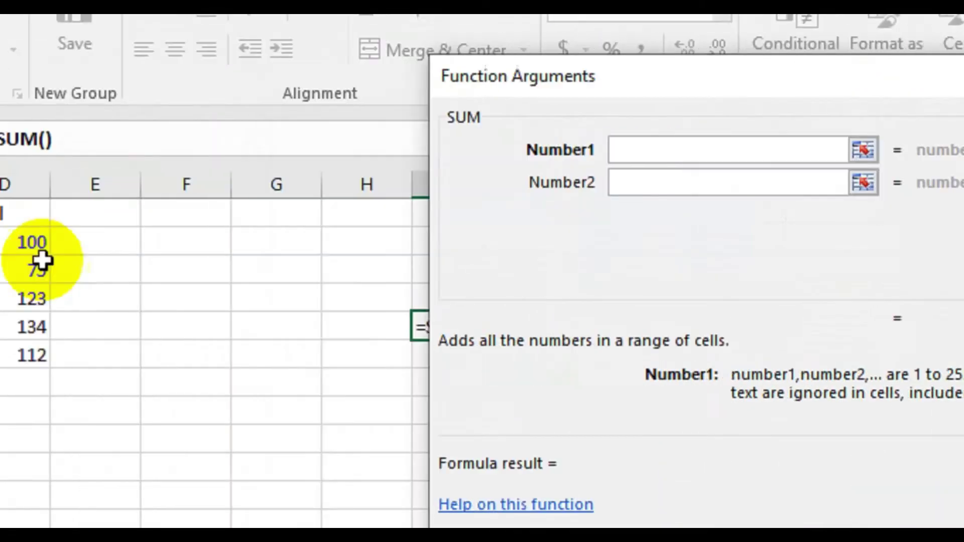
{"action": "left_click", "coordinate": [26, 242]}
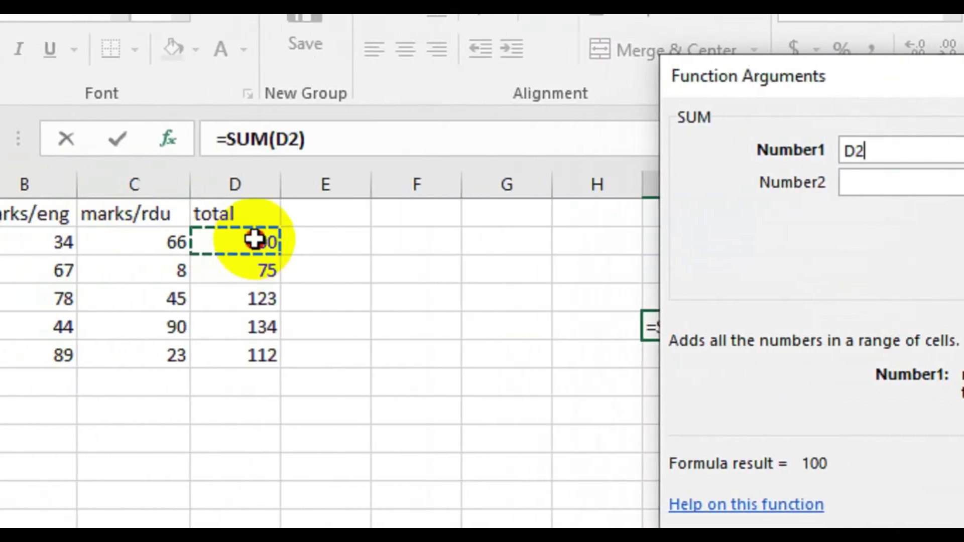
{"action": "left_click", "coordinate": [841, 183]}
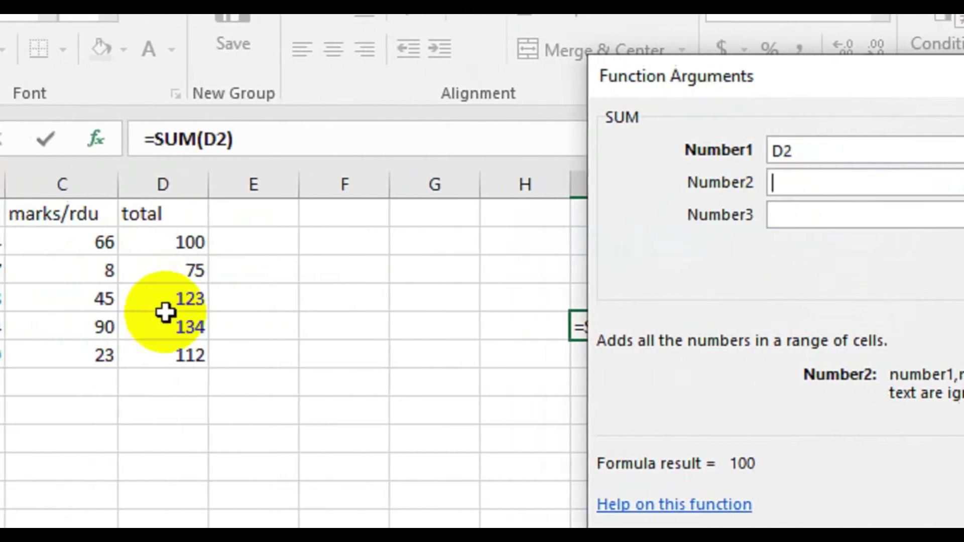
{"action": "left_click", "coordinate": [228, 337]}
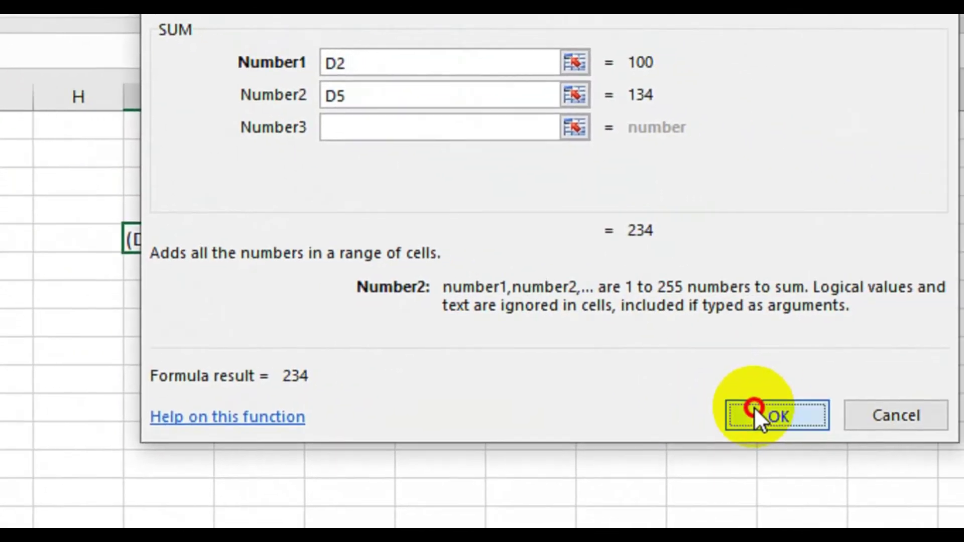
{"action": "left_click", "coordinate": [754, 409]}
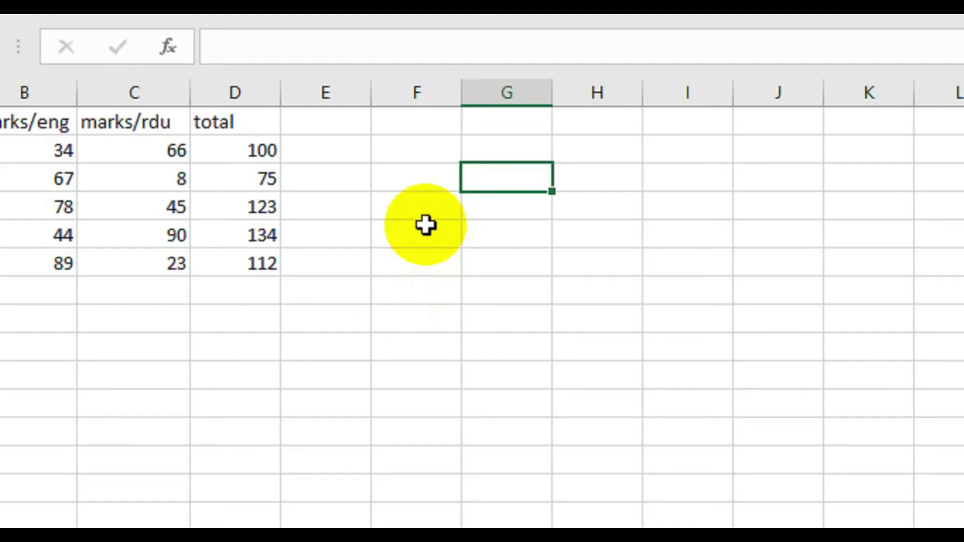
- Start a new formula in G4 with an equals sign
{"action": "left_click", "coordinate": [519, 218]}
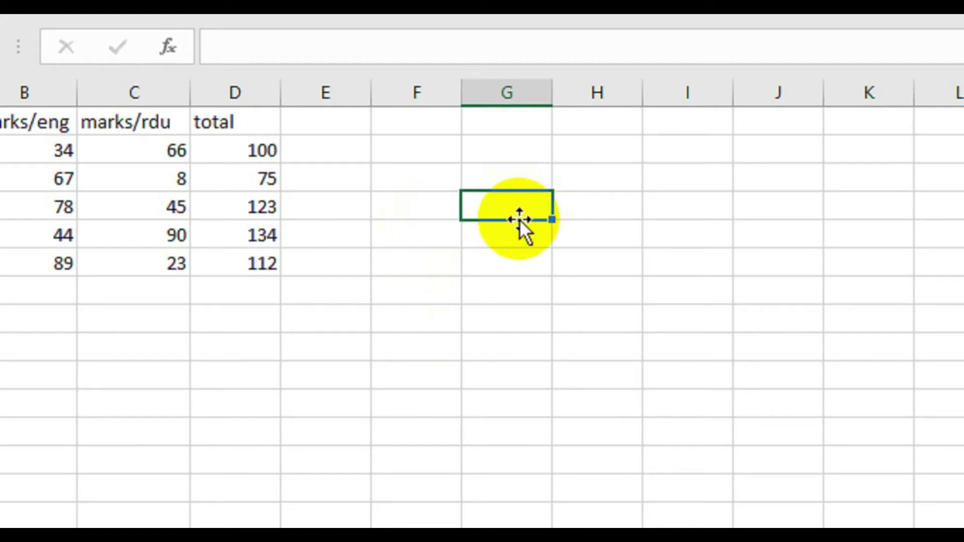
{"action": "type", "text": "="}
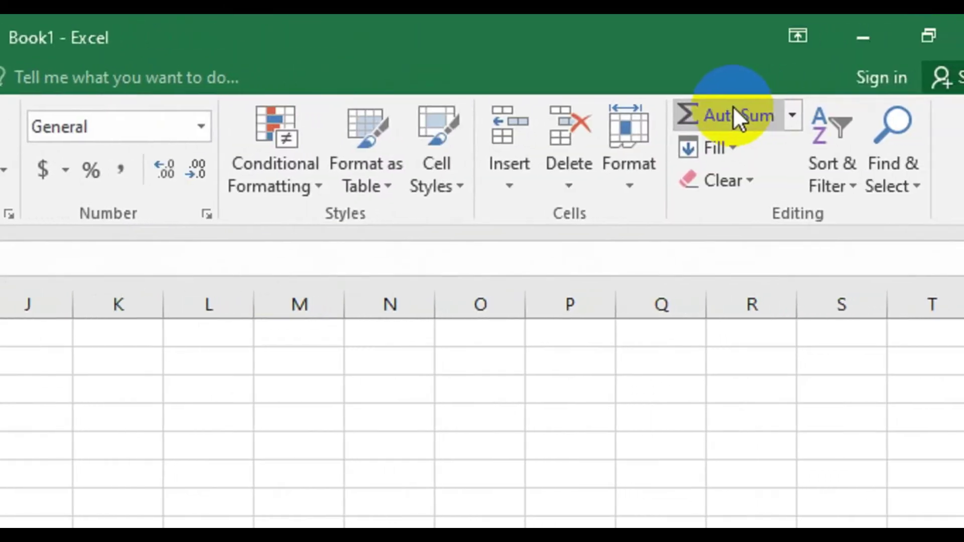
- Try an AutoSum =SUM(D4) in G4, then discard it and restart with just '='
{"action": "left_click", "coordinate": [792, 115]}
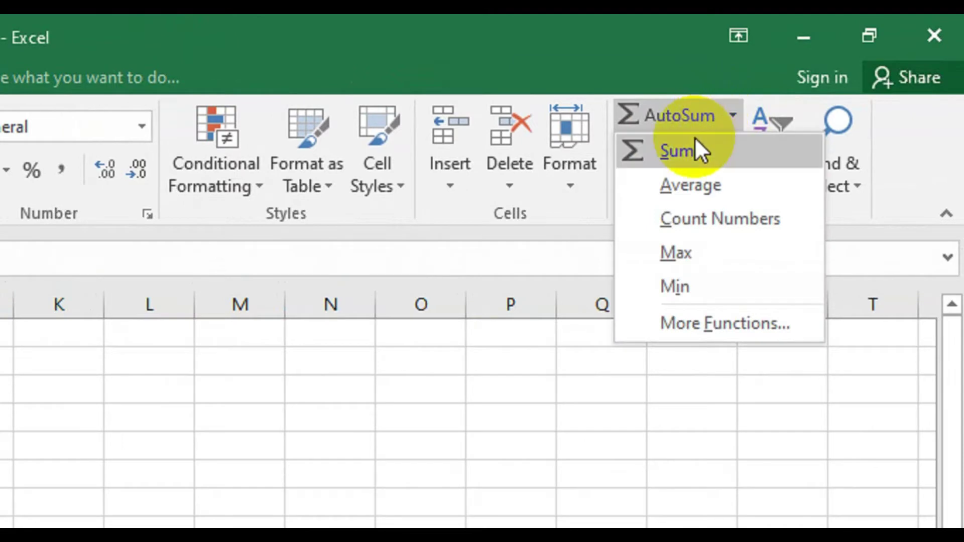
{"action": "left_click", "coordinate": [695, 148]}
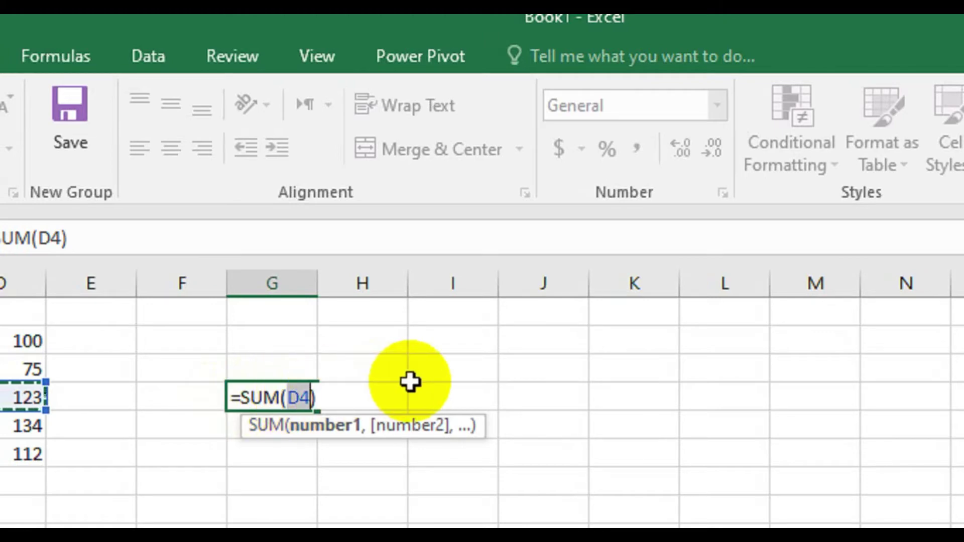
{"action": "key", "text": "Delete"}
{"action": "key", "text": "ctrl+z"}
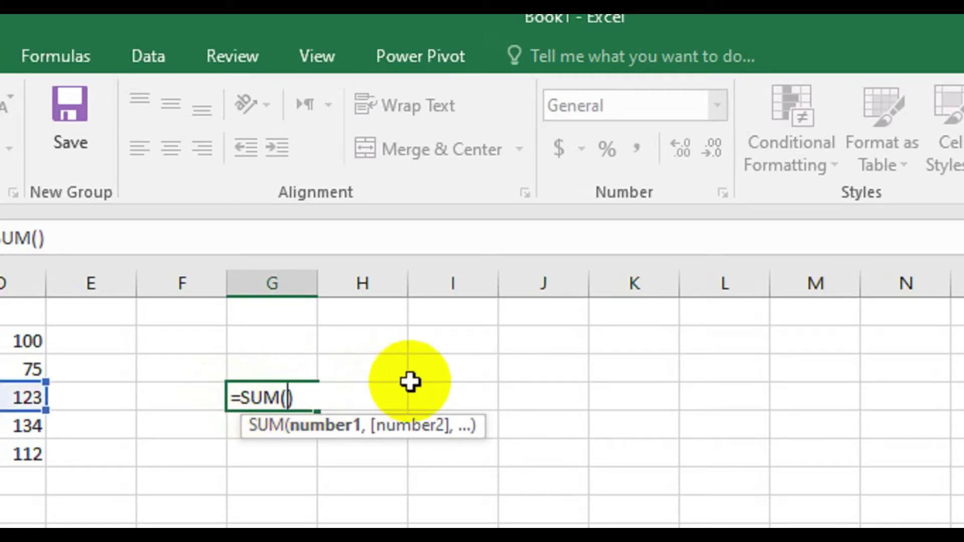
{"action": "key", "text": "Delete"}
{"action": "key", "text": "Escape"}
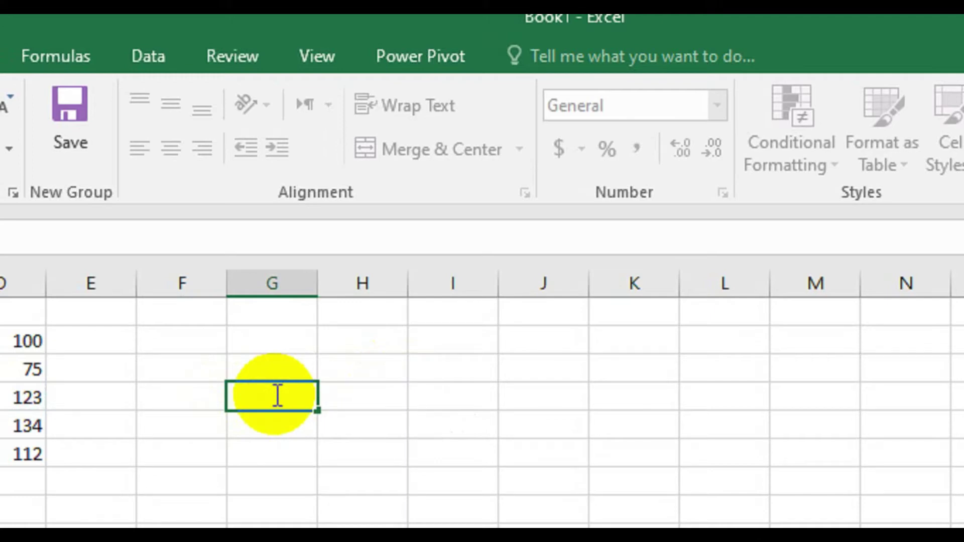
{"action": "type", "text": "="}
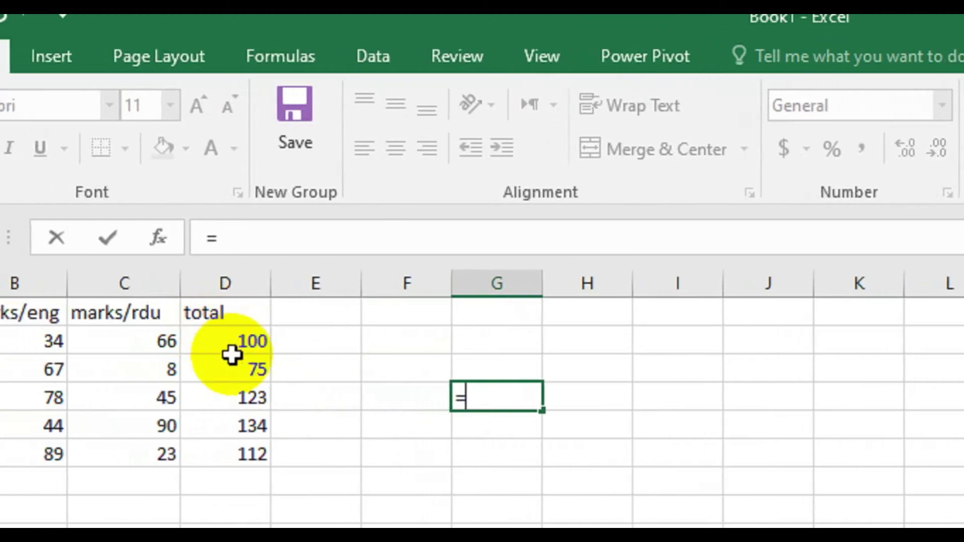
- Enter =D5-D2 in G4 to show the difference between the totals, 34
{"action": "left_click", "coordinate": [256, 408]}
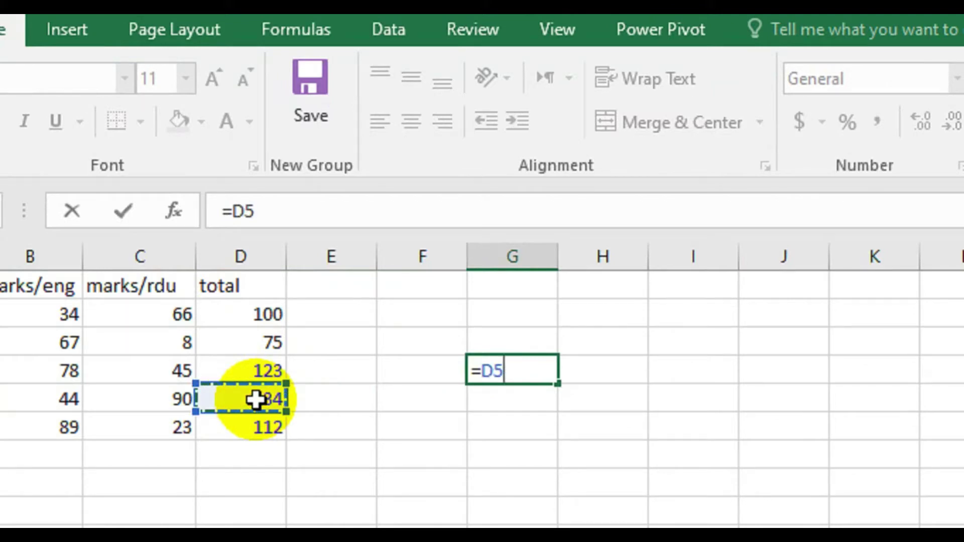
{"action": "type", "text": "-"}
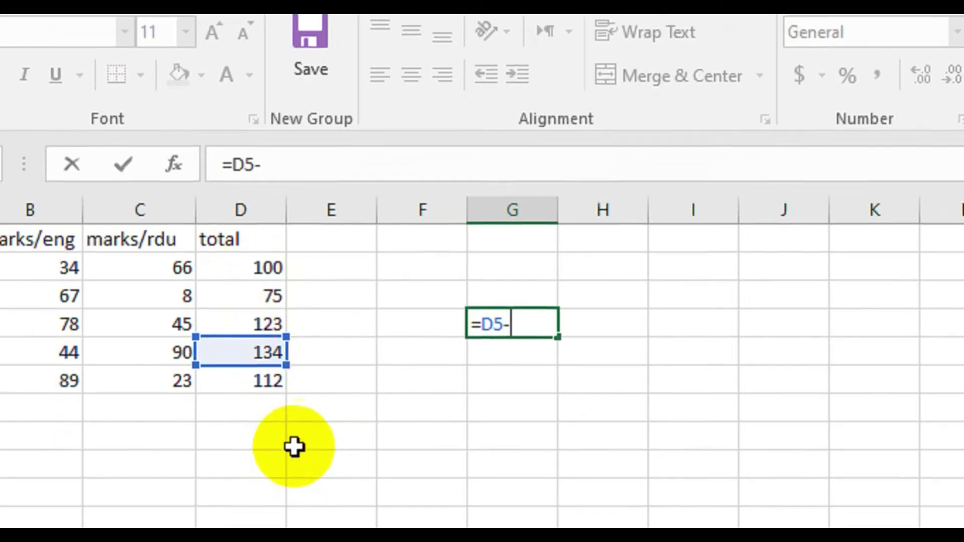
{"action": "left_click", "coordinate": [240, 270]}
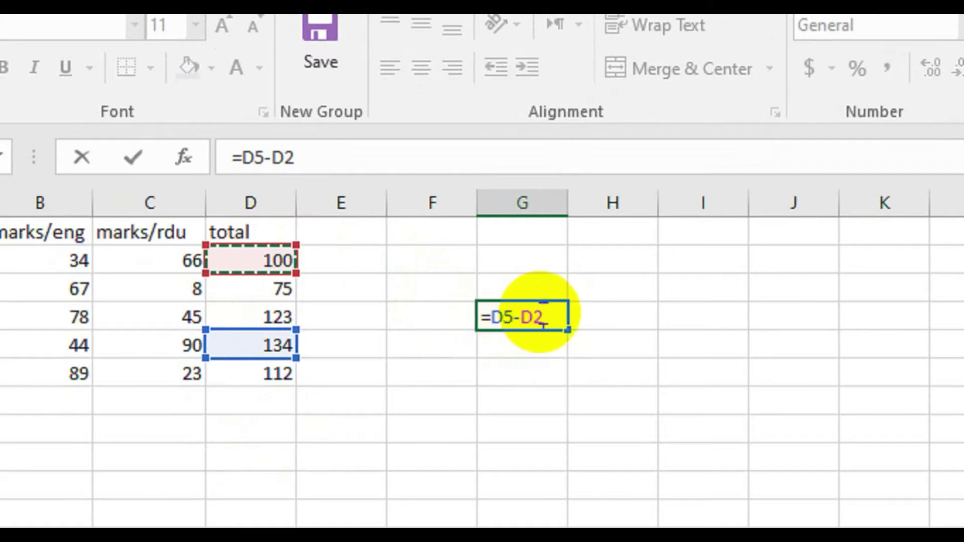
{"action": "key", "text": "Return"}
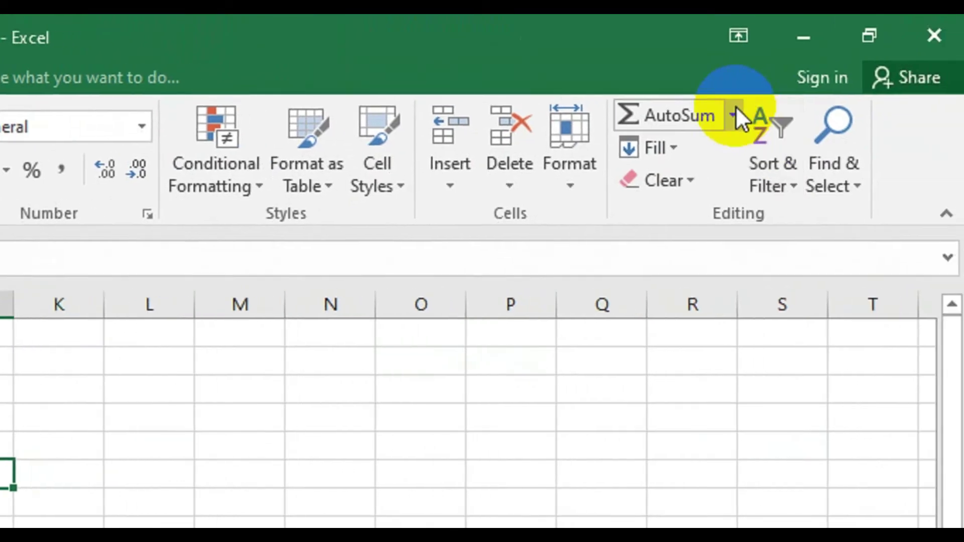
{"action": "left_click", "coordinate": [734, 108]}
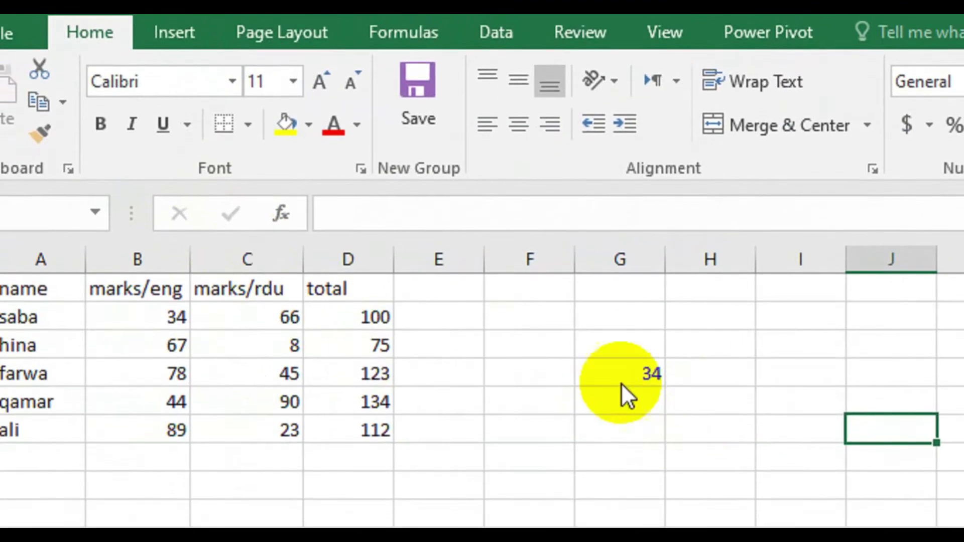
- Search the Insert Function library for 'subtract two numbers'
{"action": "left_click", "coordinate": [280, 213]}
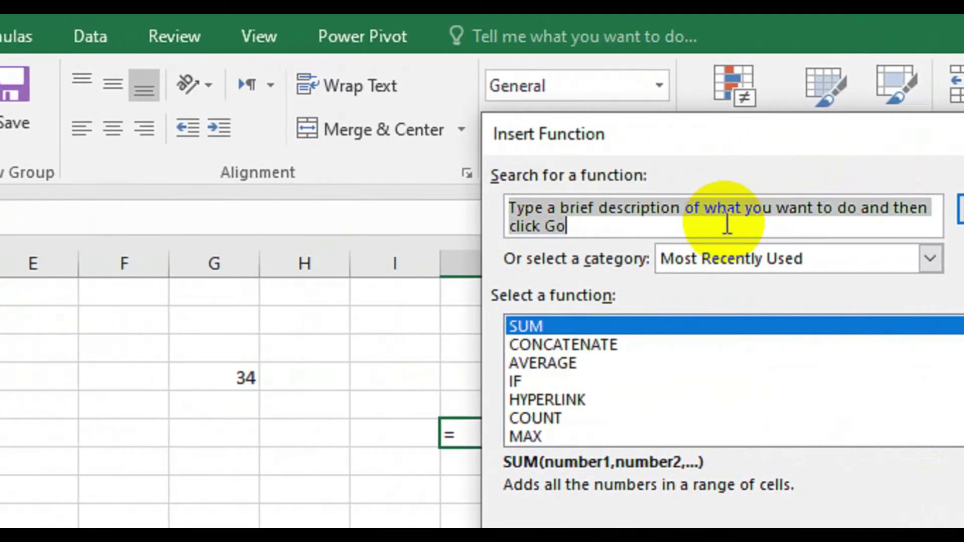
{"action": "key", "text": "BackSpace"}
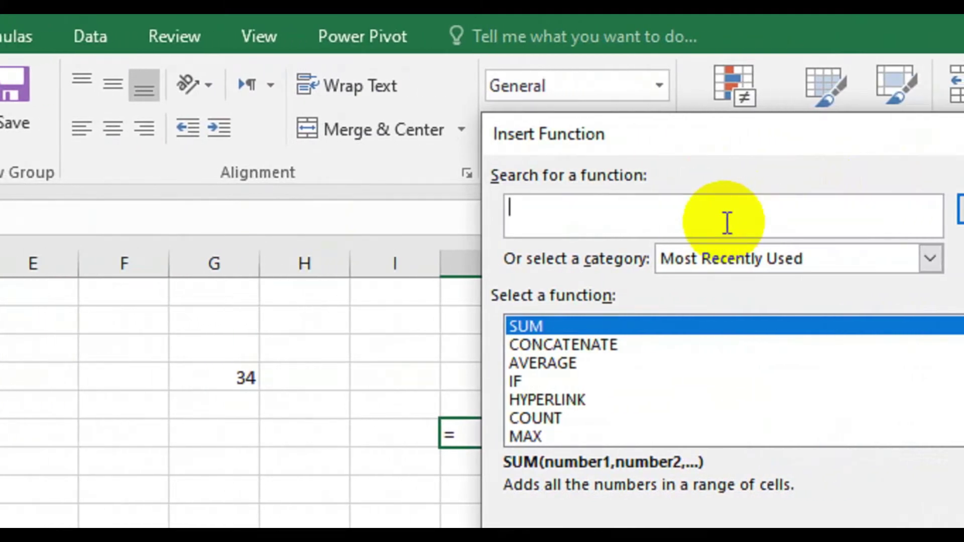
{"action": "type", "text": "subtra"}
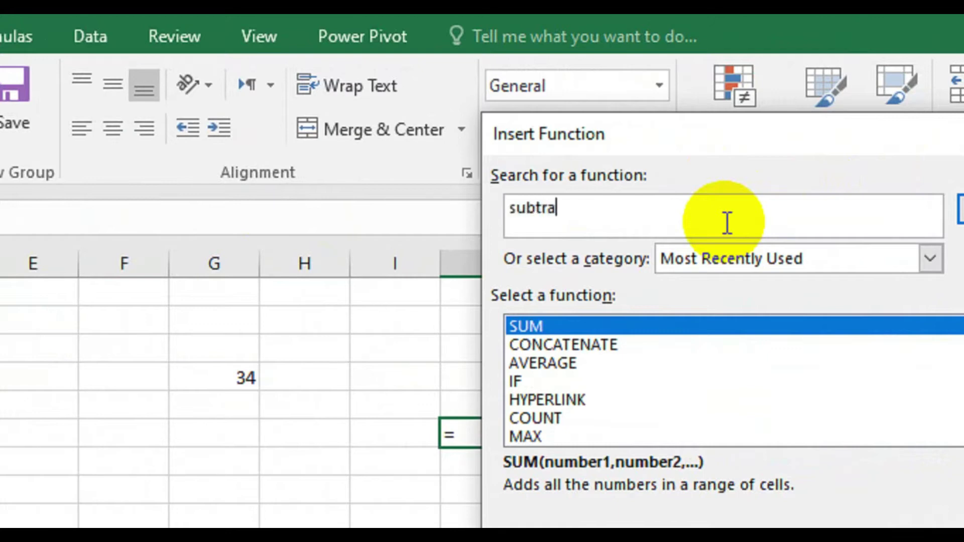
{"action": "type", "text": "ct two numbers"}
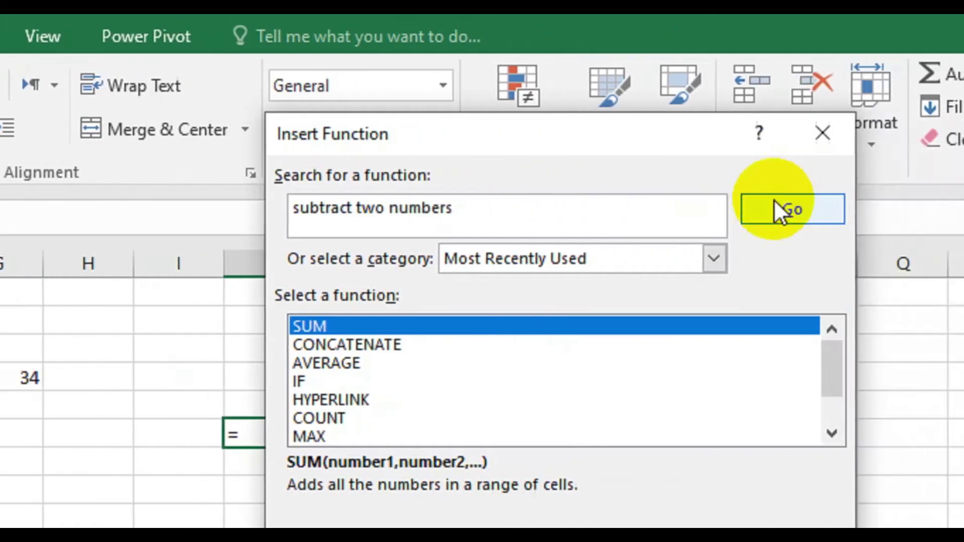
{"action": "left_click", "coordinate": [724, 203]}
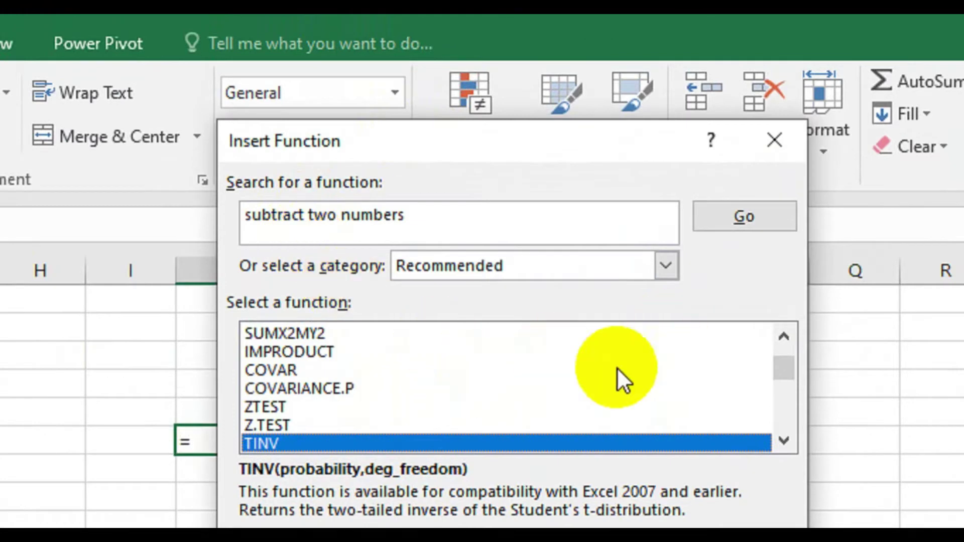
- Reword the search to 'difference of two numbers' and pick IMSUB
{"action": "left_click", "coordinate": [305, 214]}
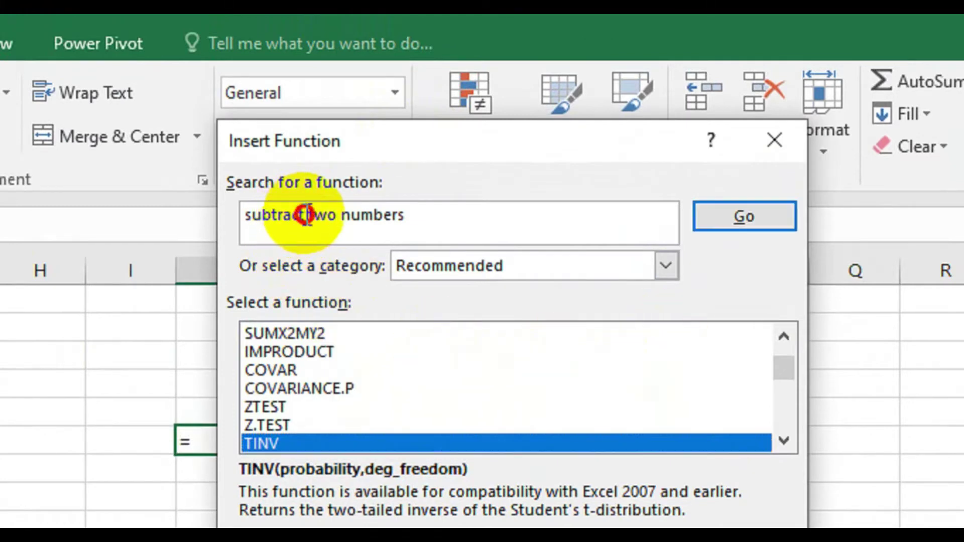
{"action": "key", "text": "BackSpace"}
{"action": "key", "text": "BackSpace"}
{"action": "key", "text": "BackSpace"}
{"action": "key", "text": "BackSpace"}
{"action": "key", "text": "BackSpace"}
{"action": "key", "text": "BackSpace"}
{"action": "key", "text": "BackSpace"}
{"action": "key", "text": "BackSpace"}
{"action": "key", "text": "BackSpace"}
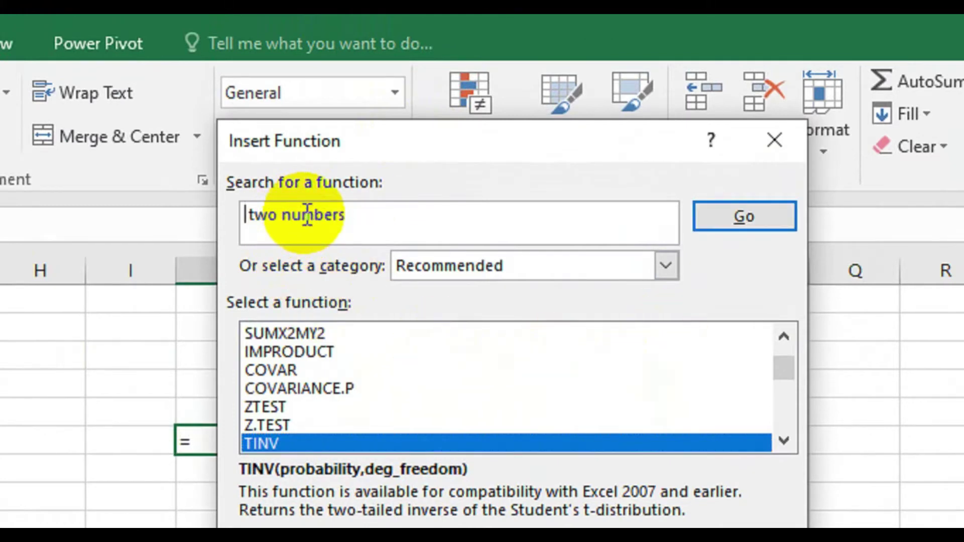
{"action": "type", "text": "diff"}
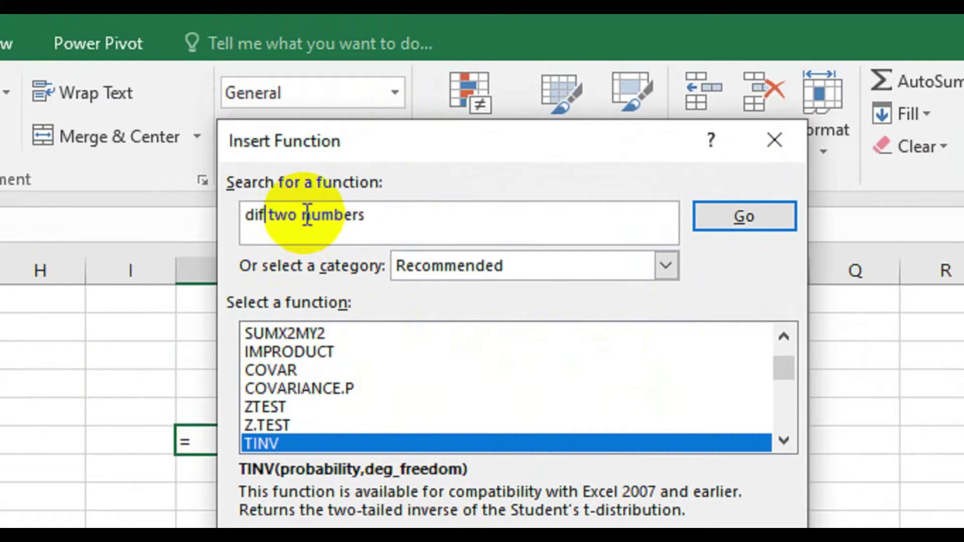
{"action": "type", "text": "erence"}
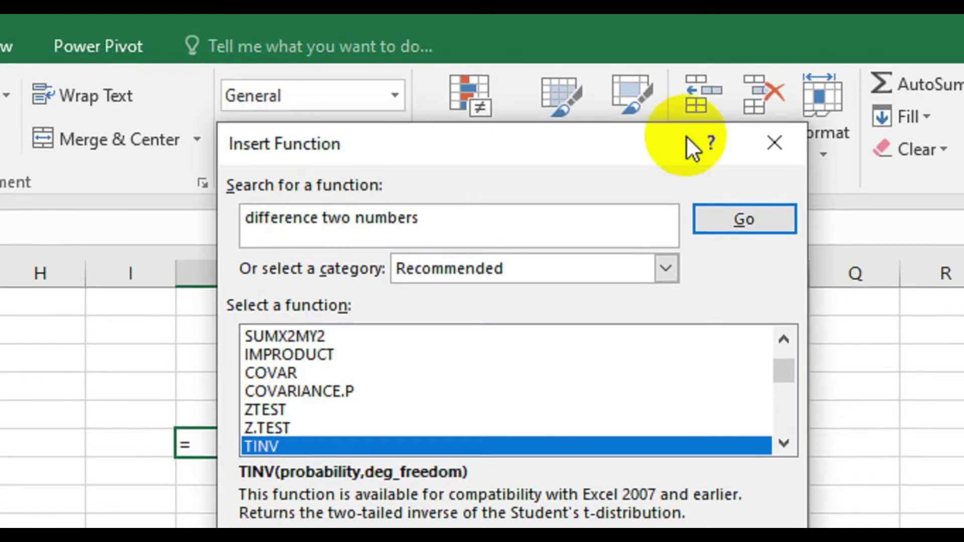
{"action": "left_click", "coordinate": [716, 206]}
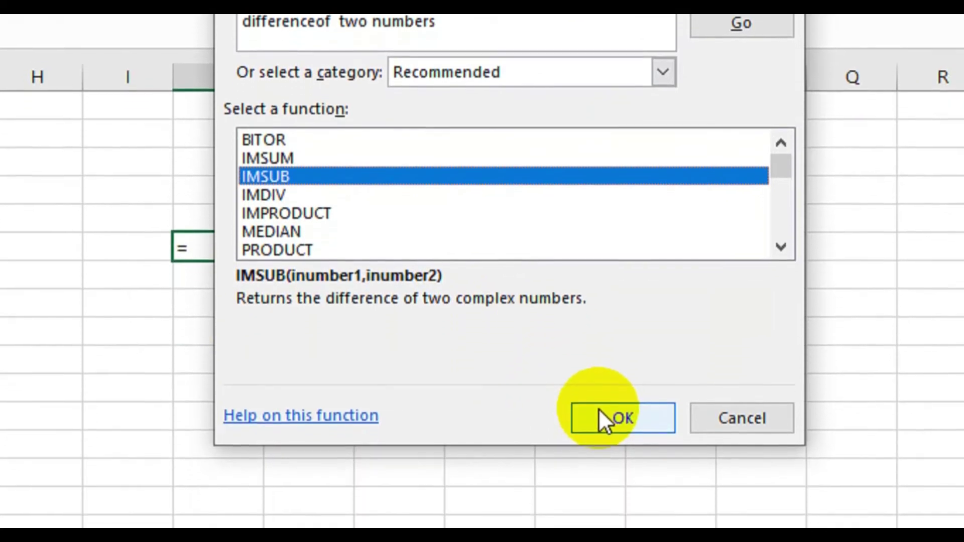
{"action": "left_click", "coordinate": [599, 409]}
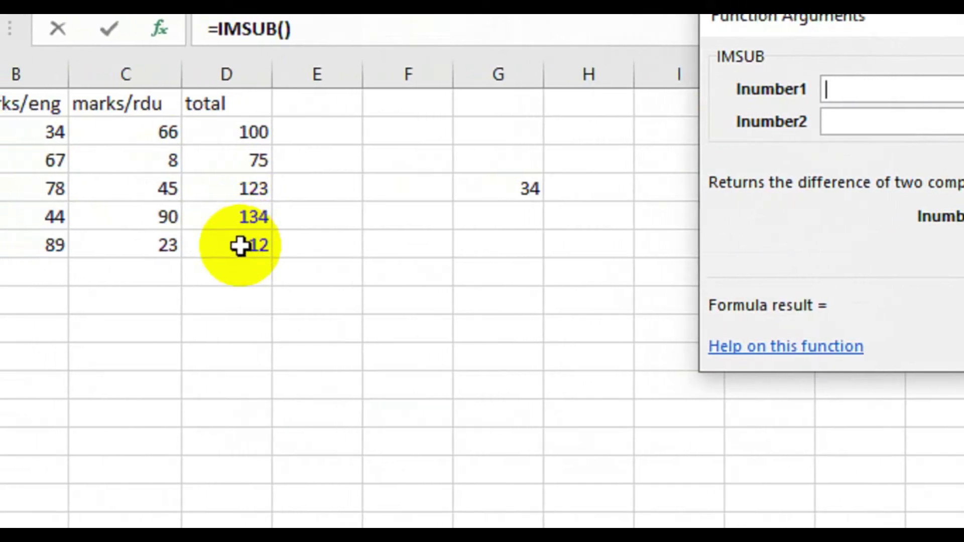
- Set IMSUB's Inumber1 to D6 and Inumber2 to D2, giving 12 in J6
{"action": "left_click", "coordinate": [241, 246]}
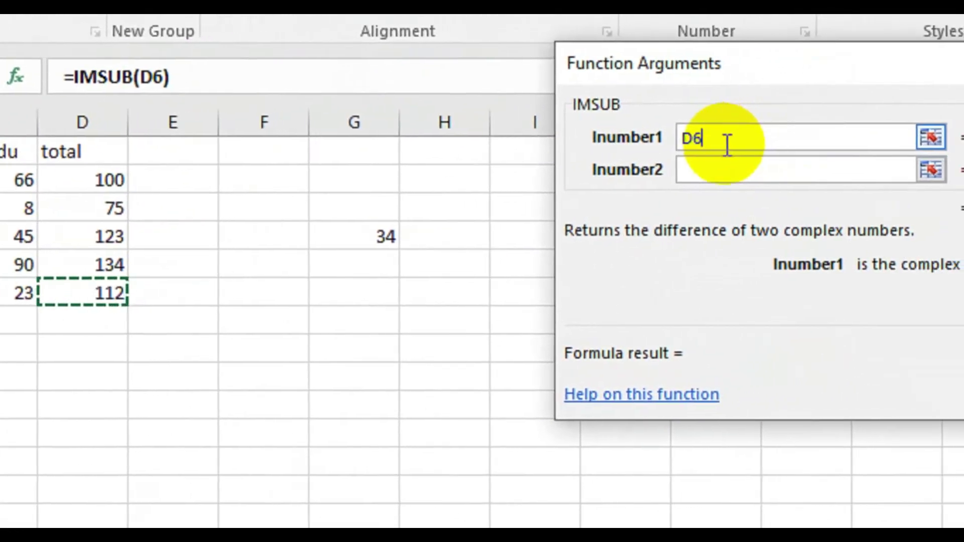
{"action": "left_click", "coordinate": [714, 171]}
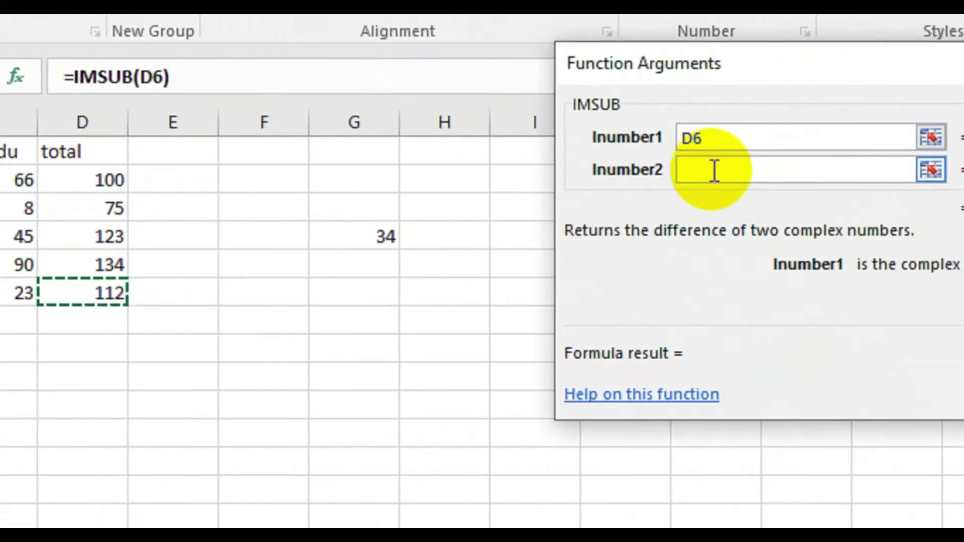
{"action": "left_click", "coordinate": [706, 173]}
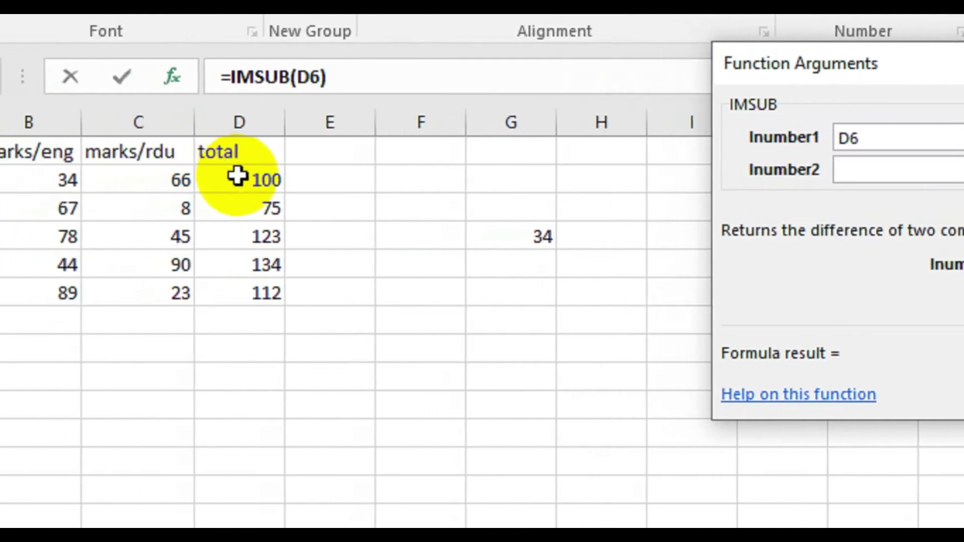
{"action": "left_click", "coordinate": [237, 176]}
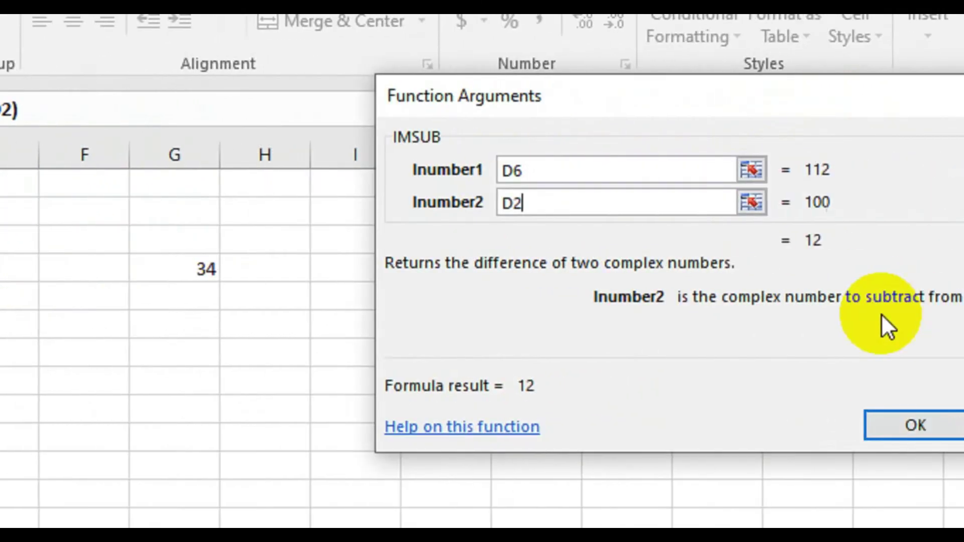
{"action": "left_click", "coordinate": [888, 424]}
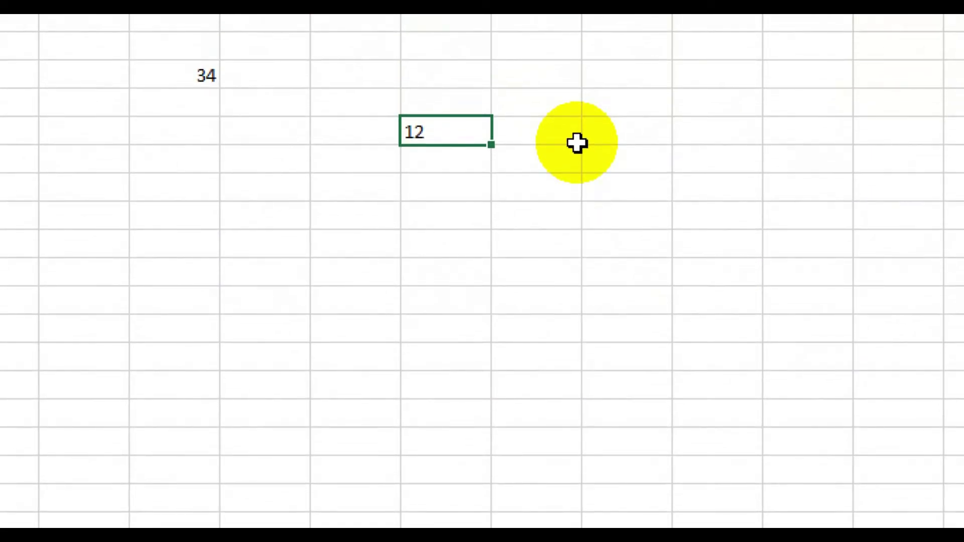
{"action": "left_click", "coordinate": [450, 75]}
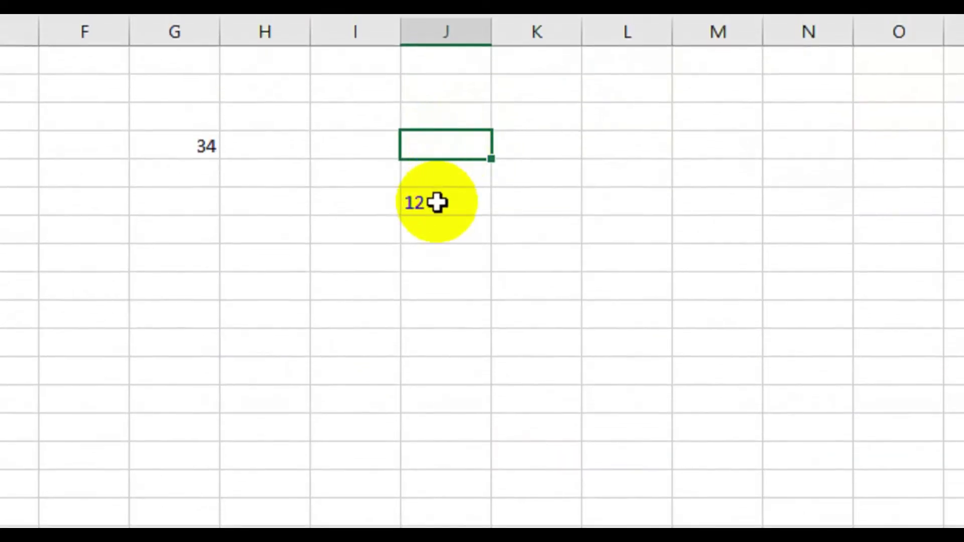
- Delete the 12 result in J6 and the 34 result in G4
{"action": "left_click", "coordinate": [437, 202]}
{"action": "key", "text": "BackSpace"}
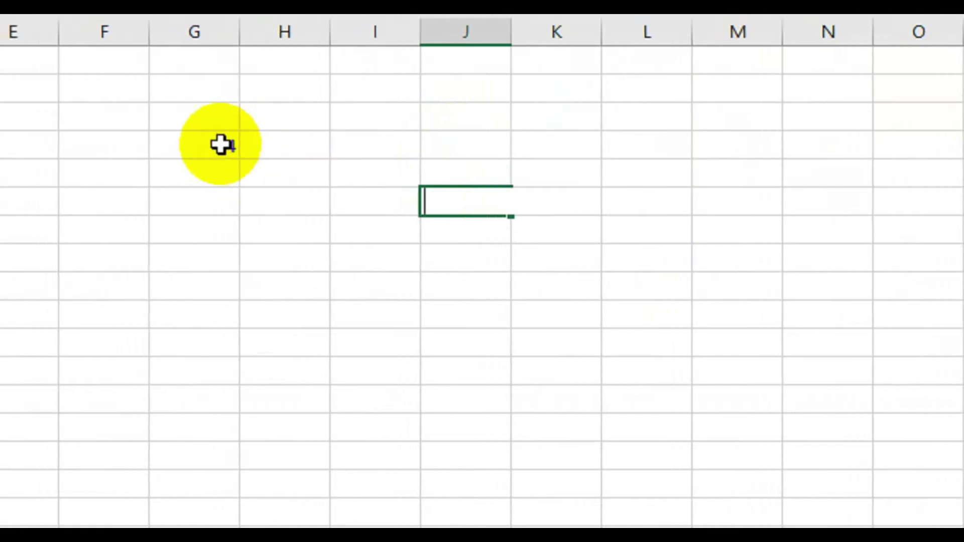
{"action": "double_click", "coordinate": [221, 145]}
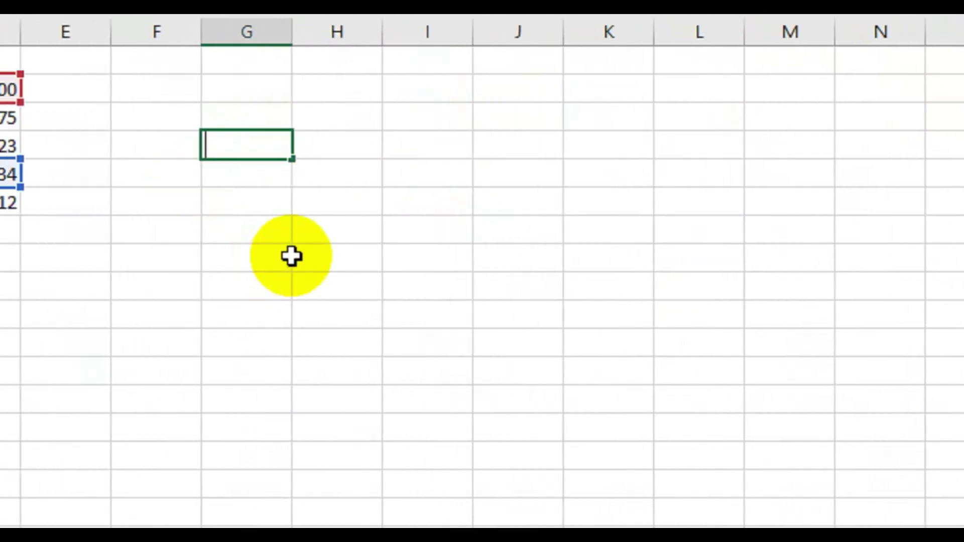
{"action": "left_click", "coordinate": [260, 257]}
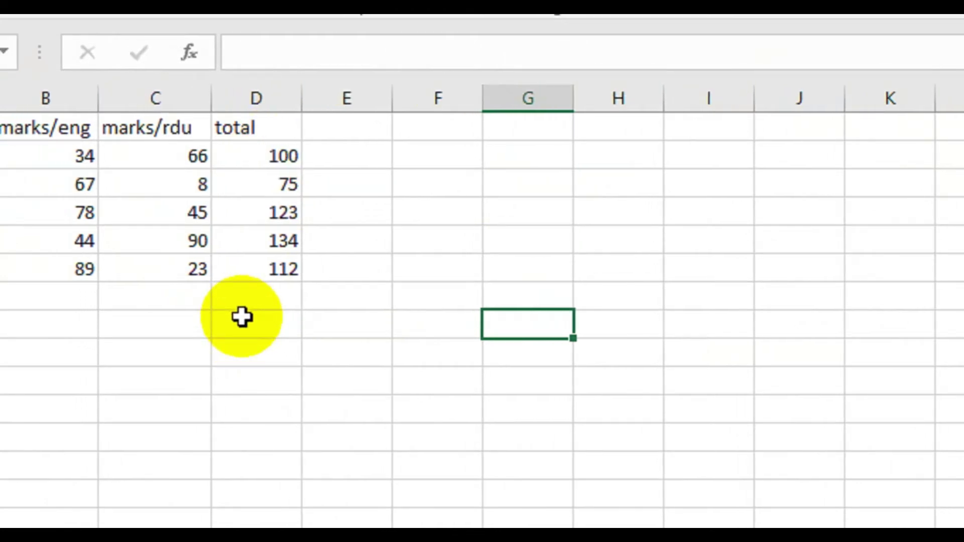
{"action": "left_click", "coordinate": [241, 324]}
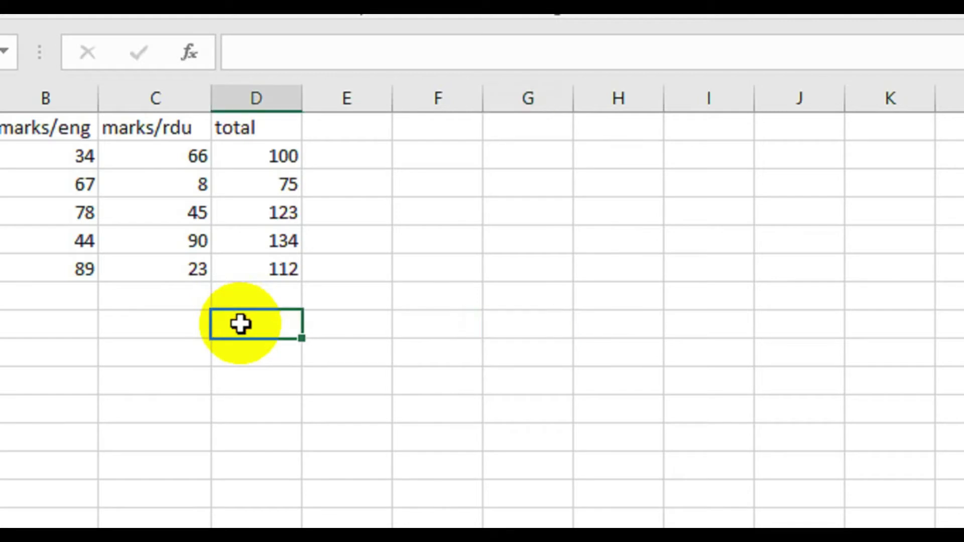
{"action": "type", "text": "="}
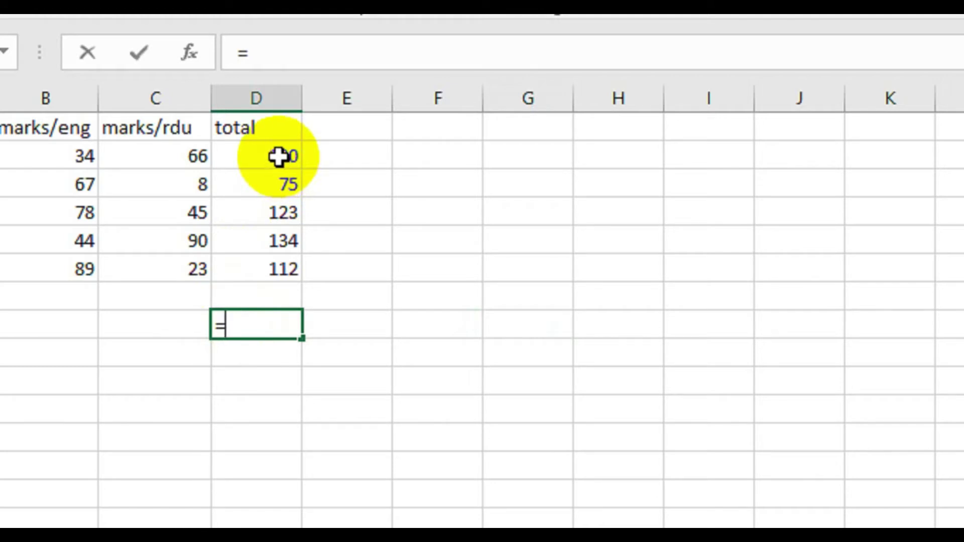
{"action": "left_click", "coordinate": [279, 157]}
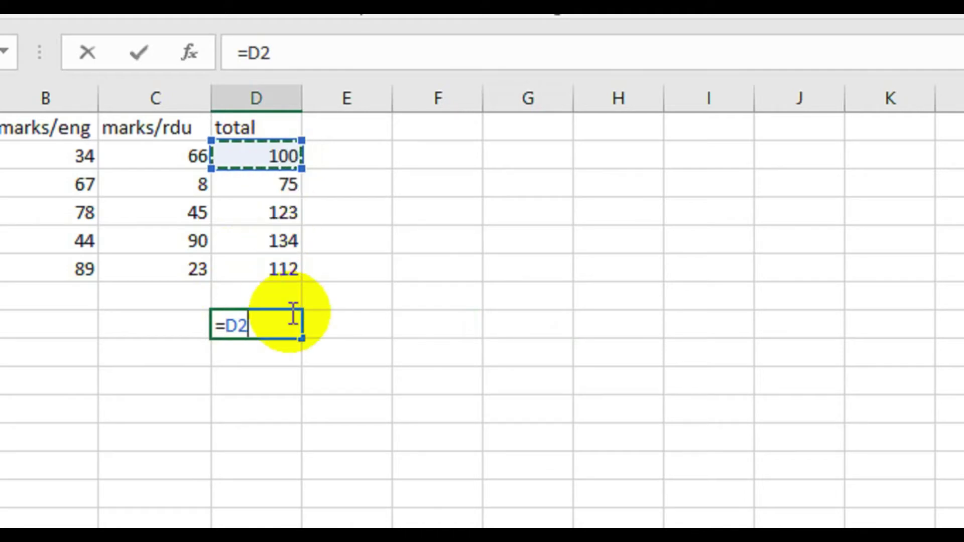
{"action": "type", "text": "+"}
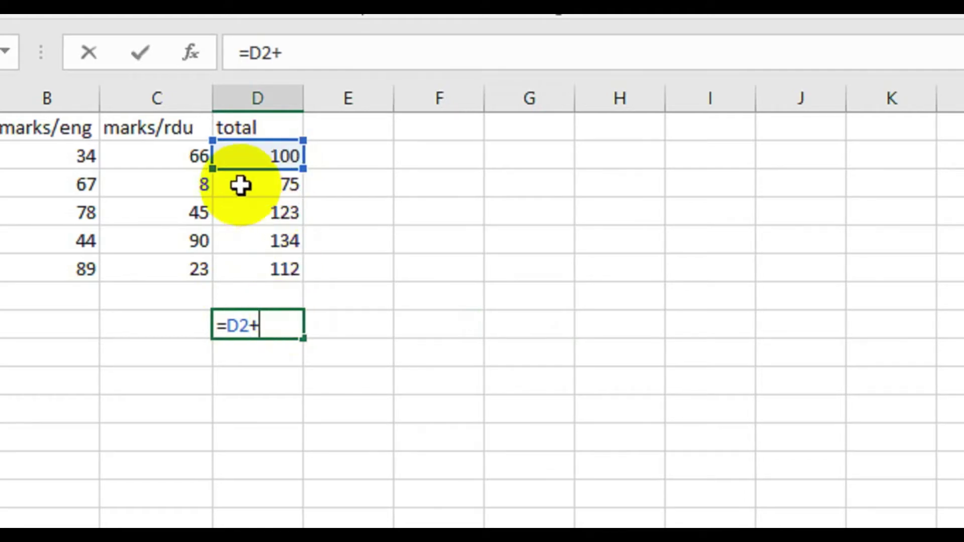
{"action": "left_click", "coordinate": [241, 185]}
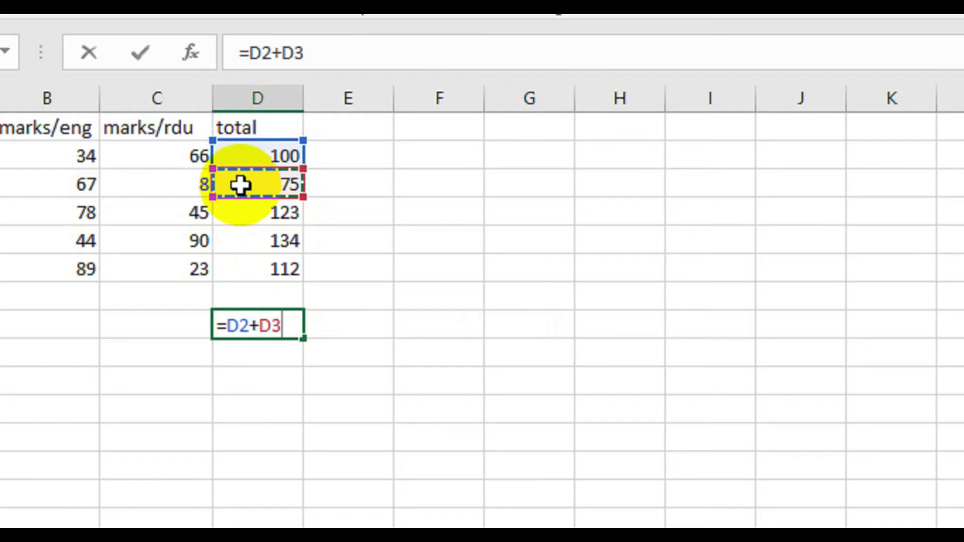
{"action": "type", "text": "+"}
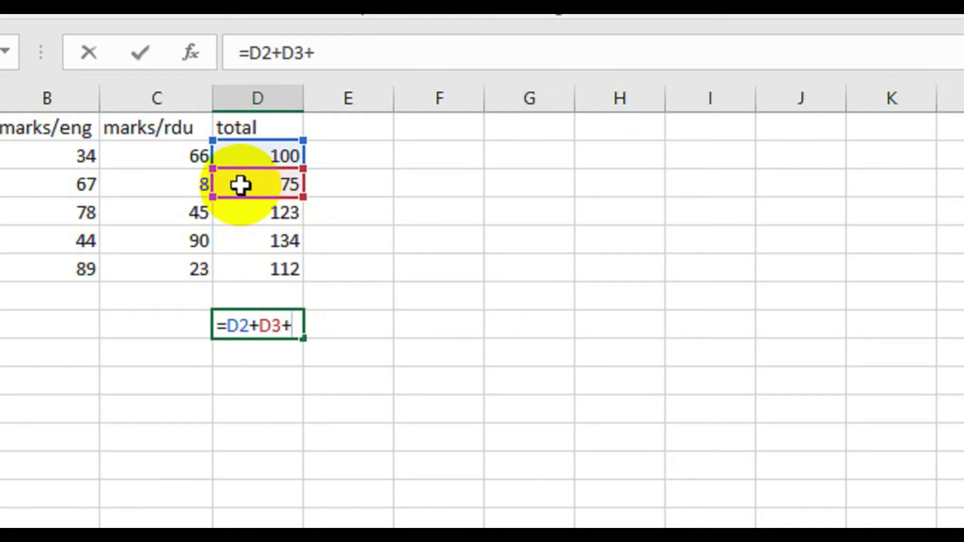
{"action": "left_click", "coordinate": [244, 215]}
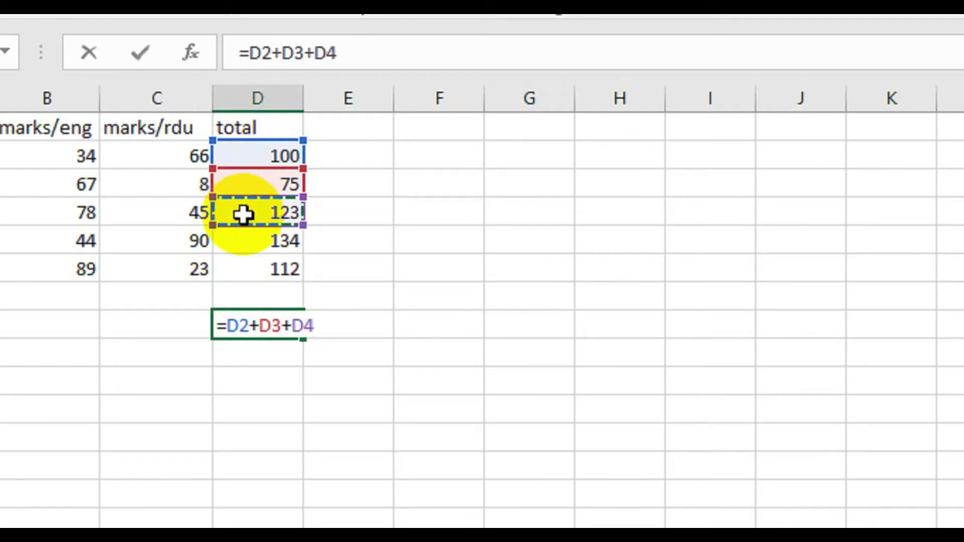
{"action": "type", "text": "+"}
{"action": "left_click", "coordinate": [245, 238]}
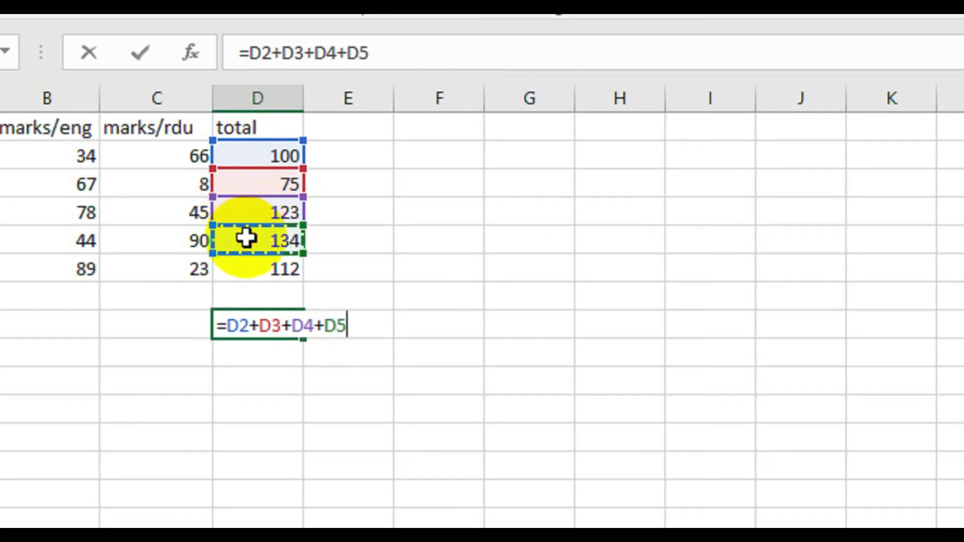
{"action": "type", "text": "+"}
{"action": "left_click", "coordinate": [254, 270]}
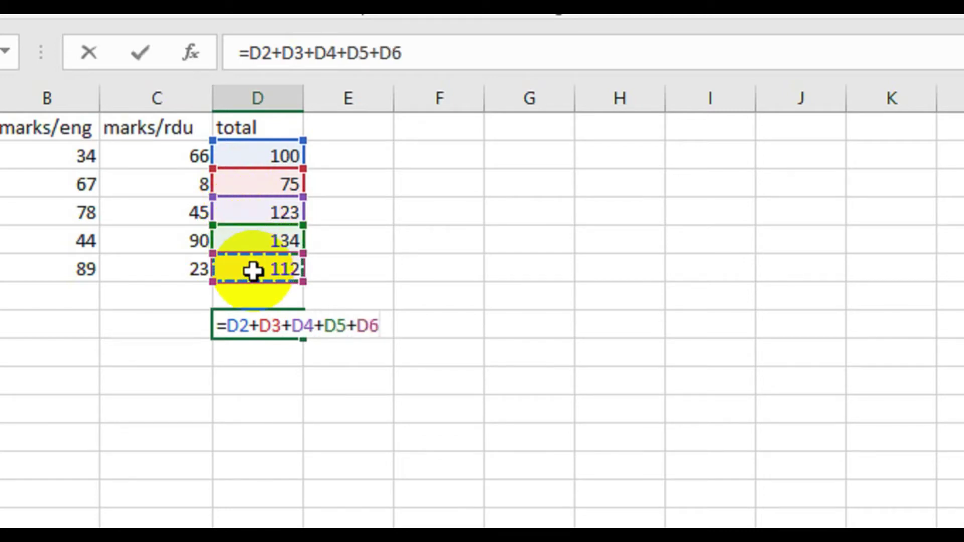
{"action": "left_click", "coordinate": [457, 333]}
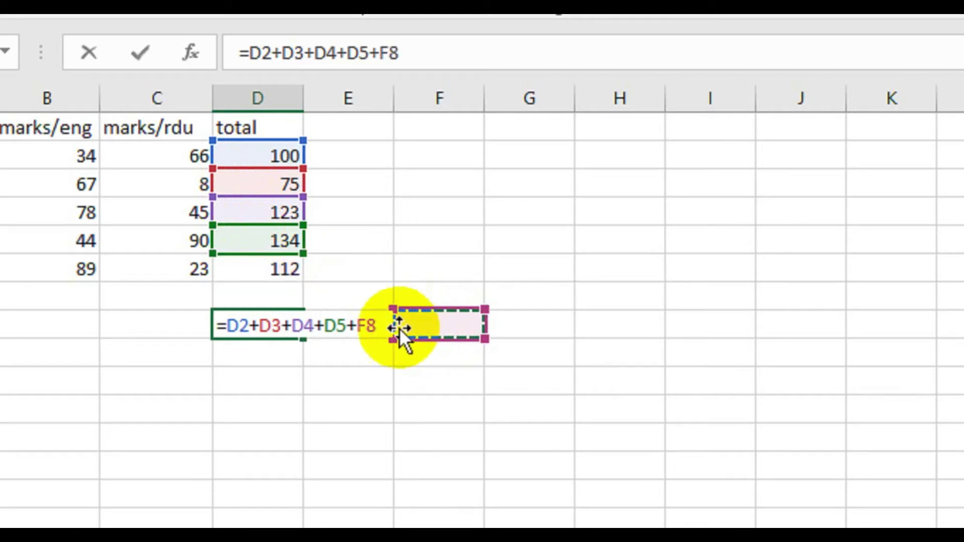
{"action": "left_click", "coordinate": [366, 326]}
{"action": "key", "text": "Return"}
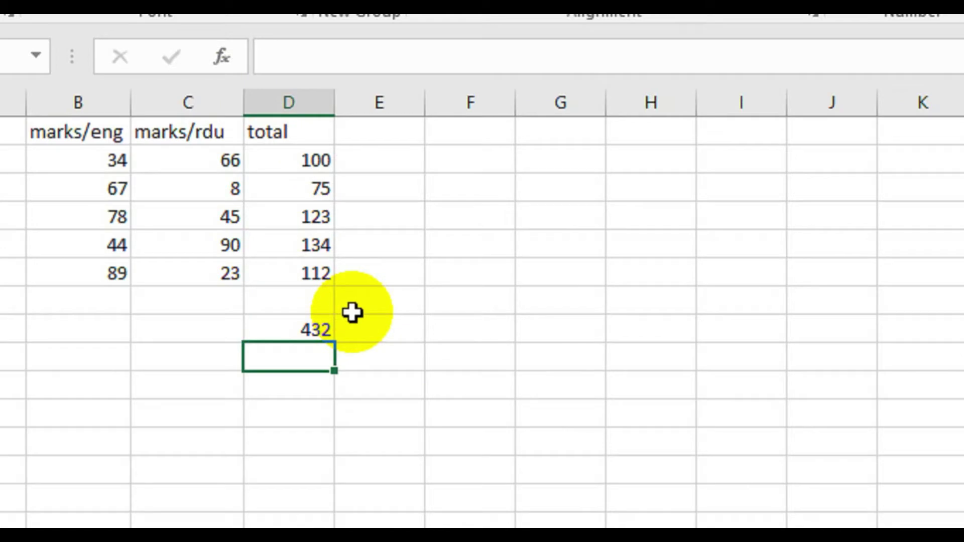
{"action": "left_click", "coordinate": [266, 336]}
{"action": "key", "text": "Delete"}
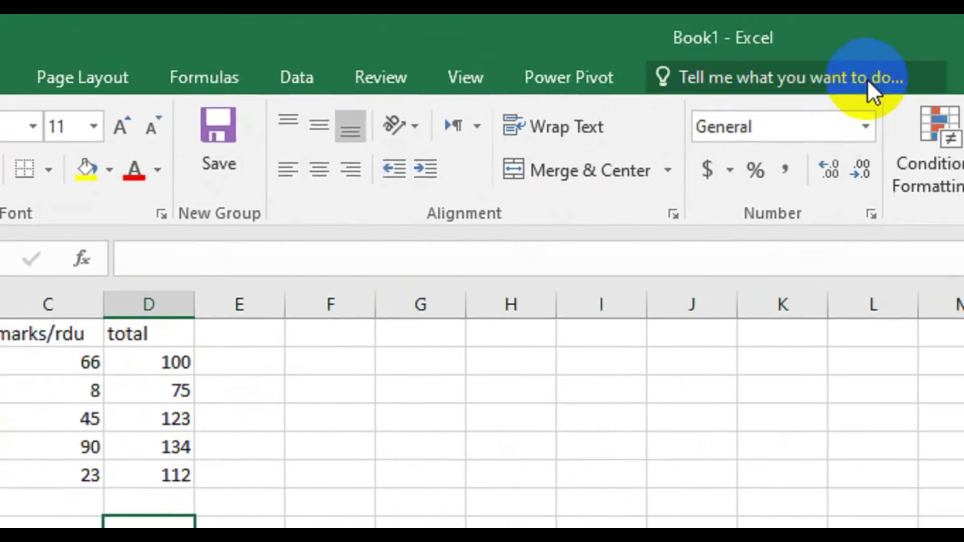
{"action": "left_click", "coordinate": [727, 114]}
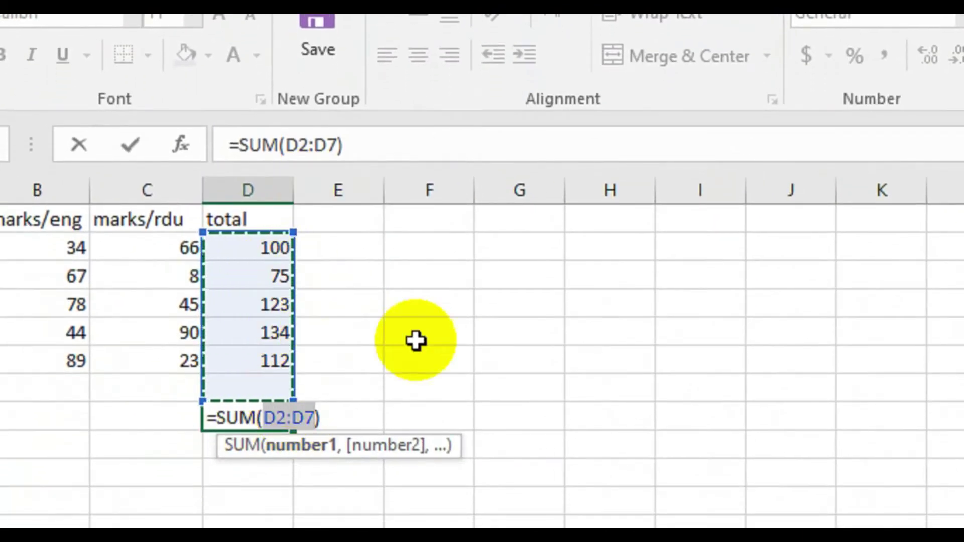
{"action": "key", "text": "Return"}
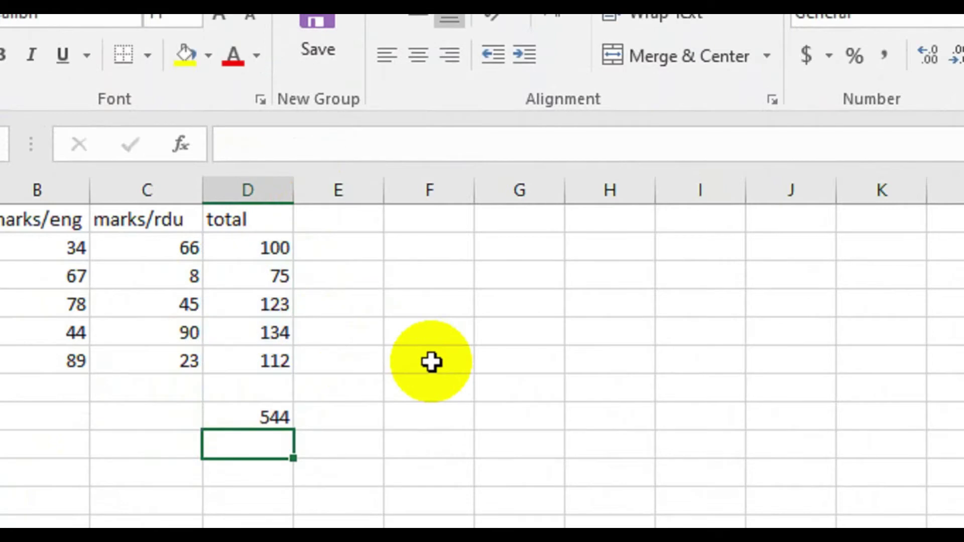
{"action": "left_click", "coordinate": [432, 361]}
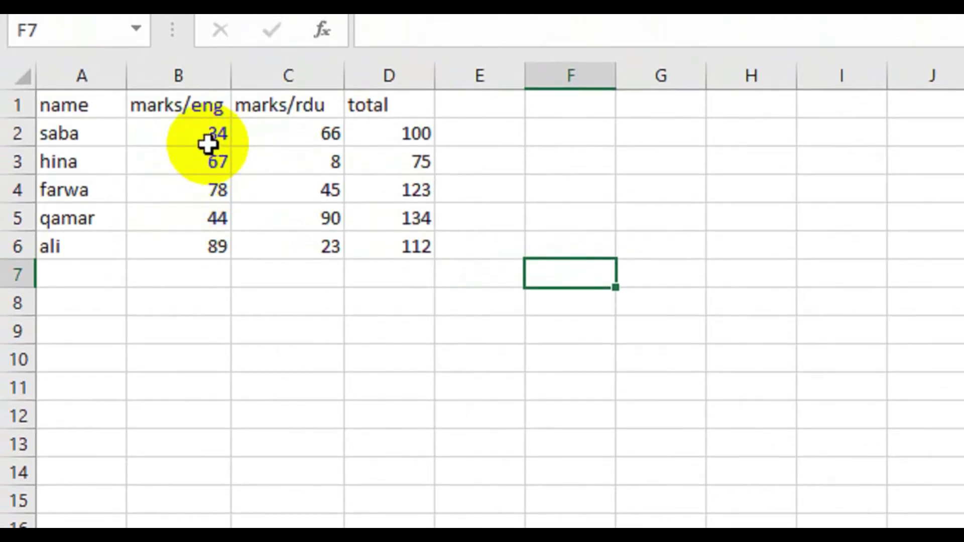
{"action": "left_click", "coordinate": [194, 376]}
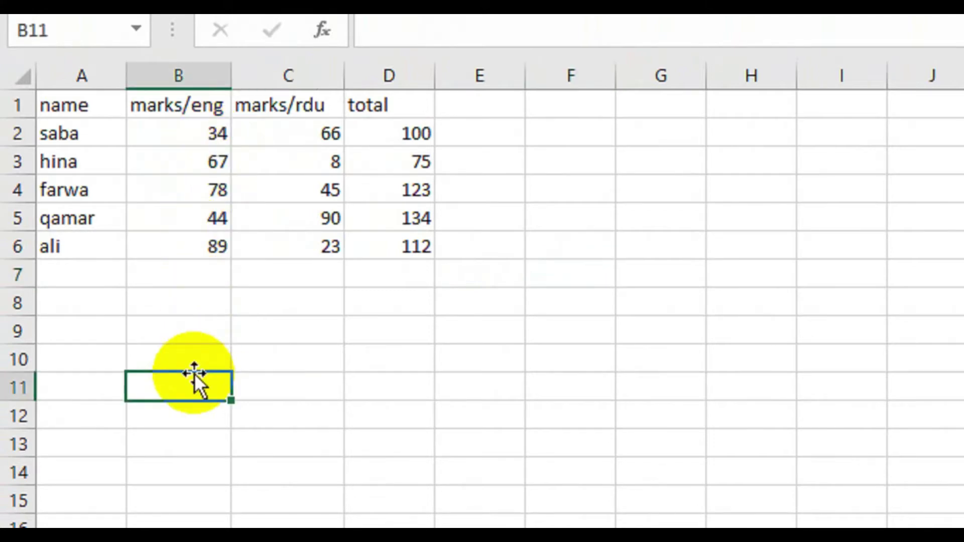
- Enter =B2+B3+B4/3 in B11, giving 127
{"action": "type", "text": "="}
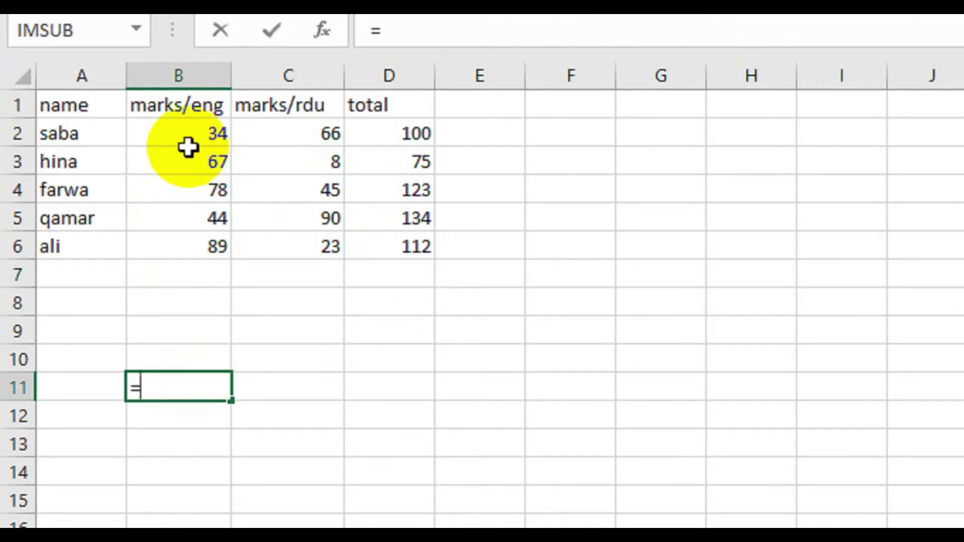
{"action": "left_click", "coordinate": [190, 145]}
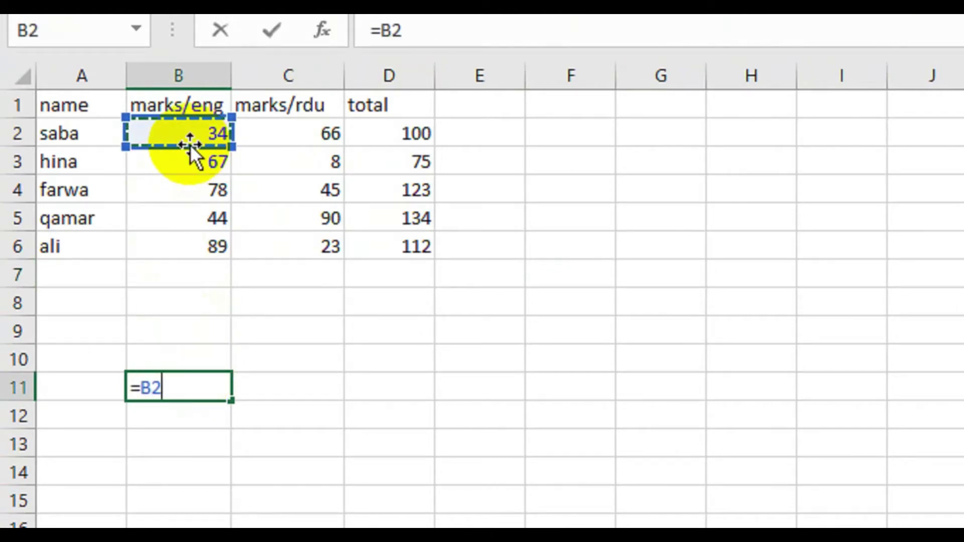
{"action": "type", "text": "+"}
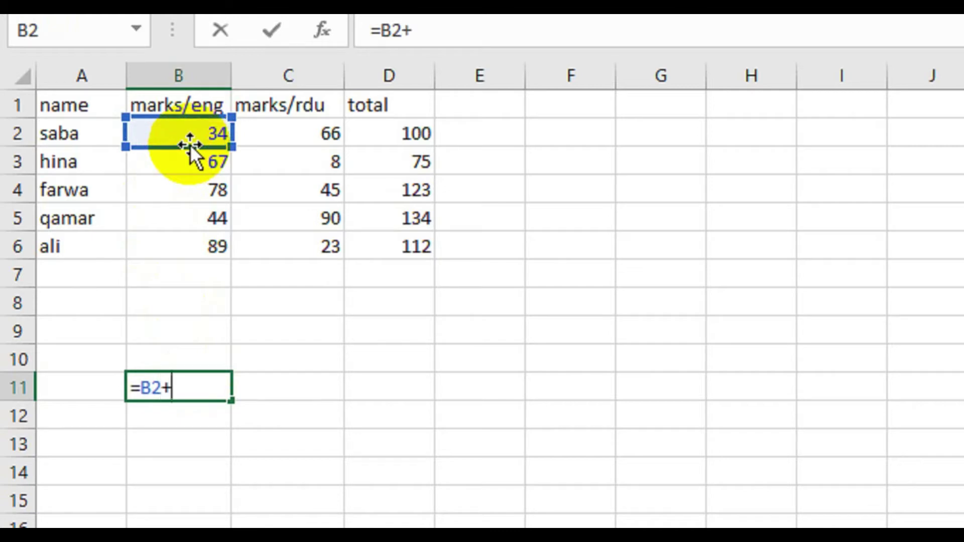
{"action": "left_click", "coordinate": [189, 159]}
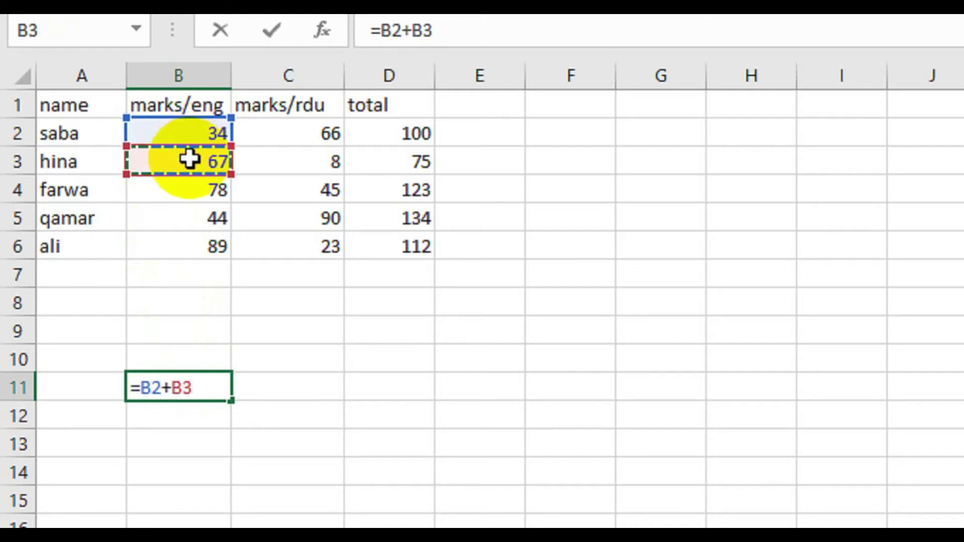
{"action": "type", "text": "+"}
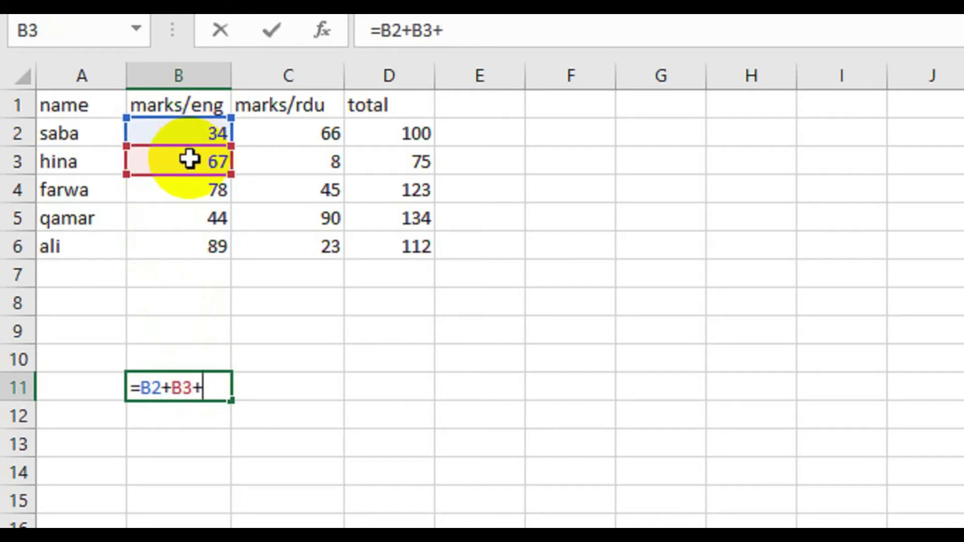
{"action": "left_click", "coordinate": [187, 188]}
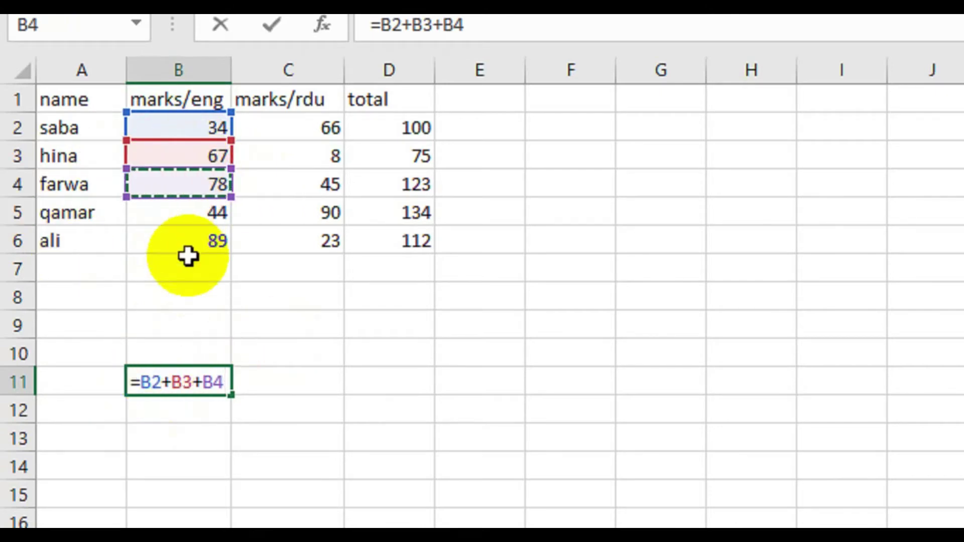
{"action": "type", "text": "/3"}
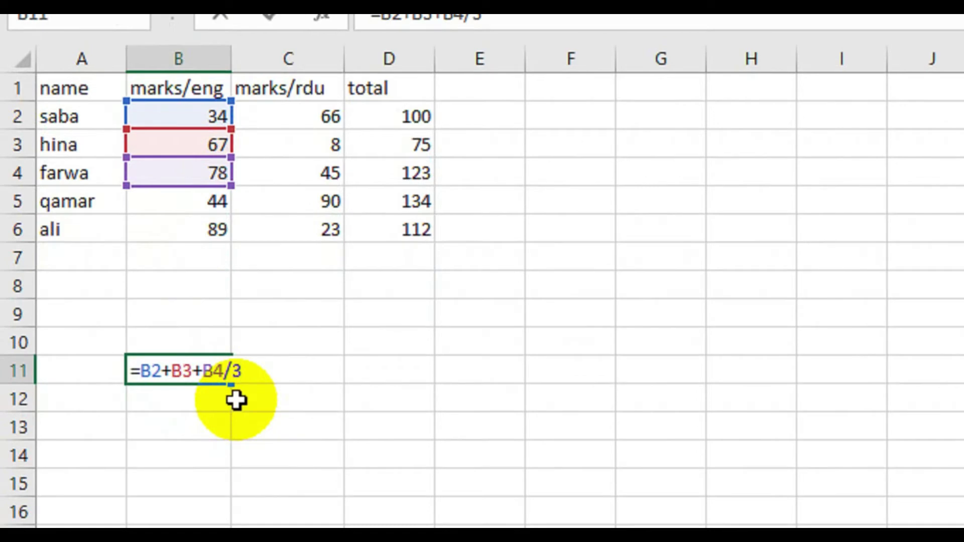
{"action": "key", "text": "Return"}
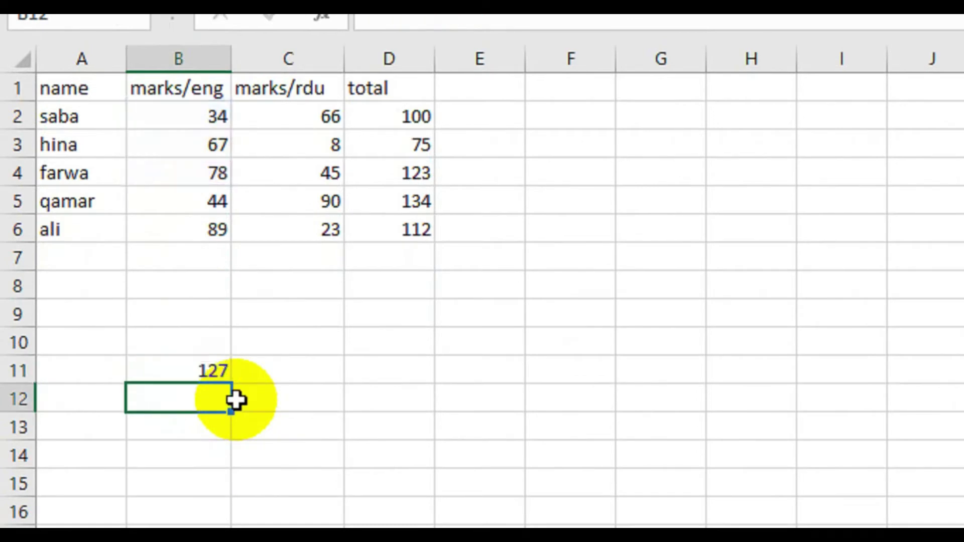
{"action": "left_click", "coordinate": [191, 368]}
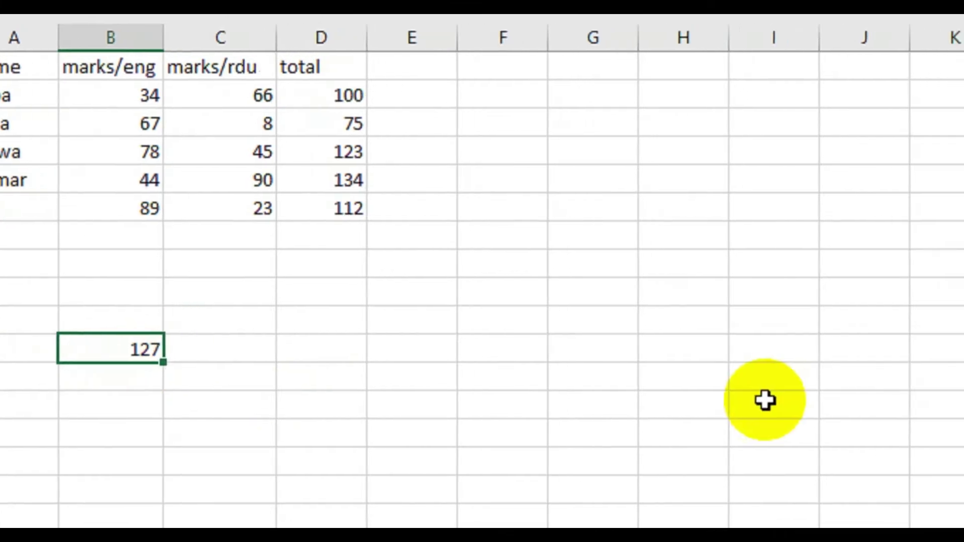
{"action": "type", "text": "=B2+B3+B4/3"}
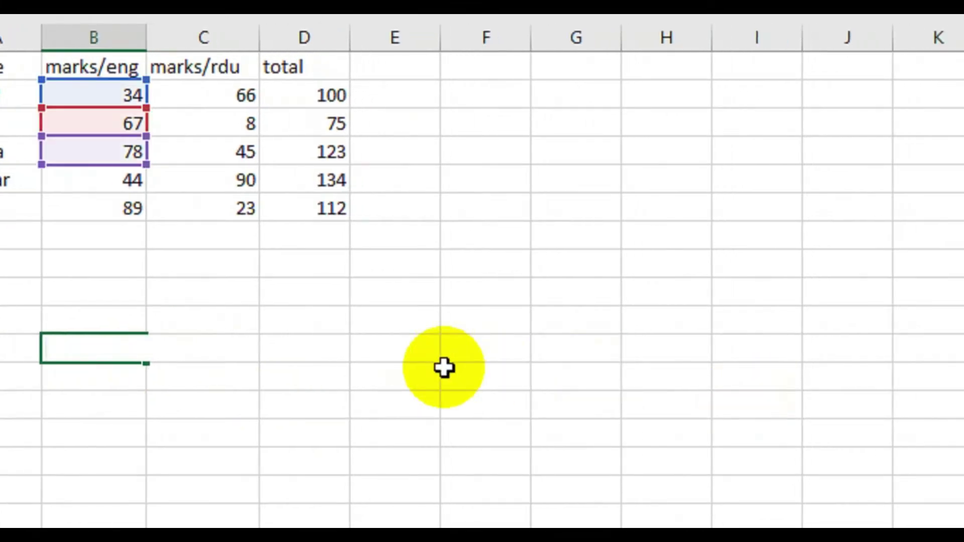
{"action": "left_click", "coordinate": [221, 316]}
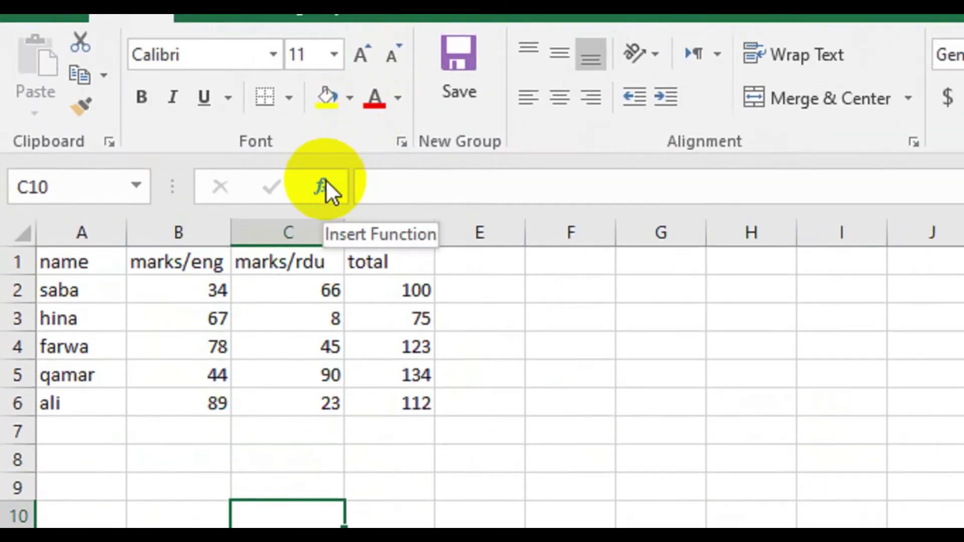
- Search the function library for 'average of' and choose AVERAGE for C10
{"action": "left_click", "coordinate": [320, 185]}
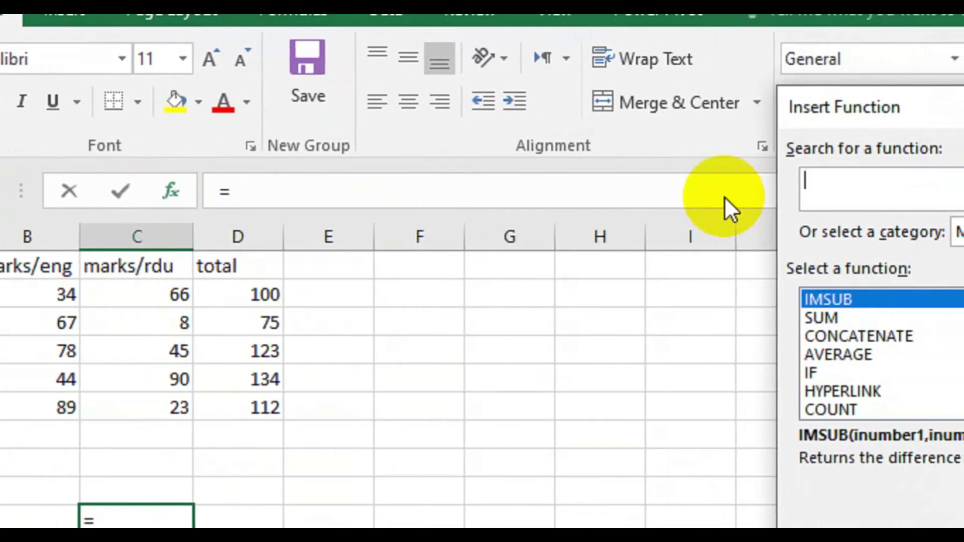
{"action": "type", "text": "avaerafe"}
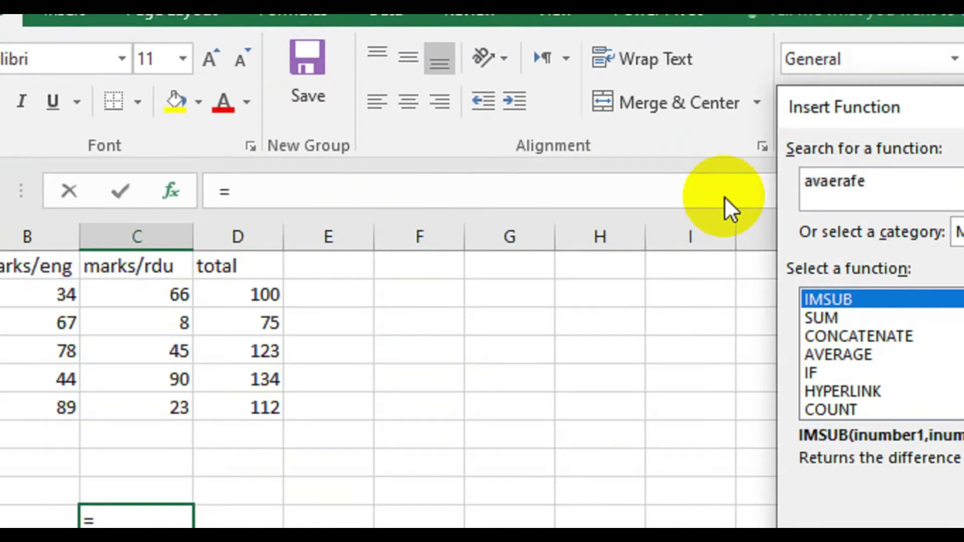
{"action": "key", "text": "BackSpace"}
{"action": "key", "text": "BackSpace"}
{"action": "key", "text": "BackSpace"}
{"action": "type", "text": "ge of numbers"}
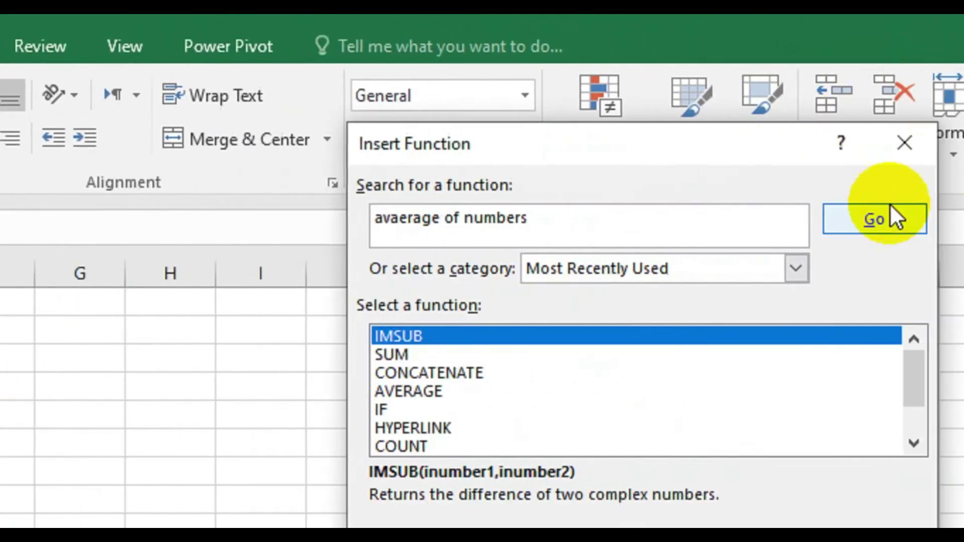
{"action": "left_click", "coordinate": [963, 184]}
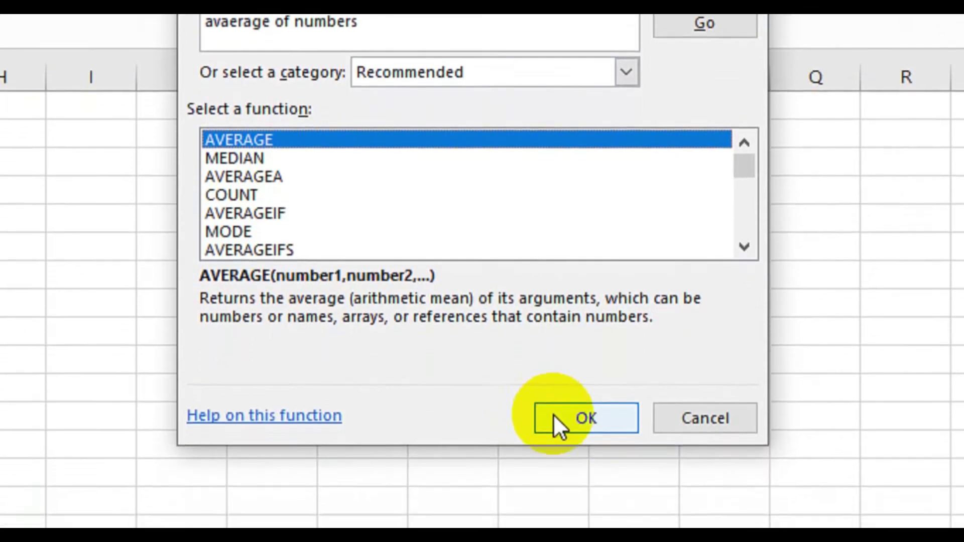
{"action": "left_click", "coordinate": [555, 482]}
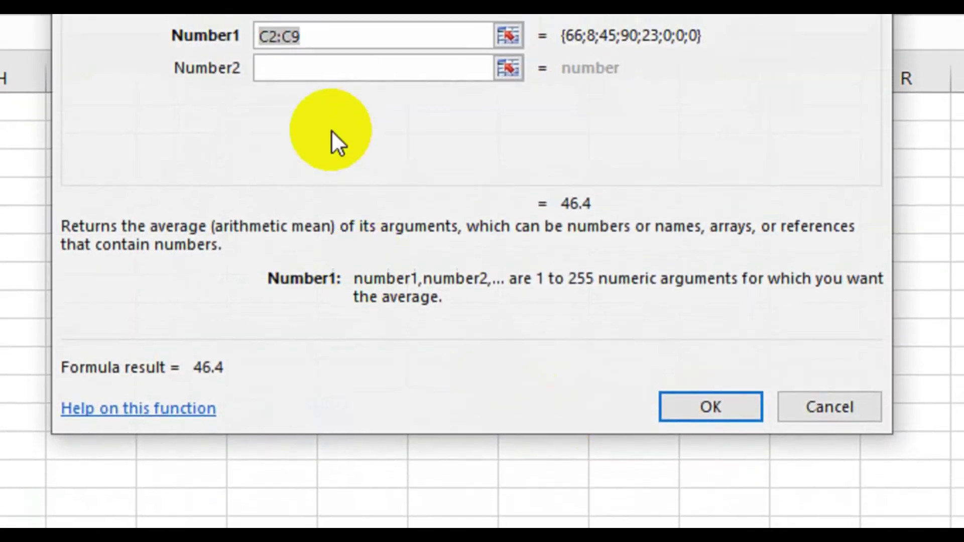
- Set AVERAGE's arguments to B2, B6 and B3, giving =AVERAGE(B2,B6,B3)
{"action": "key", "text": "BackSpace"}
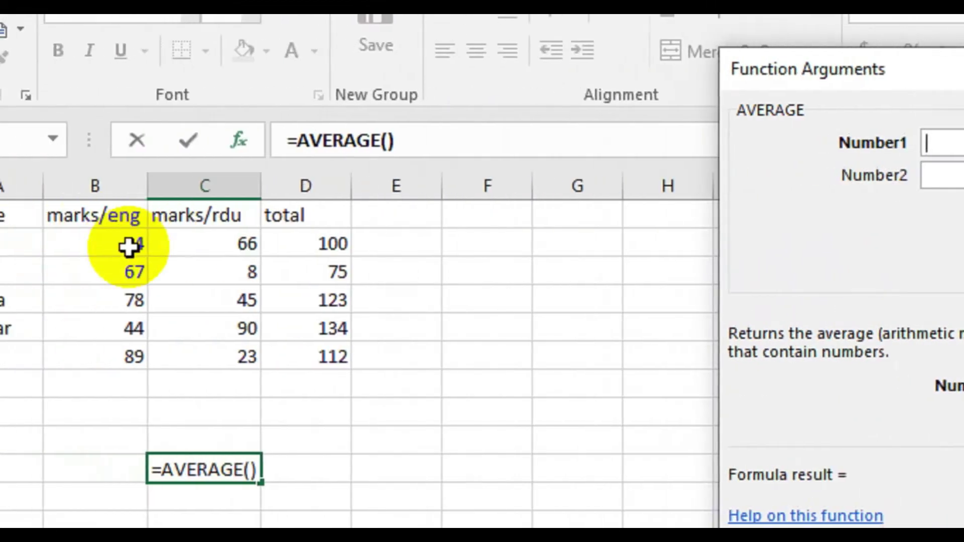
{"action": "left_click", "coordinate": [200, 239]}
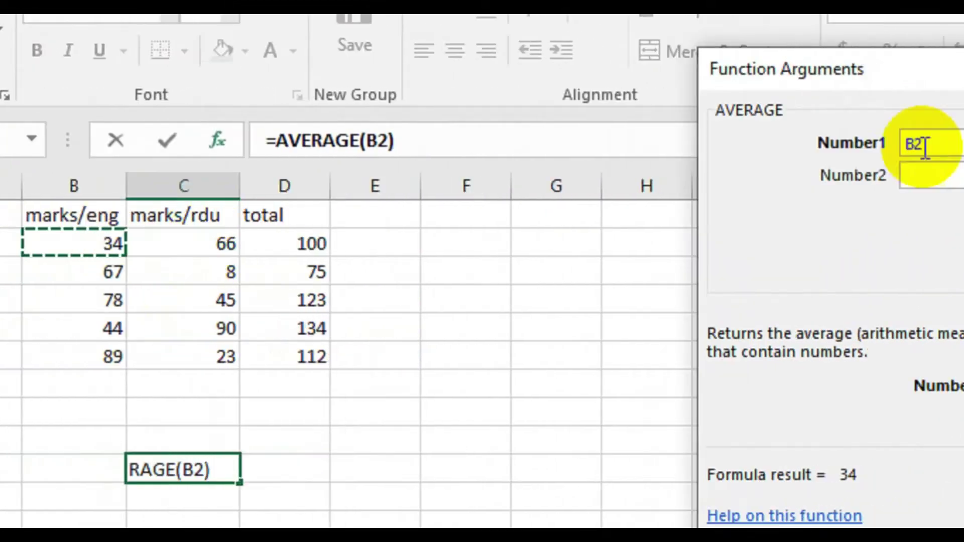
{"action": "left_click", "coordinate": [790, 175]}
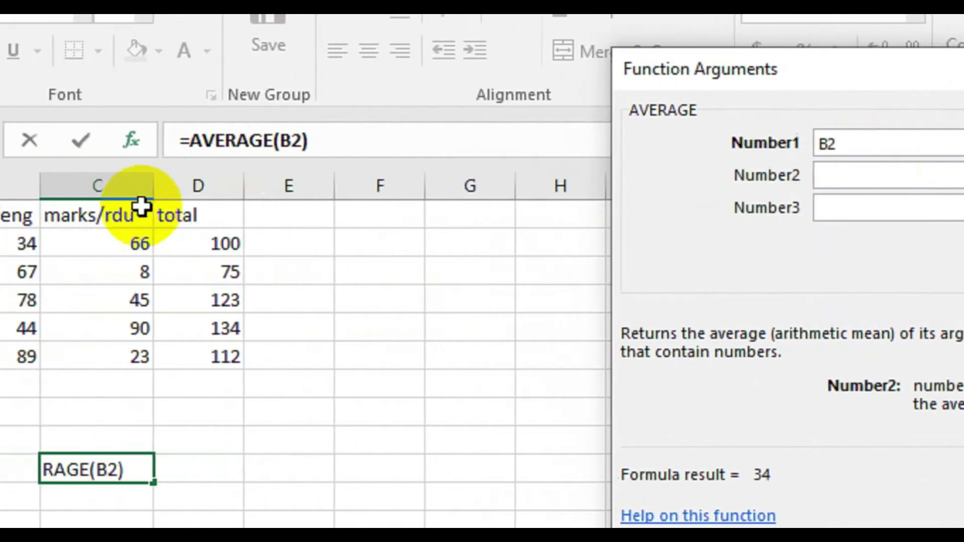
{"action": "left_click", "coordinate": [157, 295]}
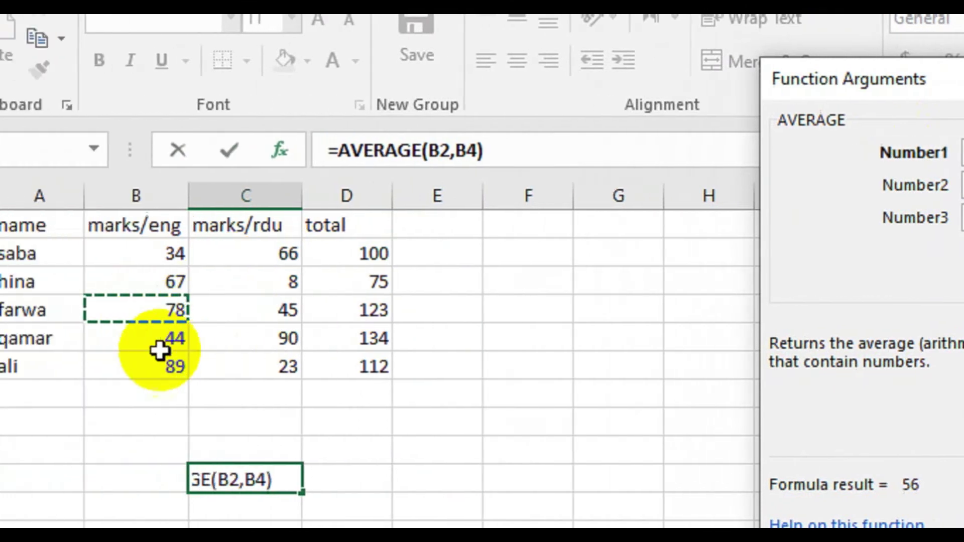
{"action": "left_click", "coordinate": [198, 370]}
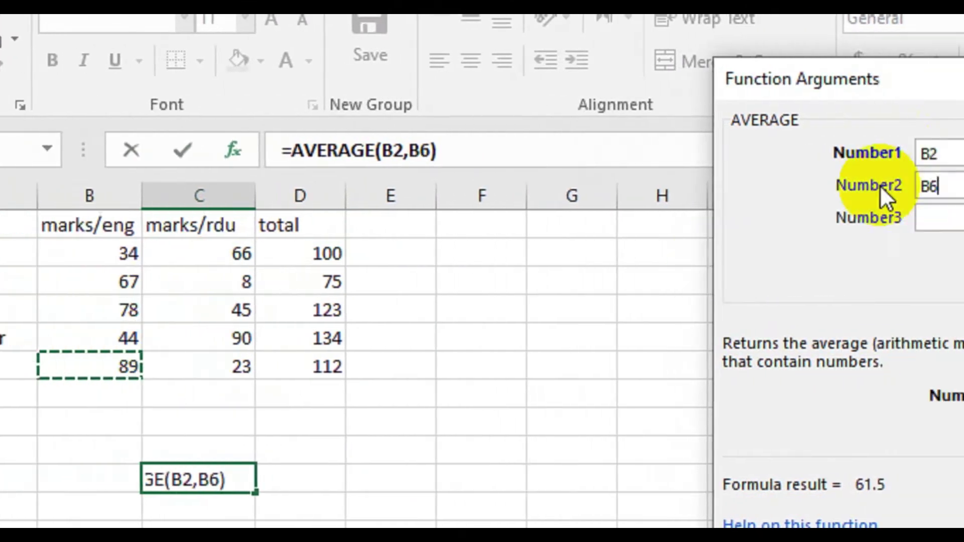
{"action": "left_click", "coordinate": [783, 216]}
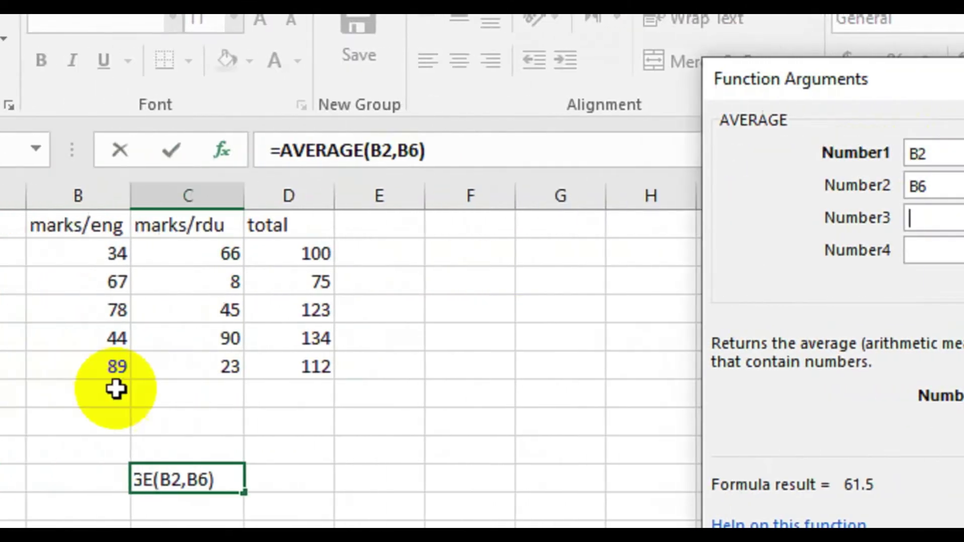
{"action": "left_click", "coordinate": [90, 369]}
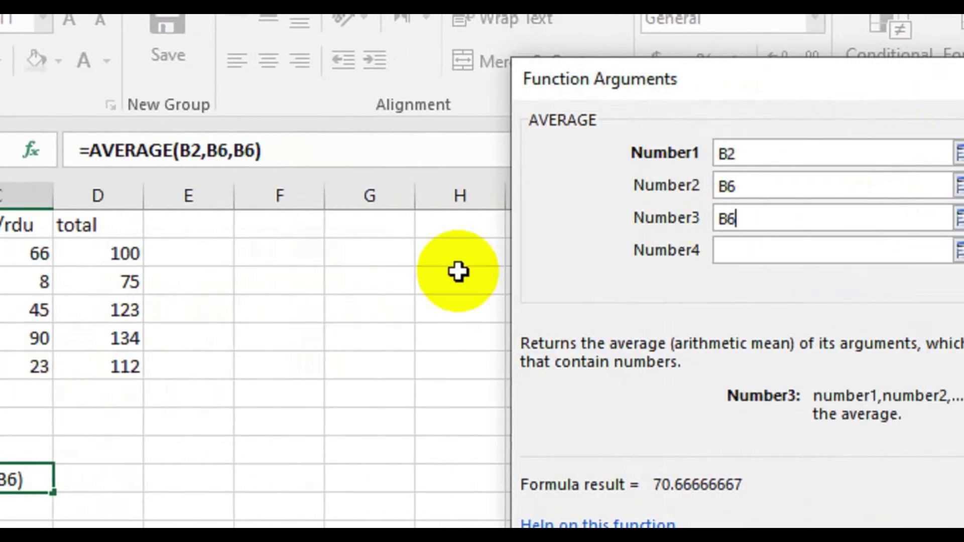
{"action": "left_click", "coordinate": [743, 273]}
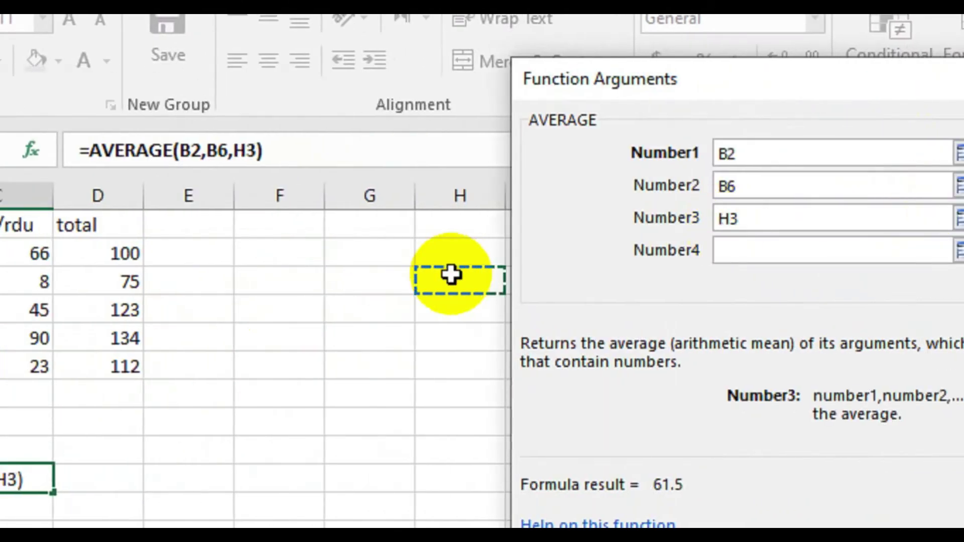
{"action": "key", "text": "BackSpace"}
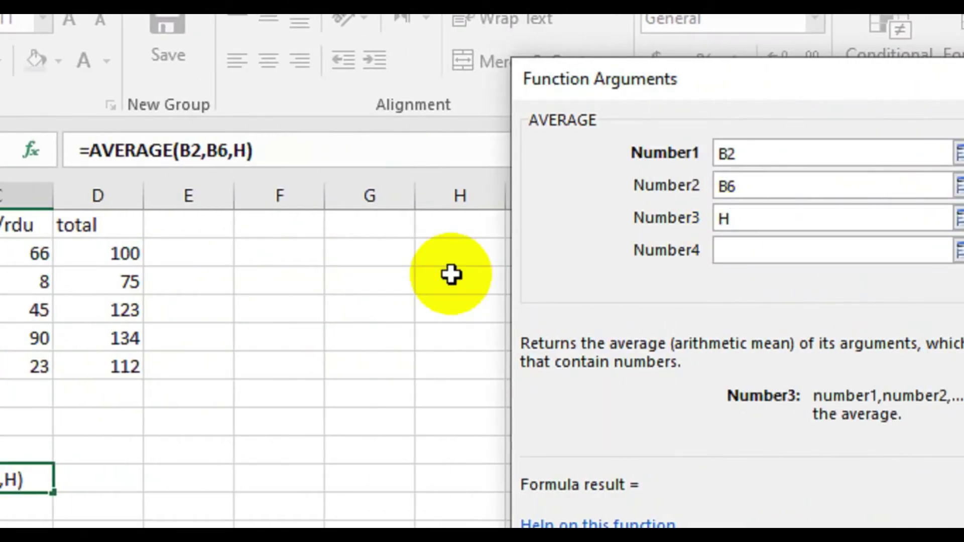
{"action": "key", "text": "BackSpace"}
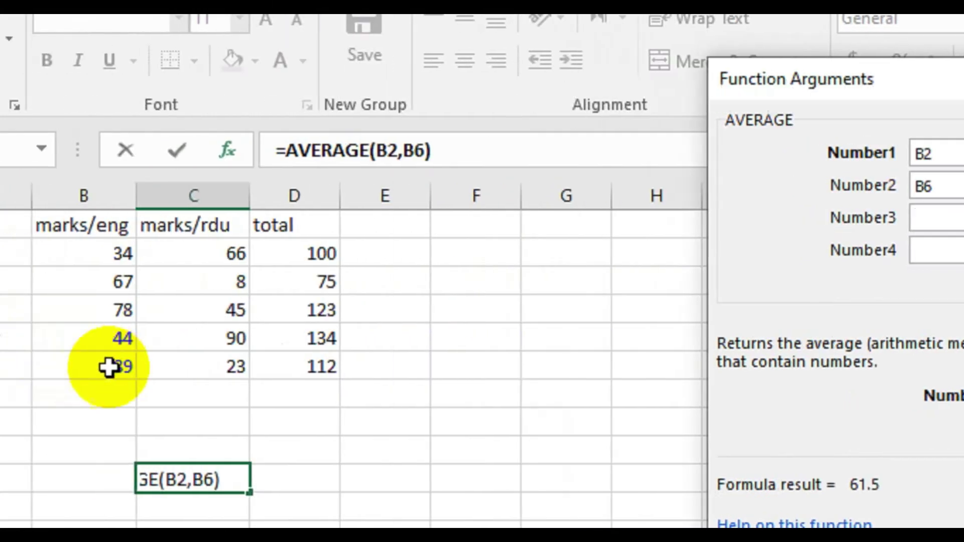
{"action": "left_click", "coordinate": [207, 368]}
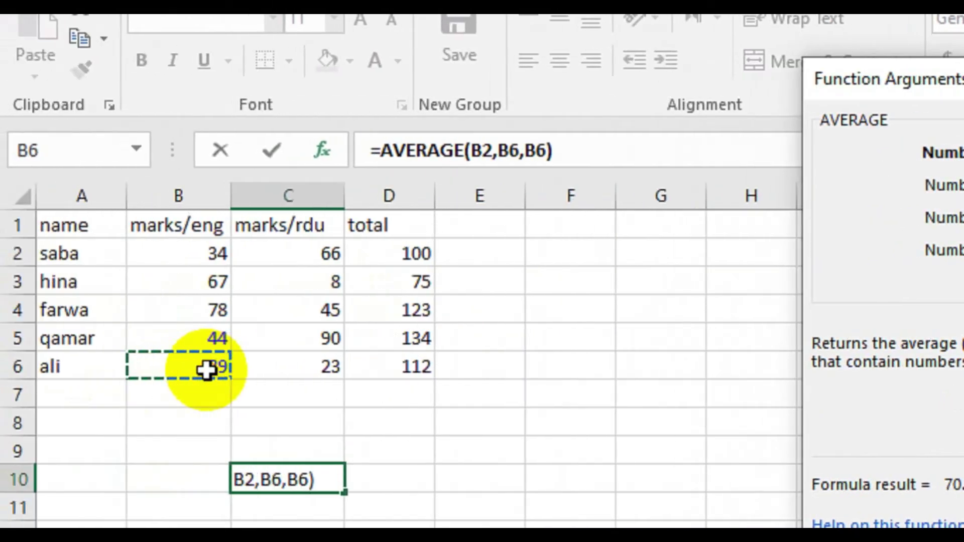
{"action": "key", "text": "BackSpace"}
{"action": "key", "text": "BackSpace"}
{"action": "key", "text": "BackSpace"}
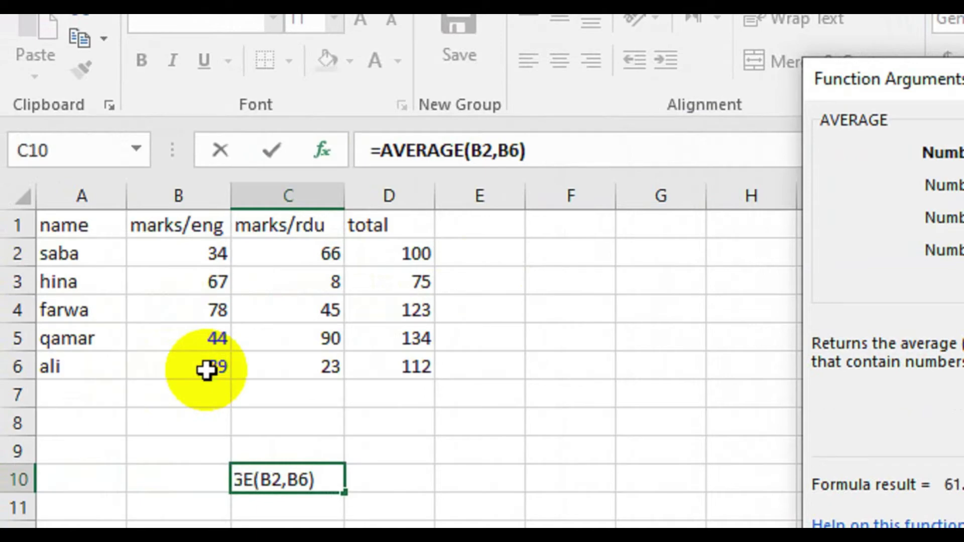
{"action": "left_click", "coordinate": [207, 287]}
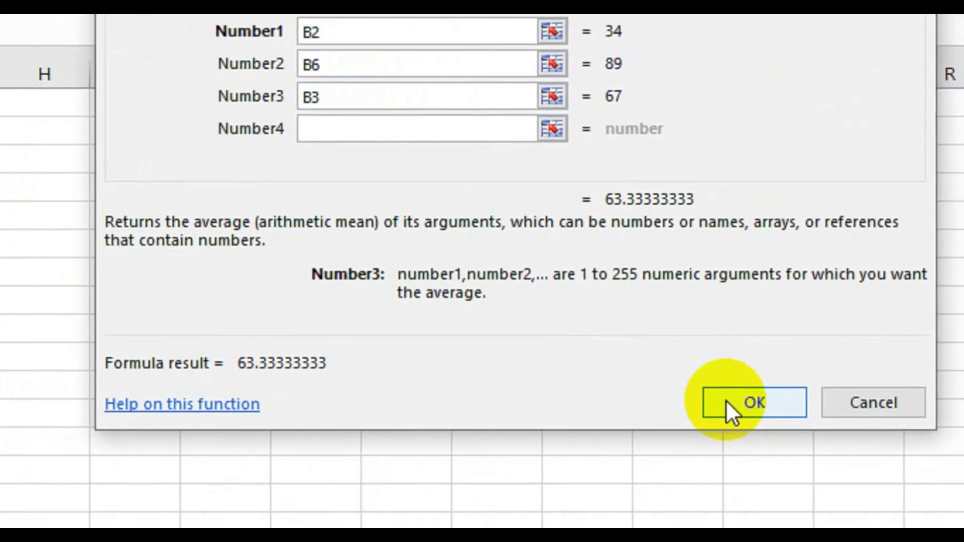
{"action": "left_click", "coordinate": [725, 401]}
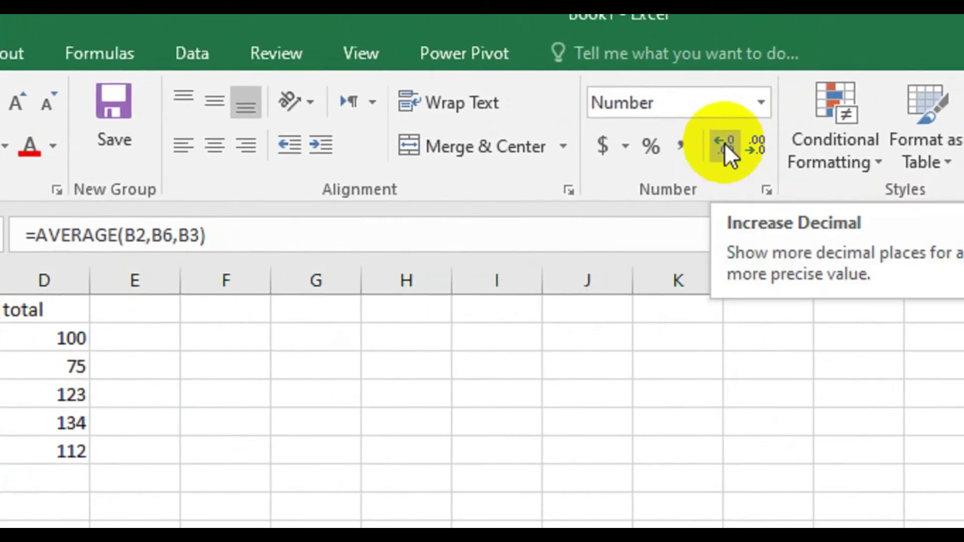
- Increase the decimals shown for C10's average to 63.333333
{"action": "left_click", "coordinate": [724, 142]}
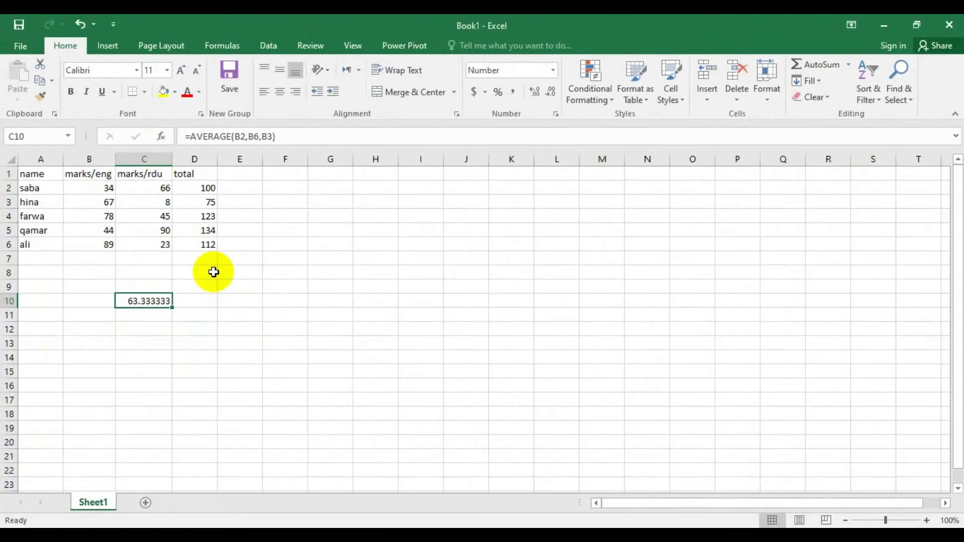
{"action": "left_click", "coordinate": [376, 259]}
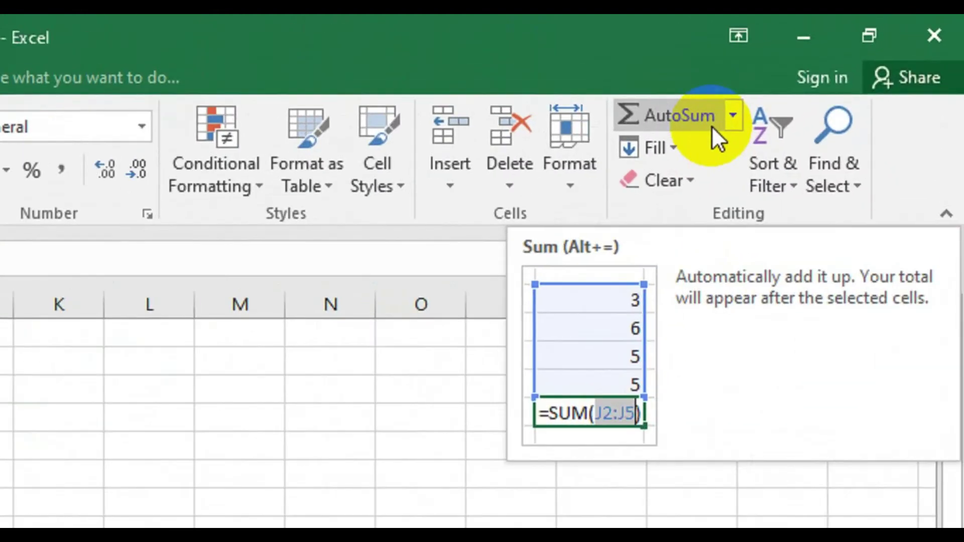
{"action": "left_click", "coordinate": [759, 105]}
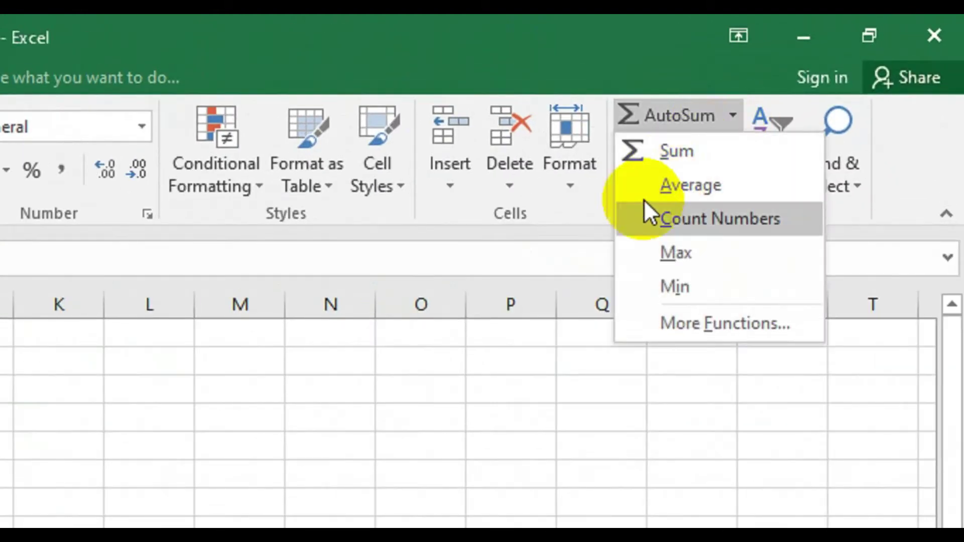
{"action": "left_click", "coordinate": [674, 185]}
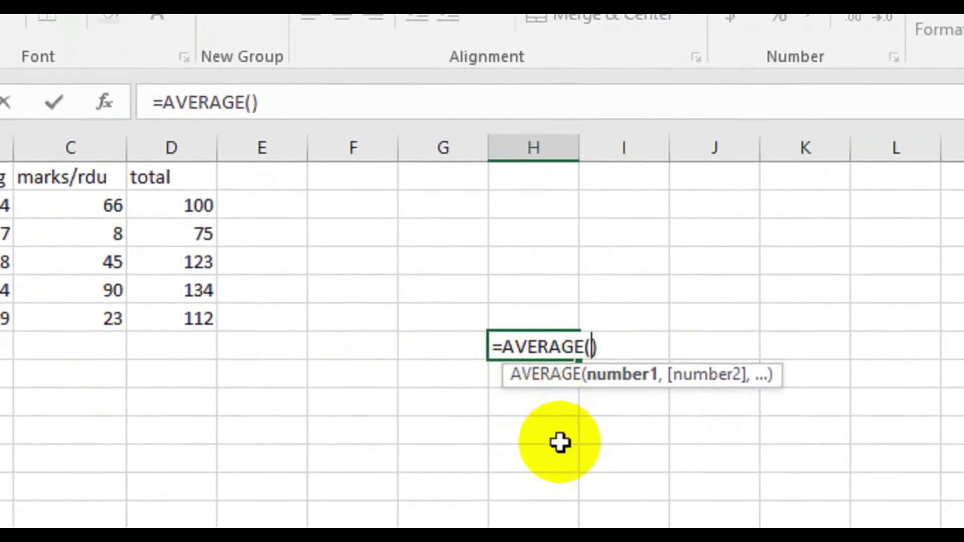
{"action": "key", "text": "BackSpace"}
{"action": "key", "text": "BackSpace"}
{"action": "key", "text": "BackSpace"}
{"action": "key", "text": "BackSpace"}
{"action": "key", "text": "BackSpace"}
{"action": "key", "text": "BackSpace"}
{"action": "key", "text": "BackSpace"}
{"action": "key", "text": "BackSpace"}
{"action": "key", "text": "BackSpace"}
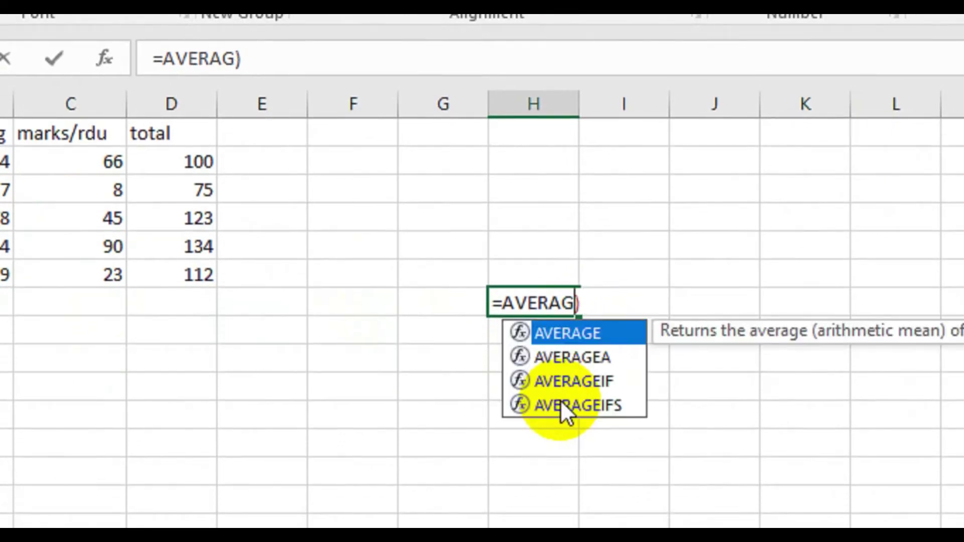
{"action": "key", "text": "Tab"}
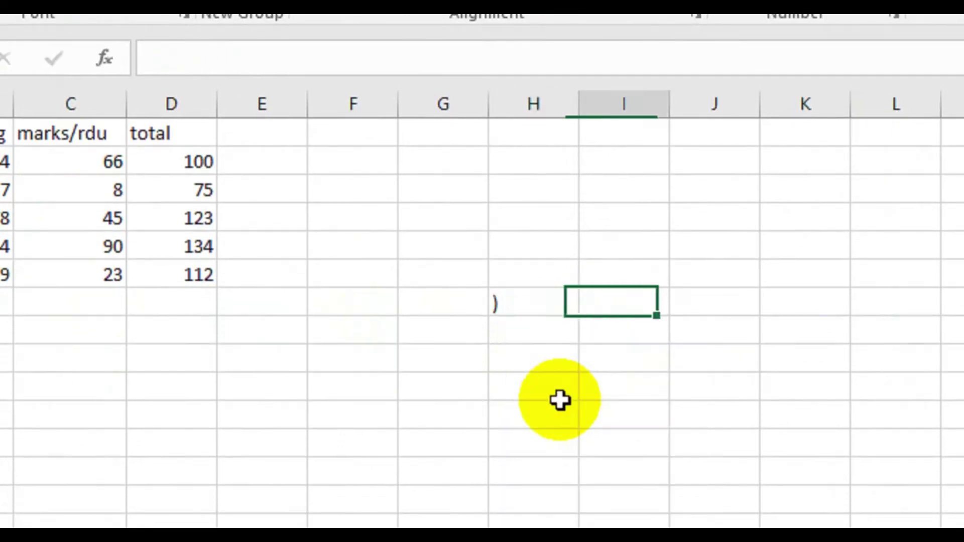
{"action": "key", "text": "F2"}
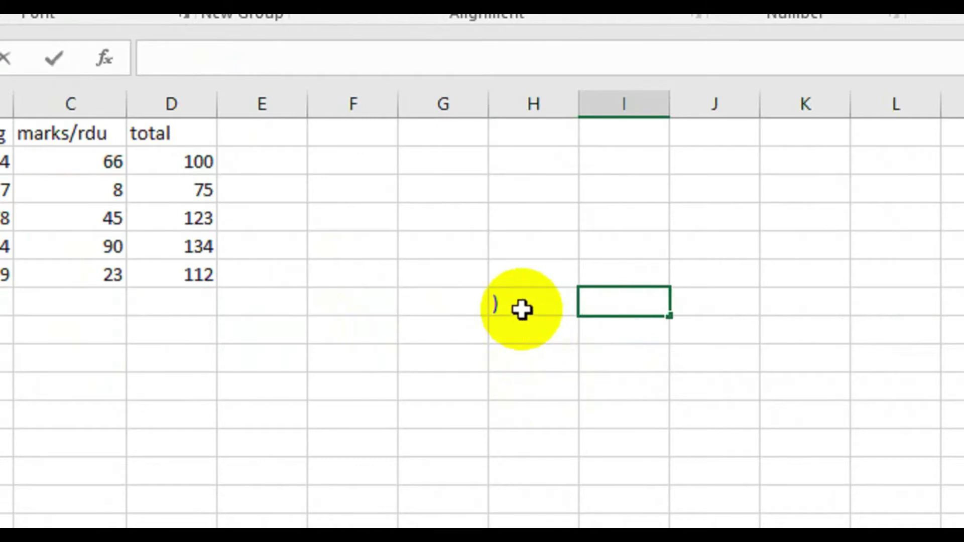
{"action": "left_click", "coordinate": [522, 309]}
{"action": "key", "text": "BackSpace"}
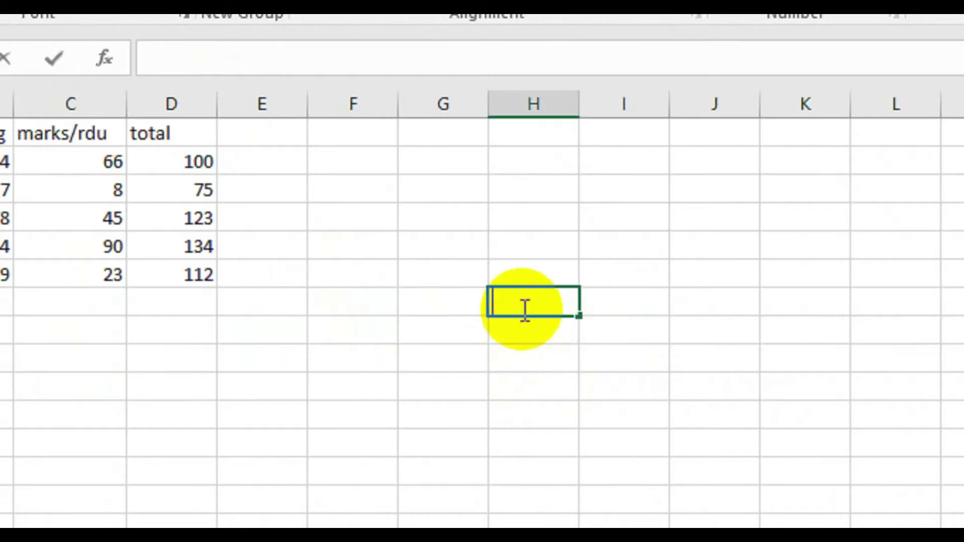
{"action": "left_click", "coordinate": [295, 177]}
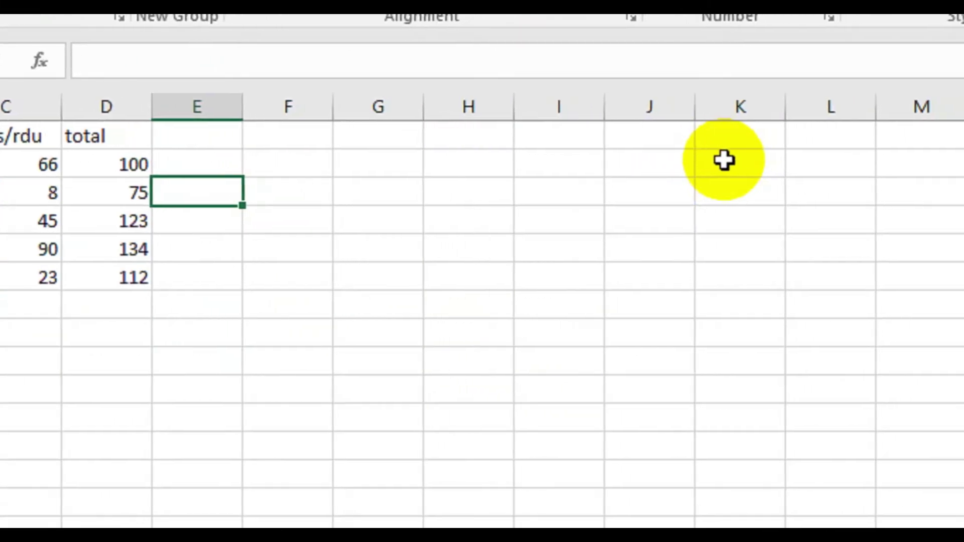
{"action": "left_click", "coordinate": [726, 161]}
{"action": "type", "text": "1"}
{"action": "key", "text": "Return"}
{"action": "type", "text": "2"}
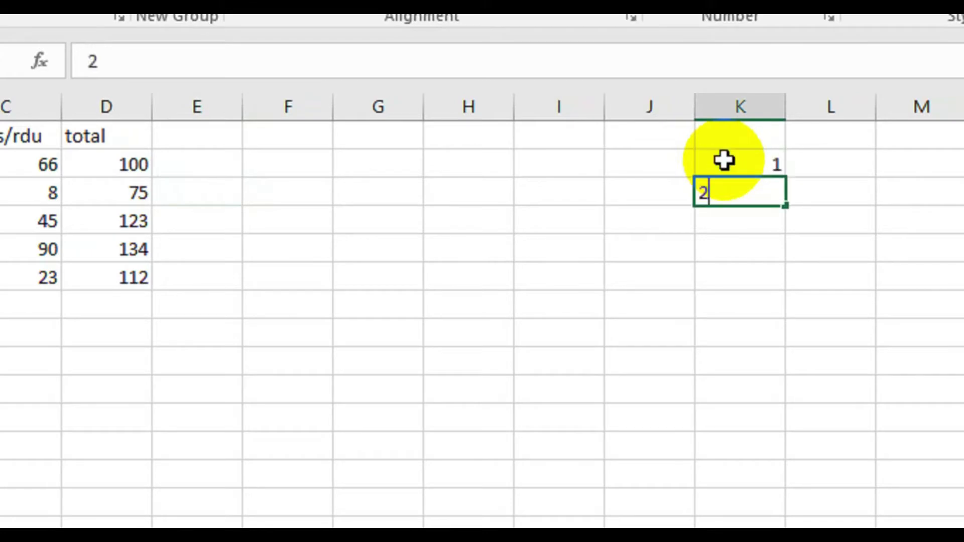
{"action": "key", "text": "Return"}
{"action": "type", "text": "3"}
{"action": "key", "text": "Return"}
{"action": "type", "text": "4 5"}
{"action": "key", "text": "Return"}
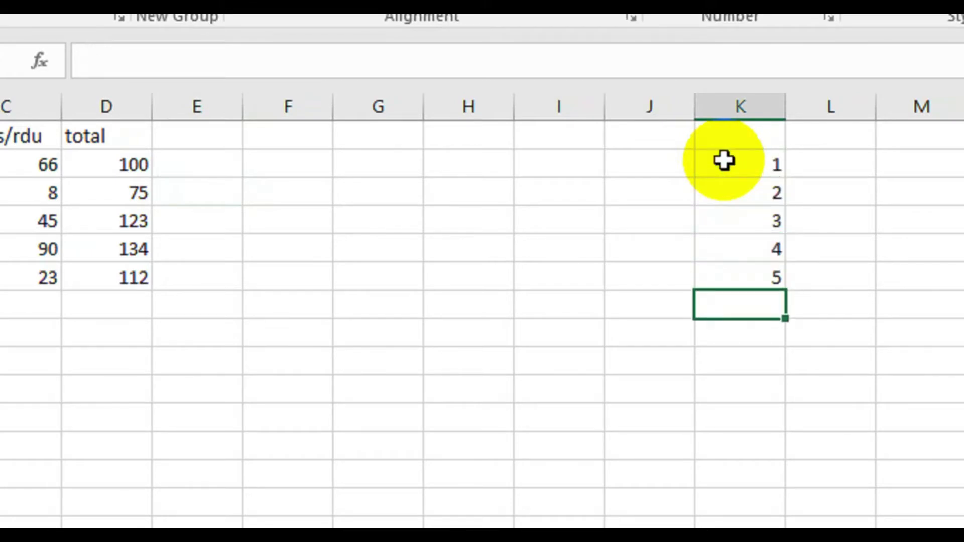
{"action": "left_click", "coordinate": [724, 160]}
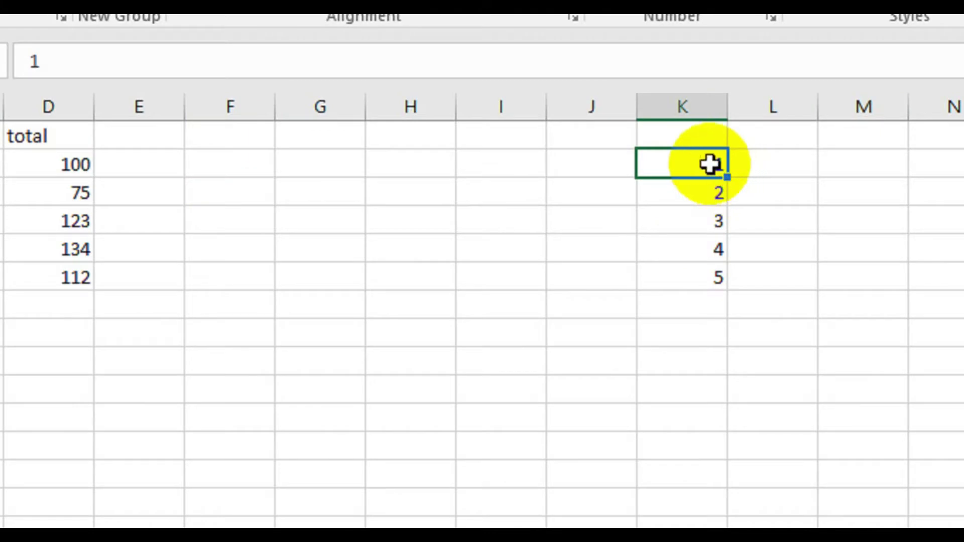
{"action": "left_click_drag", "start_coordinate": [707, 168], "coordinate": [706, 277]}
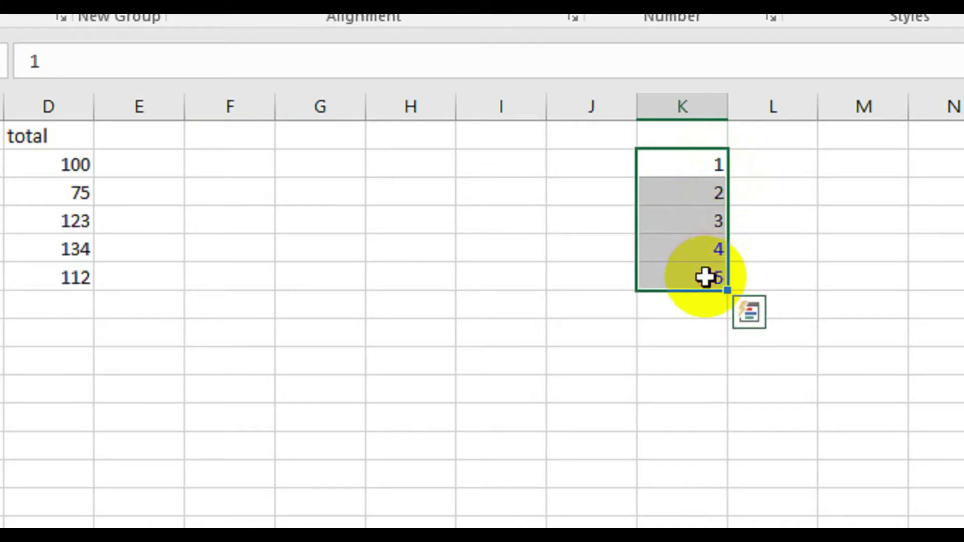
{"action": "left_click", "coordinate": [735, 315]}
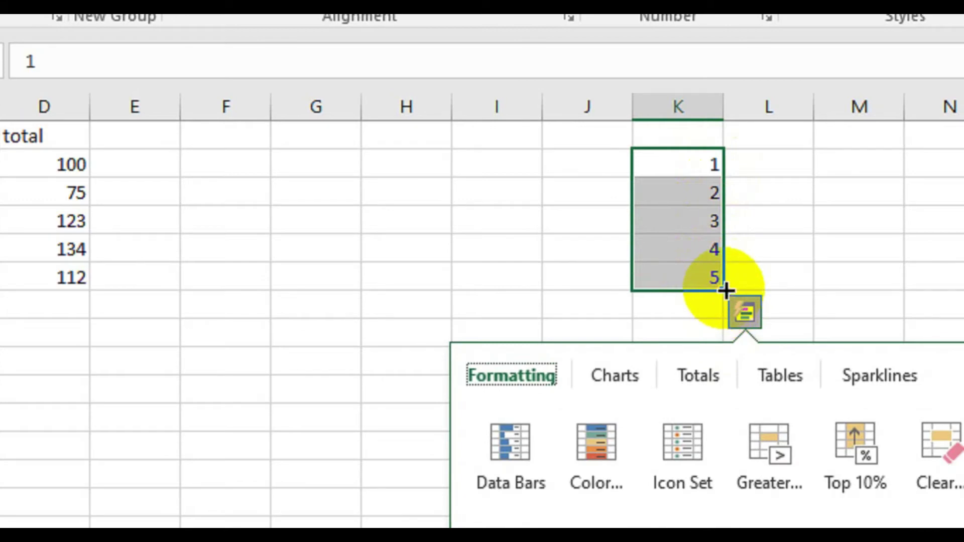
{"action": "left_click_drag", "start_coordinate": [725, 290], "coordinate": [723, 494]}
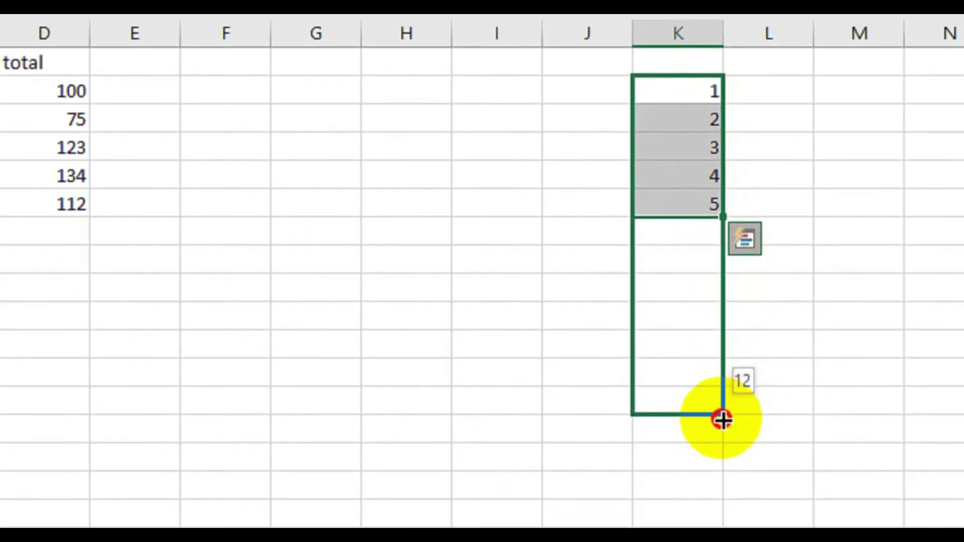
{"action": "left_click_drag", "start_coordinate": [722, 420], "coordinate": [712, 406]}
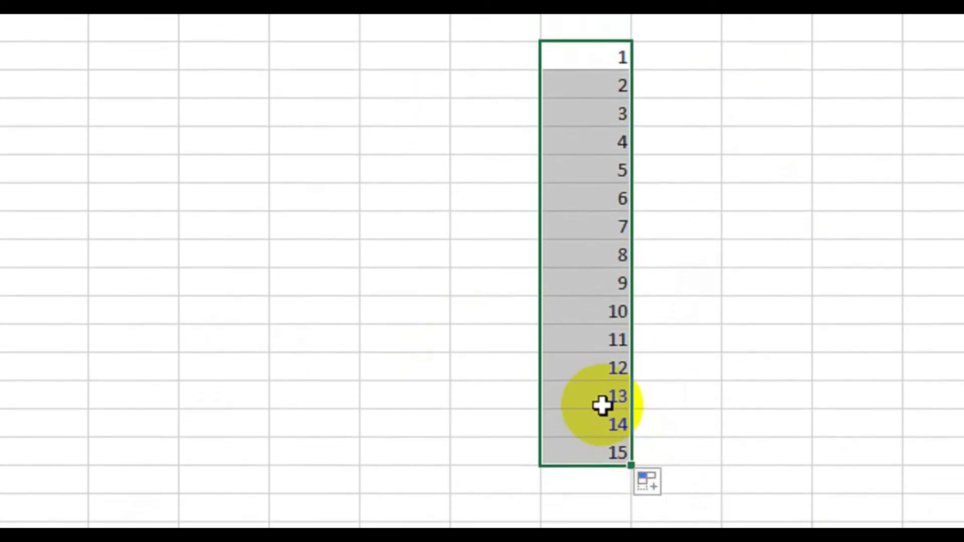
{"action": "key", "text": "Delete"}
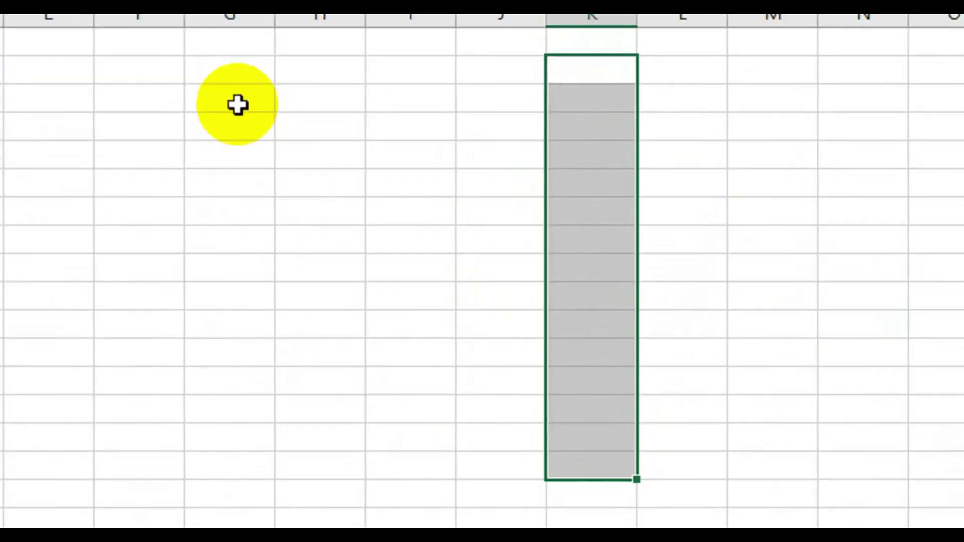
- Type jan, feb, mar and april into cells G3, H3, I3 and J3
{"action": "left_click", "coordinate": [229, 107]}
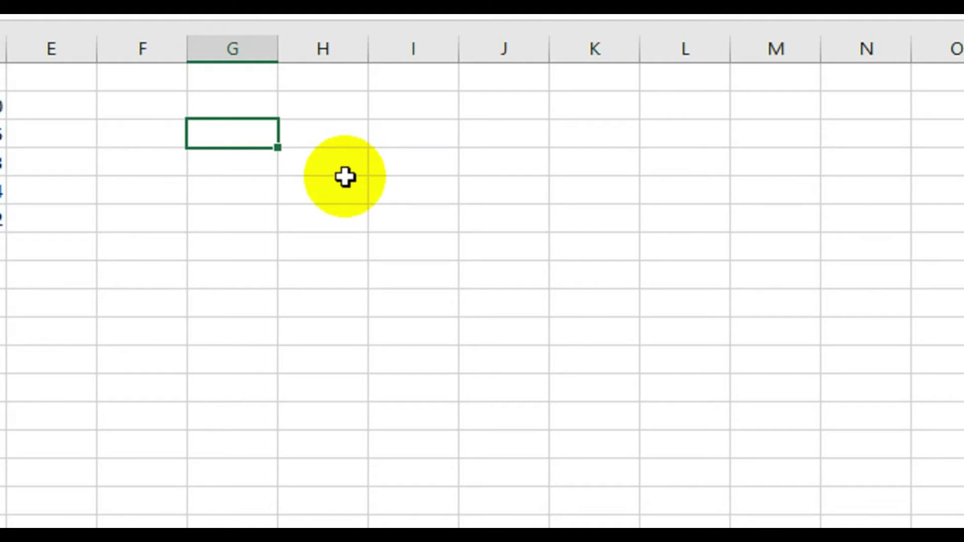
{"action": "type", "text": "jan"}
{"action": "key", "text": "Tab"}
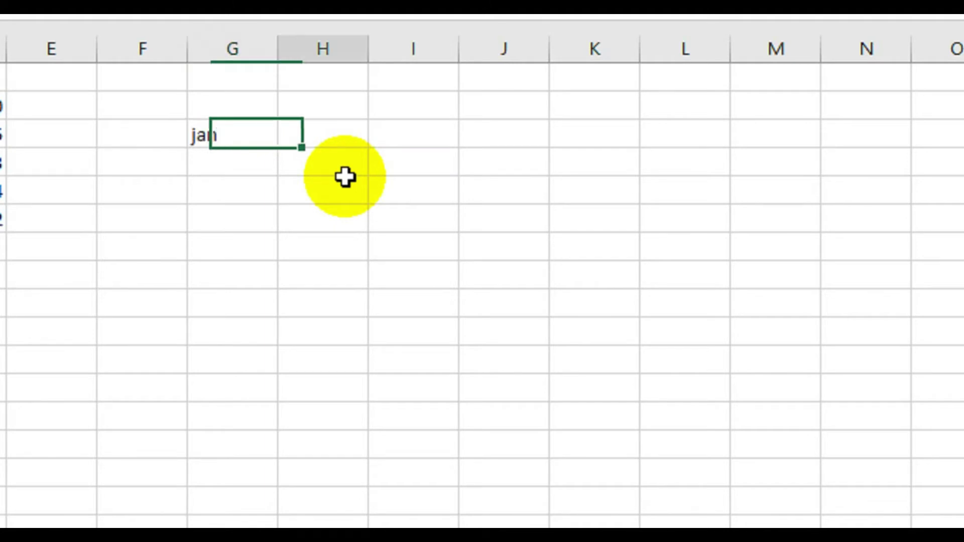
{"action": "type", "text": "frb"}
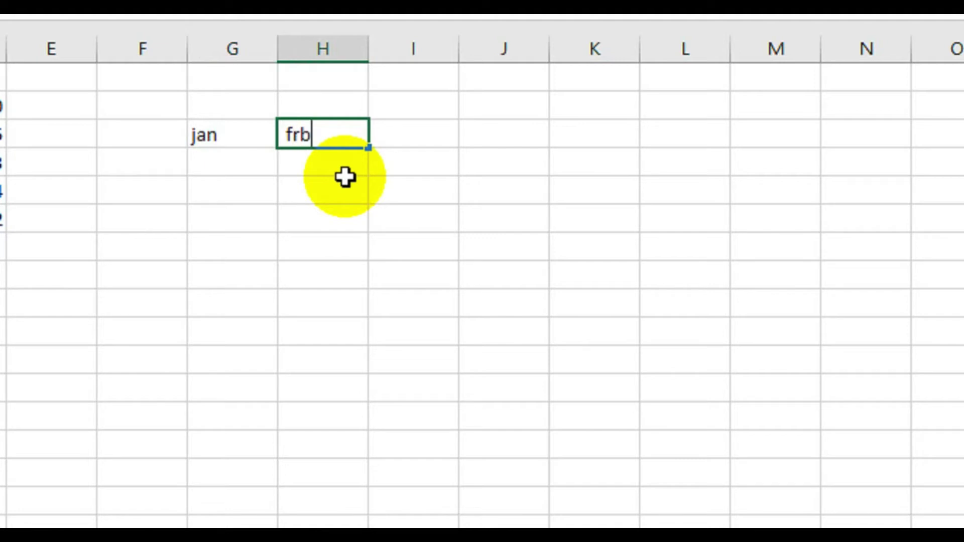
{"action": "key", "text": "BackSpace"}
{"action": "key", "text": "BackSpace"}
{"action": "type", "text": "eb"}
{"action": "key", "text": "Tab"}
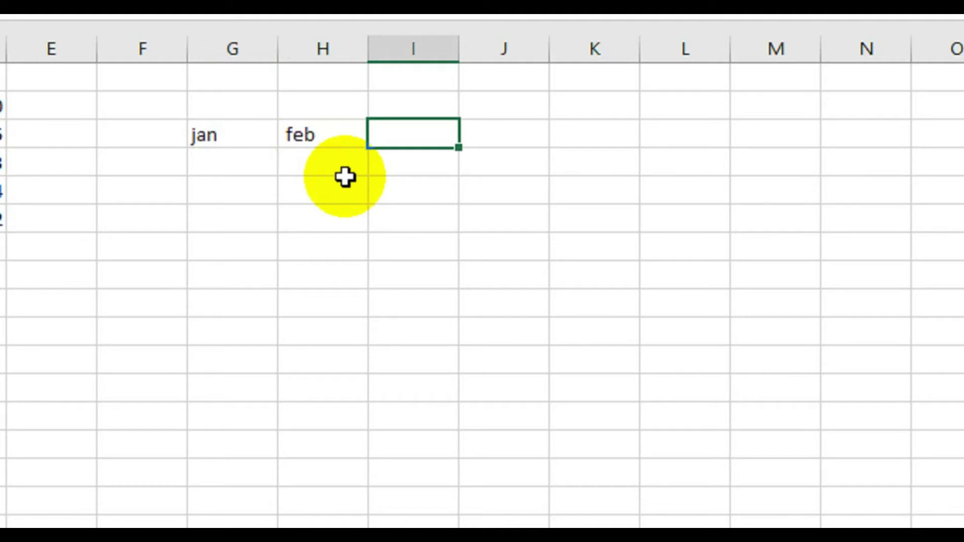
{"action": "type", "text": "mar"}
{"action": "key", "text": "Tab"}
{"action": "type", "text": "ap"}
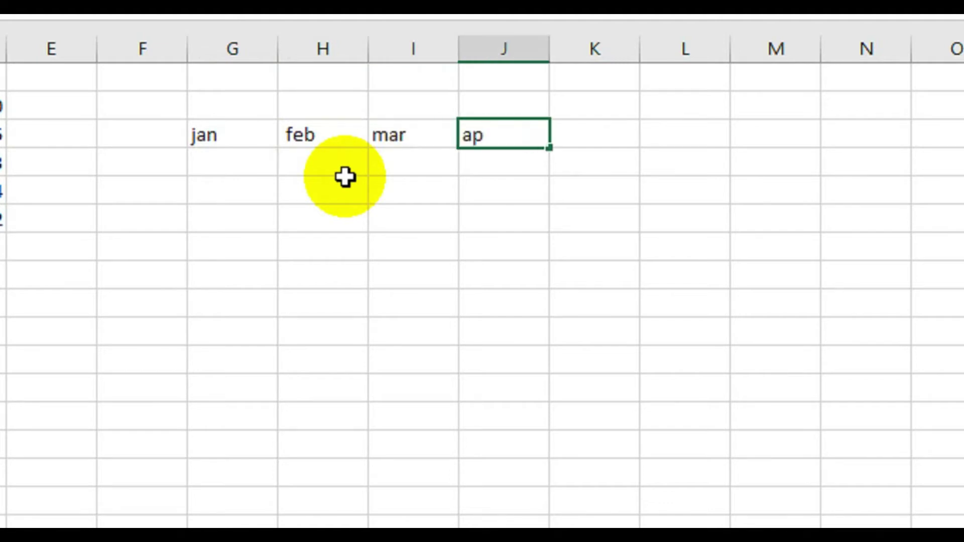
{"action": "type", "text": "til"}
{"action": "key", "text": "BackSpace"}
{"action": "key", "text": "BackSpace"}
{"action": "key", "text": "BackSpace"}
{"action": "type", "text": "ril"}
{"action": "left_click", "coordinate": [201, 135]}
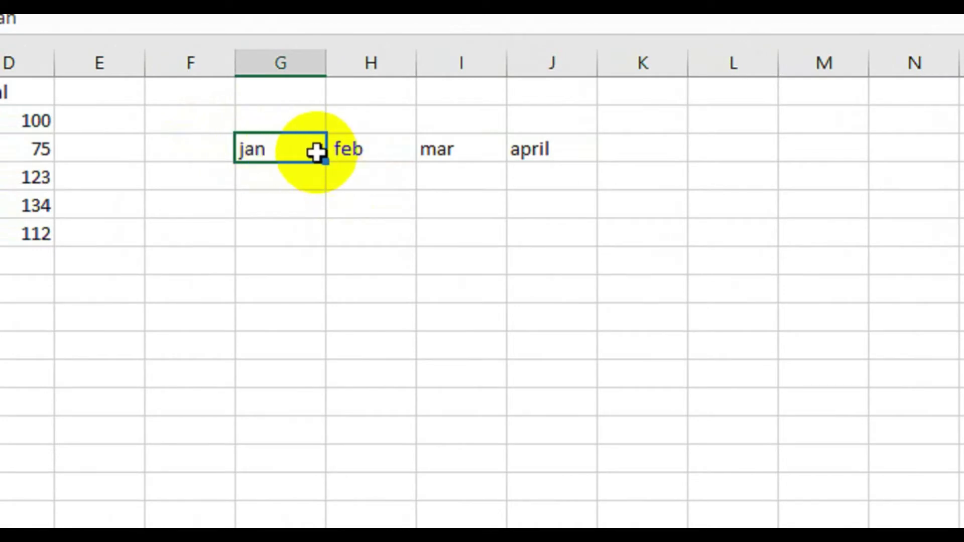
- AutoFill the G3:J3 months rightward to P3, adding apr, may, jun, may, jul, aug
{"action": "left_click_drag", "start_coordinate": [316, 152], "coordinate": [561, 150]}
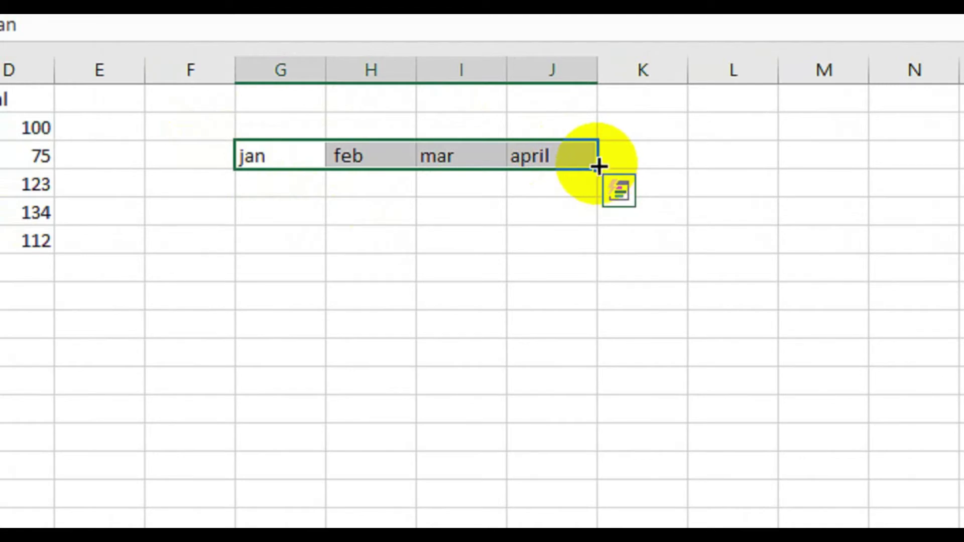
{"action": "left_click", "coordinate": [596, 166]}
{"action": "left_click_drag", "start_coordinate": [597, 165], "coordinate": [725, 189]}
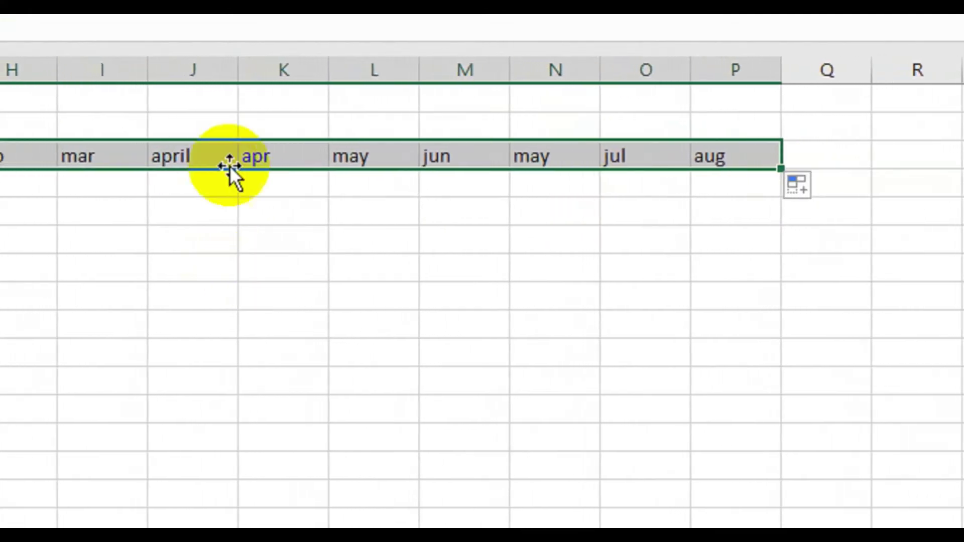
{"action": "scroll", "coordinate": [183, 156], "scroll_direction": "left", "scroll_amount": 1}
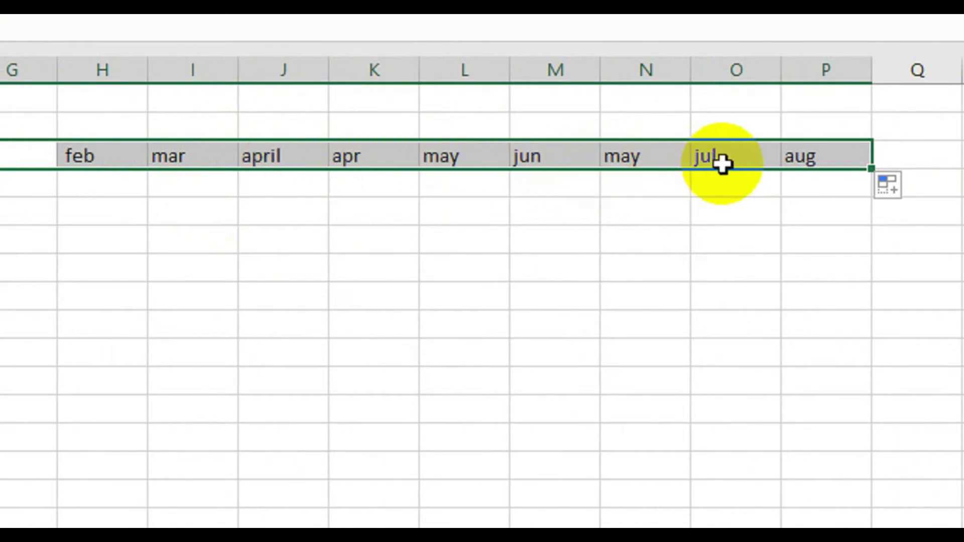
{"action": "scroll", "coordinate": [773, 360], "scroll_direction": "right", "scroll_amount": 2}
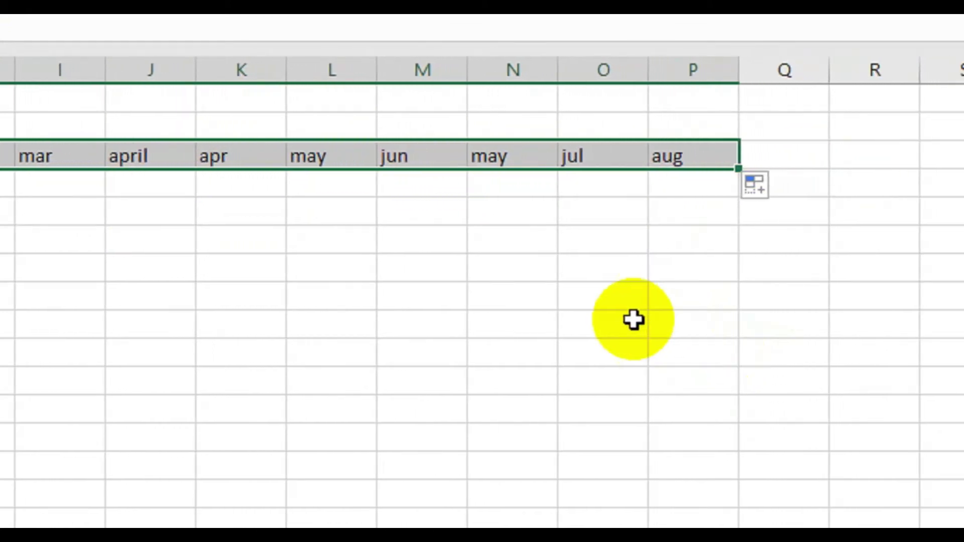
{"action": "left_click", "coordinate": [642, 321]}
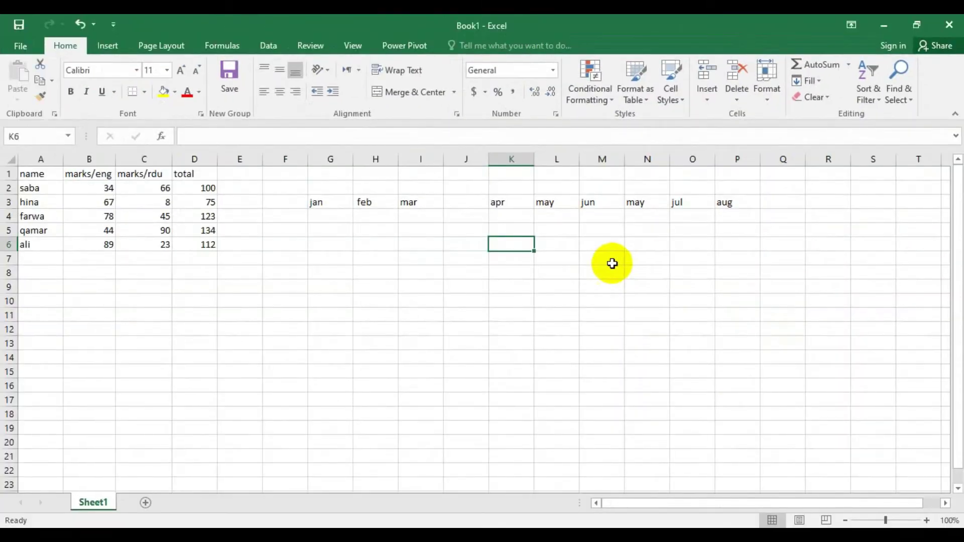
- Enter sun, mon and a third weekday into G9, G10 and G11
{"action": "left_click", "coordinate": [336, 286]}
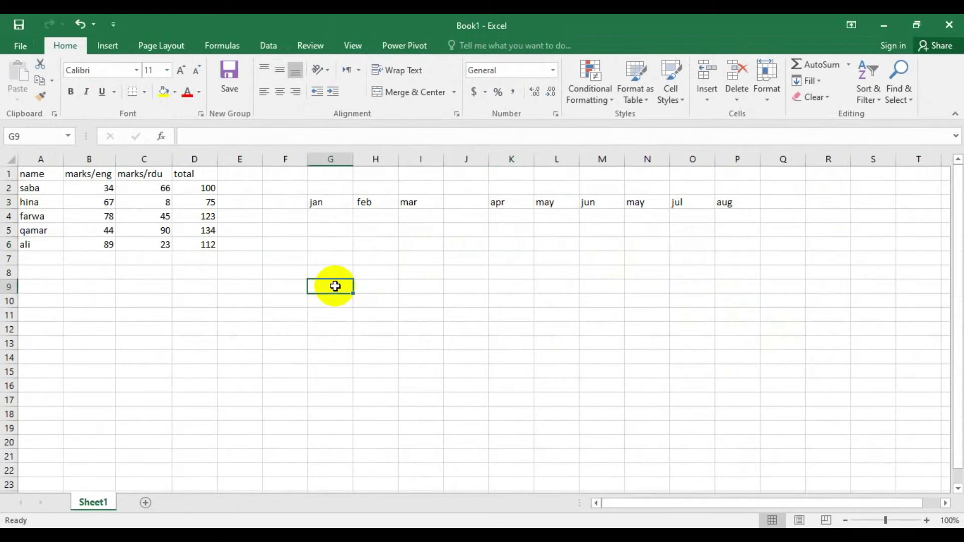
{"action": "type", "text": "sun"}
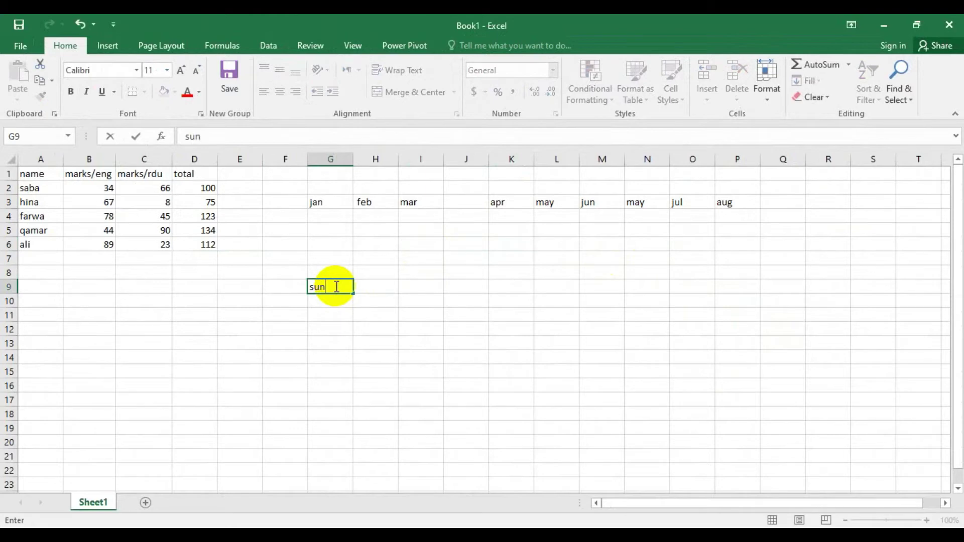
{"action": "key", "text": "Return"}
{"action": "type", "text": "mon"}
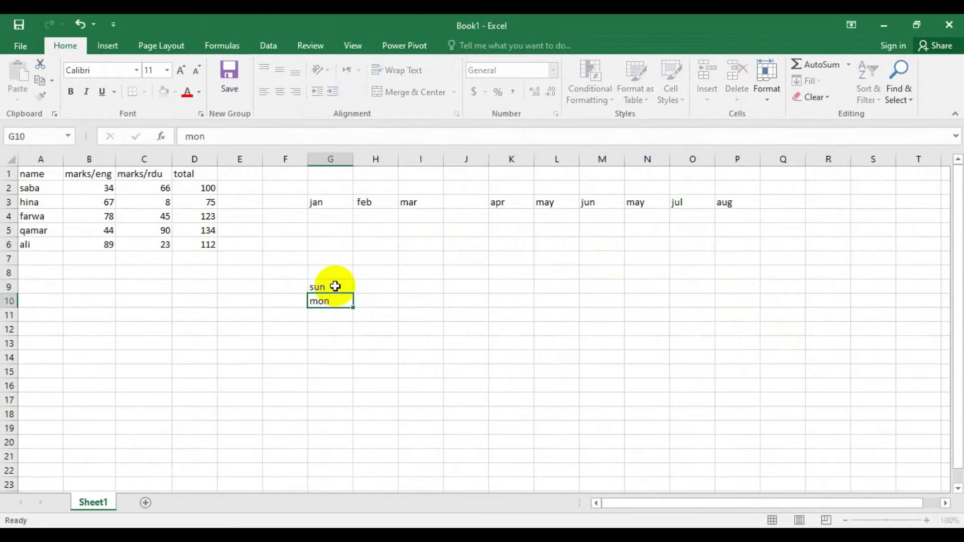
{"action": "key", "text": "Return"}
{"action": "type", "text": "tur"}
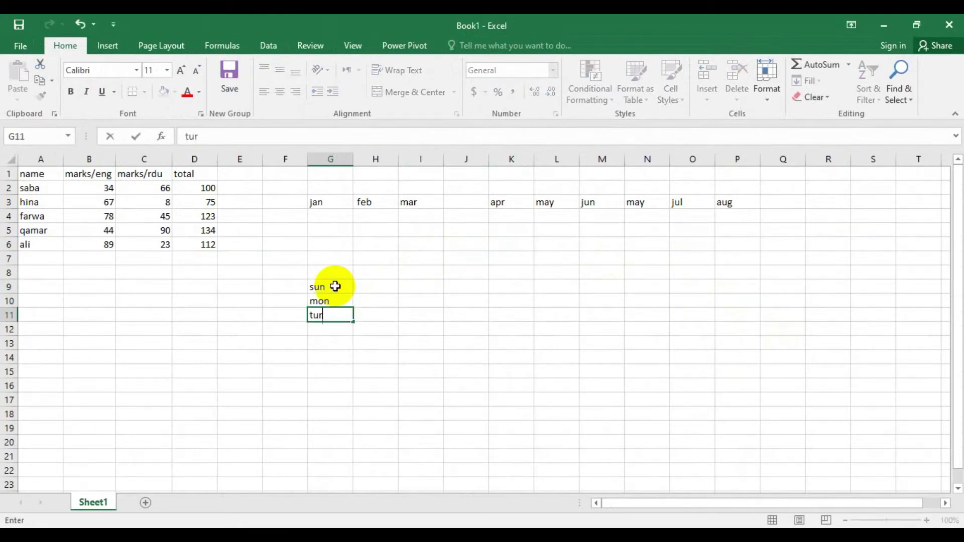
{"action": "key", "text": "Return"}
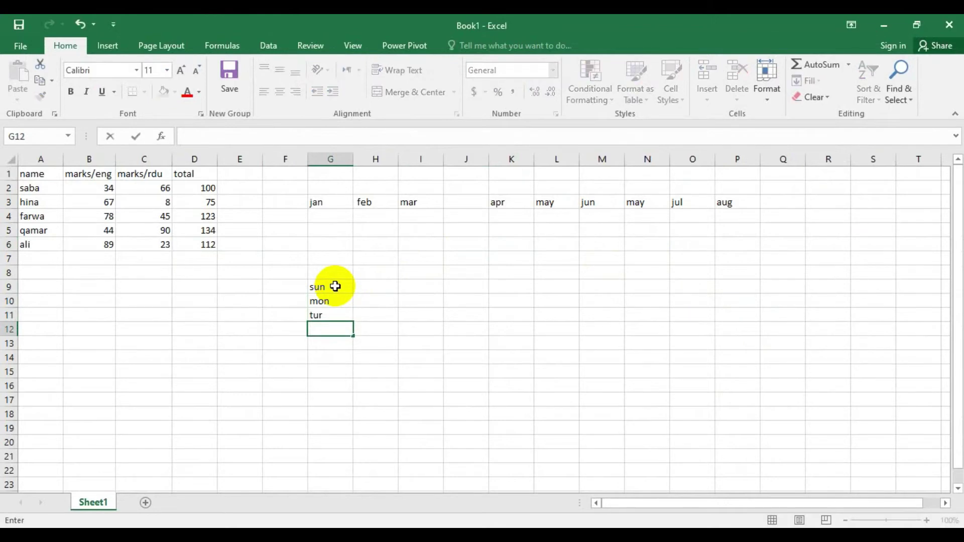
- Correct the misspelled G11 entry to 'tue' and reselect G9
{"action": "left_click", "coordinate": [331, 316]}
{"action": "key", "text": "BackSpace"}
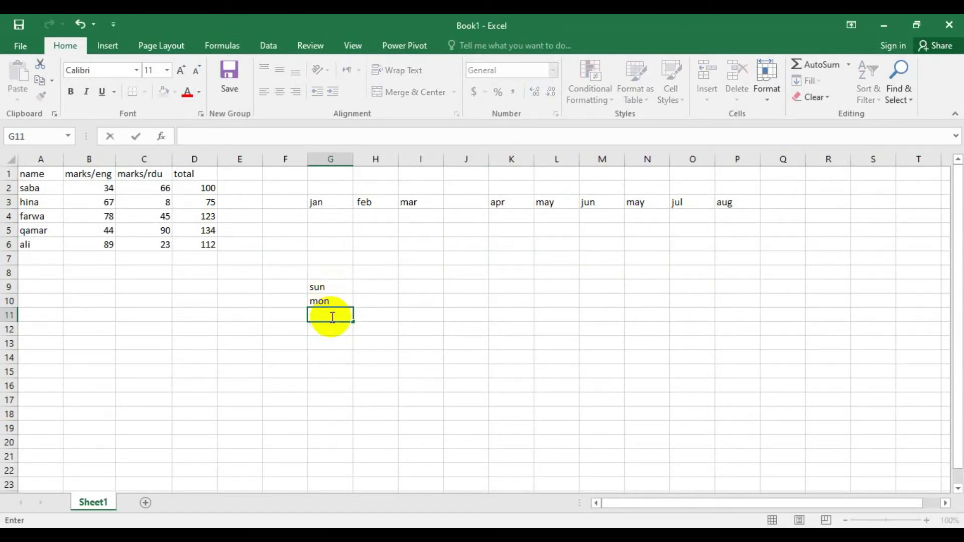
{"action": "type", "text": "tue"}
{"action": "key", "text": "Return"}
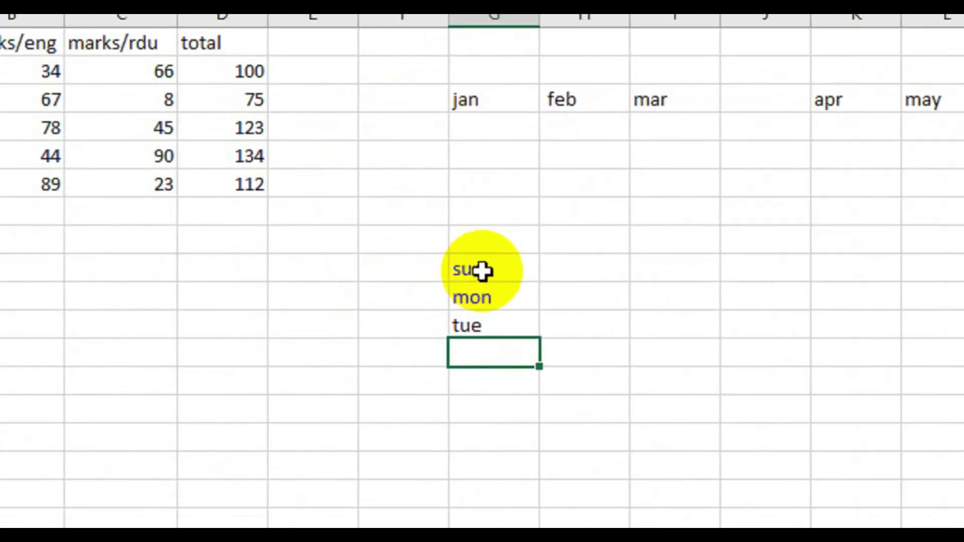
{"action": "key", "text": "Up"}
{"action": "left_click", "coordinate": [325, 285]}
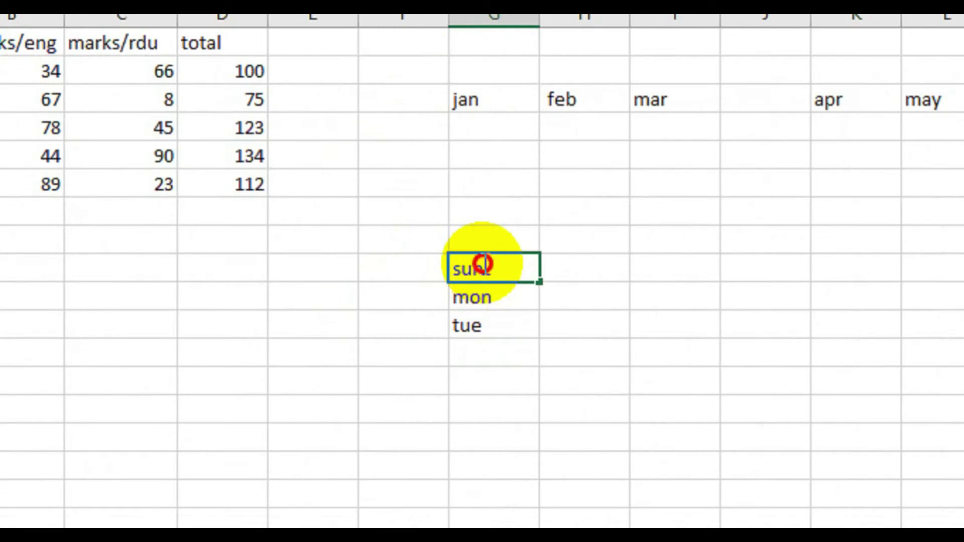
{"action": "double_click", "coordinate": [502, 271]}
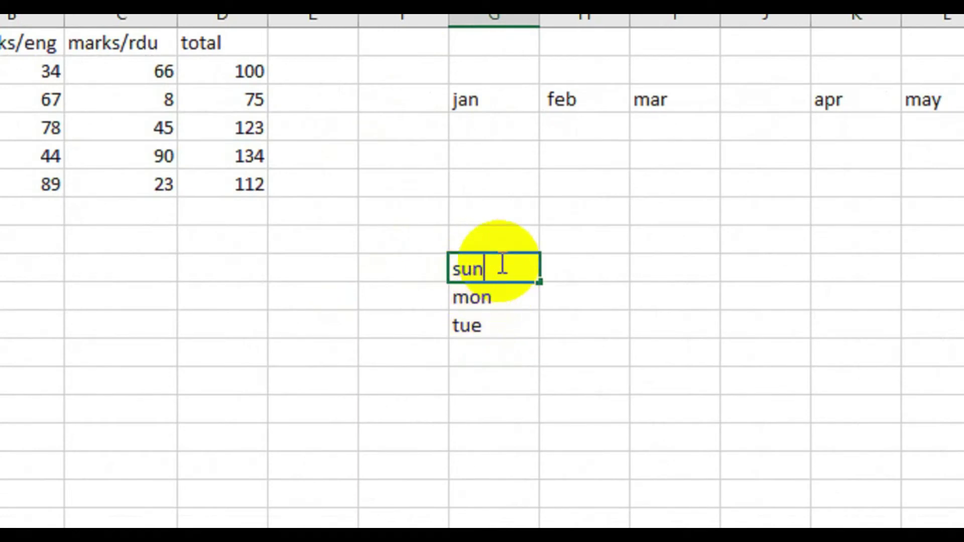
{"action": "left_click", "coordinate": [677, 188]}
{"action": "left_click", "coordinate": [500, 272]}
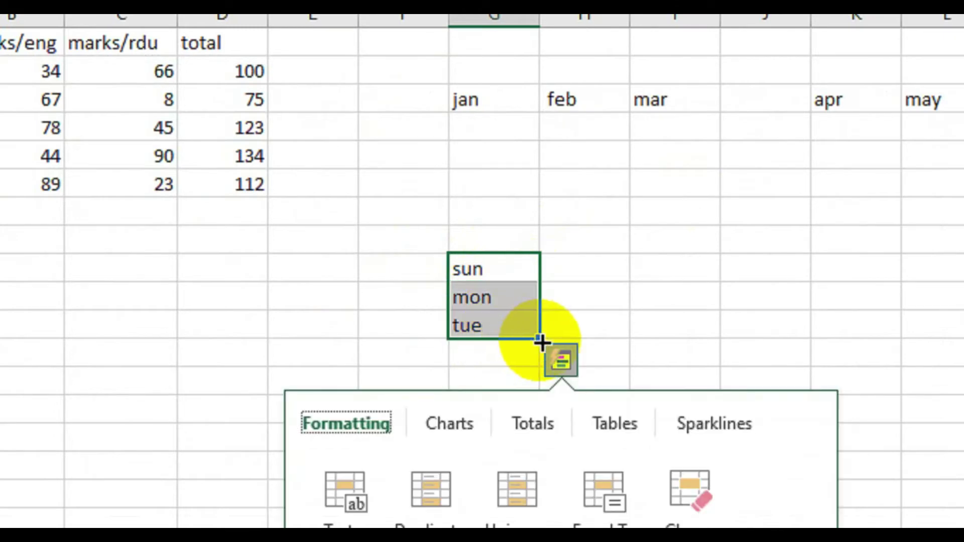
- AutoFill G9:G11 down to G18, adding wed through sat, then sun, mon, tue
{"action": "left_click_drag", "start_coordinate": [540, 341], "coordinate": [520, 408]}
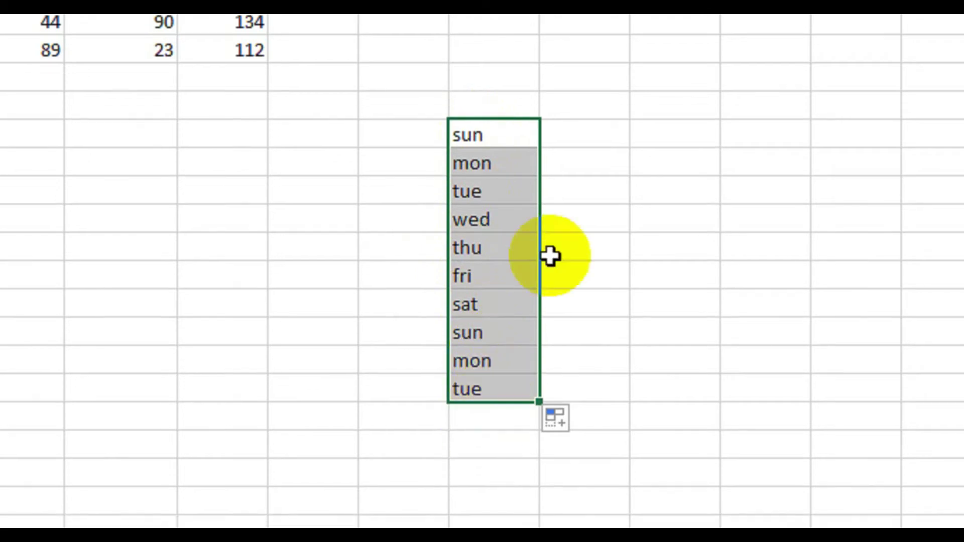
{"action": "left_click", "coordinate": [765, 124]}
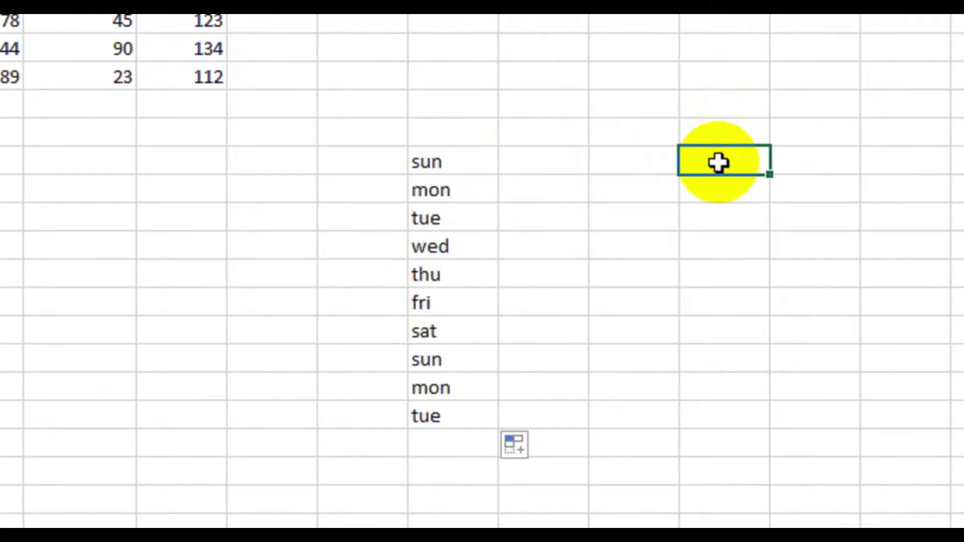
- Type sunday, monday and tuesday into consecutive cells beside the short weekday list
{"action": "double_click", "coordinate": [715, 162]}
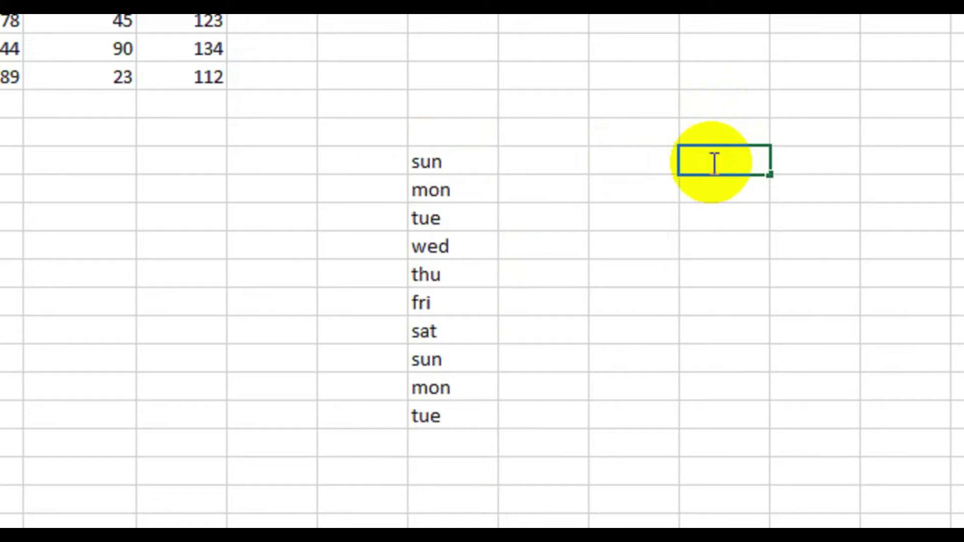
{"action": "type", "text": "sunday"}
{"action": "key", "text": "Return"}
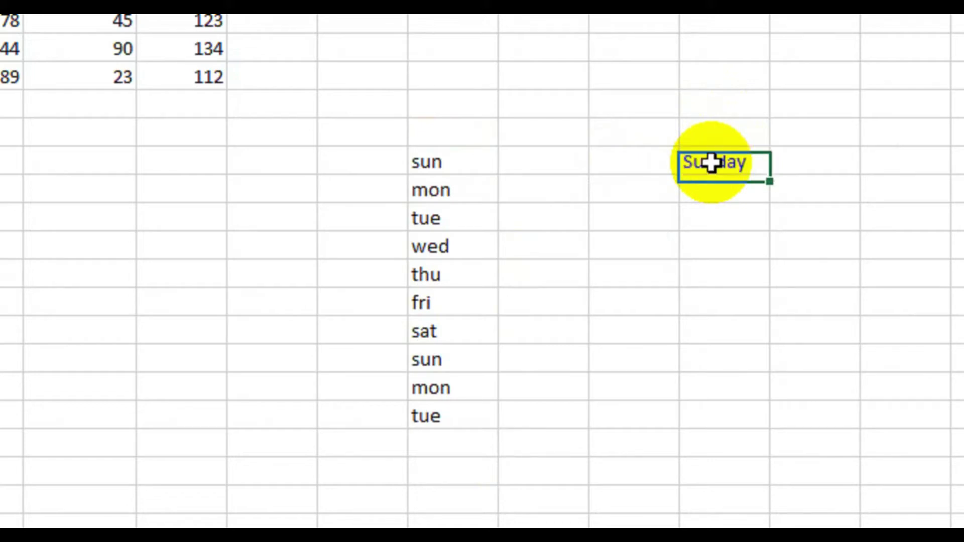
{"action": "type", "text": "monday"}
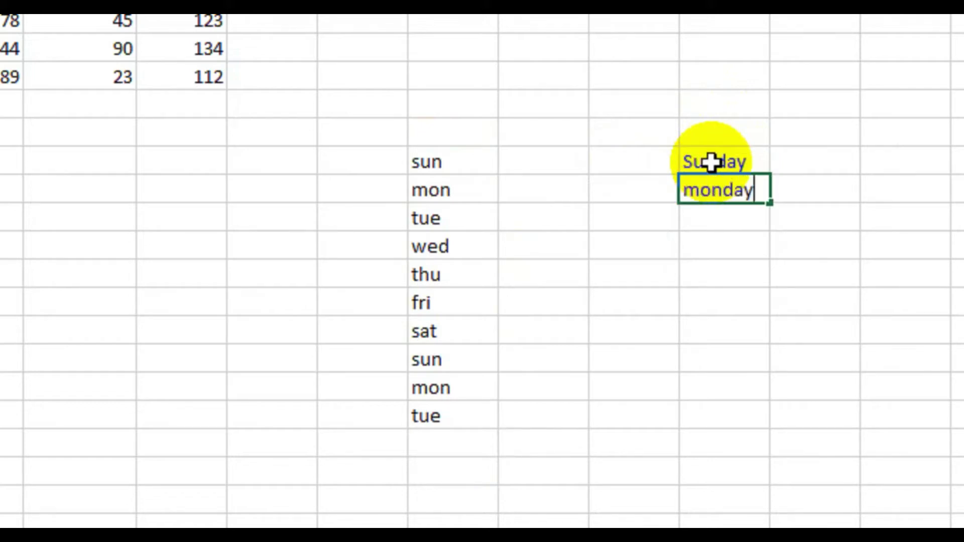
{"action": "key", "text": "Return"}
{"action": "type", "text": "tue"}
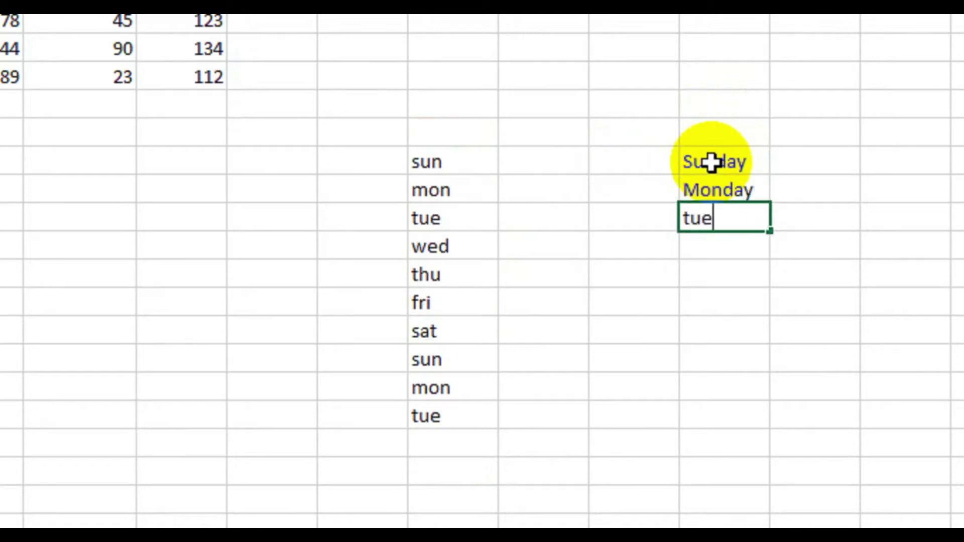
{"action": "type", "text": "sday"}
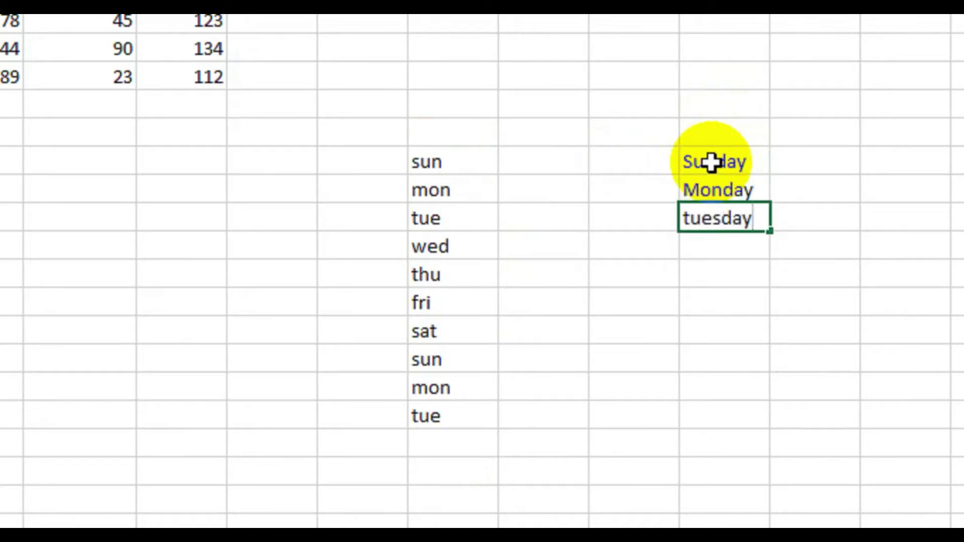
{"action": "left_click", "coordinate": [711, 162]}
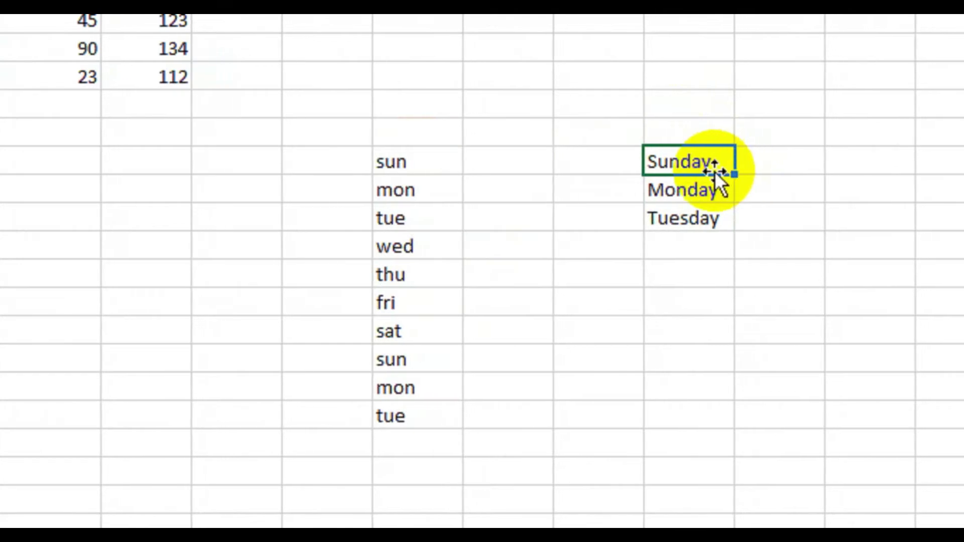
{"action": "left_click", "coordinate": [747, 158]}
{"action": "left_click", "coordinate": [689, 165]}
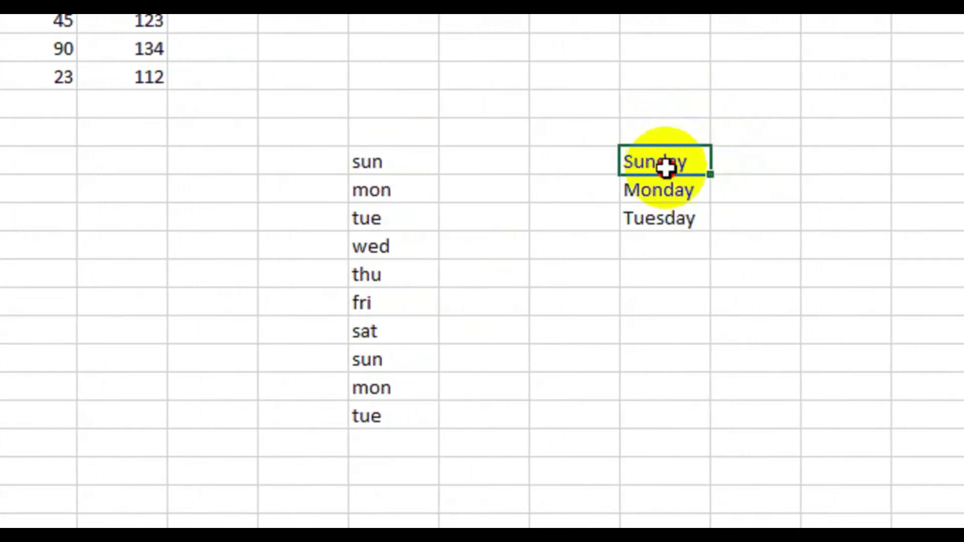
- AutoFill from Sunday–Tuesday down seven rows, continuing Wednesday through Saturday, then Sunday to Tuesday
{"action": "left_click_drag", "start_coordinate": [665, 168], "coordinate": [662, 211]}
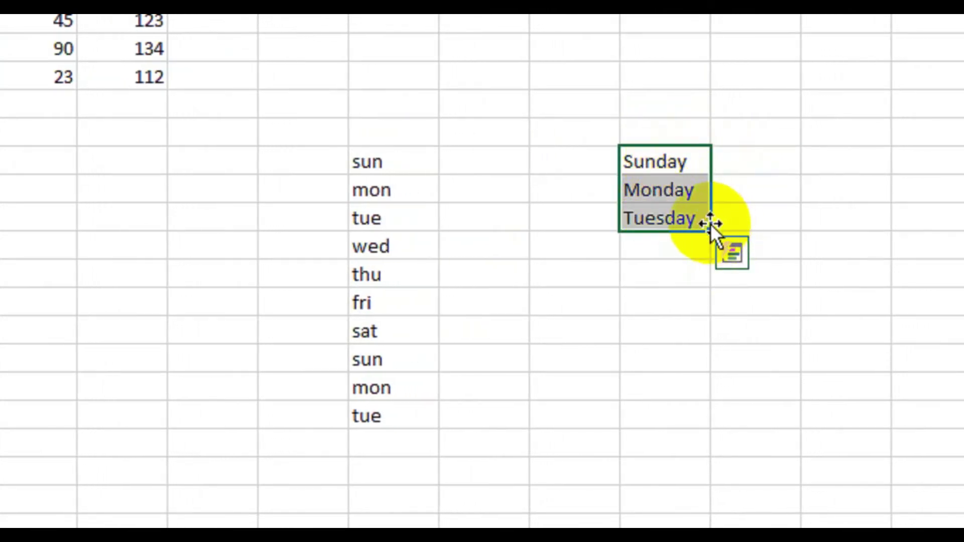
{"action": "left_click_drag", "start_coordinate": [710, 232], "coordinate": [691, 387]}
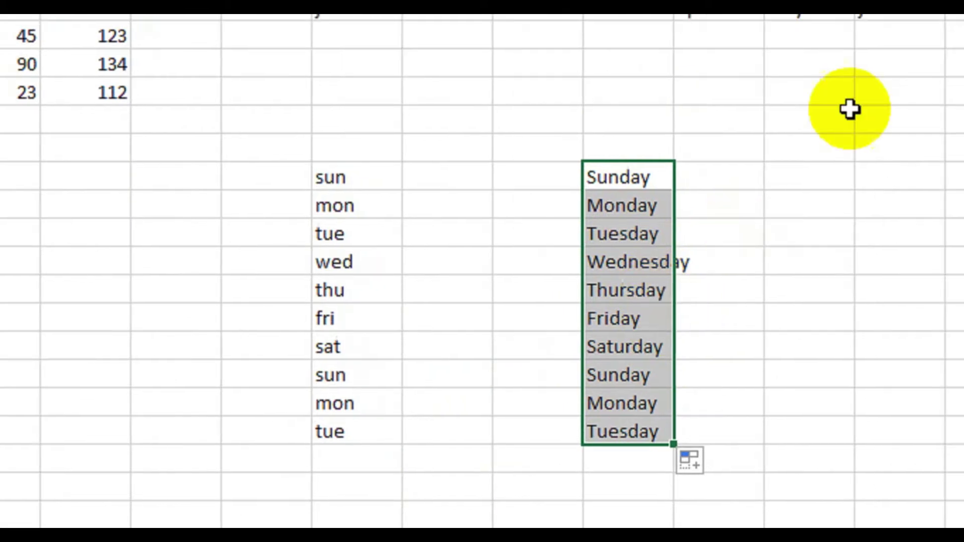
{"action": "left_click", "coordinate": [896, 102]}
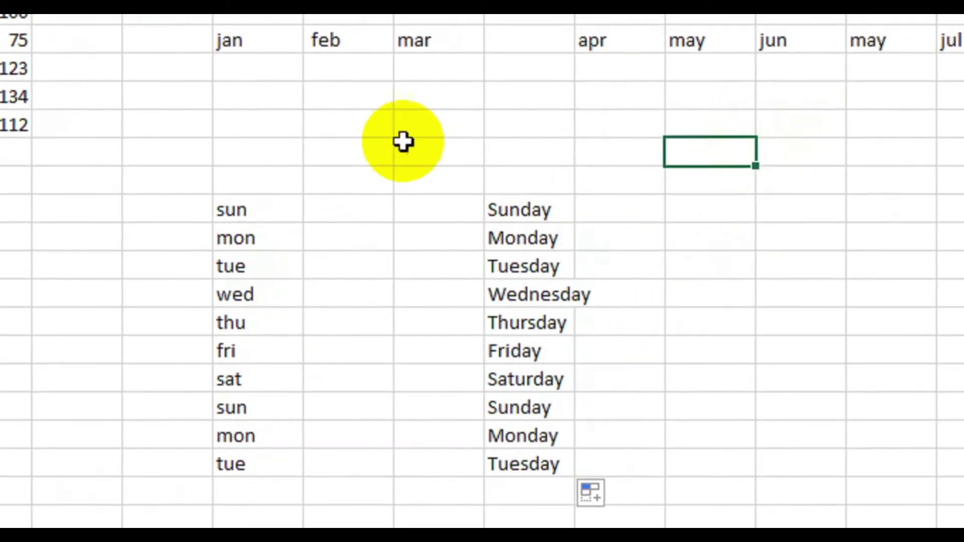
- Enter the label 'auto fill' in cell I7 under the mar heading
{"action": "left_click", "coordinate": [401, 152]}
{"action": "type", "text": "a"}
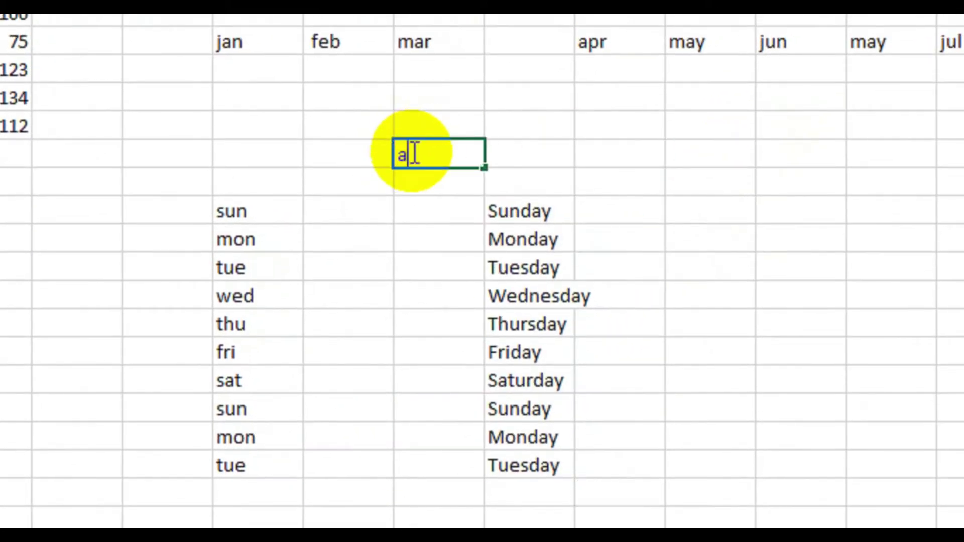
{"action": "type", "text": "uto fill"}
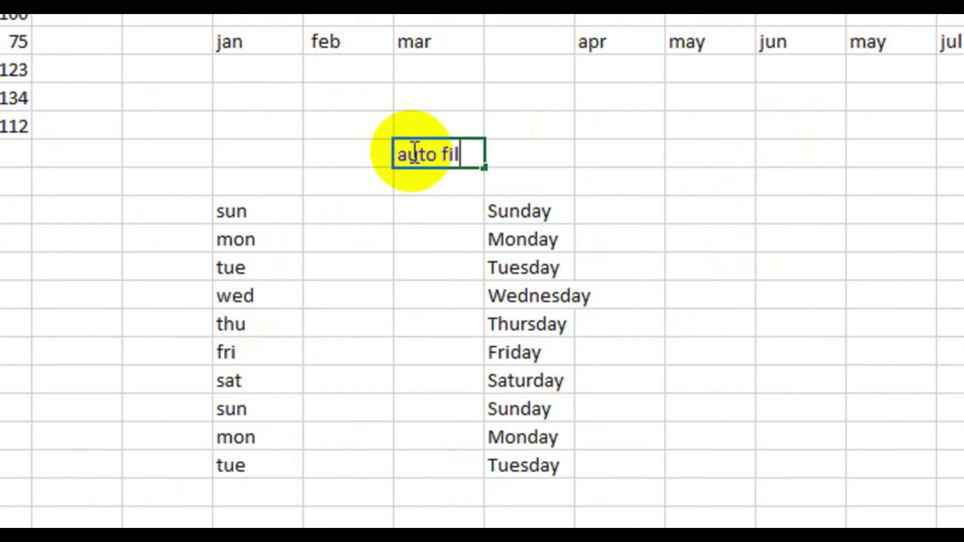
{"action": "left_click", "coordinate": [667, 143]}
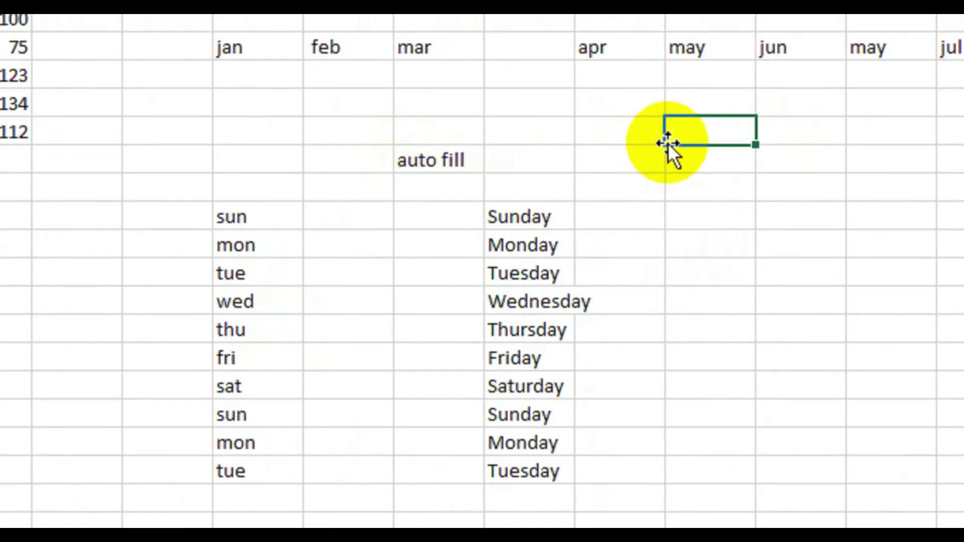
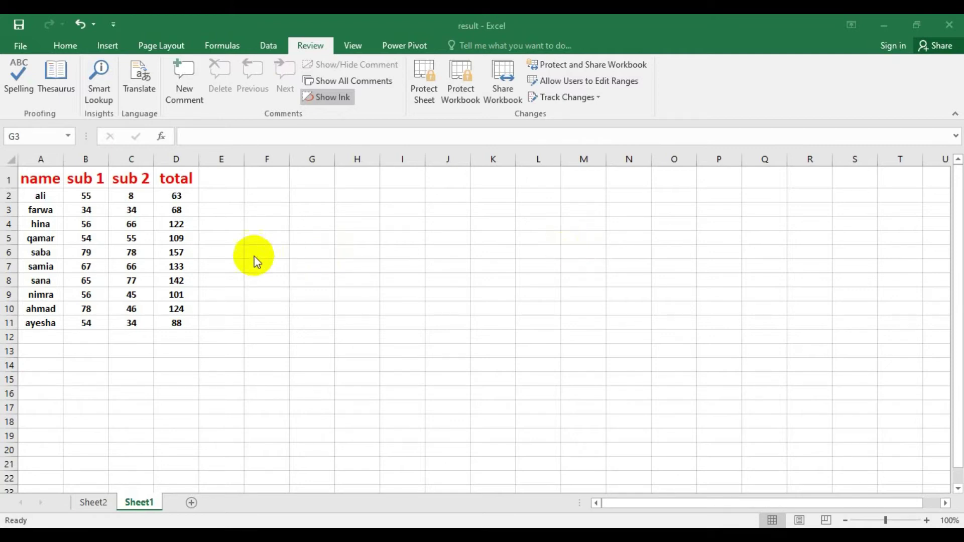
- Clear cell D5, then paste qamar's total of 109 back into it
{"action": "left_click", "coordinate": [172, 237]}
{"action": "left_click", "coordinate": [183, 240]}
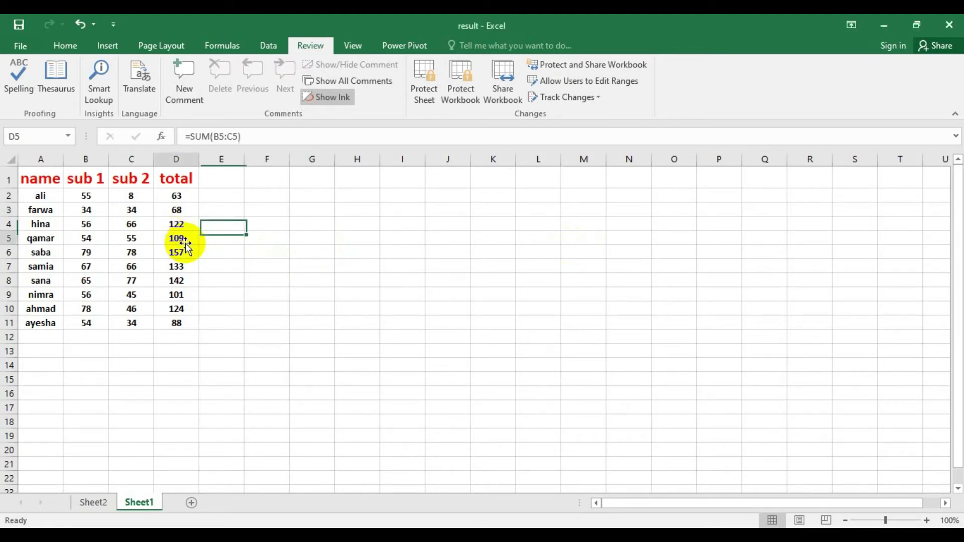
{"action": "double_click", "coordinate": [186, 244]}
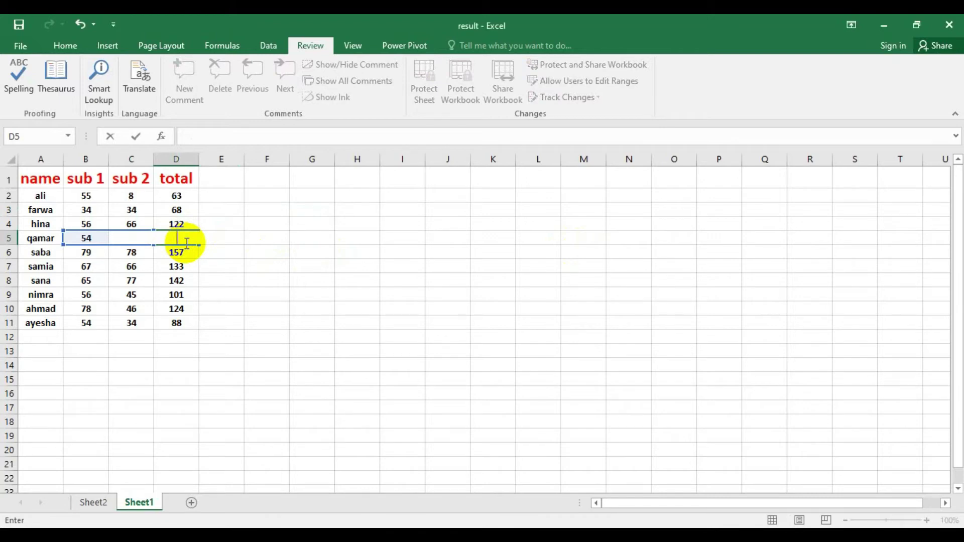
{"action": "left_click", "coordinate": [123, 226]}
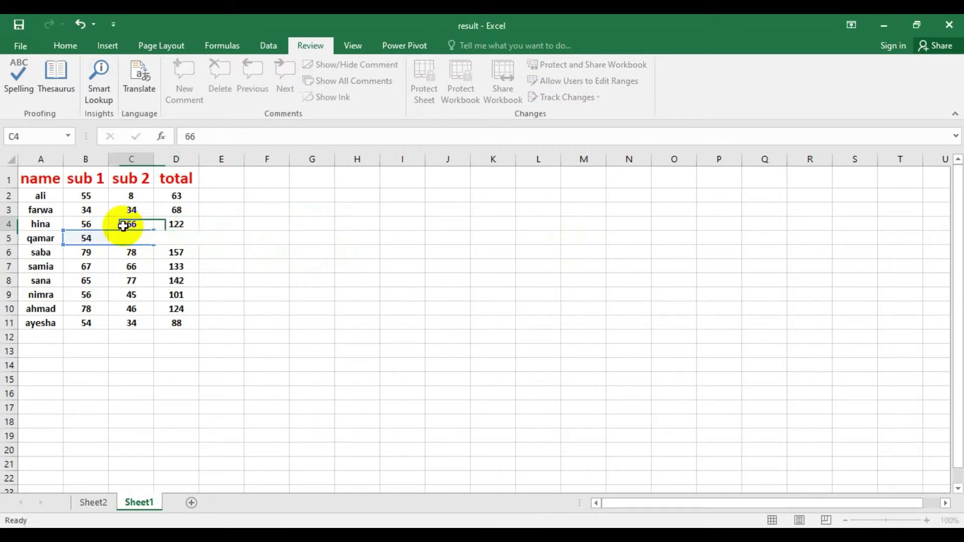
{"action": "left_click", "coordinate": [172, 239]}
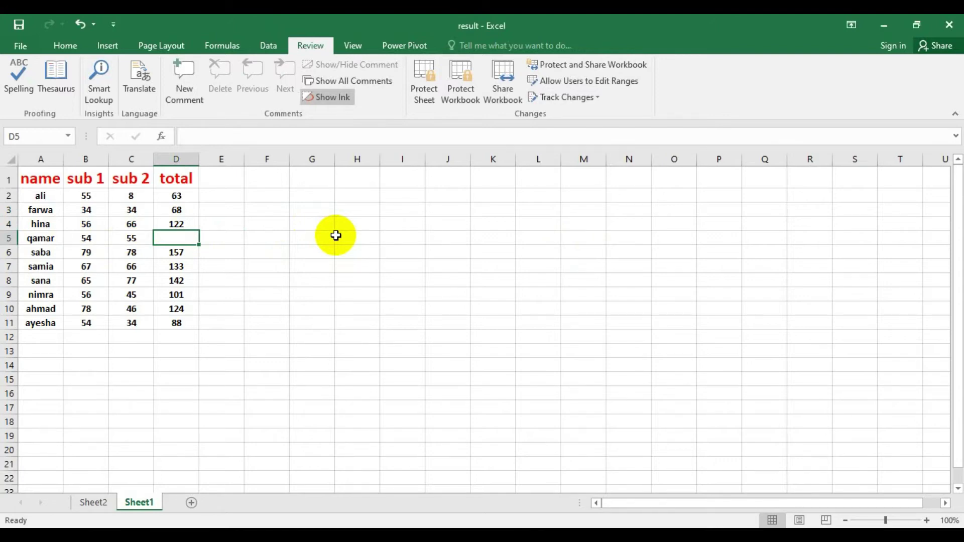
{"action": "type", "text": "109"}
{"action": "left_click", "coordinate": [260, 253]}
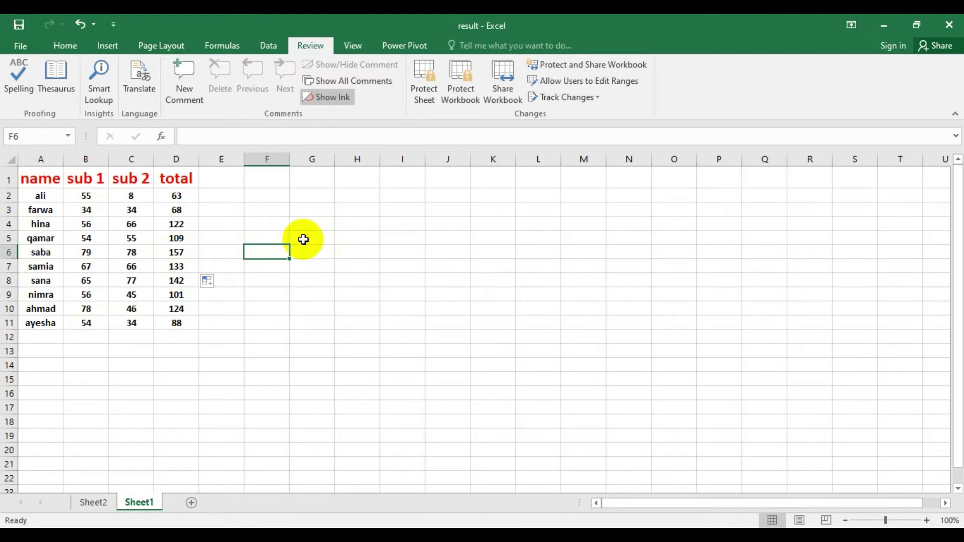
{"action": "left_click", "coordinate": [226, 223]}
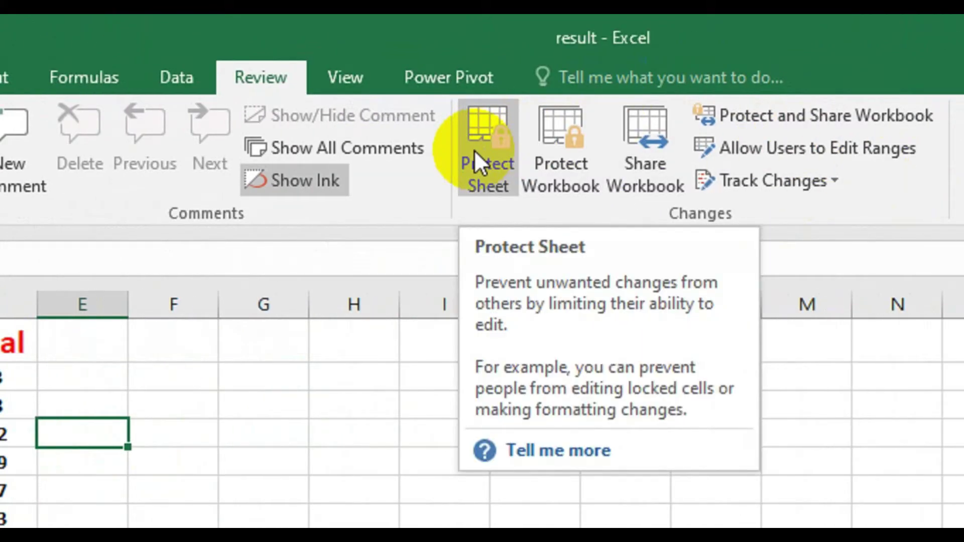
{"action": "left_click", "coordinate": [474, 150]}
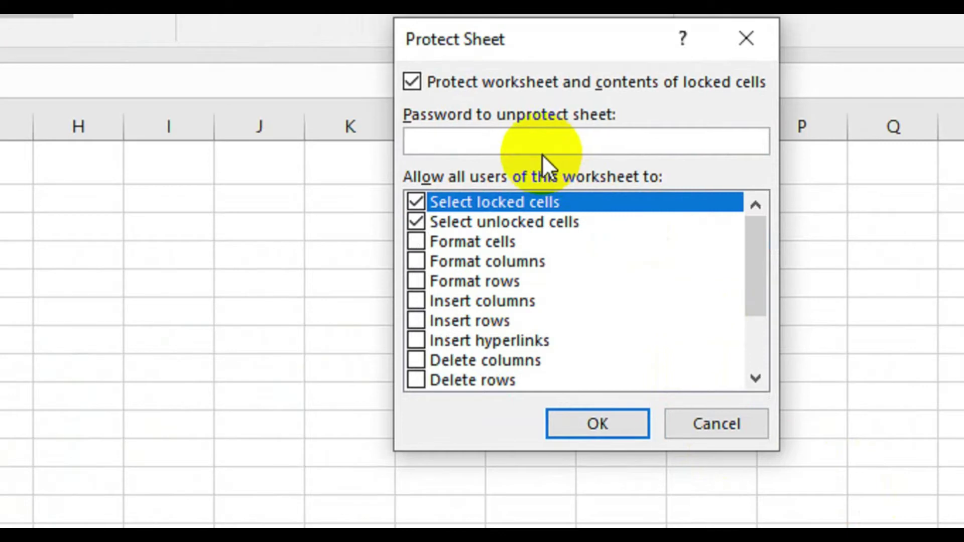
{"action": "left_click", "coordinate": [541, 136]}
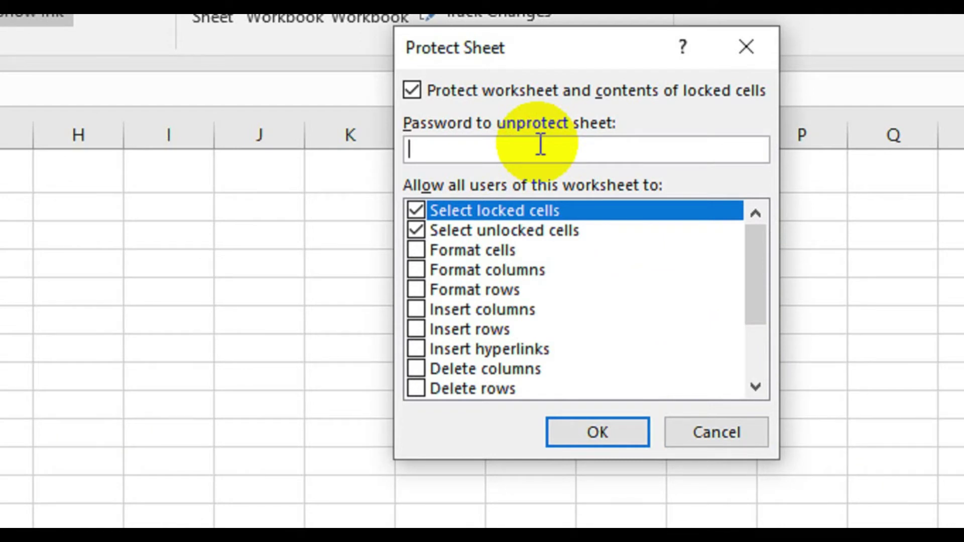
{"action": "type", "text": "1234"}
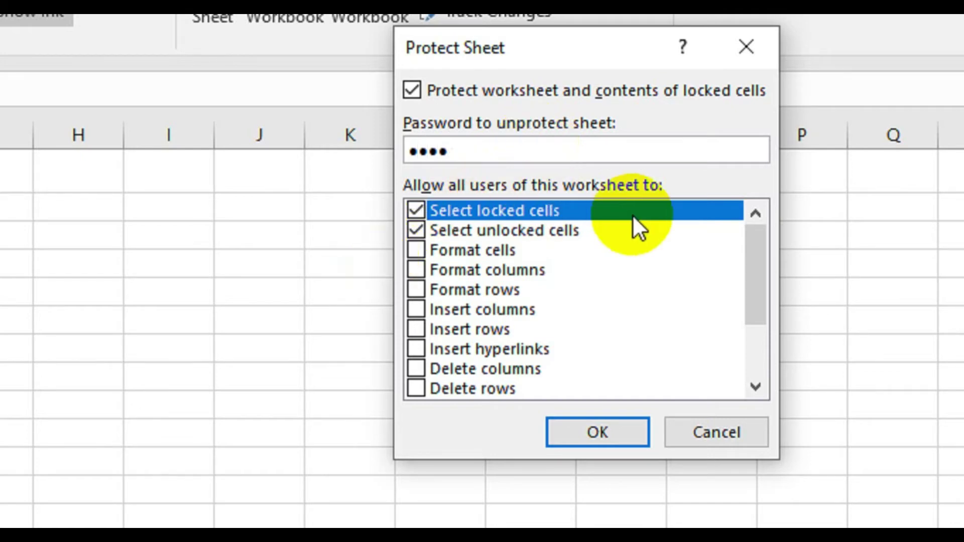
{"action": "left_click_drag", "start_coordinate": [761, 270], "coordinate": [712, 243]}
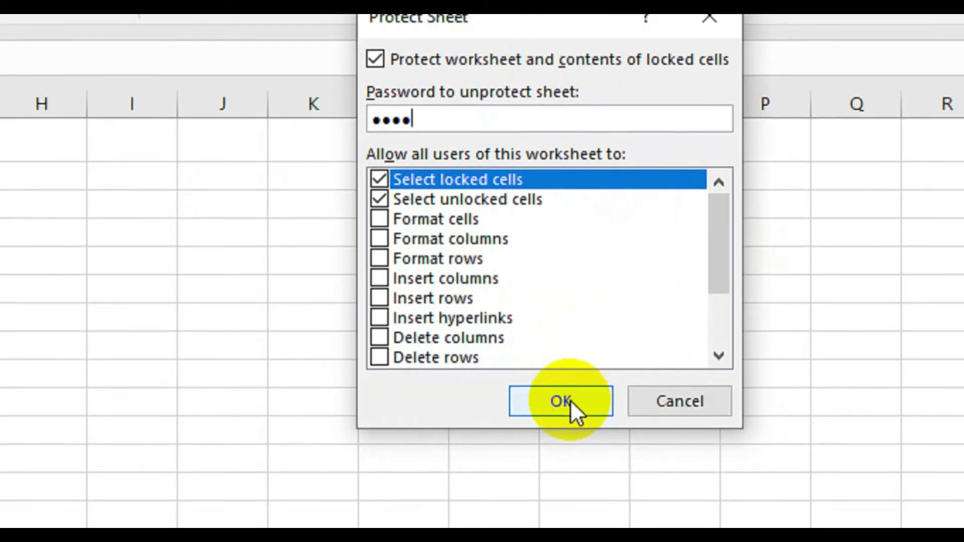
{"action": "left_click", "coordinate": [570, 400]}
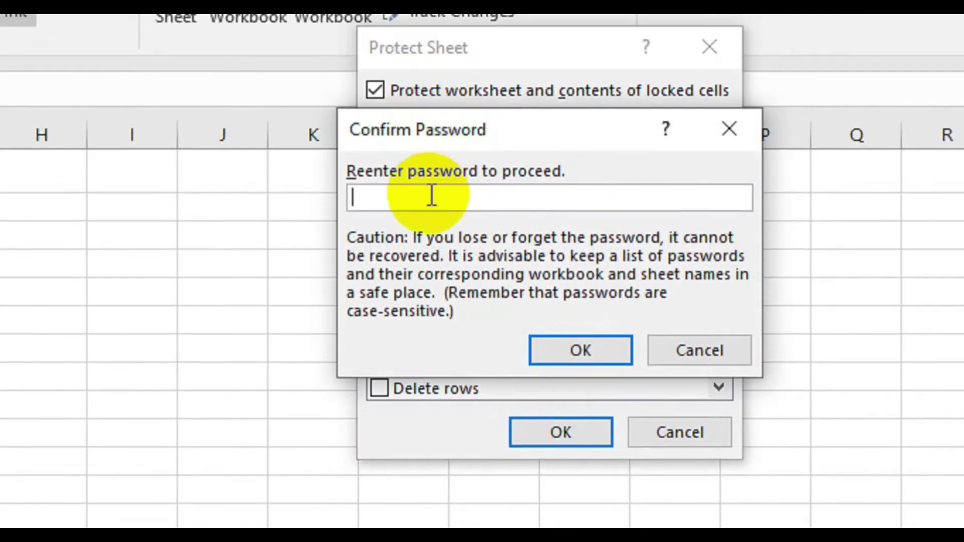
{"action": "type", "text": "1234"}
- Confirm the sheet protection, then test editing samia's sub 2 mark in C7 and dismiss the protected-sheet warning
{"action": "left_click", "coordinate": [585, 341]}
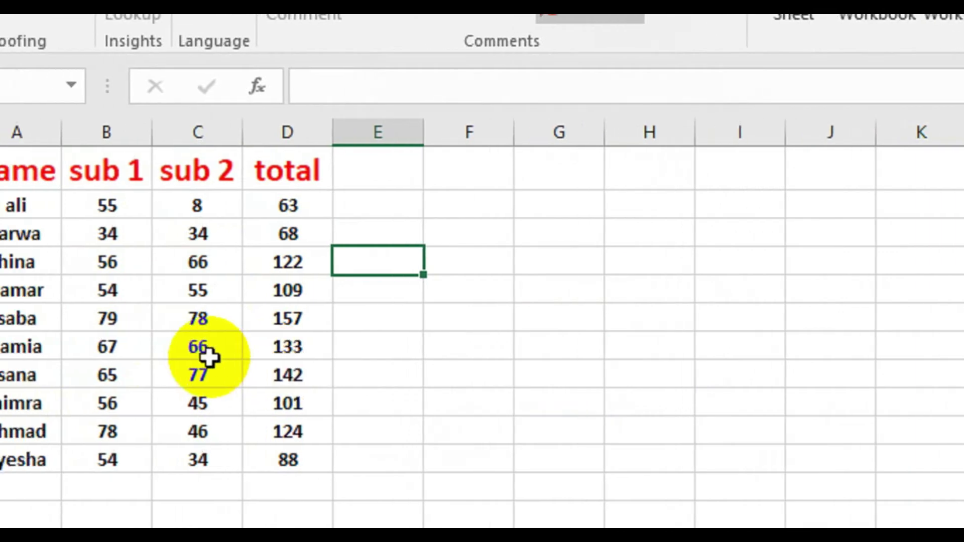
{"action": "left_click", "coordinate": [89, 356]}
{"action": "double_click", "coordinate": [240, 357]}
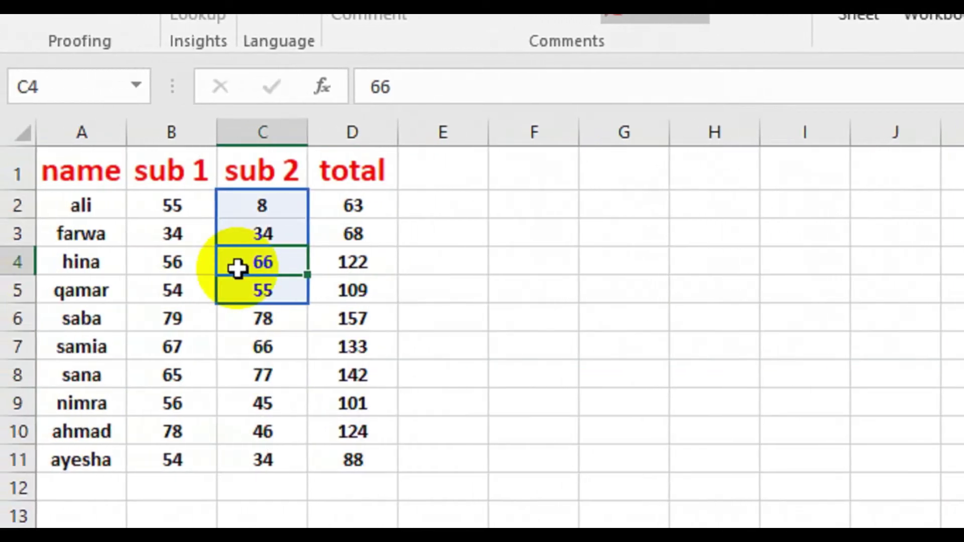
{"action": "left_click", "coordinate": [133, 295]}
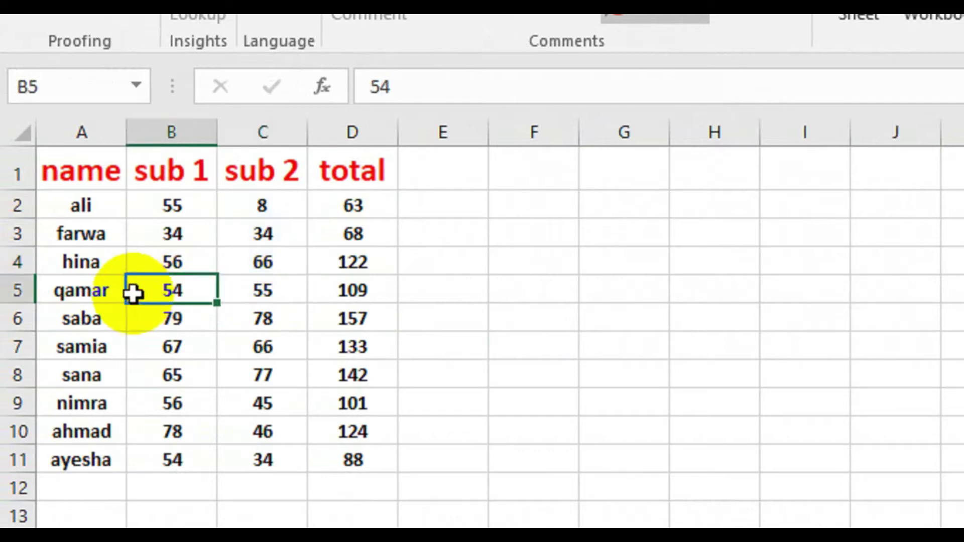
{"action": "left_click", "coordinate": [281, 343]}
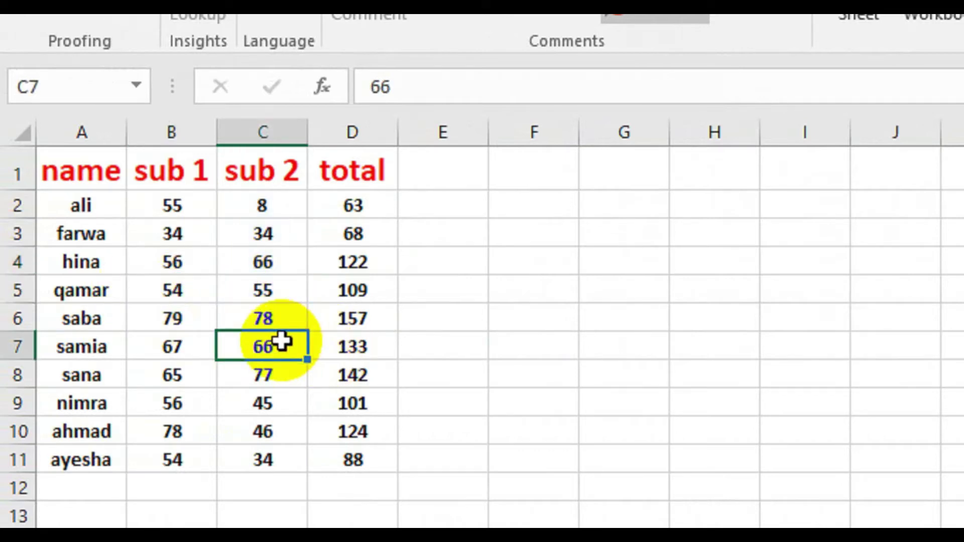
{"action": "double_click", "coordinate": [281, 343]}
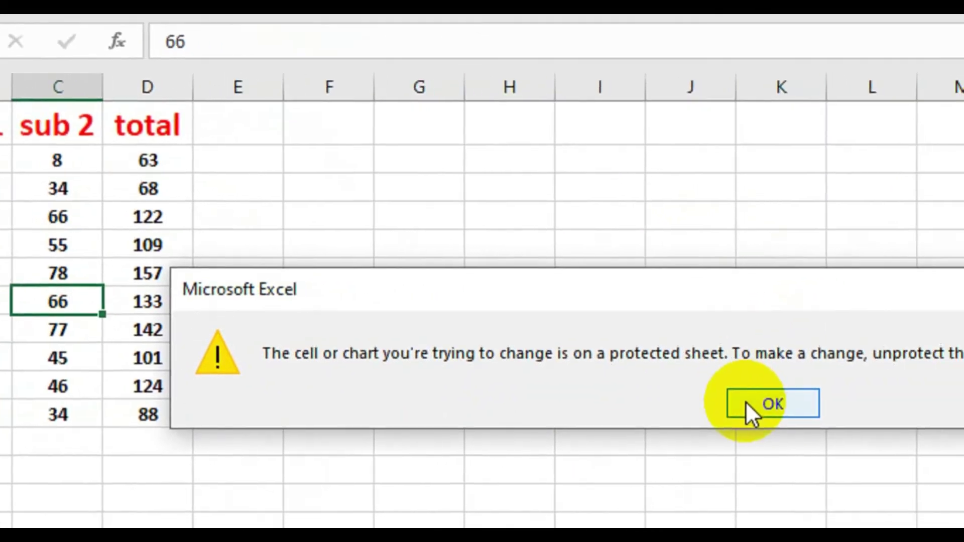
{"action": "left_click", "coordinate": [746, 404]}
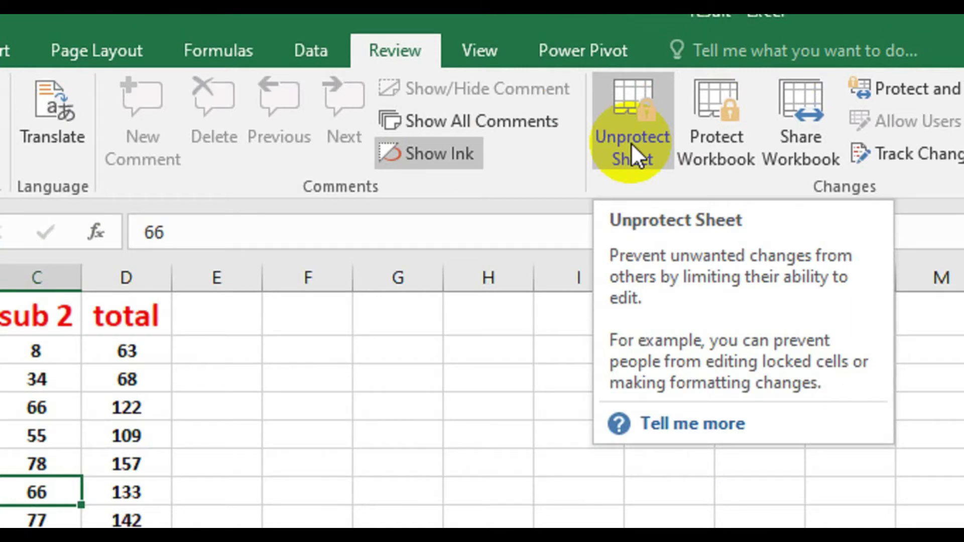
- Unprotect the marks sheet using password 1234
{"action": "left_click", "coordinate": [631, 142]}
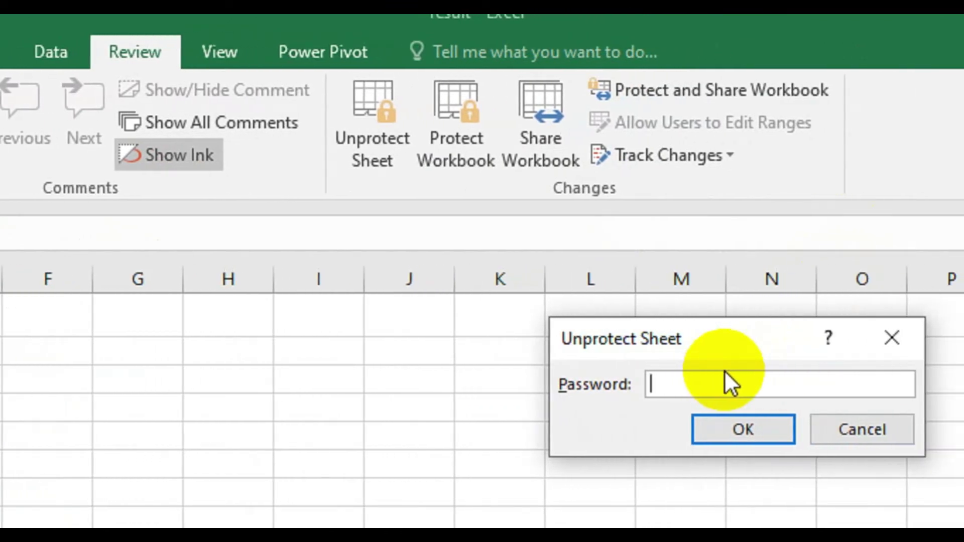
{"action": "type", "text": "1234"}
{"action": "key", "text": "Return"}
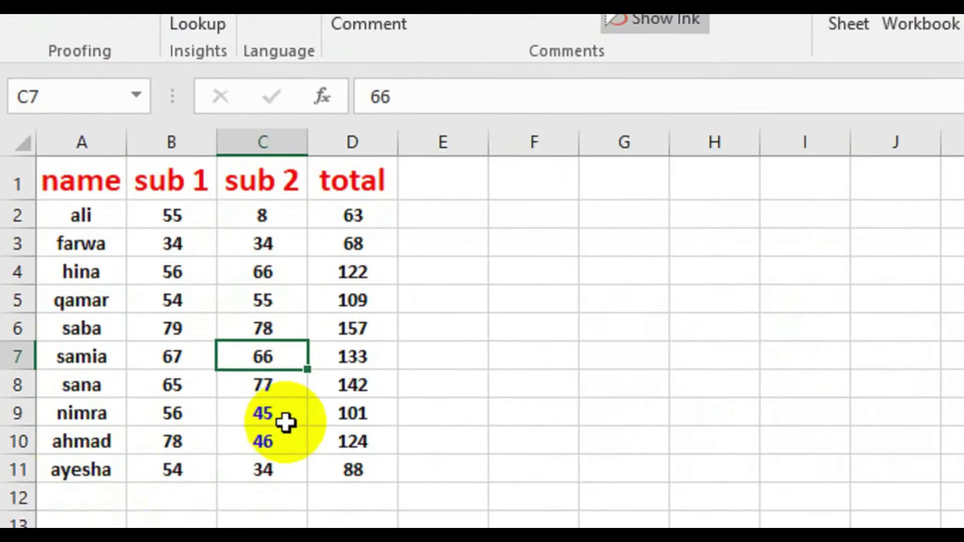
- Test typing into hina's sub 1 mark in B4, then cancel so it stays 56
{"action": "left_click", "coordinate": [249, 262]}
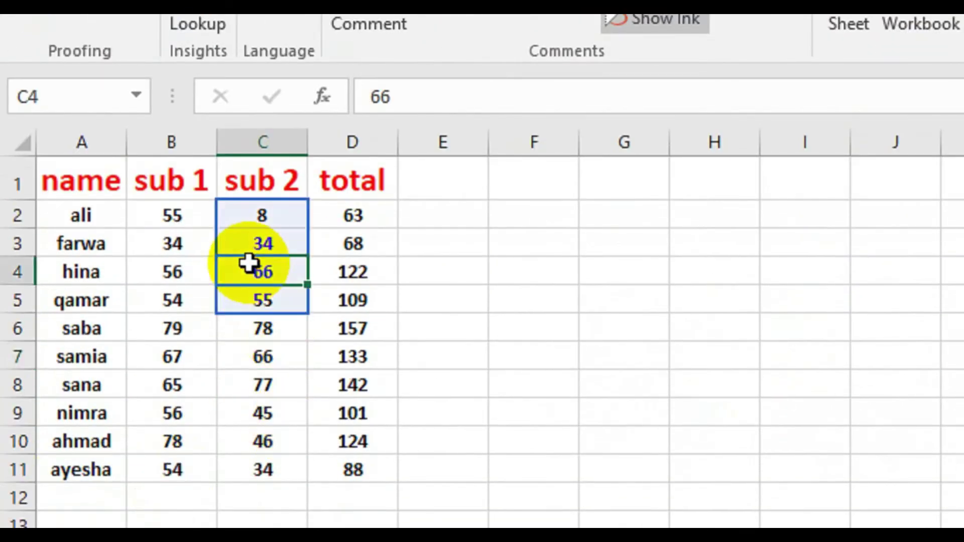
{"action": "left_click", "coordinate": [557, 306]}
{"action": "left_click", "coordinate": [177, 275]}
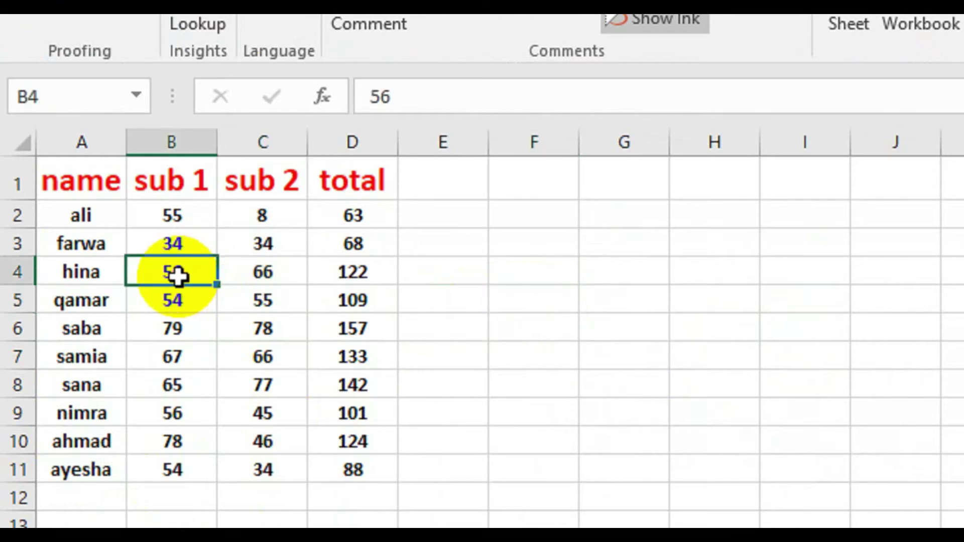
{"action": "type", "text": "jdfjfjd"}
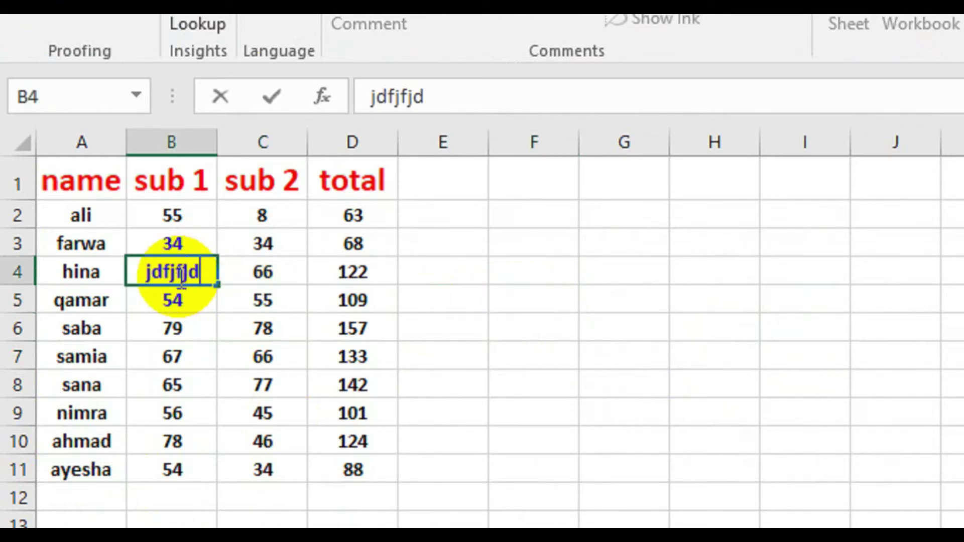
{"action": "key", "text": "Escape"}
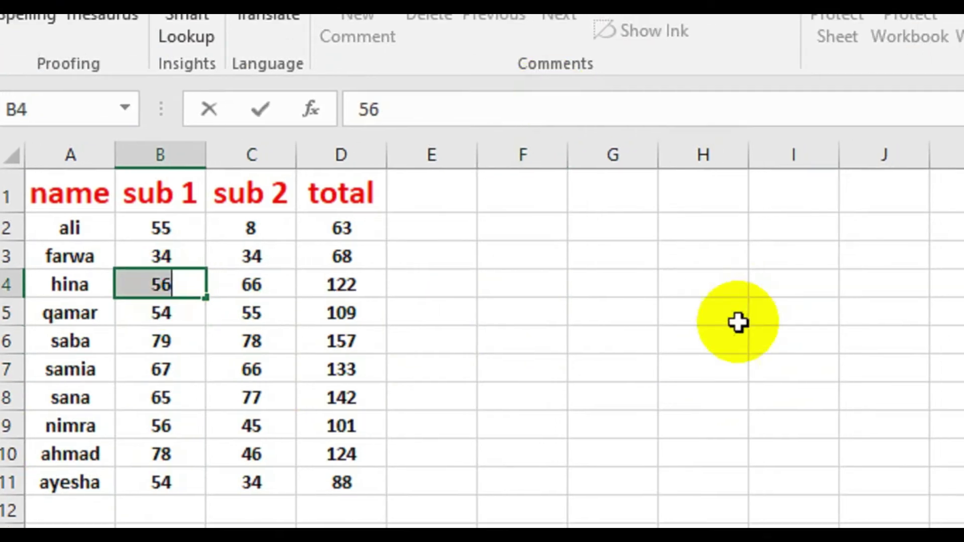
{"action": "left_click", "coordinate": [712, 300]}
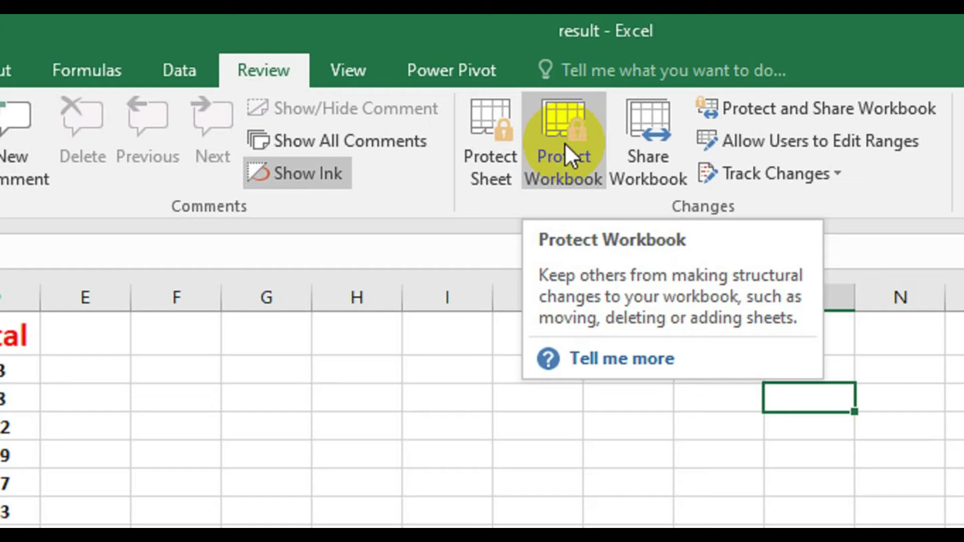
{"action": "left_click", "coordinate": [564, 142]}
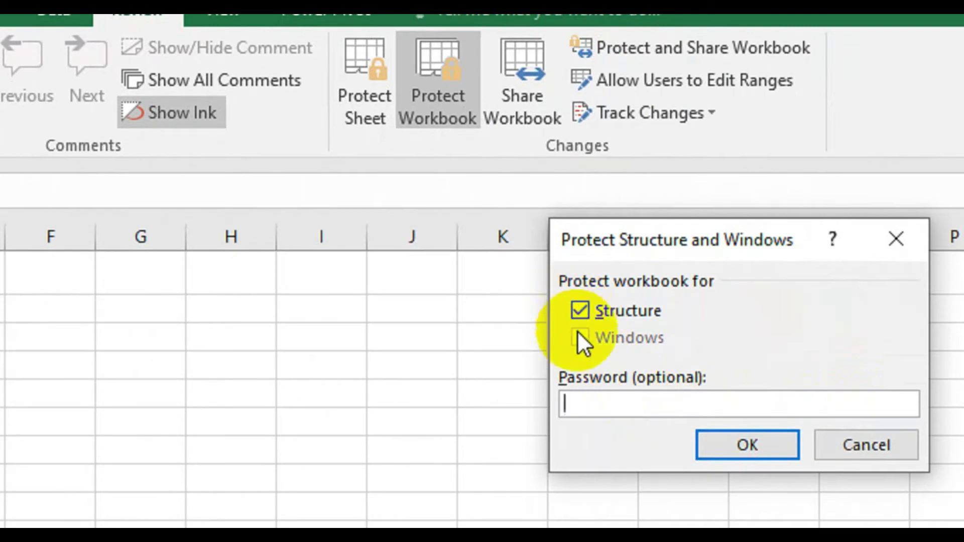
{"action": "type", "text": "123"}
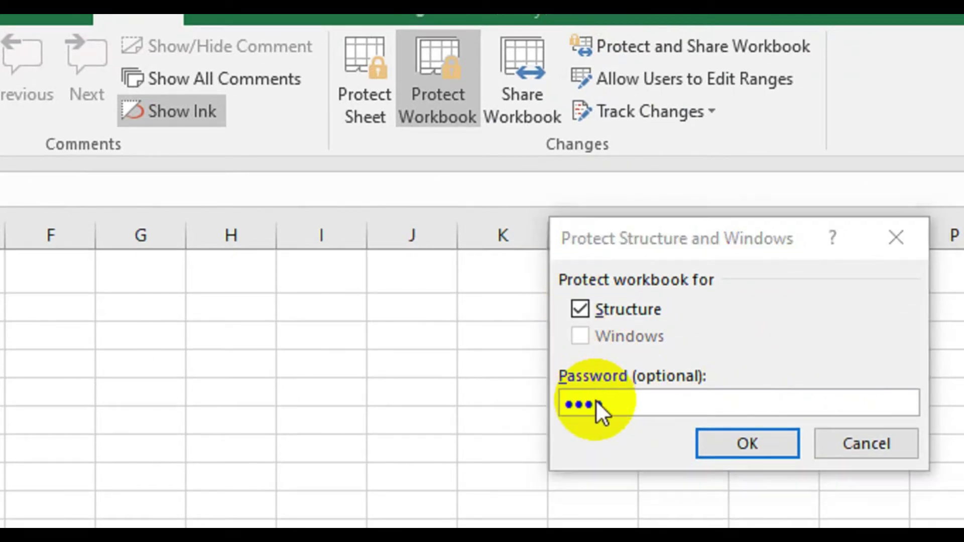
{"action": "key", "text": "Return"}
{"action": "type", "text": "1234"}
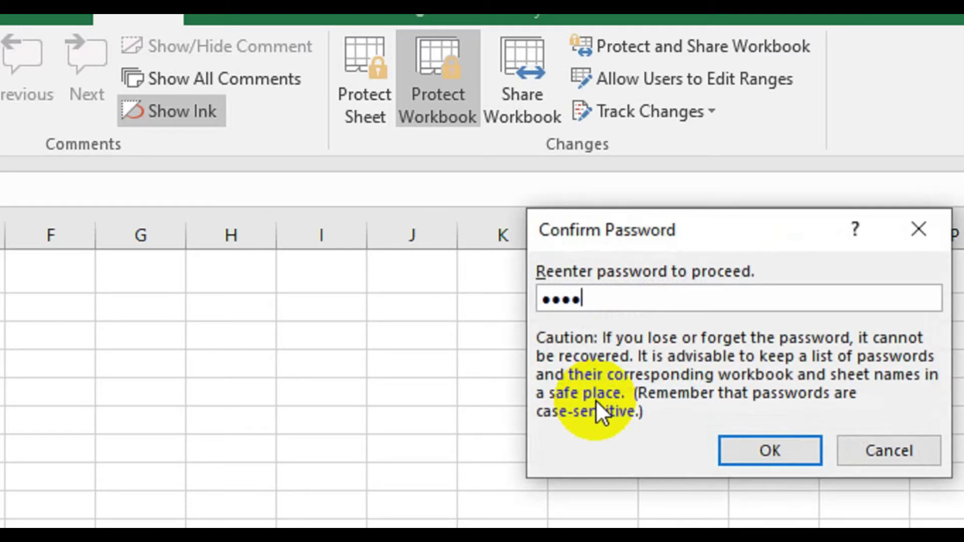
{"action": "key", "text": "Return"}
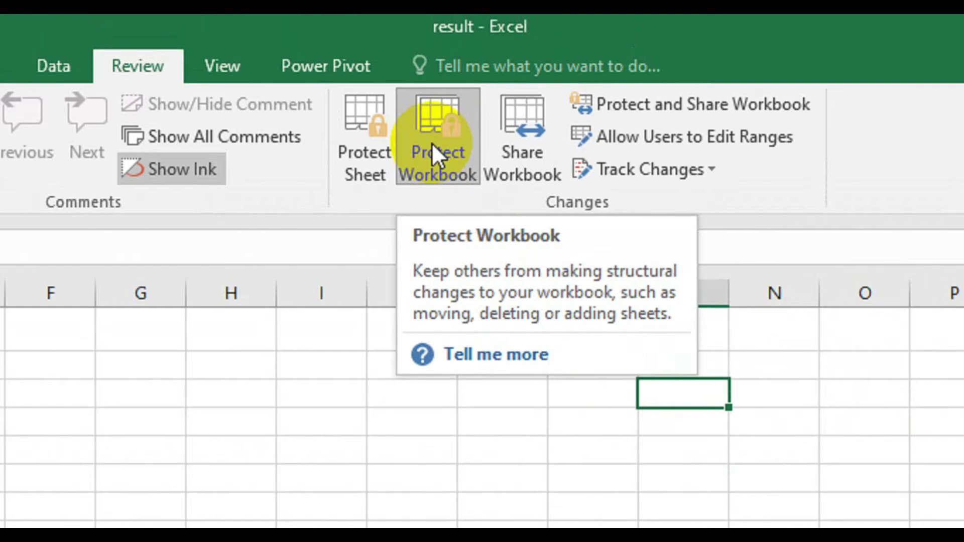
{"action": "left_click", "coordinate": [432, 143]}
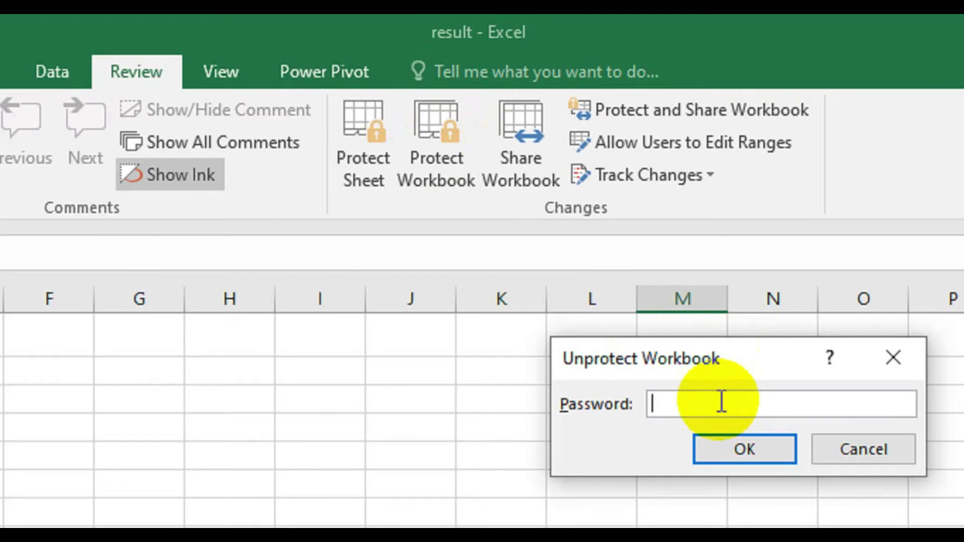
{"action": "type", "text": "1234"}
{"action": "key", "text": "Return"}
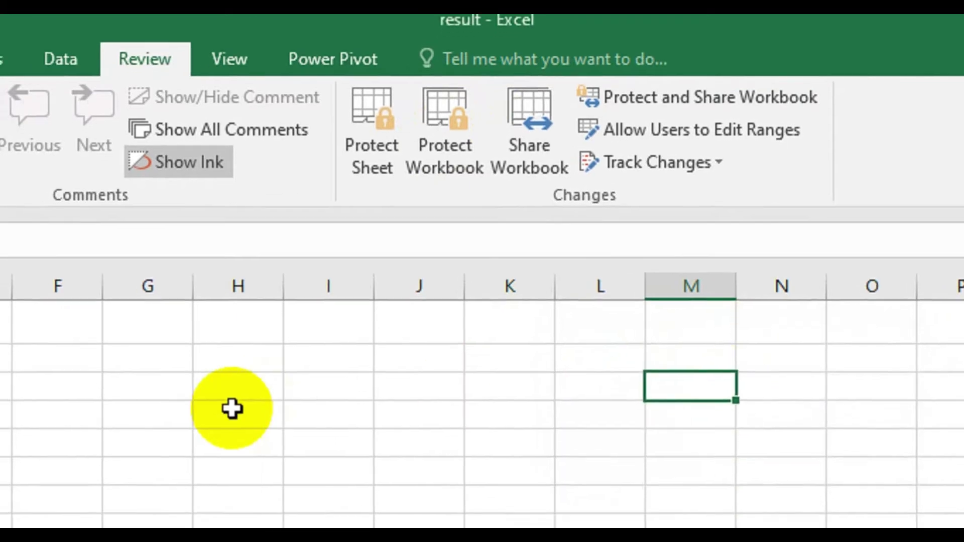
{"action": "left_click", "coordinate": [224, 419]}
{"action": "left_click", "coordinate": [445, 142]}
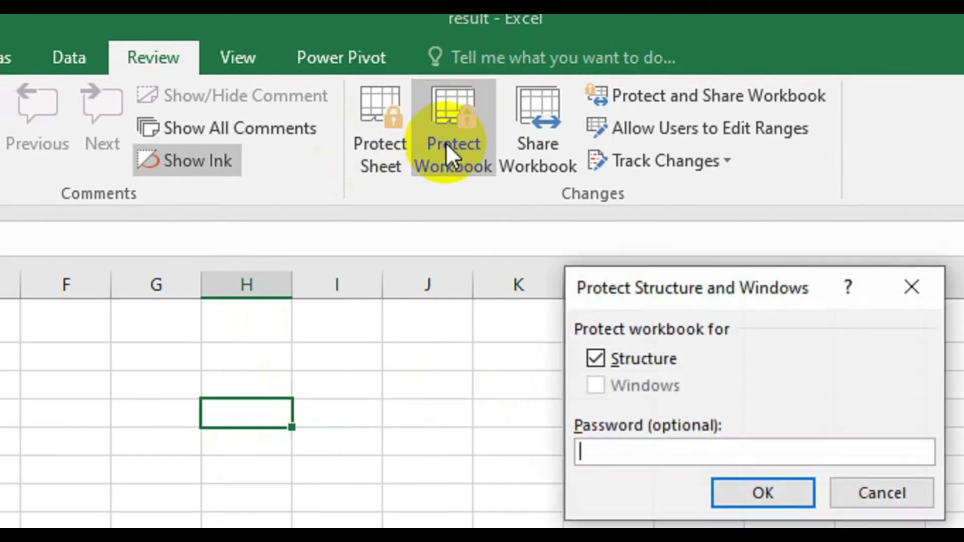
{"action": "left_click", "coordinate": [742, 275]}
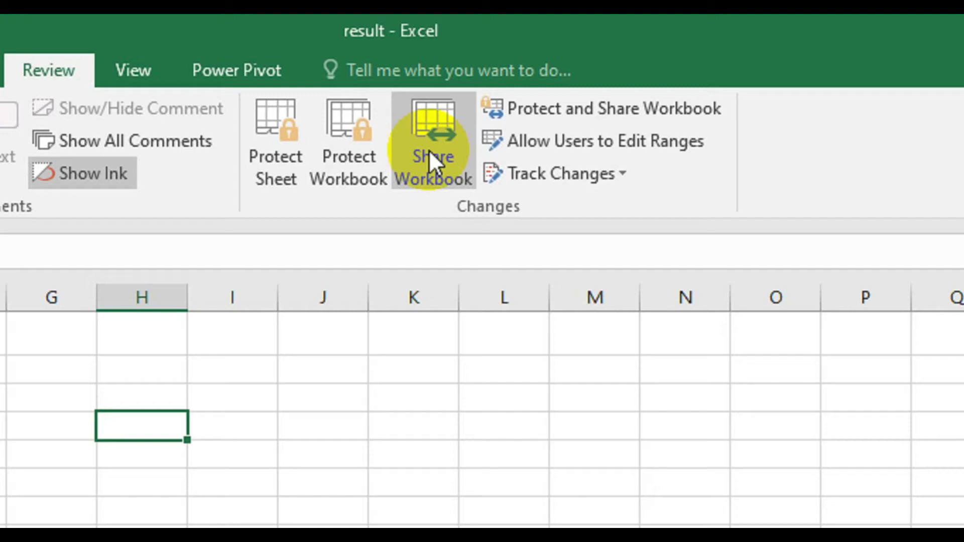
- Enable 'Allow changes by more than one user at the same time' and view the Advanced sharing settings
{"action": "left_click", "coordinate": [429, 149]}
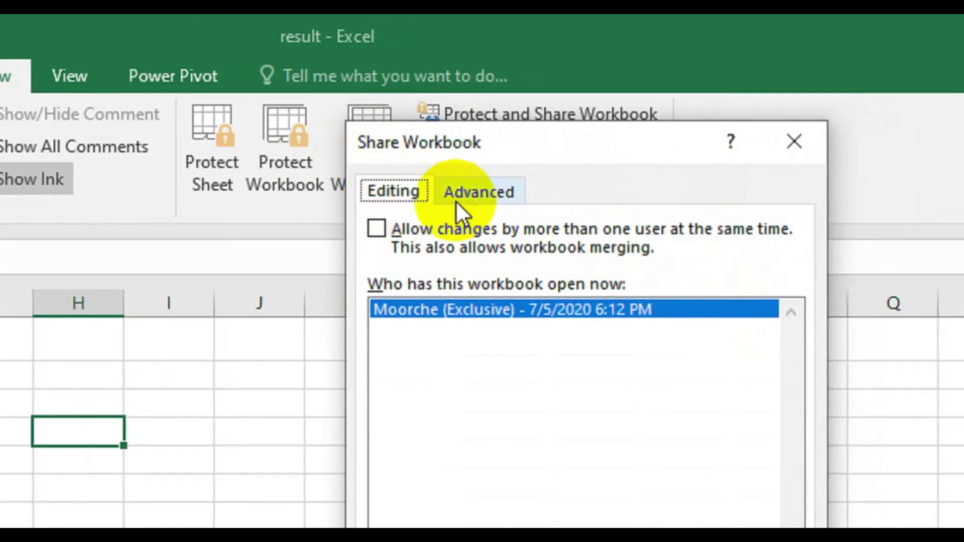
{"action": "left_click", "coordinate": [376, 229]}
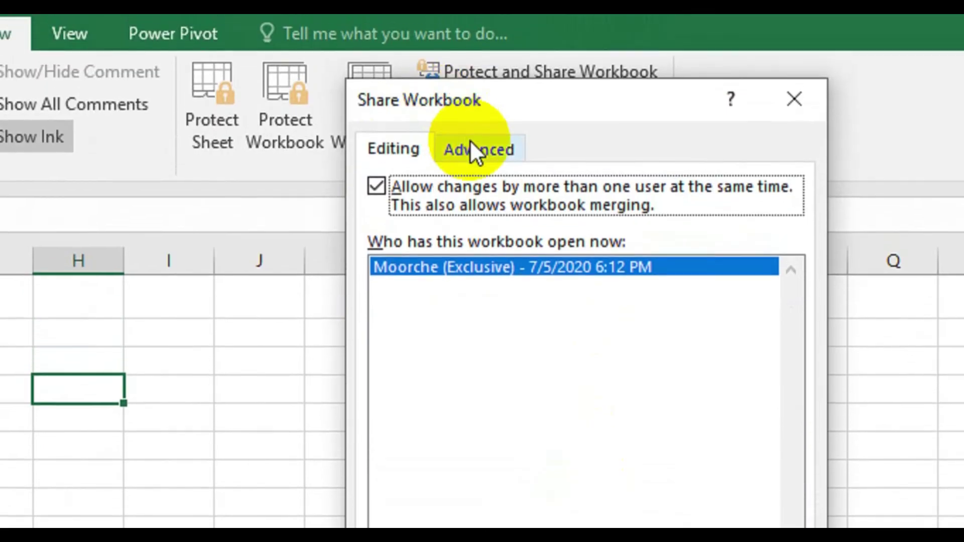
{"action": "left_click", "coordinate": [470, 142]}
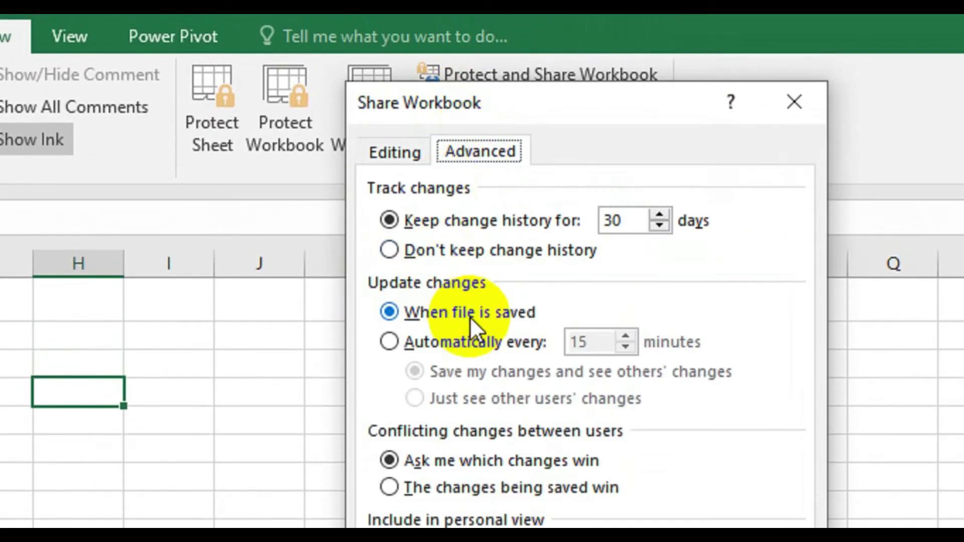
- Select 'Don't keep change history', apply it, and accept erasing the history
{"action": "left_click", "coordinate": [390, 250]}
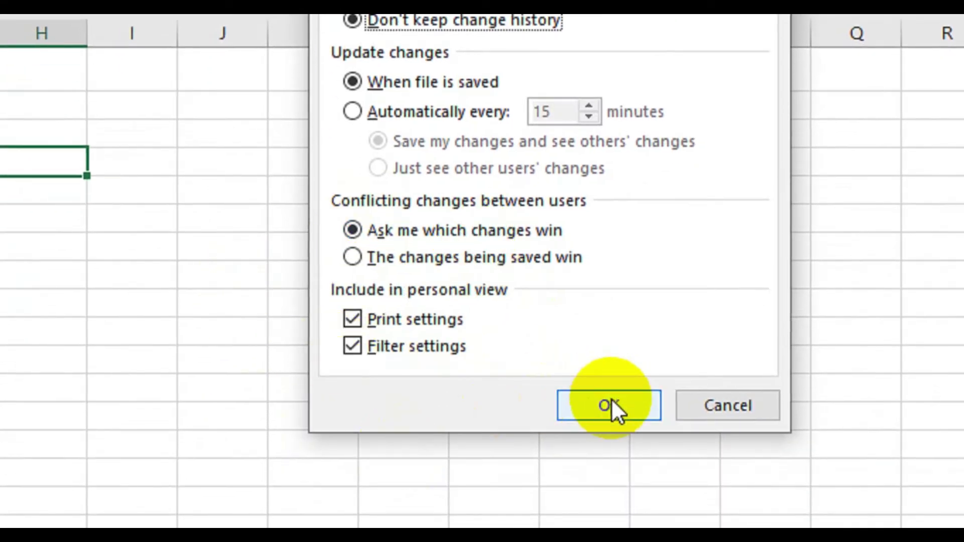
{"action": "left_click", "coordinate": [611, 402]}
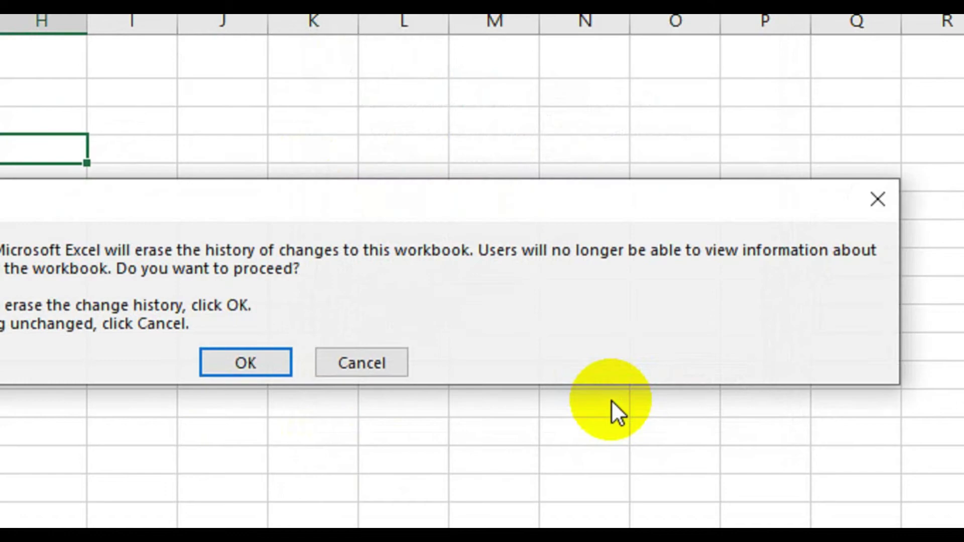
{"action": "key", "text": "Return"}
{"action": "left_click", "coordinate": [332, 171]}
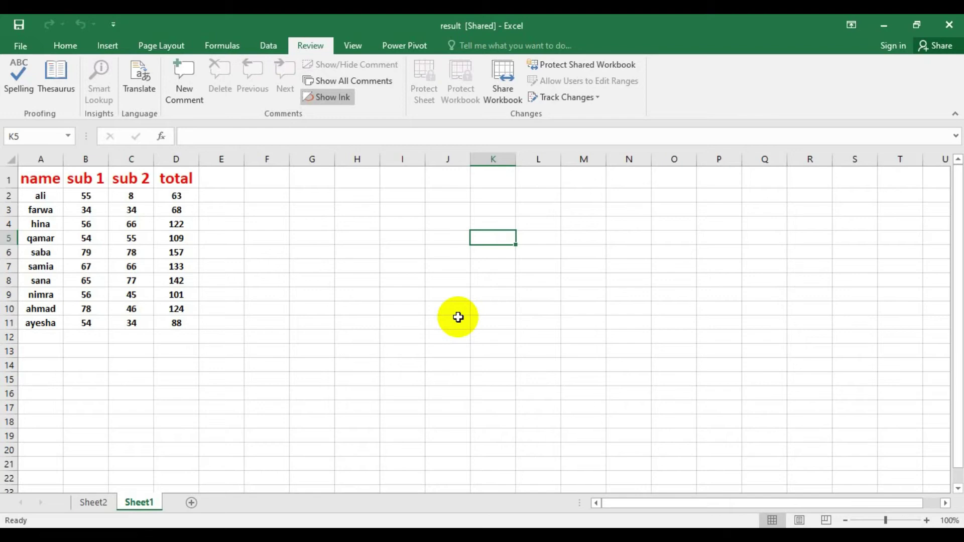
- Untick multi-user editing in Share Workbook and confirm removing the workbook from shared use
{"action": "left_click", "coordinate": [506, 95]}
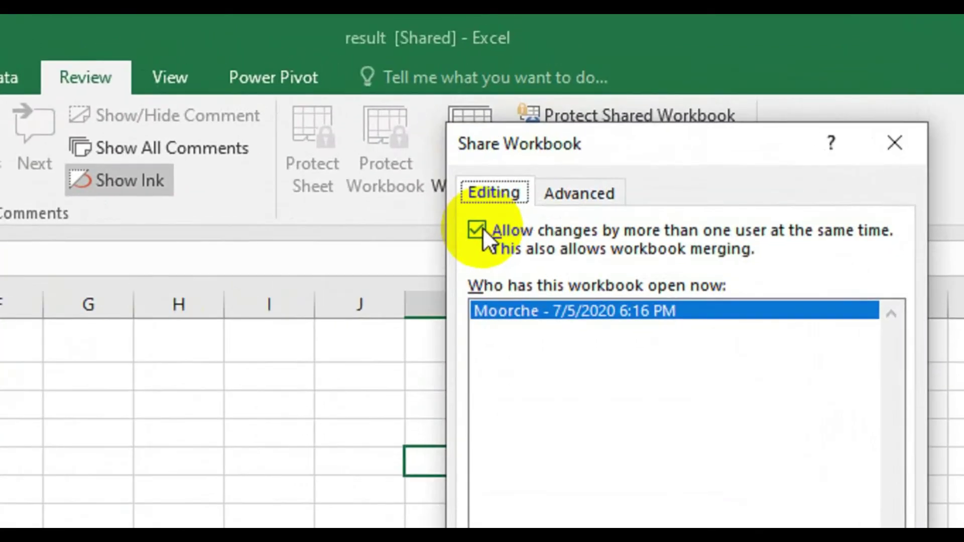
{"action": "left_click", "coordinate": [507, 122]}
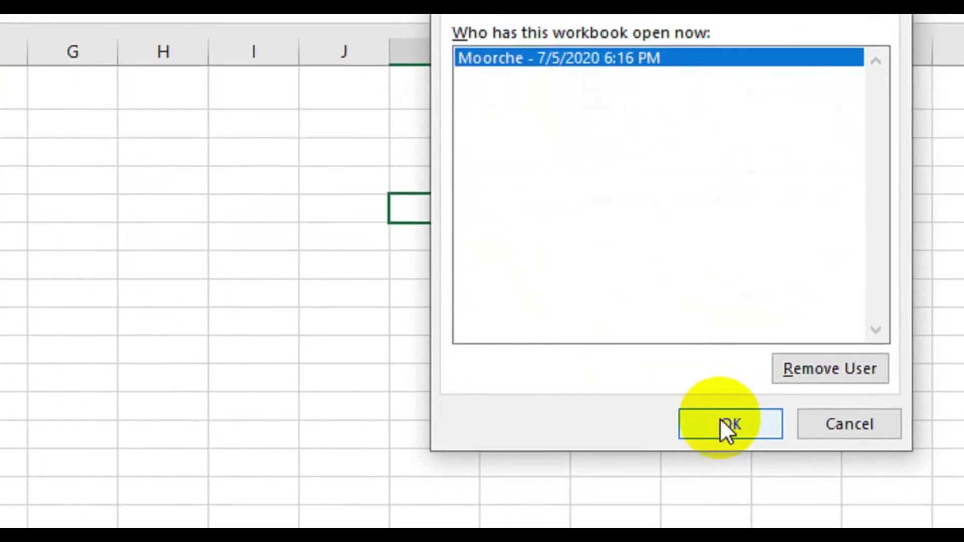
{"action": "left_click", "coordinate": [721, 421]}
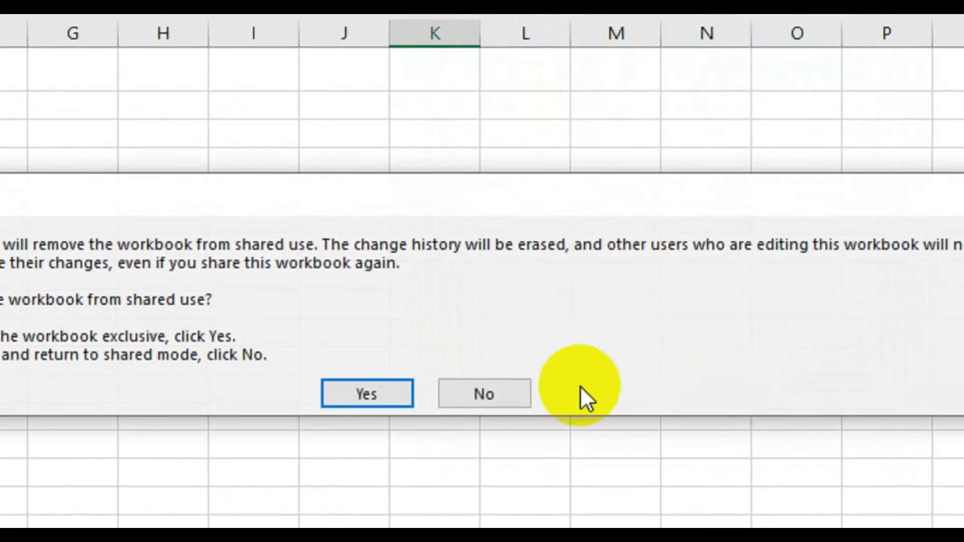
{"action": "left_click", "coordinate": [374, 391]}
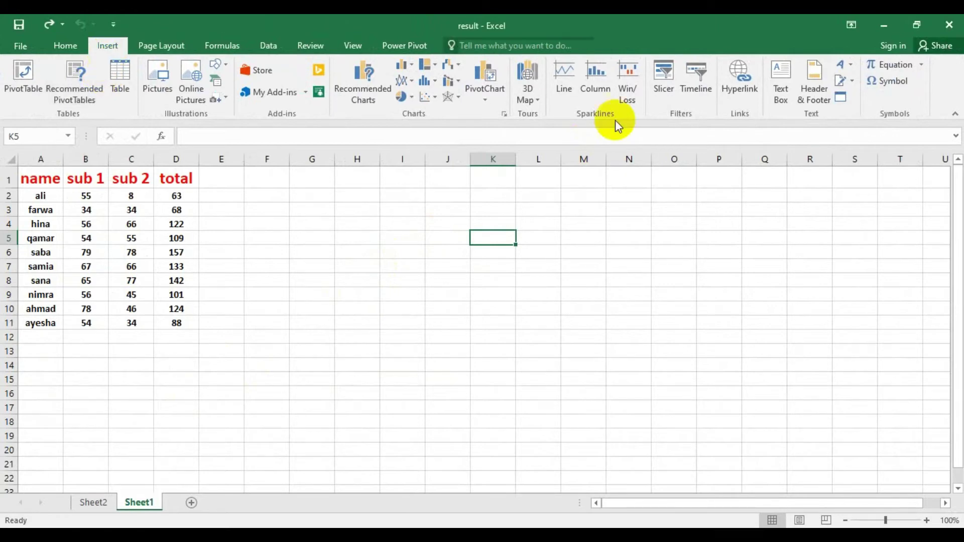
- In the Object dialog, explore Create from File and Browse, then pick Microsoft Word Document under Create New
{"action": "left_click", "coordinate": [840, 97]}
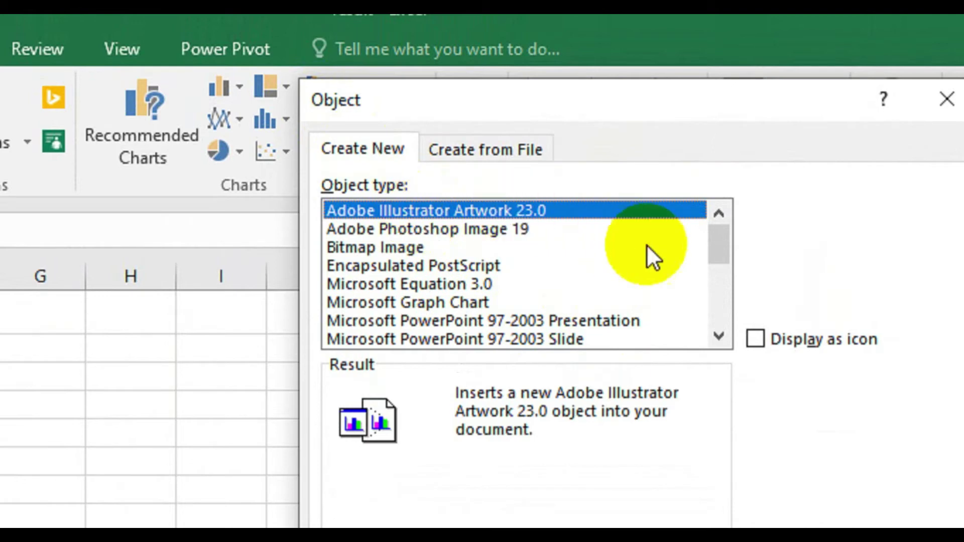
{"action": "mouse_move", "coordinate": [707, 234]}
{"action": "left_mouse_down"}
{"action": "mouse_move", "coordinate": [709, 292]}
{"action": "mouse_move", "coordinate": [710, 239]}
{"action": "left_mouse_up"}
{"action": "left_click", "coordinate": [487, 154]}
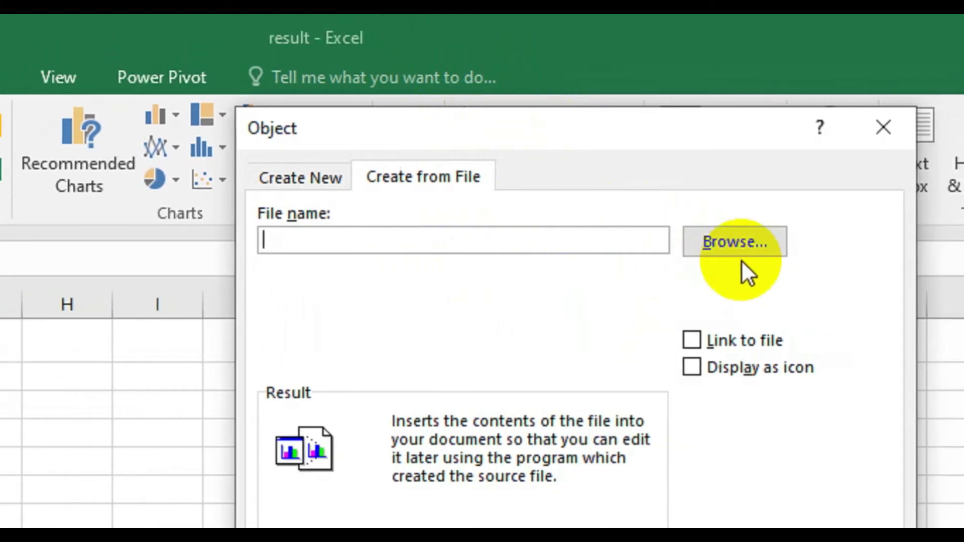
{"action": "left_click", "coordinate": [286, 176]}
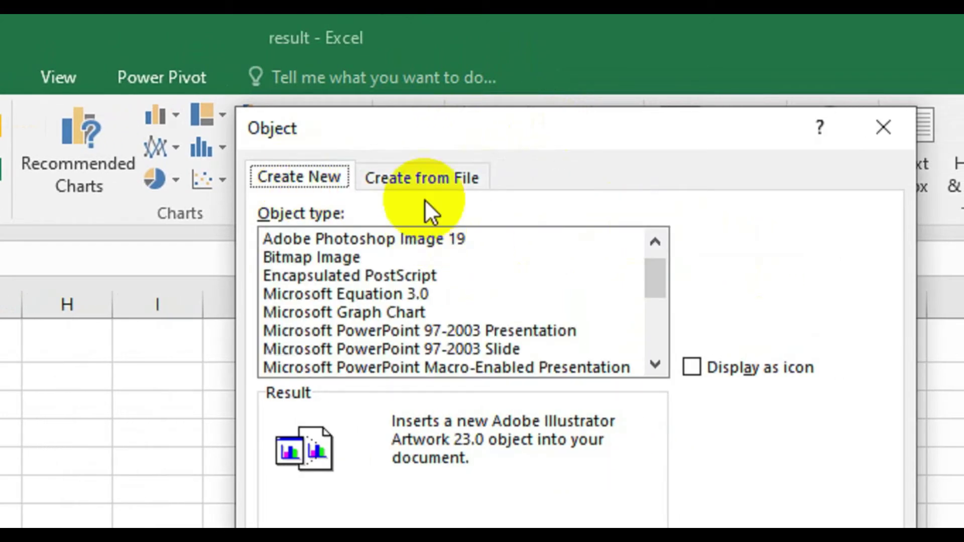
{"action": "left_click", "coordinate": [414, 175]}
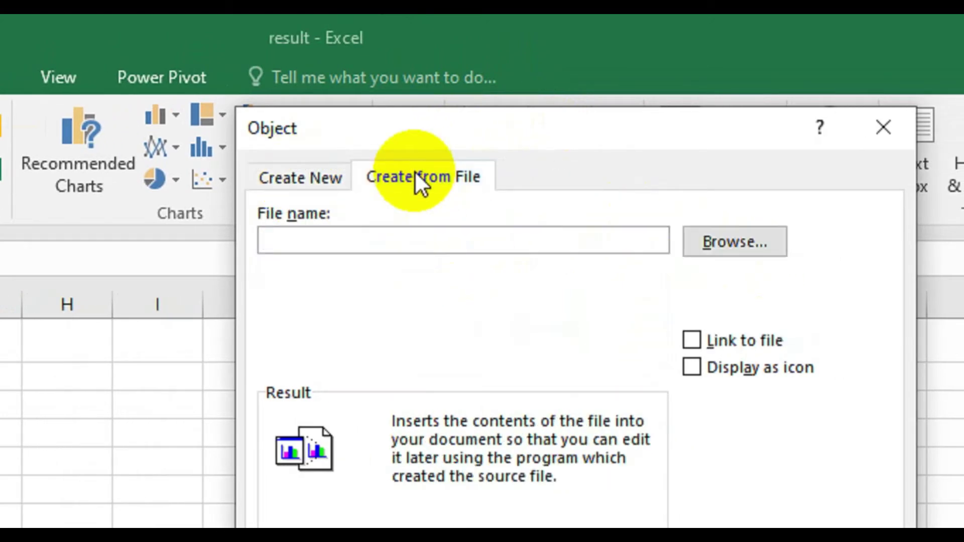
{"action": "left_click", "coordinate": [765, 244]}
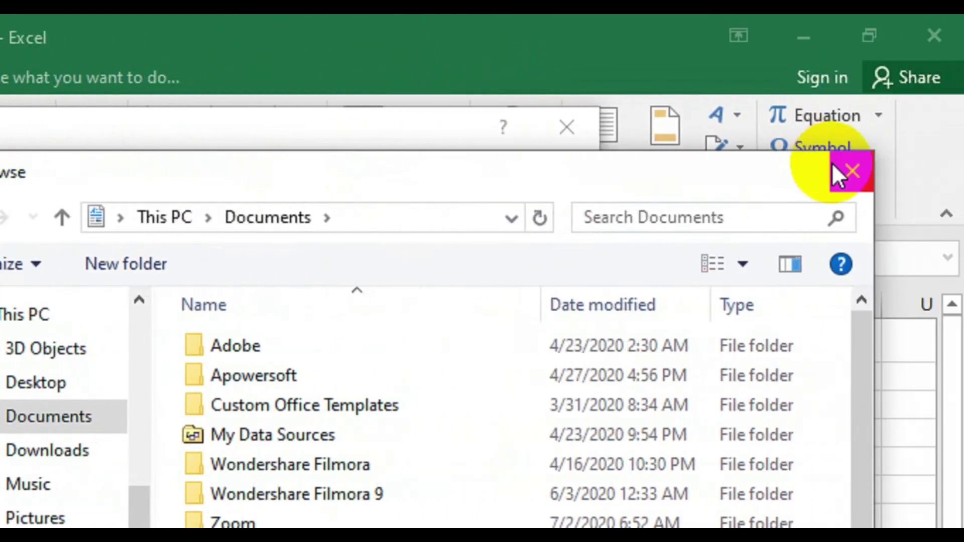
{"action": "left_click", "coordinate": [842, 166]}
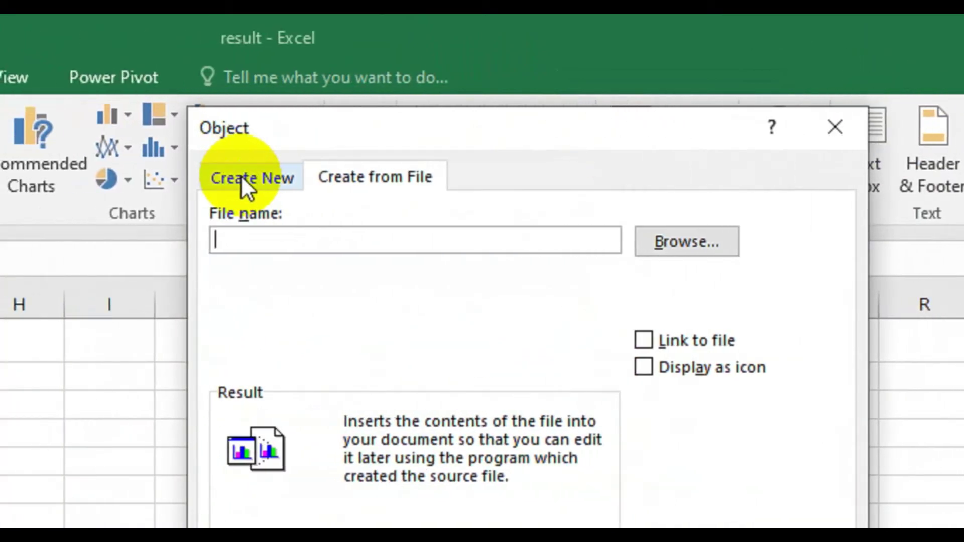
{"action": "left_click", "coordinate": [240, 175]}
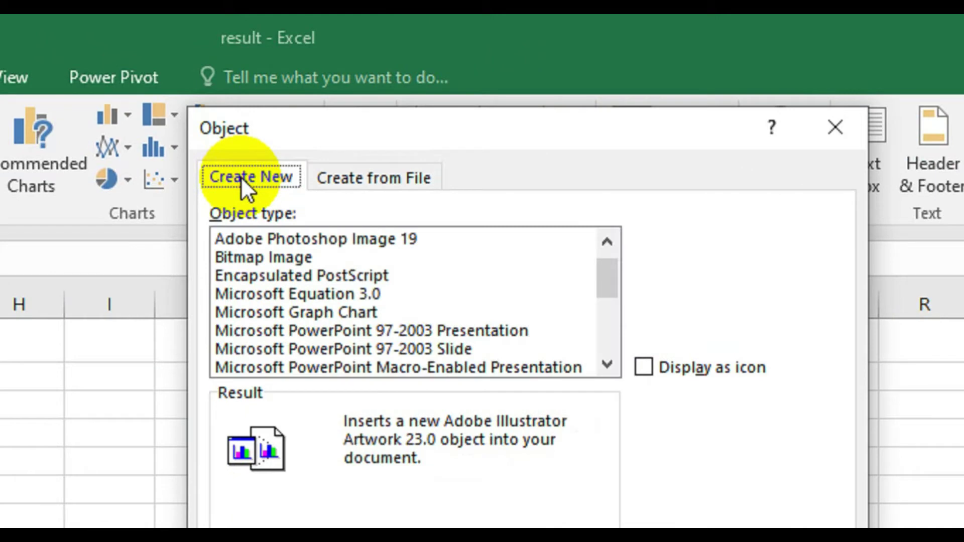
{"action": "left_click", "coordinate": [613, 326]}
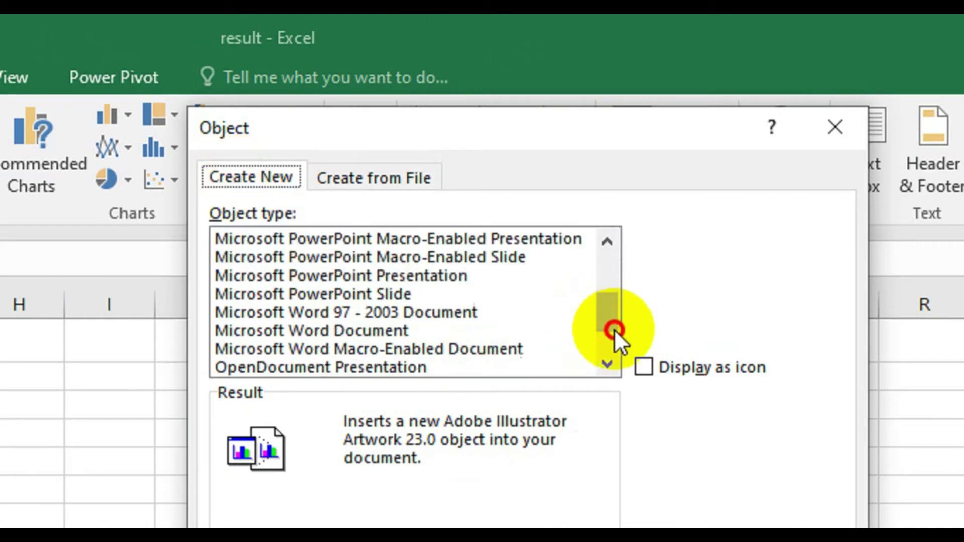
{"action": "left_click", "coordinate": [340, 332]}
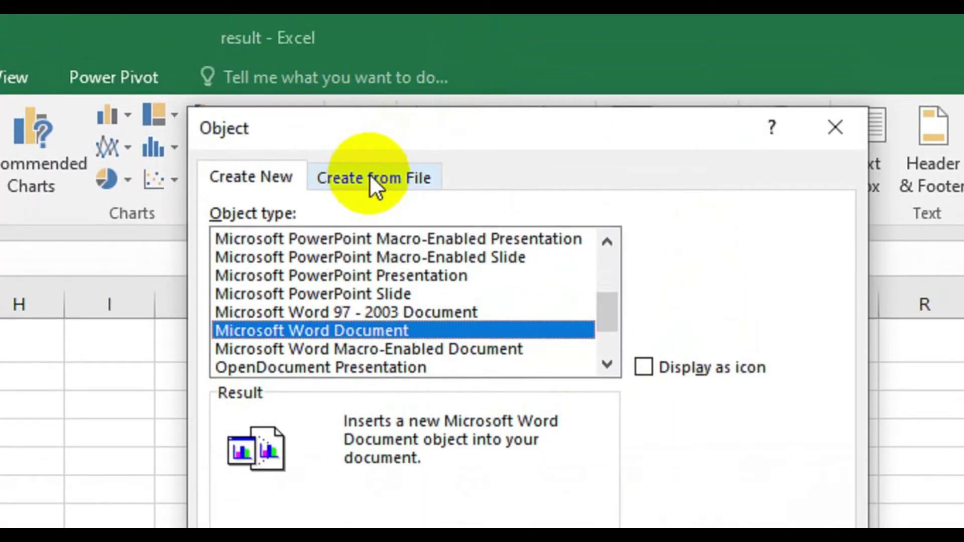
- Try the Display as icon and Link to file options under Create from File, then clear them
{"action": "left_click", "coordinate": [372, 183]}
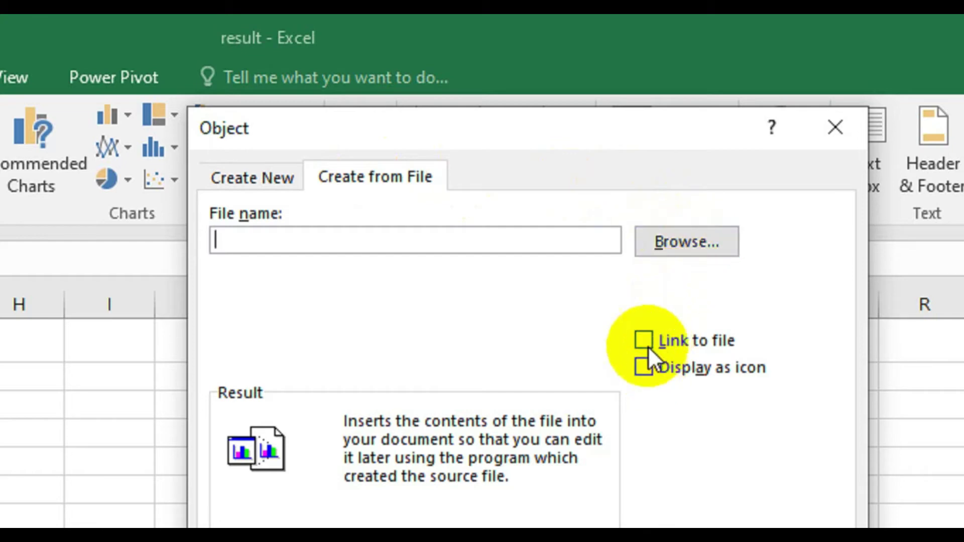
{"action": "left_click", "coordinate": [646, 368]}
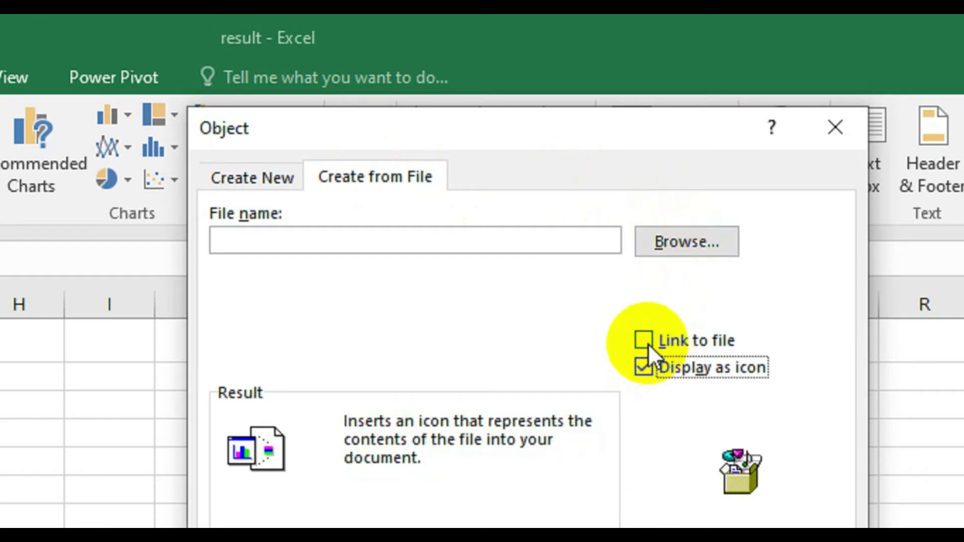
{"action": "left_click", "coordinate": [647, 343]}
{"action": "left_click", "coordinate": [647, 343]}
{"action": "left_click", "coordinate": [647, 377]}
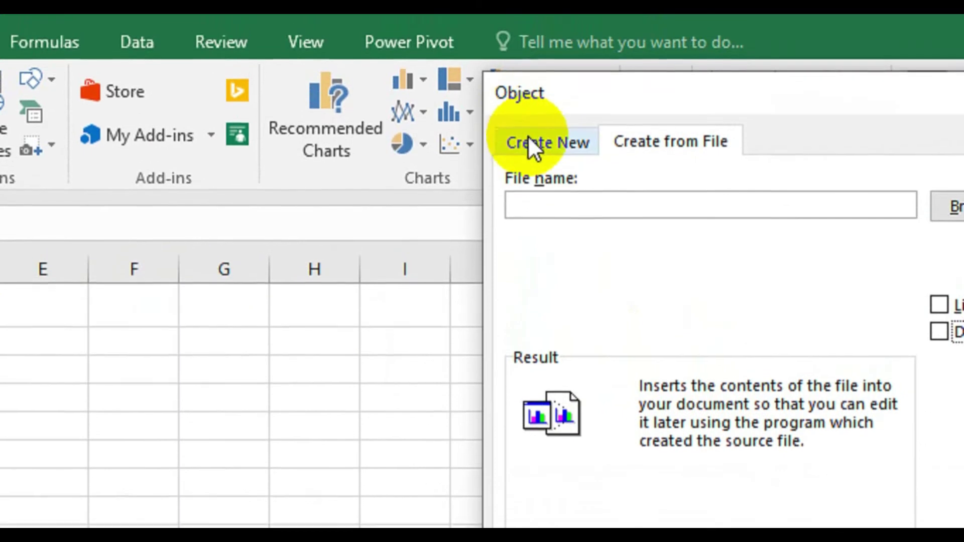
- Under Create New, tick Display as icon and view the Change Icon options without changing the icon
{"action": "left_click", "coordinate": [529, 146]}
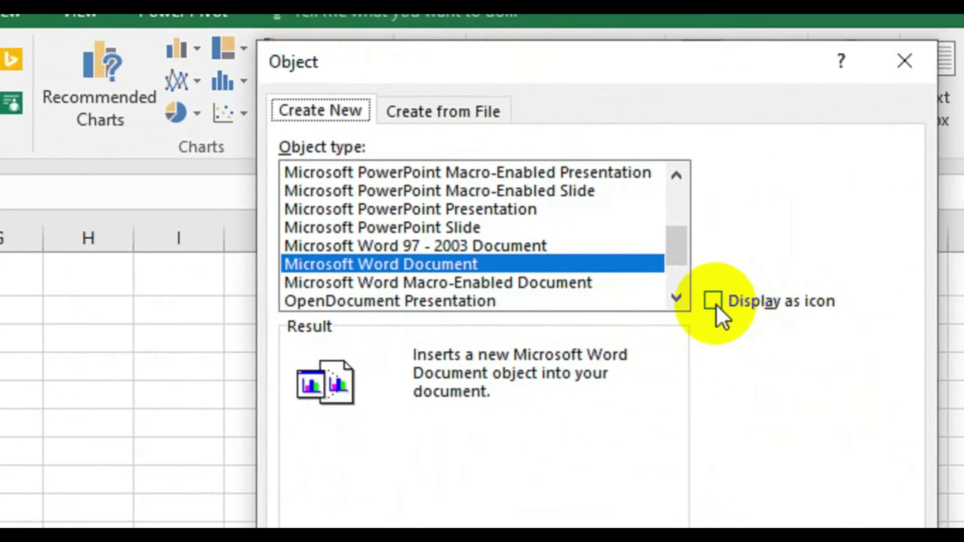
{"action": "left_click", "coordinate": [716, 303]}
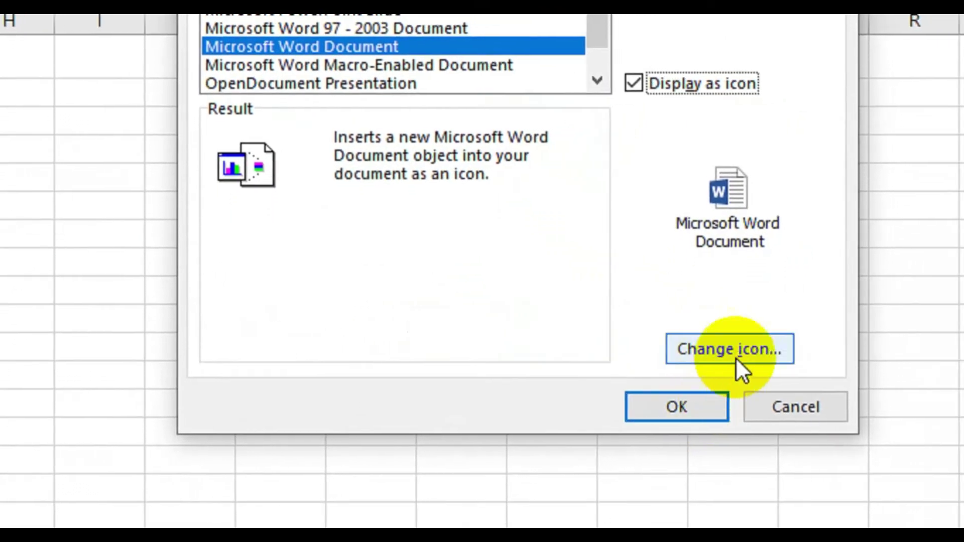
{"action": "left_click", "coordinate": [749, 353]}
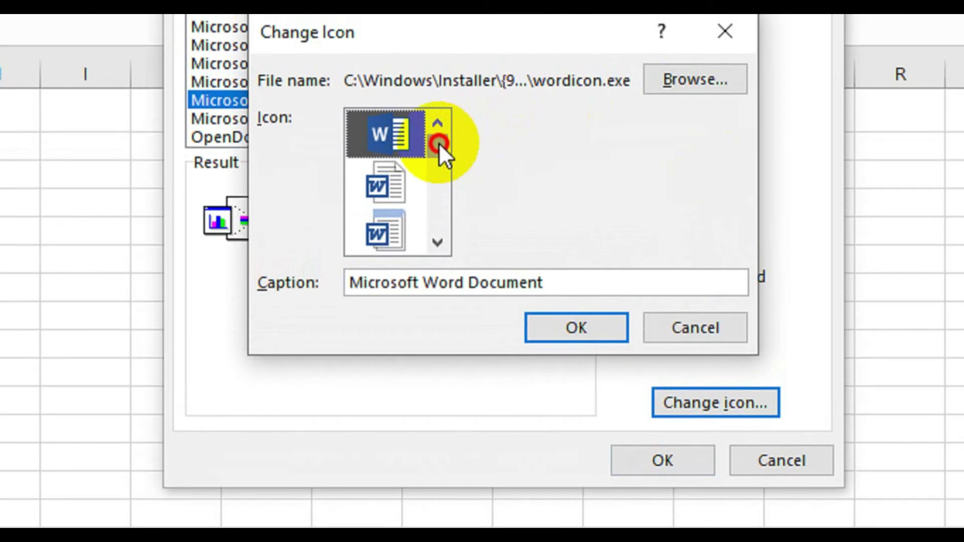
{"action": "mouse_move", "coordinate": [439, 142]}
{"action": "left_mouse_down"}
{"action": "mouse_move", "coordinate": [432, 234]}
{"action": "mouse_move", "coordinate": [441, 132]}
{"action": "left_mouse_up"}
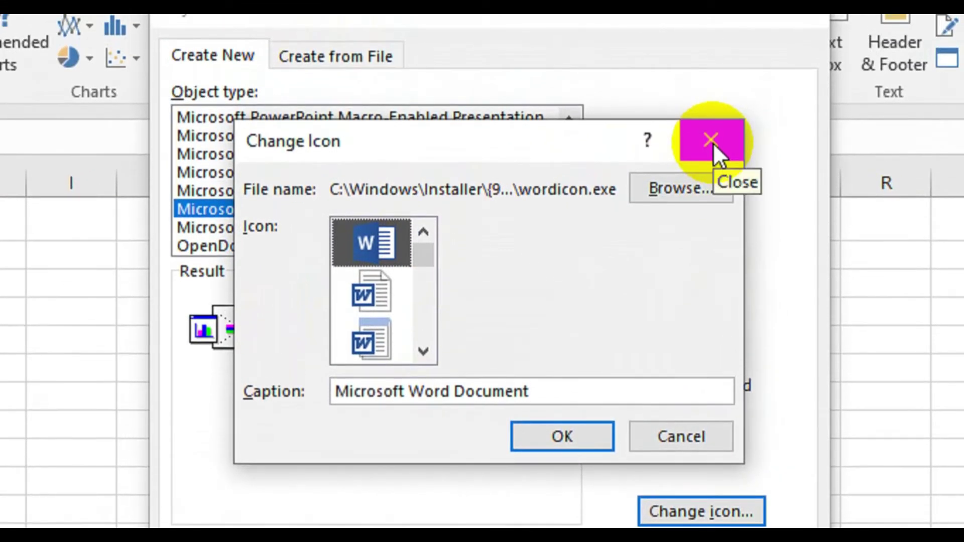
{"action": "left_click", "coordinate": [711, 140]}
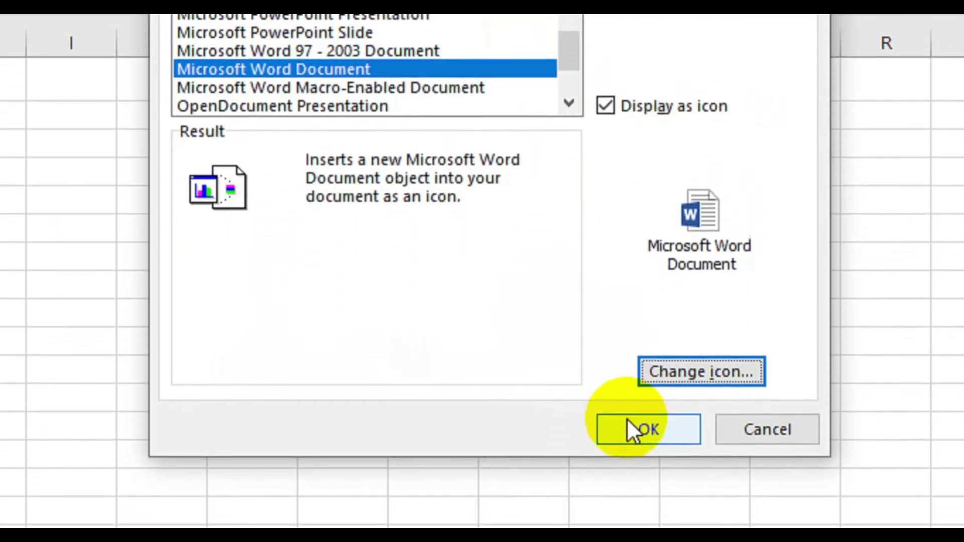
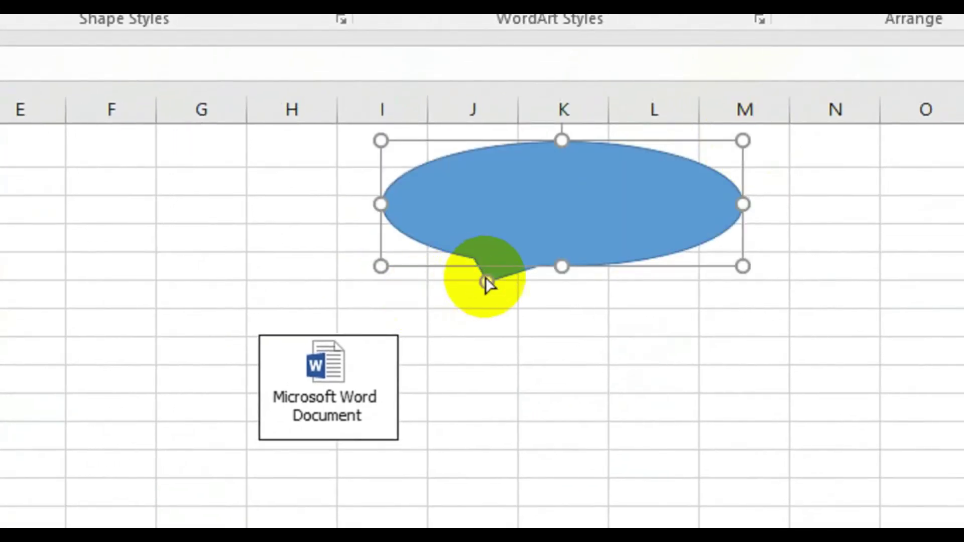
- Point the callout's tail at the Word document icon and make the callout narrower
{"action": "left_click_drag", "start_coordinate": [486, 281], "coordinate": [380, 329]}
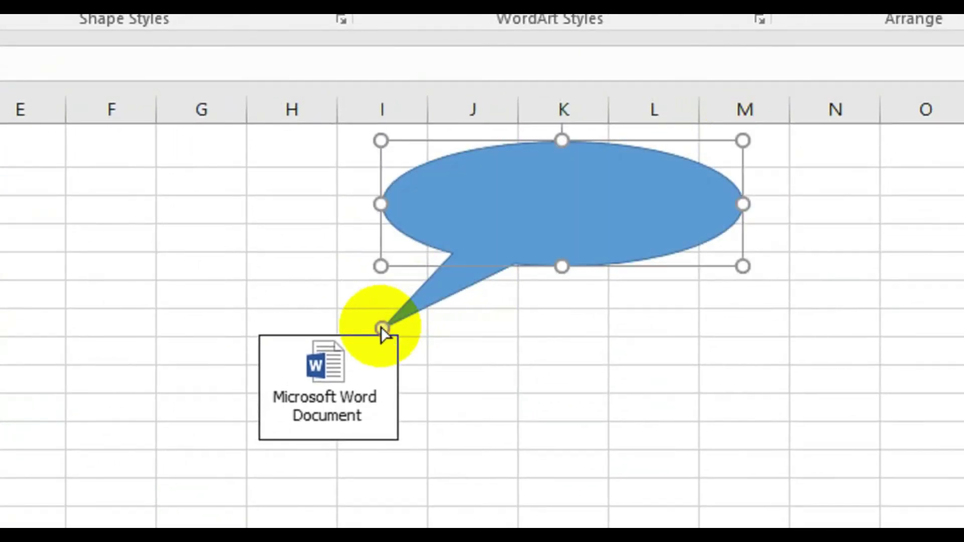
{"action": "left_click_drag", "start_coordinate": [742, 140], "coordinate": [688, 142]}
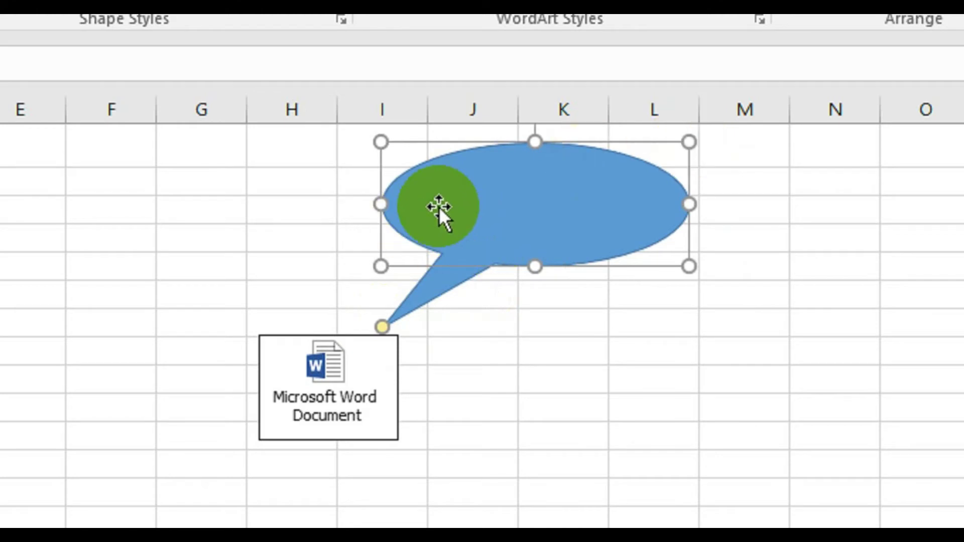
{"action": "left_click", "coordinate": [554, 172]}
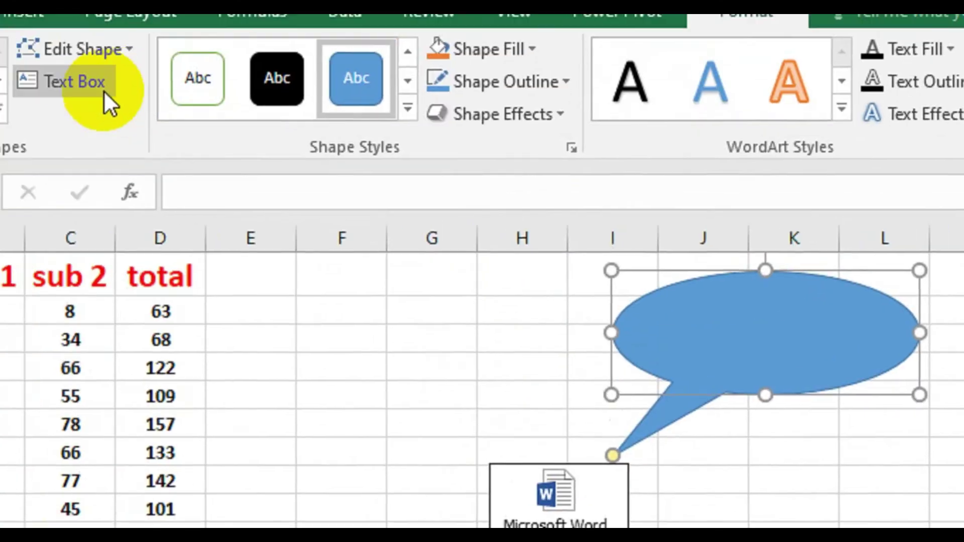
- Label the callout 'click here t0 open this document', fixing the typos while typing
{"action": "left_click", "coordinate": [194, 127]}
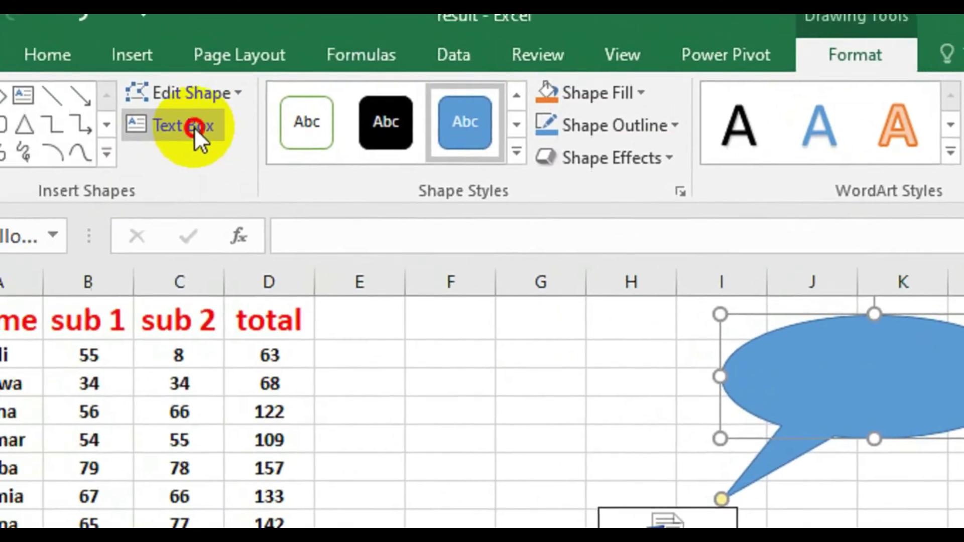
{"action": "left_click", "coordinate": [731, 374]}
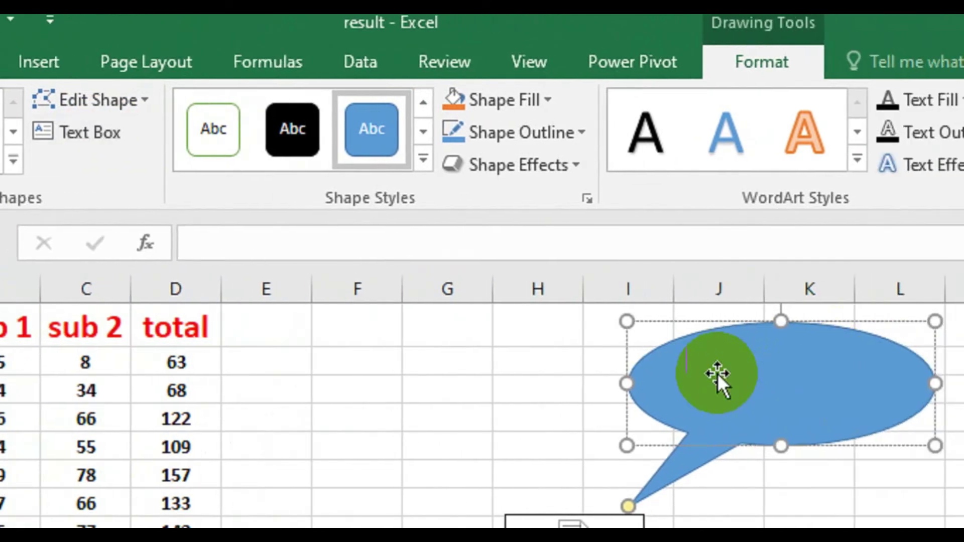
{"action": "left_click", "coordinate": [716, 372]}
{"action": "type", "text": "click here too op"}
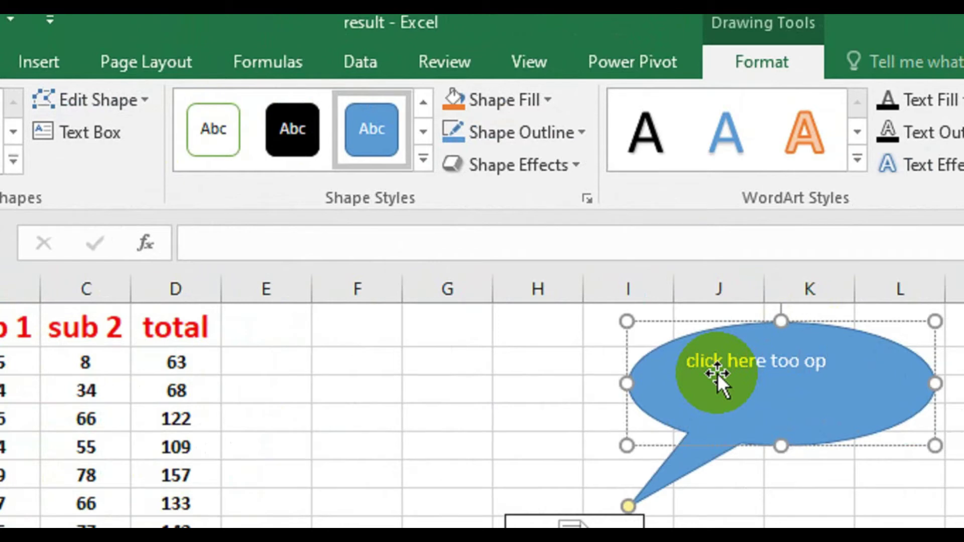
{"action": "key", "text": "BackSpace"}
{"action": "key", "text": "BackSpace"}
{"action": "key", "text": "BackSpace"}
{"action": "key", "text": "BackSpace"}
{"action": "key", "text": "BackSpace"}
{"action": "type", "text": "0 open this"}
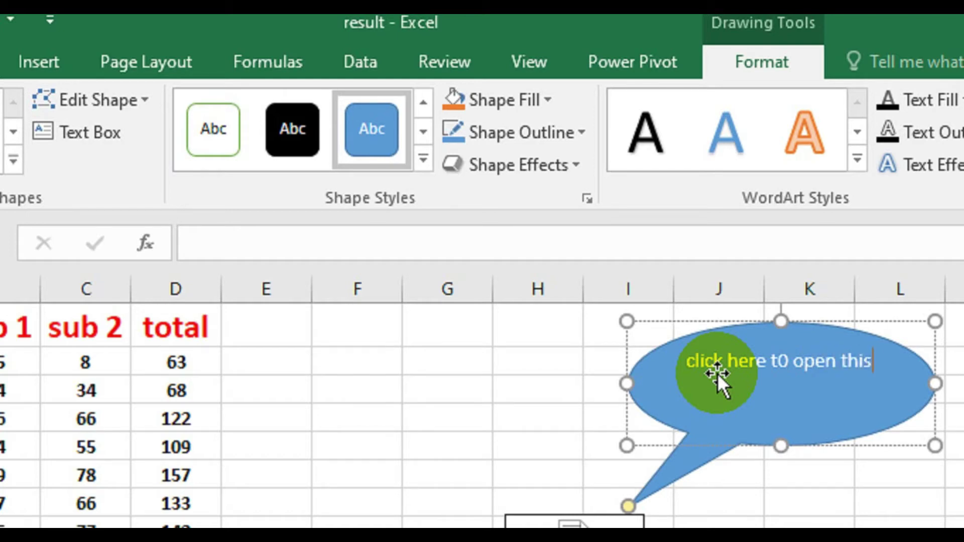
{"action": "type", "text": " documet"}
{"action": "key", "text": "BackSpace"}
{"action": "type", "text": "nt"}
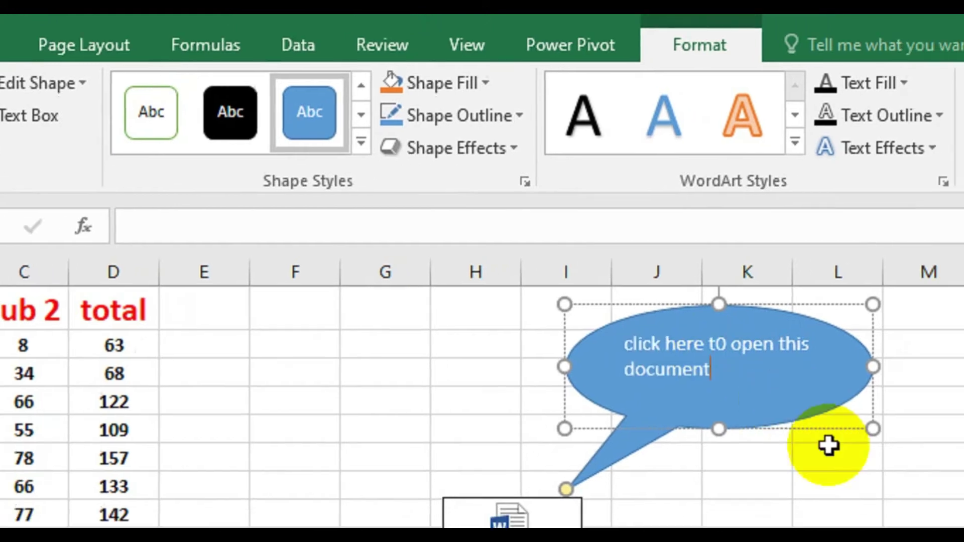
{"action": "left_click", "coordinate": [908, 502]}
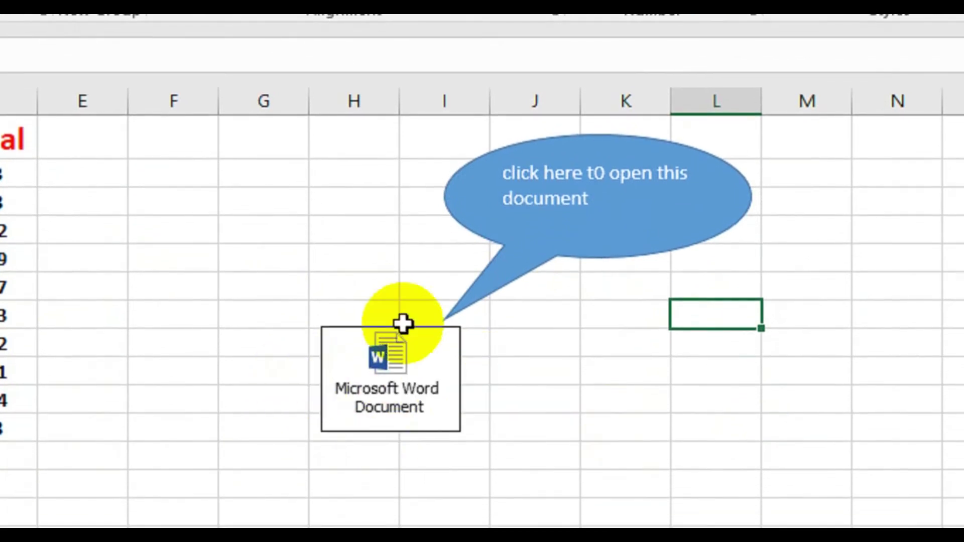
- Move the embedded Word document icon onto the tip of the callout's tail
{"action": "left_click", "coordinate": [401, 400]}
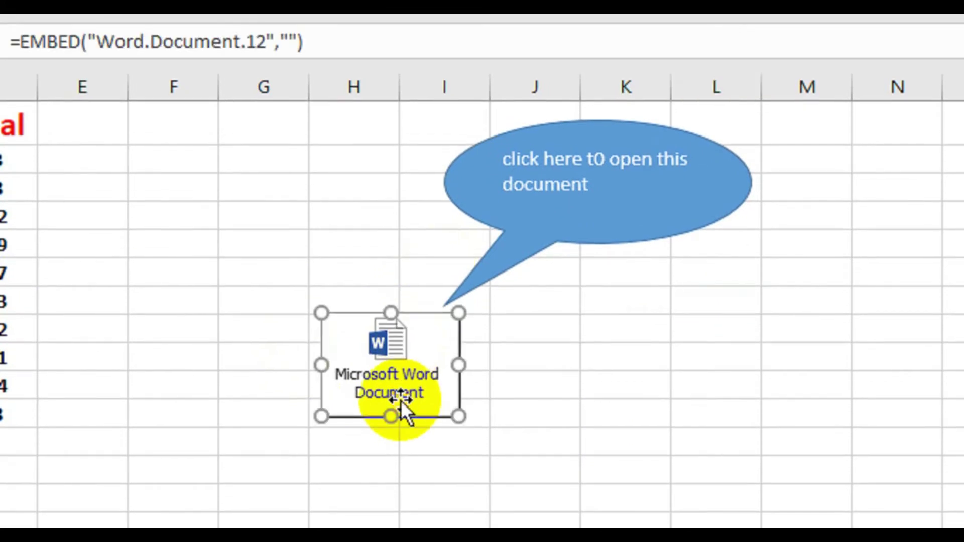
{"action": "left_click_drag", "start_coordinate": [416, 365], "coordinate": [396, 333]}
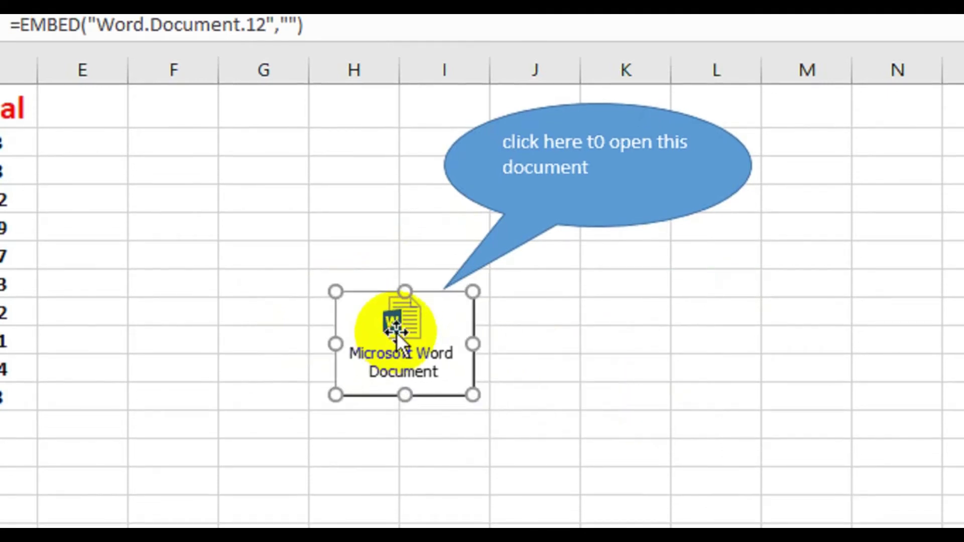
{"action": "left_click", "coordinate": [759, 349]}
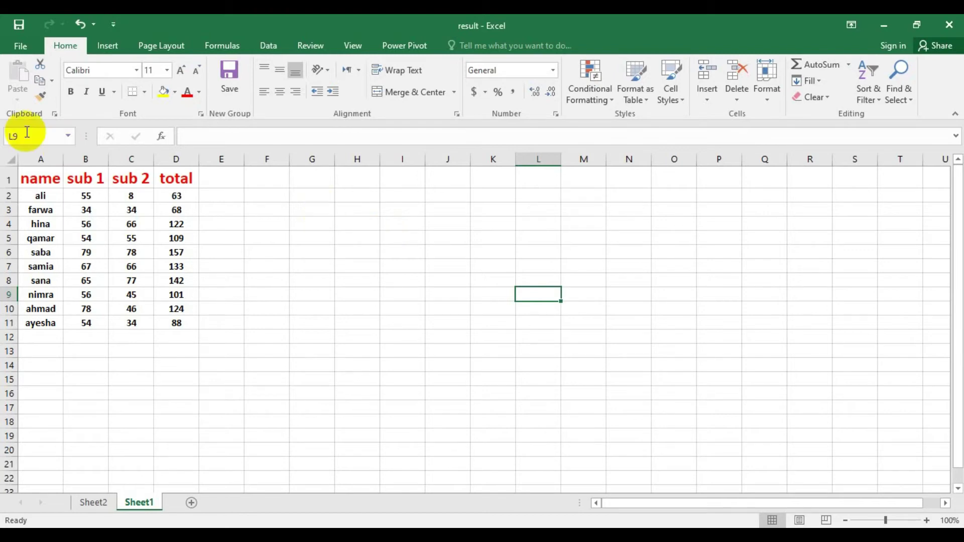
- Select the marks table and start a PivotTable with source range Sheet1!$A$1:$D$11
{"action": "left_click_drag", "start_coordinate": [22, 180], "coordinate": [159, 315]}
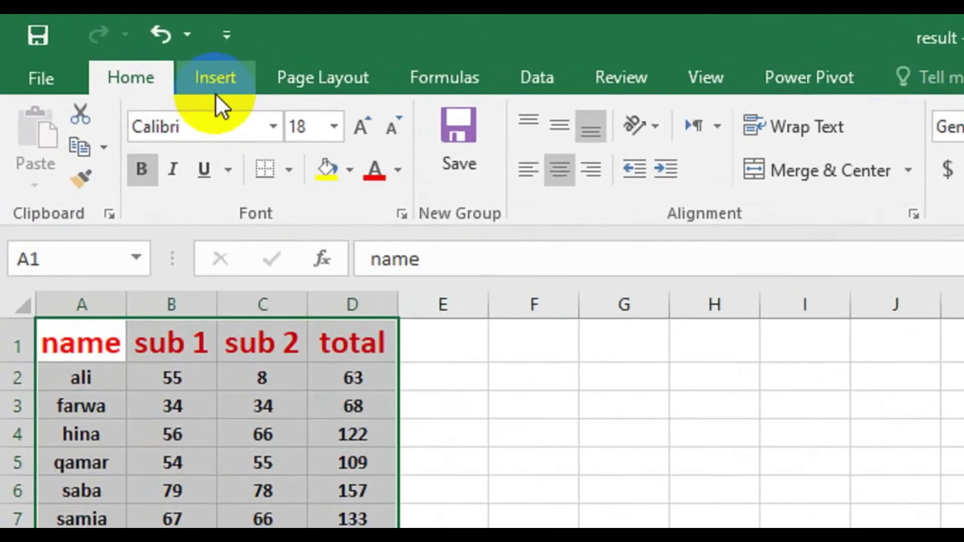
{"action": "left_click", "coordinate": [217, 95]}
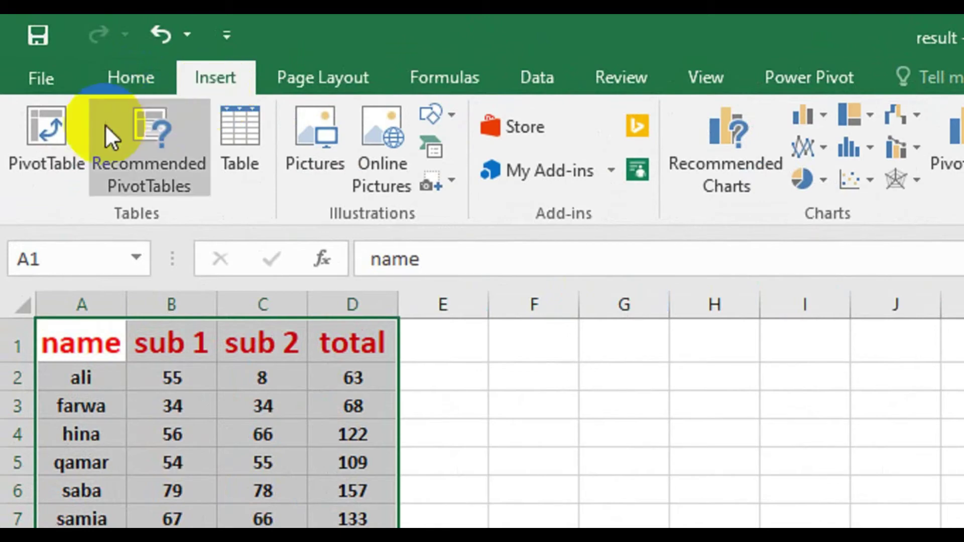
{"action": "left_click", "coordinate": [25, 167]}
{"action": "left_click", "coordinate": [25, 164]}
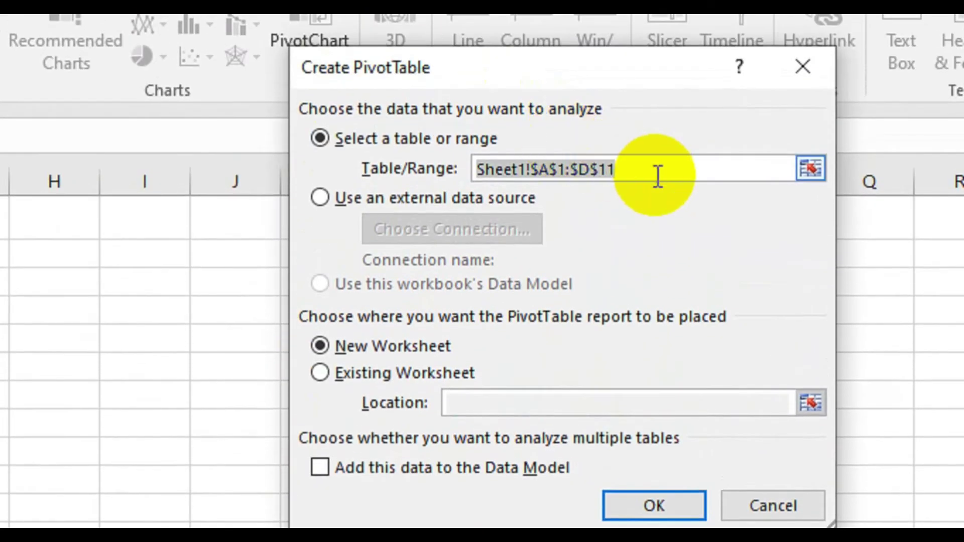
{"action": "left_click_drag", "start_coordinate": [656, 113], "coordinate": [487, 102]}
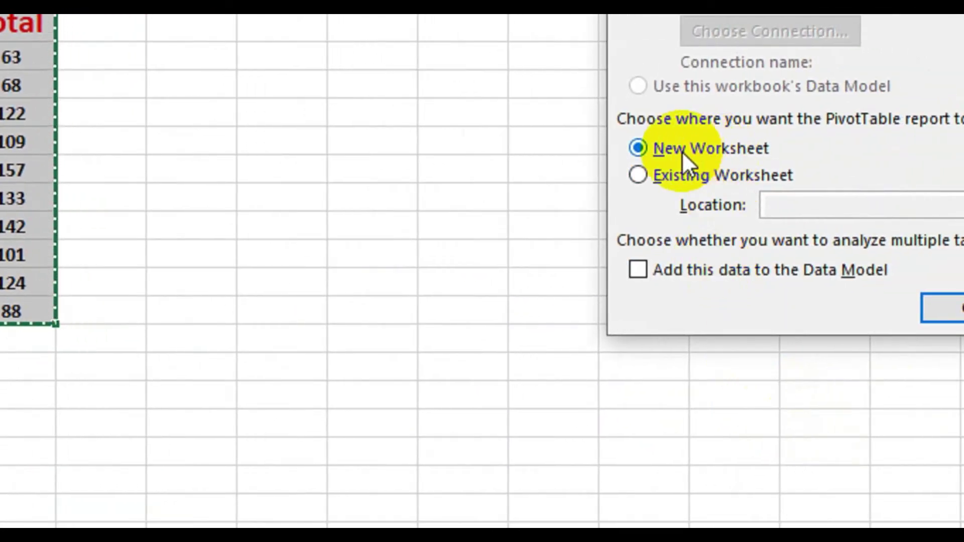
- Place the PivotTable on the existing worksheet and confirm to create PivotTable2
{"action": "left_click", "coordinate": [640, 173]}
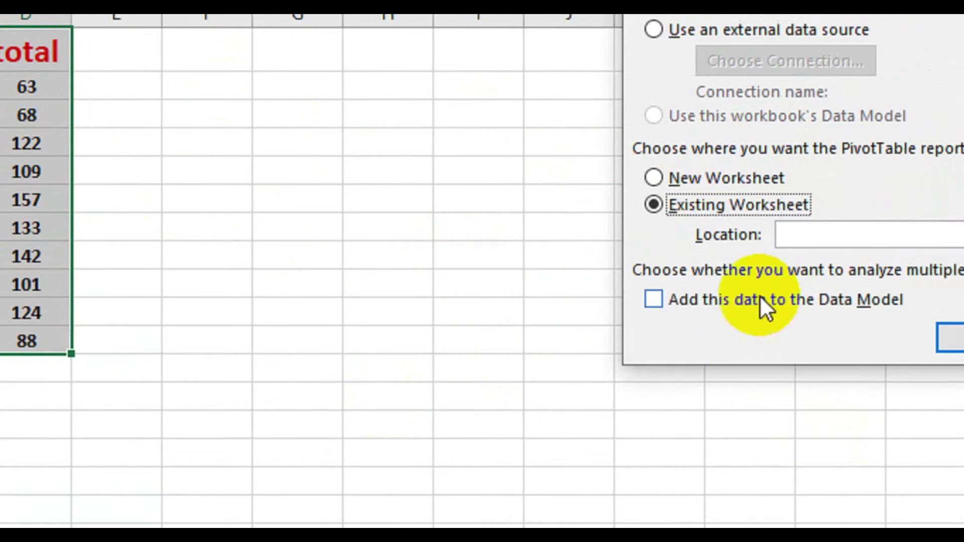
{"action": "left_click", "coordinate": [731, 341]}
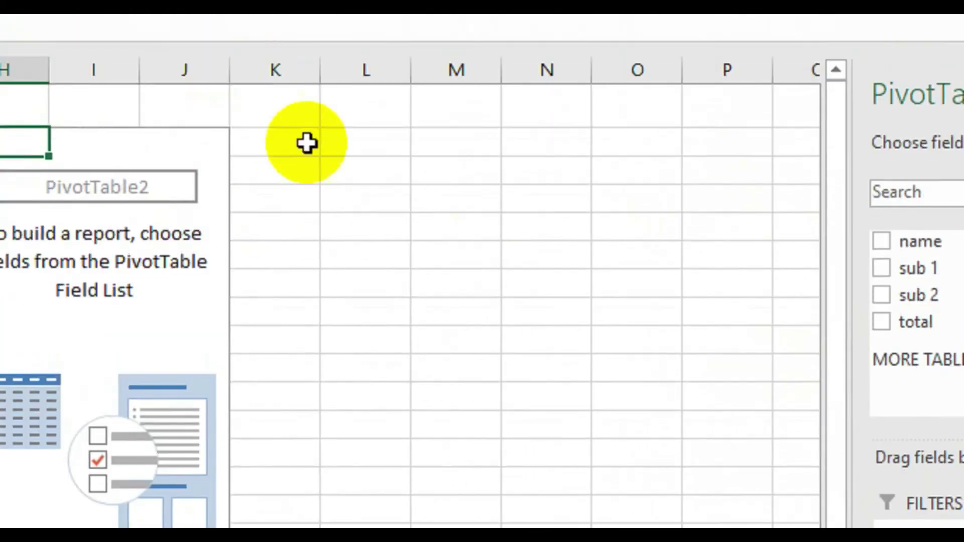
- Add name to the pivot rows, check its filter, and add sub 1 as column labels
{"action": "left_click", "coordinate": [286, 150]}
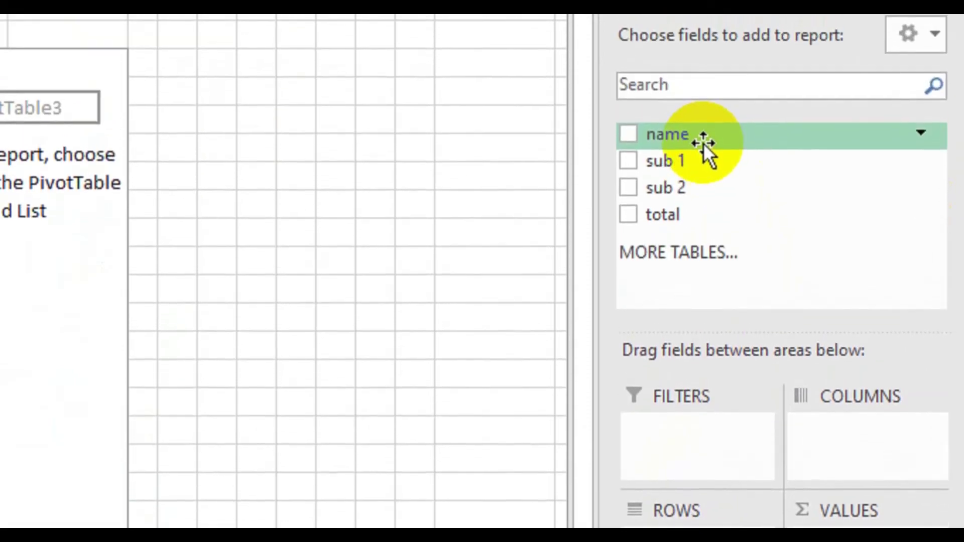
{"action": "left_click_drag", "start_coordinate": [703, 143], "coordinate": [677, 538]}
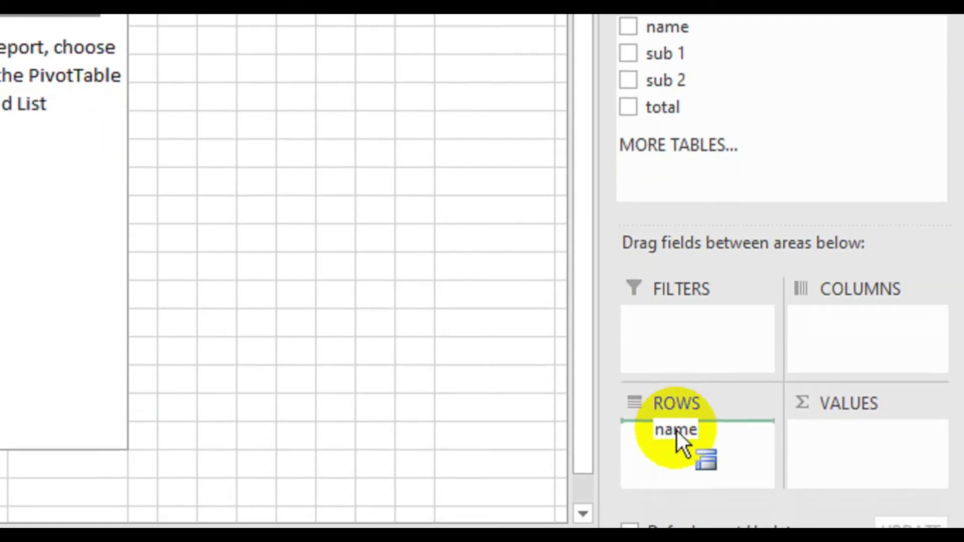
{"action": "left_click_drag", "start_coordinate": [677, 430], "coordinate": [664, 435]}
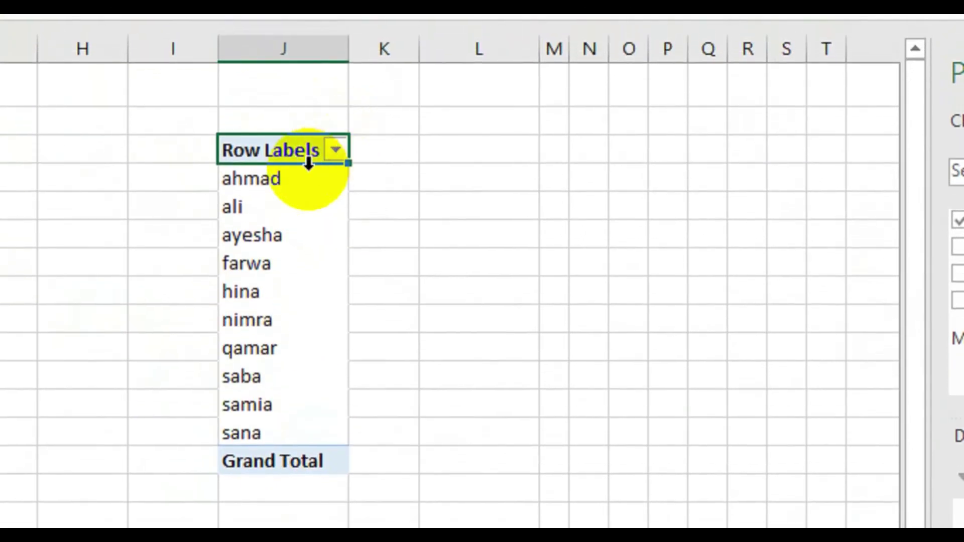
{"action": "left_click", "coordinate": [335, 150]}
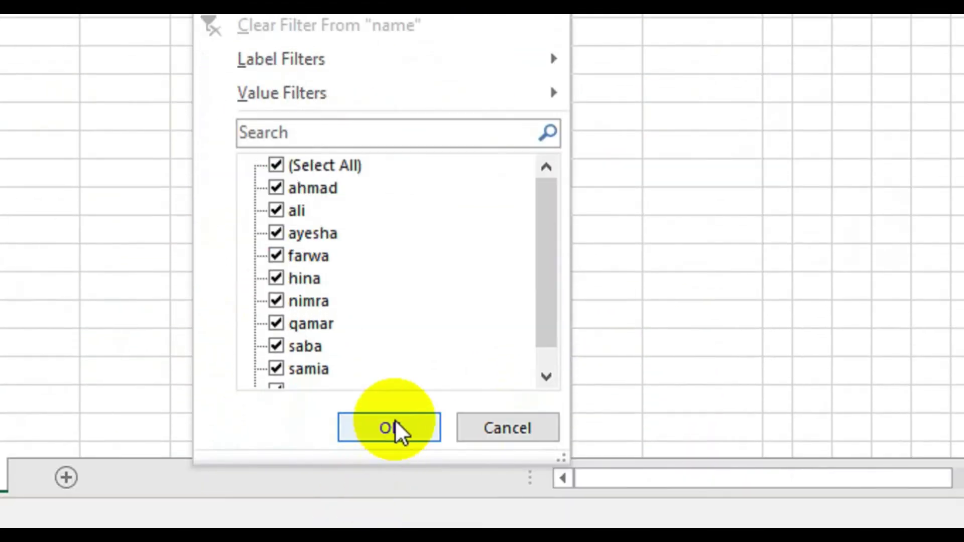
{"action": "left_click", "coordinate": [389, 426]}
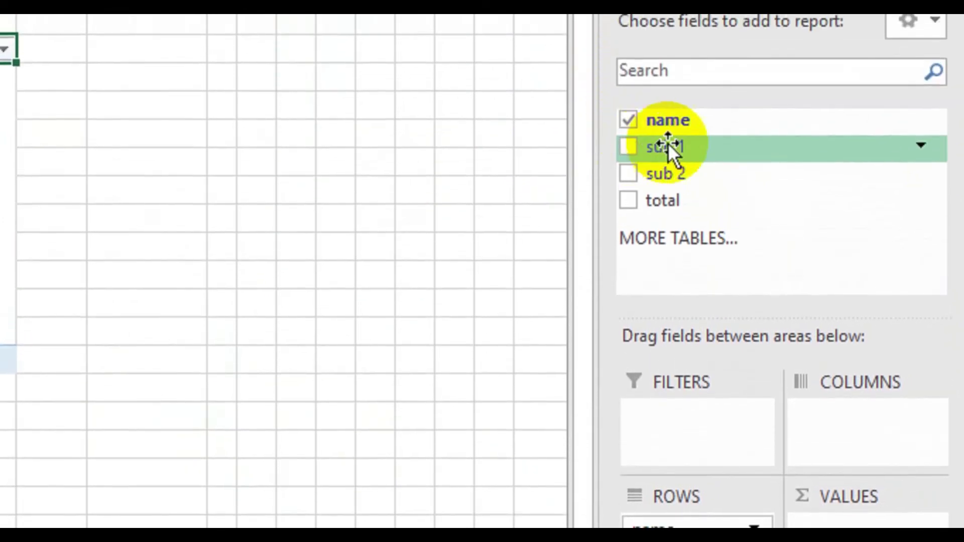
{"action": "left_click_drag", "start_coordinate": [697, 144], "coordinate": [823, 390]}
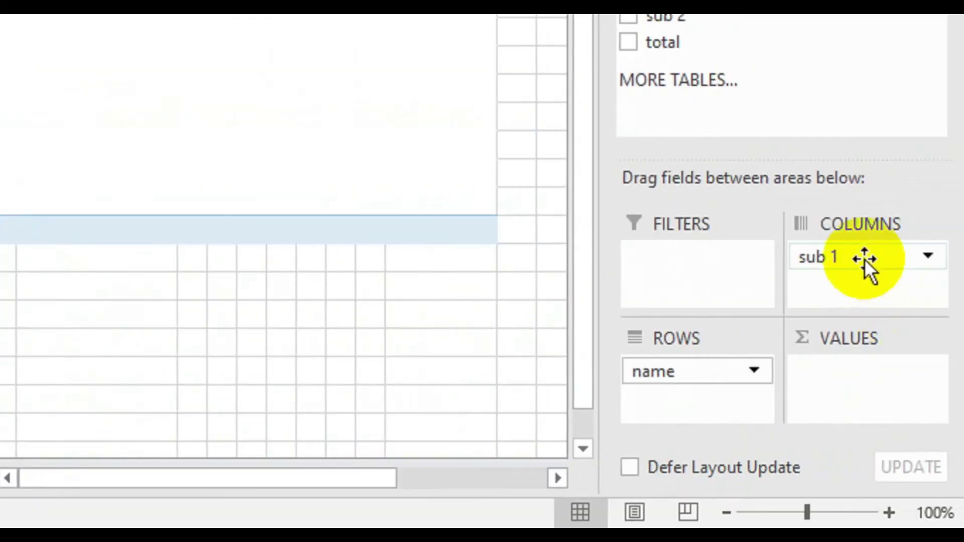
- Sum sub 1 and sub 2 in Values and add total to the column labels
{"action": "left_click_drag", "start_coordinate": [864, 258], "coordinate": [842, 374]}
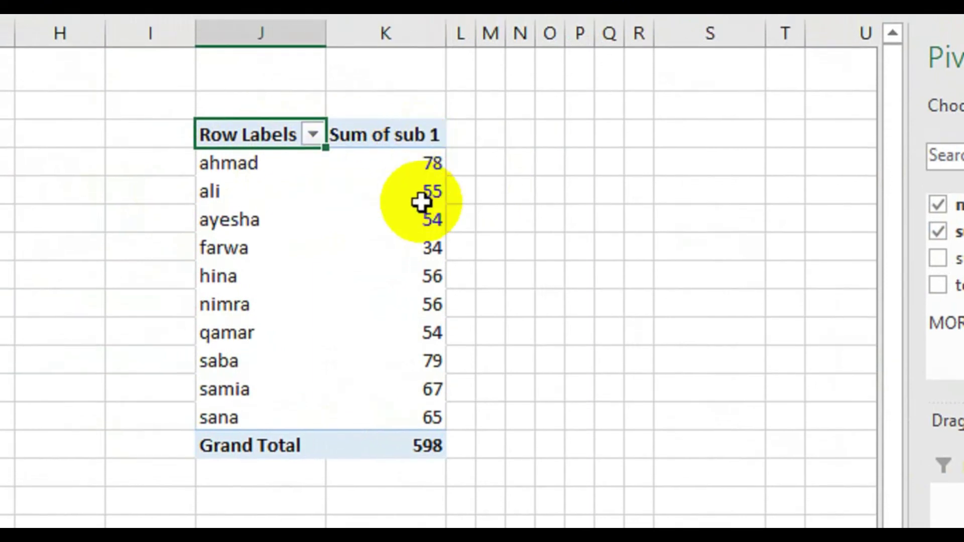
{"action": "mouse_move", "coordinate": [421, 202]}
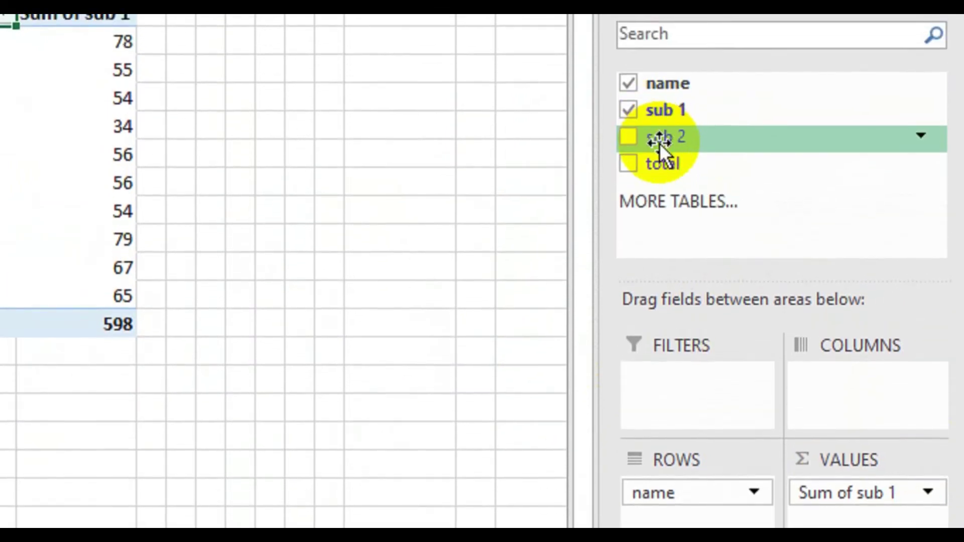
{"action": "left_click_drag", "start_coordinate": [658, 143], "coordinate": [795, 494]}
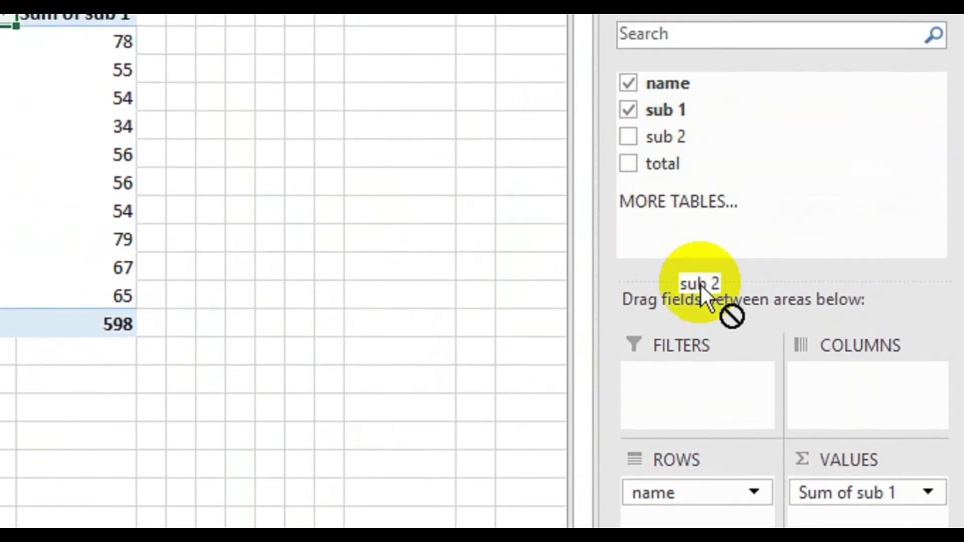
{"action": "left_click_drag", "start_coordinate": [796, 429], "coordinate": [815, 454]}
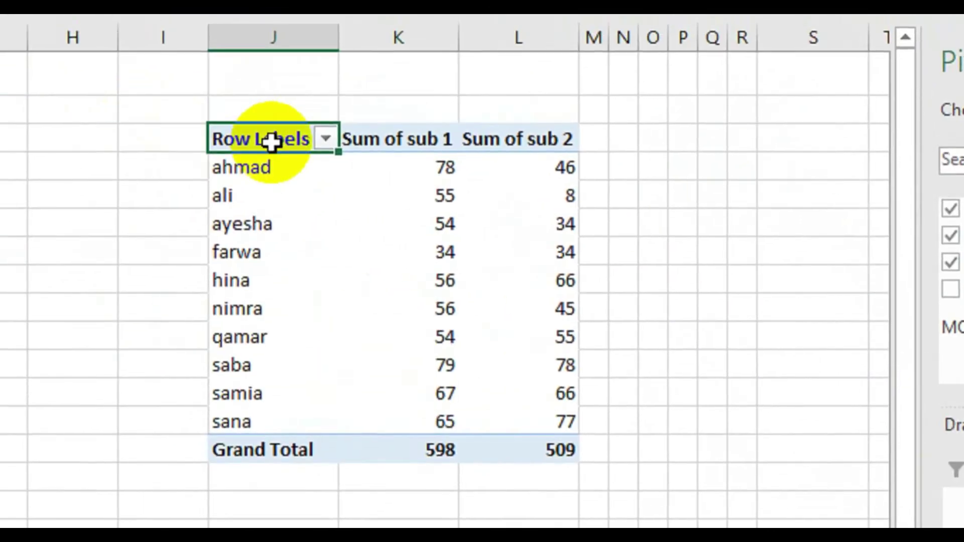
{"action": "left_click", "coordinate": [415, 138]}
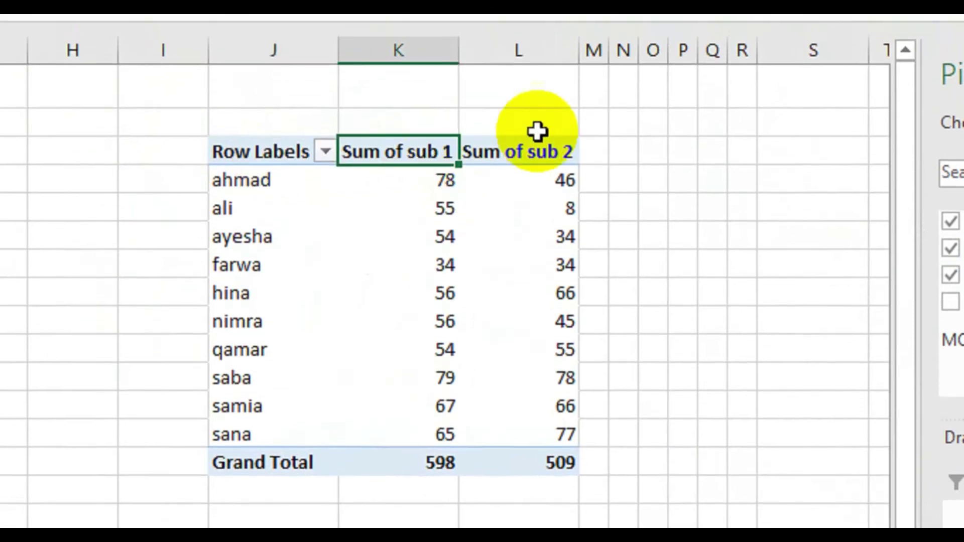
{"action": "left_click", "coordinate": [545, 160]}
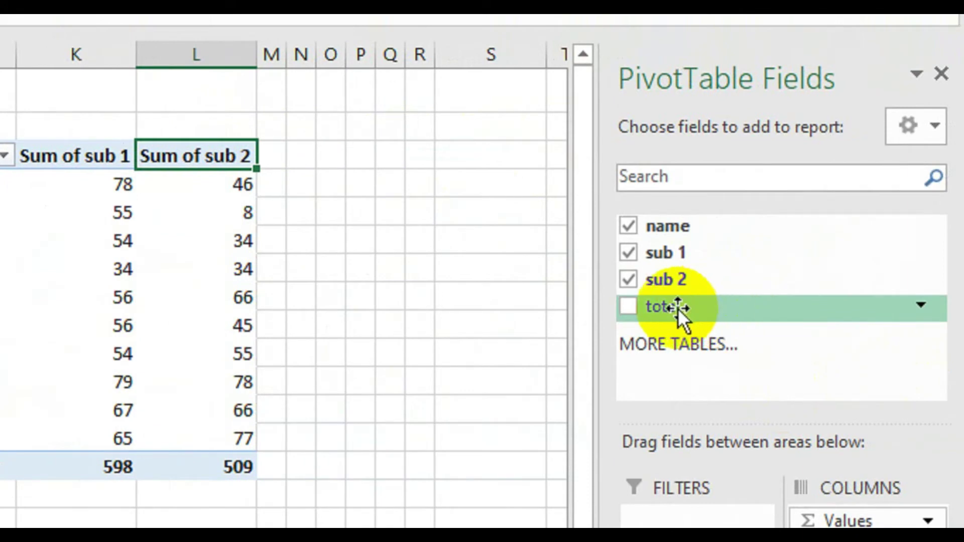
{"action": "left_click_drag", "start_coordinate": [678, 308], "coordinate": [841, 541]}
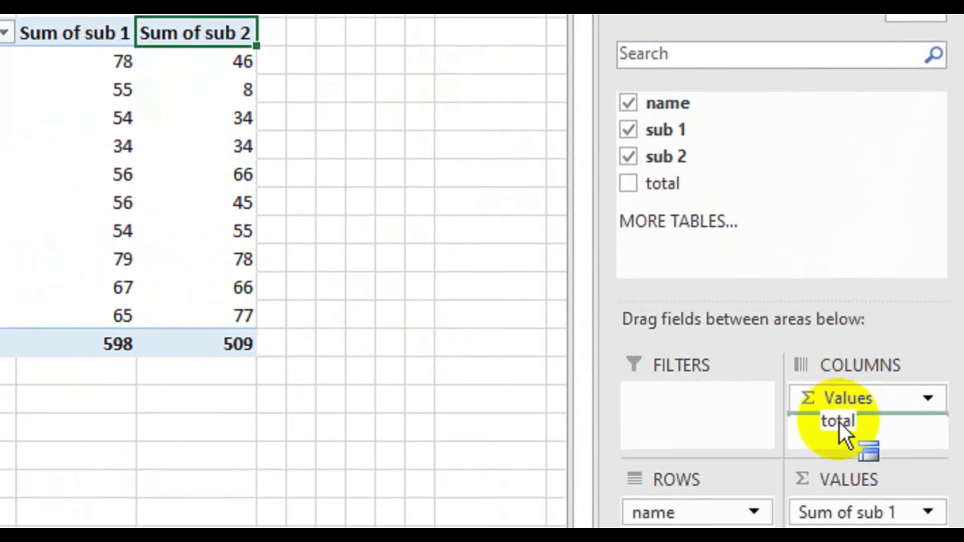
{"action": "left_click_drag", "start_coordinate": [842, 429], "coordinate": [839, 431]}
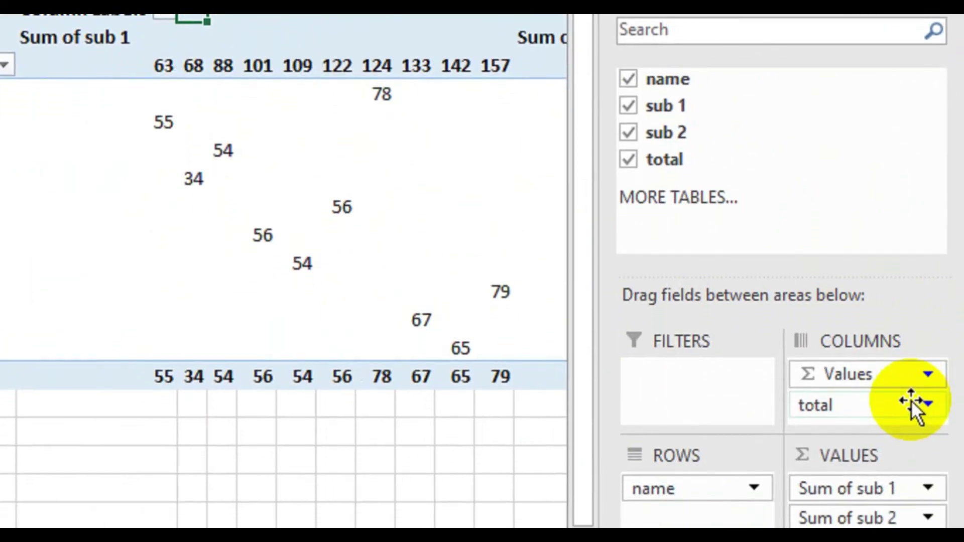
- Undo total as columns, try it as a filter, then add Sum of total to Values
{"action": "key", "text": "ctrl+z"}
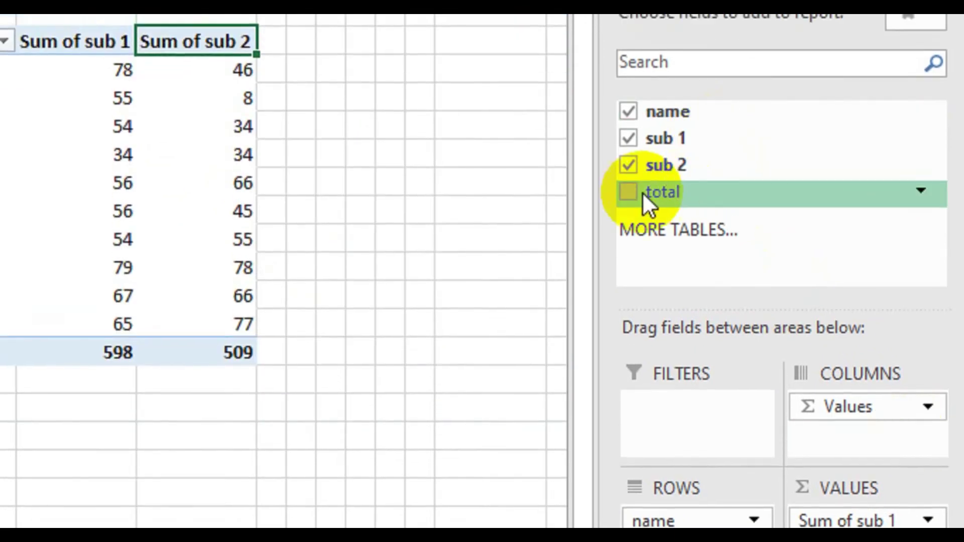
{"action": "left_click_drag", "start_coordinate": [647, 191], "coordinate": [654, 416]}
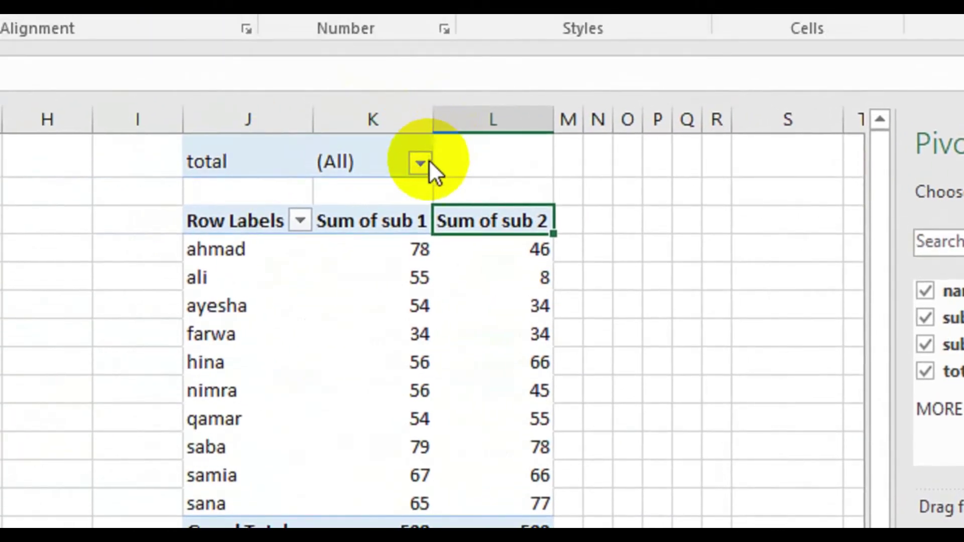
{"action": "left_click", "coordinate": [420, 138]}
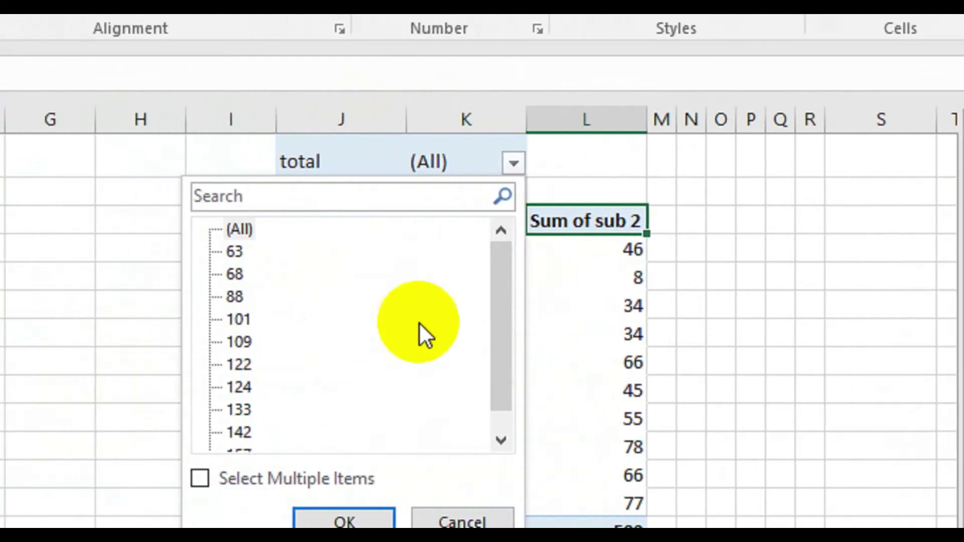
{"action": "left_click_drag", "start_coordinate": [496, 291], "coordinate": [501, 411]}
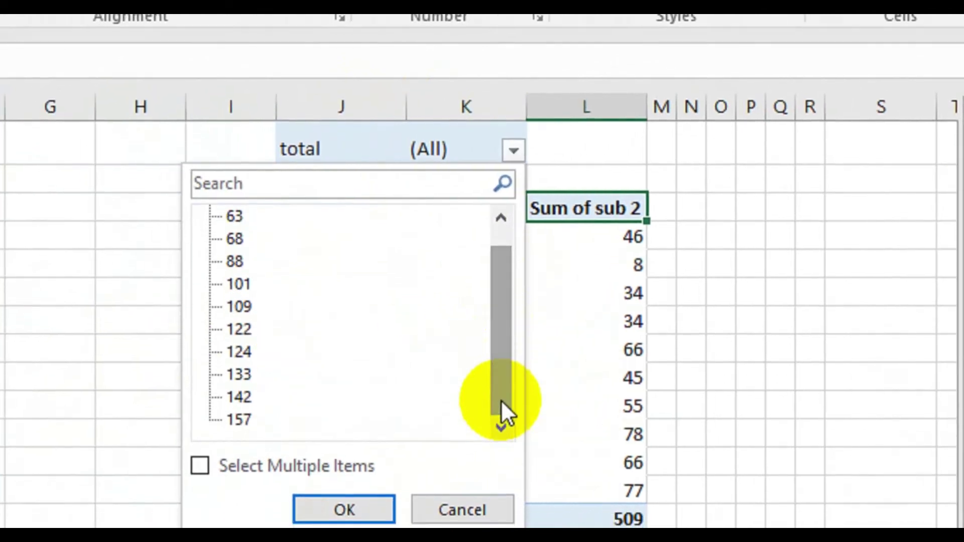
{"action": "left_click", "coordinate": [688, 144]}
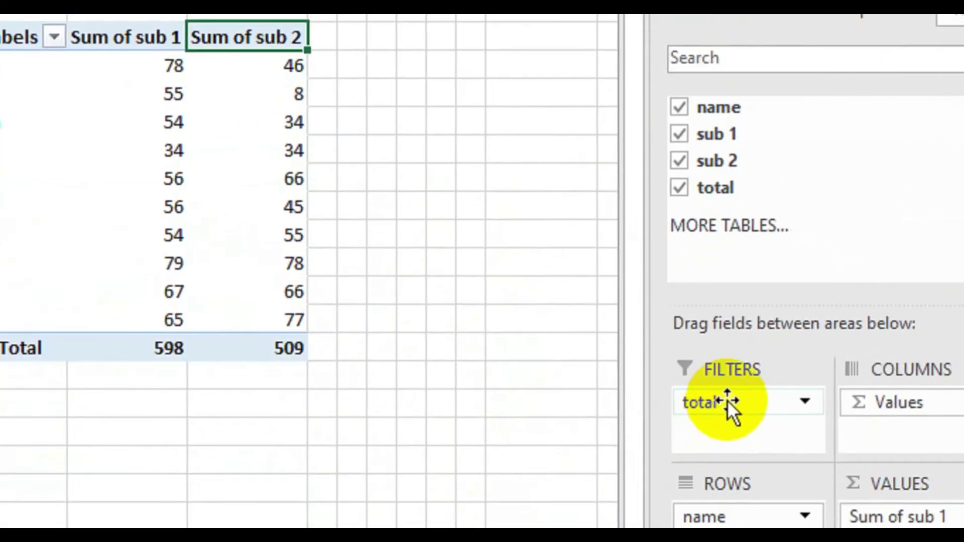
{"action": "left_click_drag", "start_coordinate": [814, 405], "coordinate": [696, 241]}
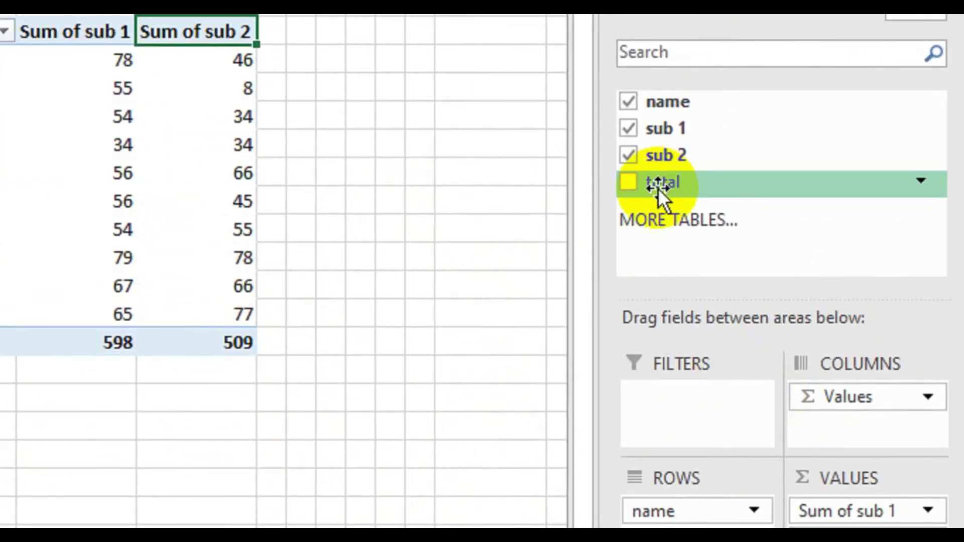
{"action": "left_click_drag", "start_coordinate": [658, 188], "coordinate": [809, 541]}
{"action": "left_click_drag", "start_coordinate": [809, 421], "coordinate": [823, 413]}
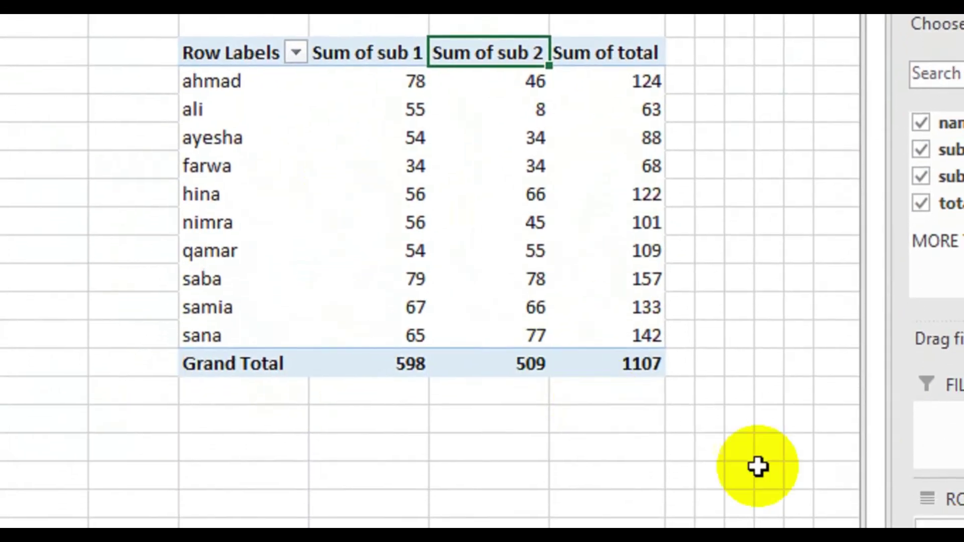
{"action": "left_click", "coordinate": [732, 418]}
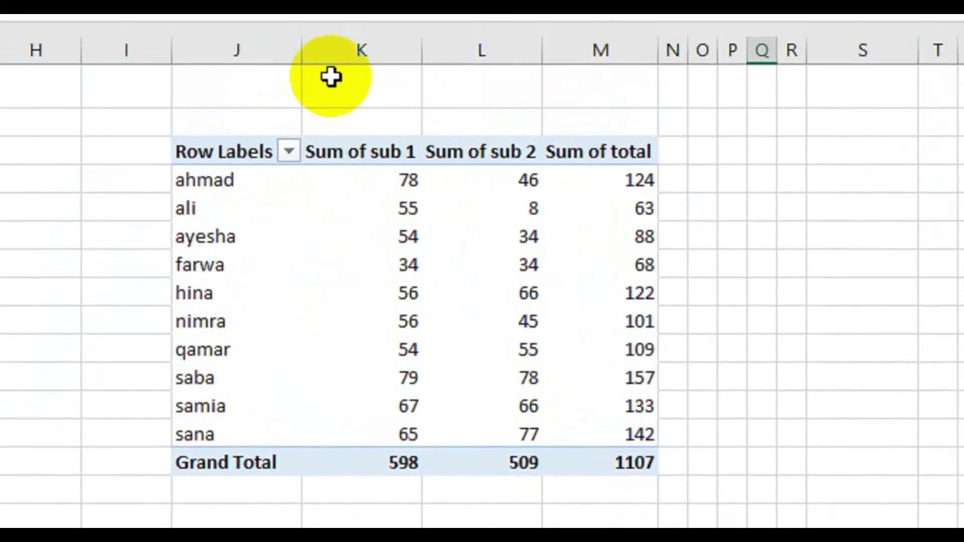
{"action": "mouse_move", "coordinate": [564, 215]}
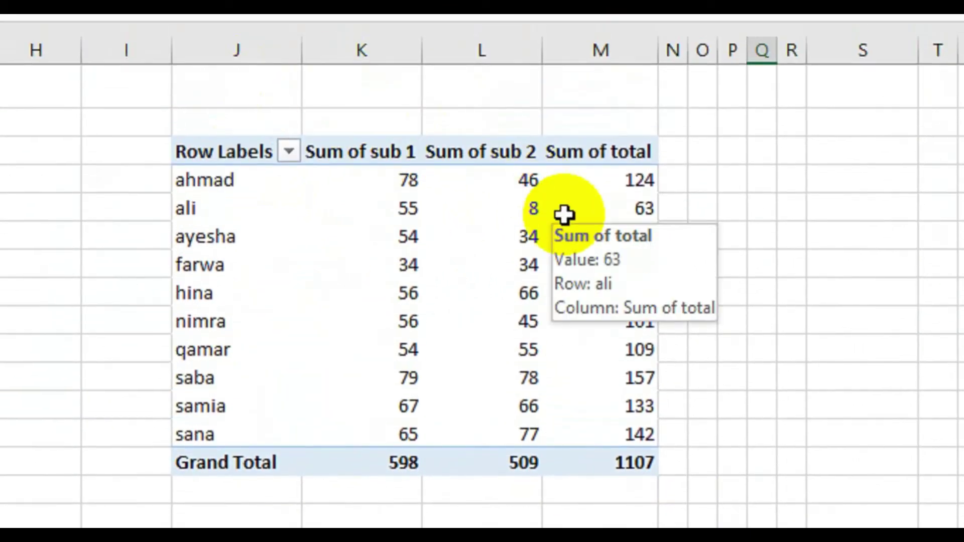
{"action": "key", "text": "ctrl+z"}
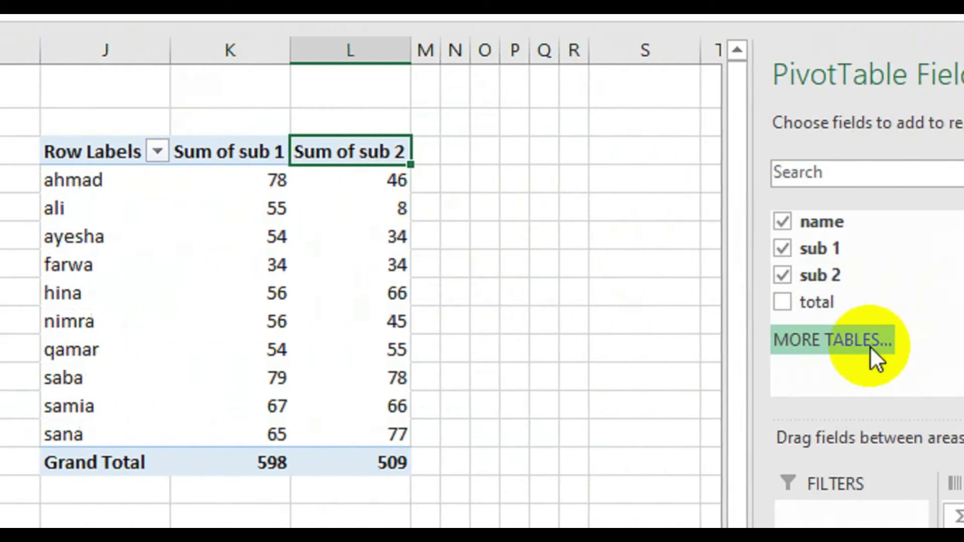
{"action": "left_click_drag", "start_coordinate": [716, 309], "coordinate": [860, 475]}
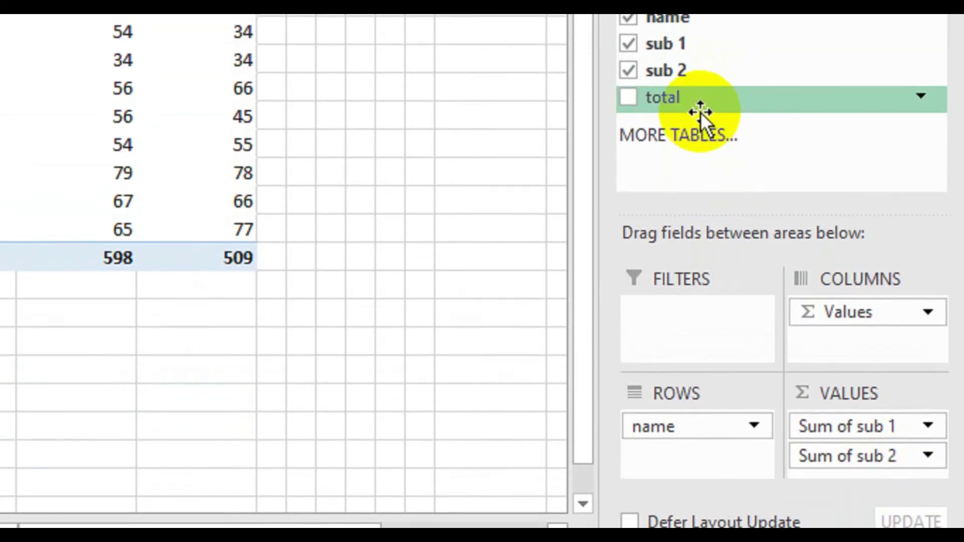
{"action": "left_click_drag", "start_coordinate": [699, 110], "coordinate": [828, 417]}
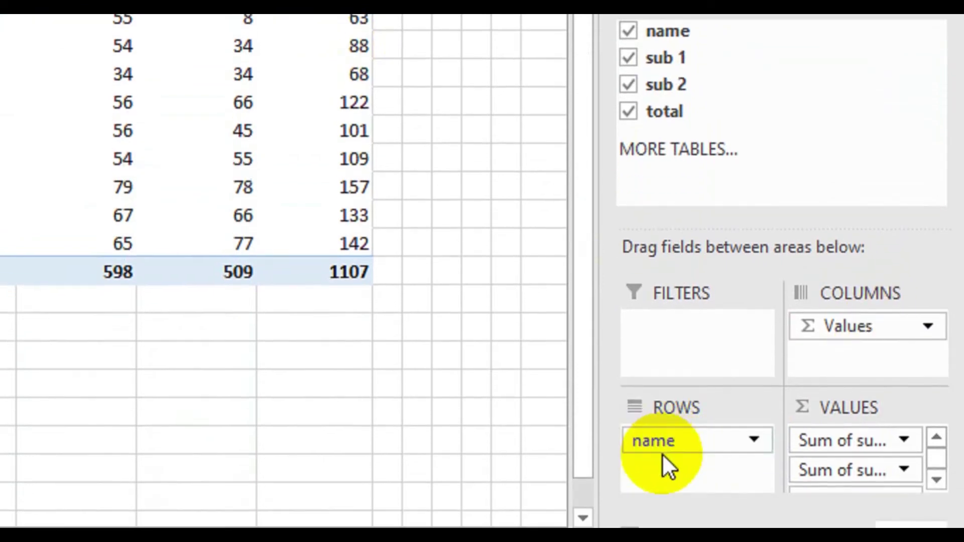
{"action": "left_click_drag", "start_coordinate": [663, 453], "coordinate": [674, 326]}
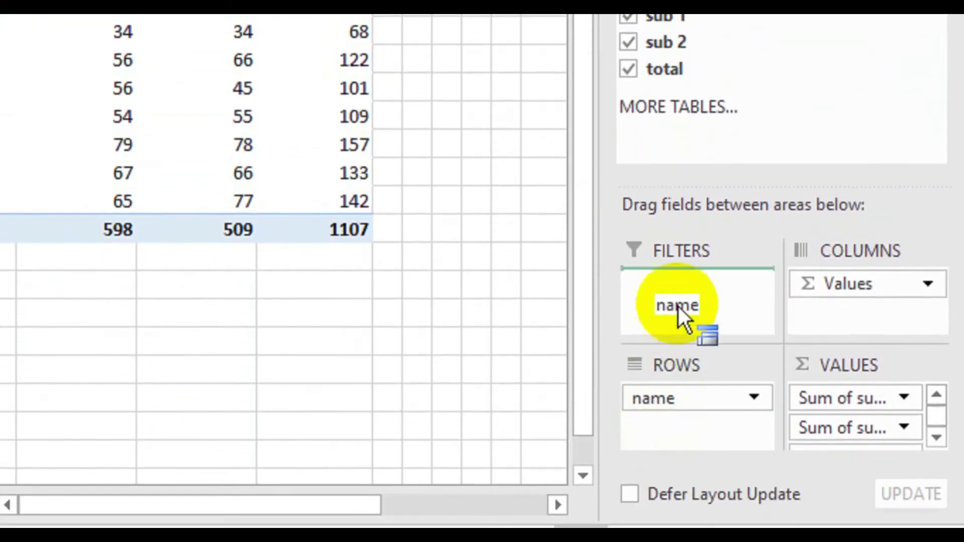
{"action": "left_click_drag", "start_coordinate": [679, 291], "coordinate": [678, 288]}
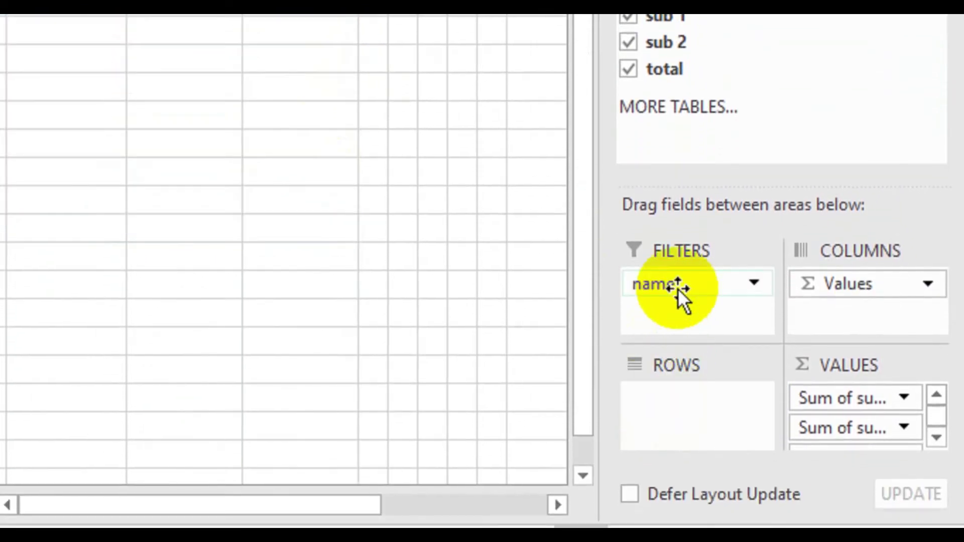
{"action": "left_click_drag", "start_coordinate": [872, 284], "coordinate": [673, 379]}
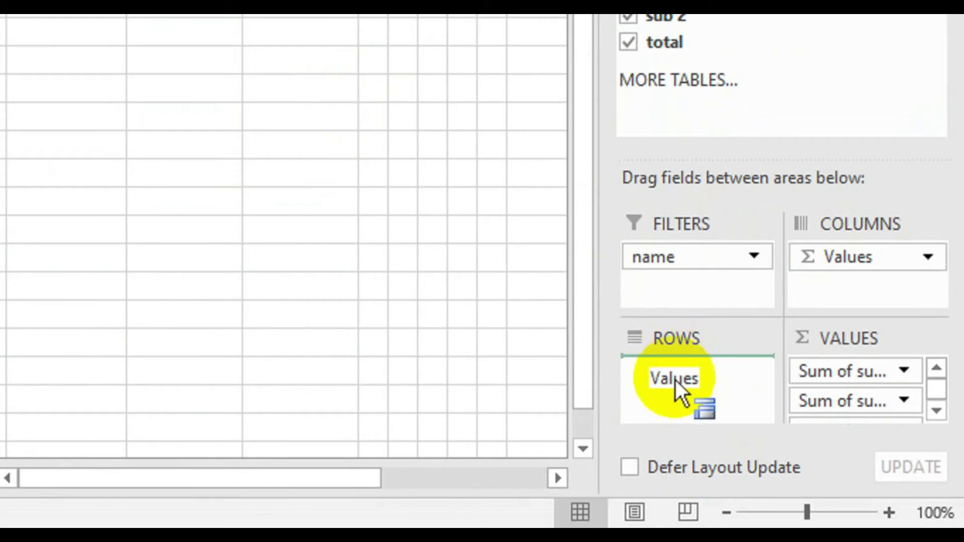
{"action": "left_click_drag", "start_coordinate": [808, 378], "coordinate": [833, 263]}
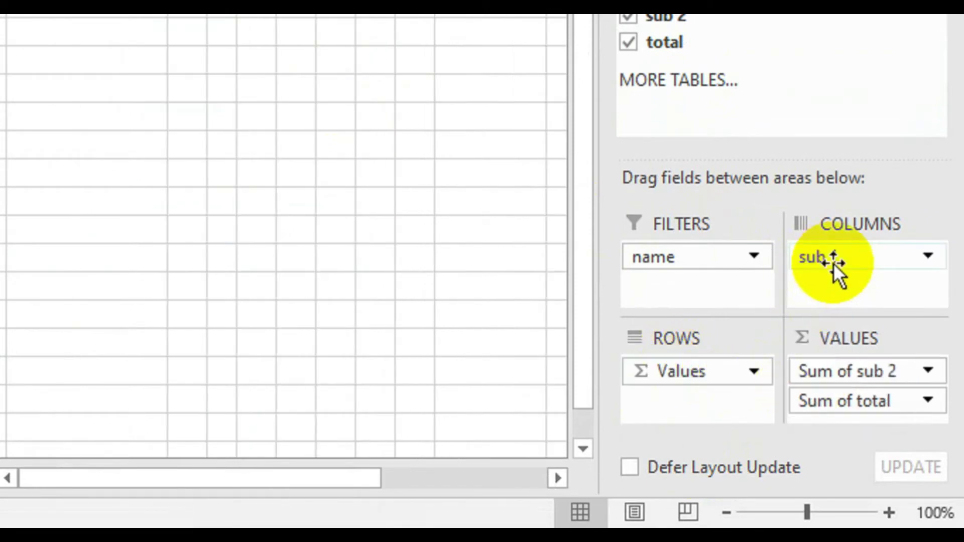
{"action": "left_click_drag", "start_coordinate": [844, 371], "coordinate": [839, 295]}
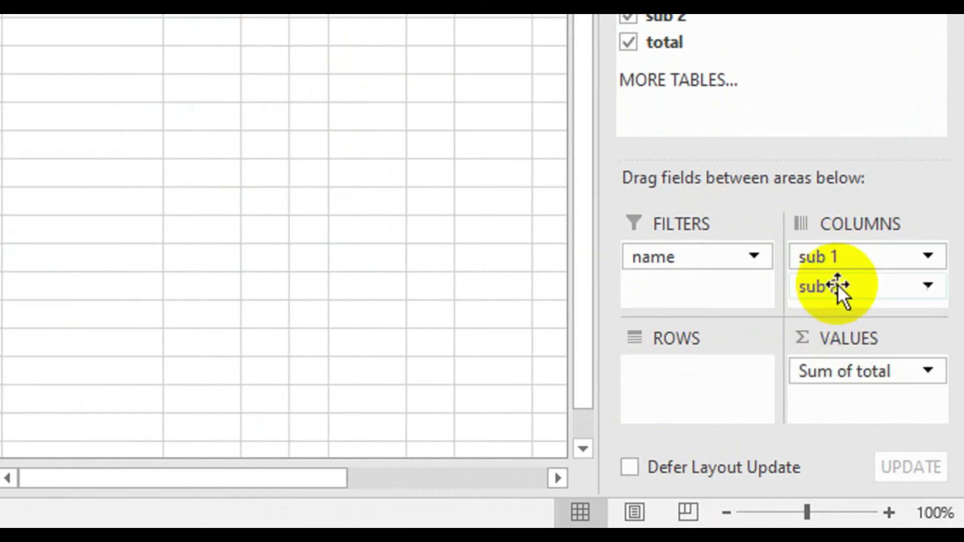
{"action": "left_click_drag", "start_coordinate": [833, 375], "coordinate": [688, 287]}
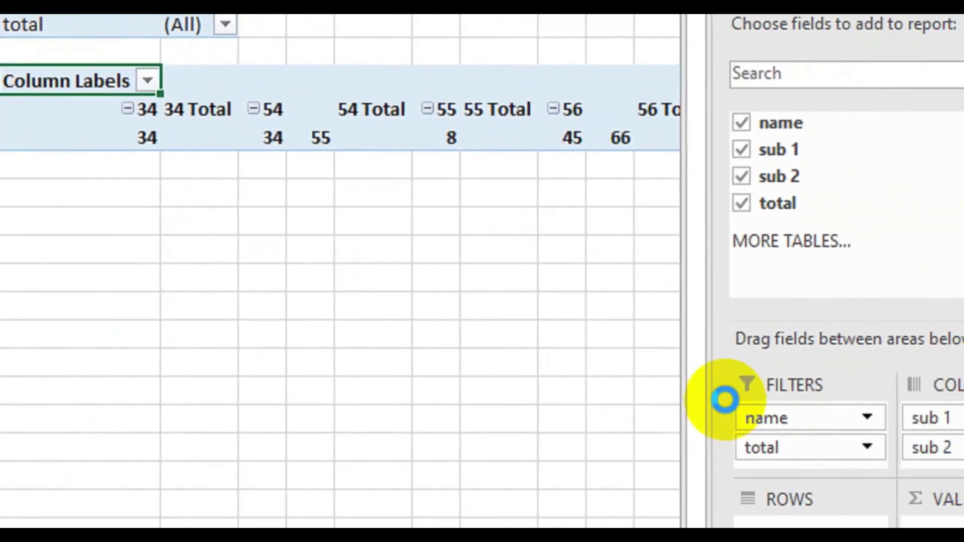
{"action": "key", "text": "ctrl+z"}
{"action": "key", "text": "ctrl+z"}
{"action": "key", "text": "ctrl+z"}
{"action": "key", "text": "ctrl+z"}
{"action": "key", "text": "ctrl+z"}
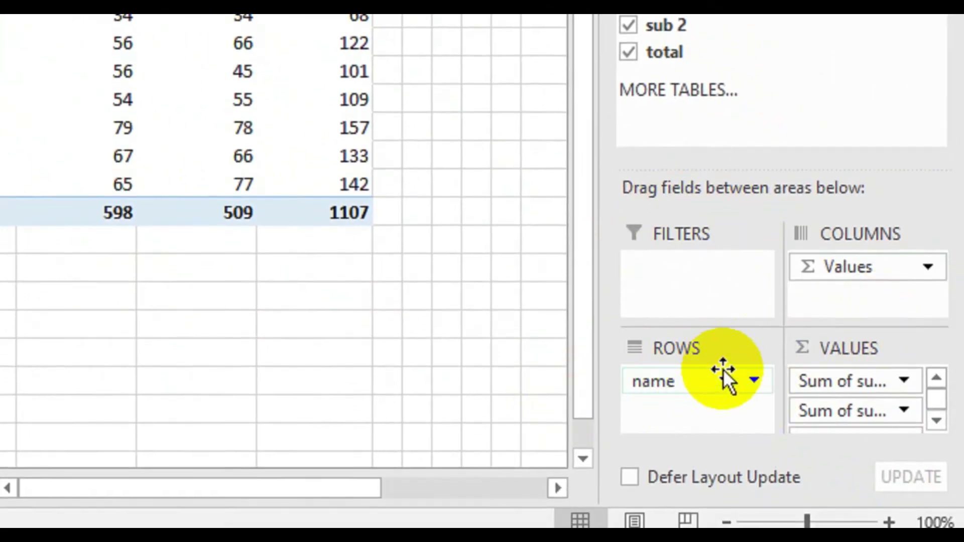
- Remove and re-add name in Rows, then remove and re-add sub 2 so it comes last
{"action": "left_click", "coordinate": [753, 379]}
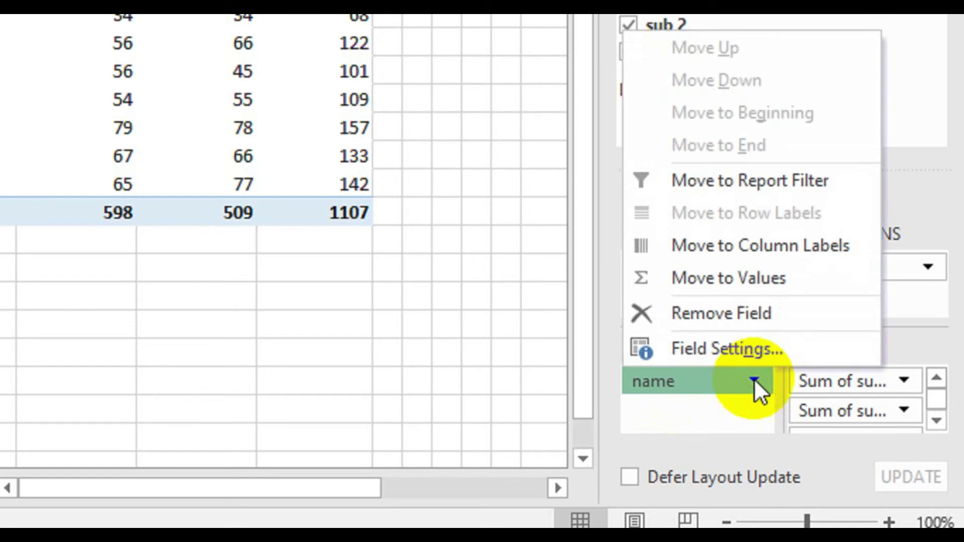
{"action": "left_click", "coordinate": [704, 314]}
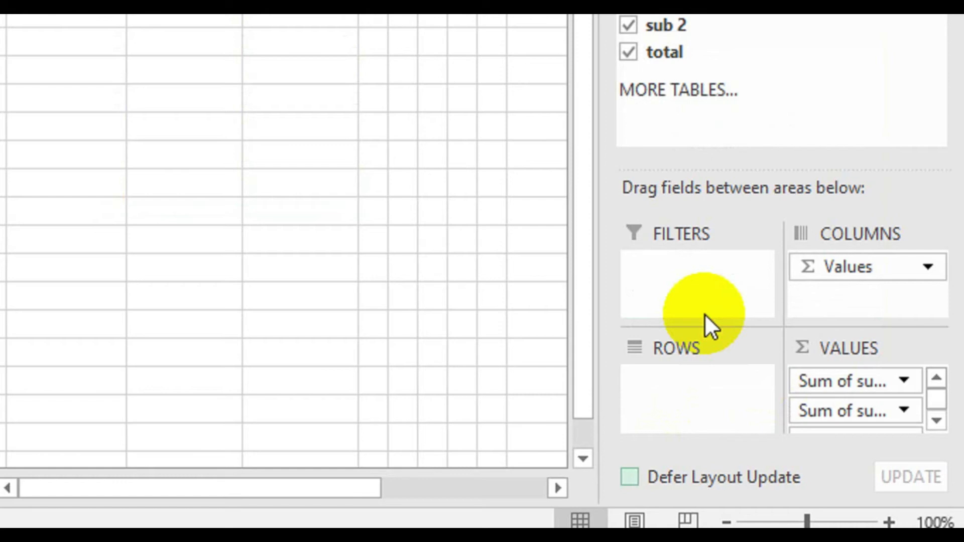
{"action": "left_click", "coordinate": [628, 74]}
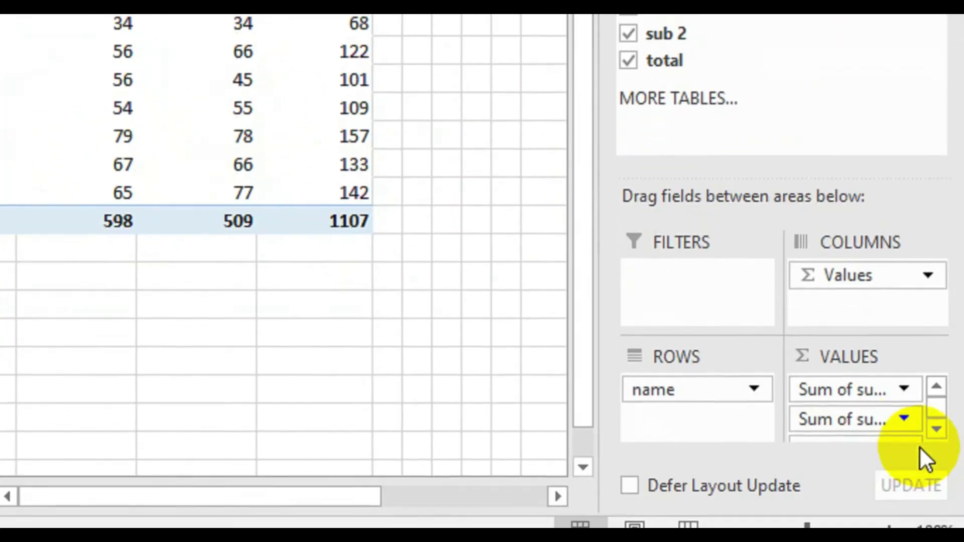
{"action": "left_click", "coordinate": [905, 400]}
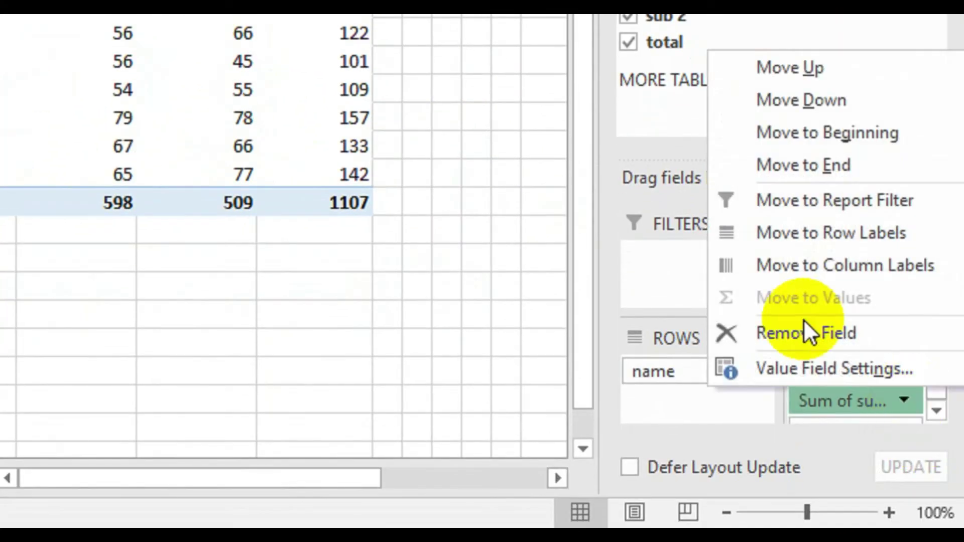
{"action": "left_click", "coordinate": [773, 333]}
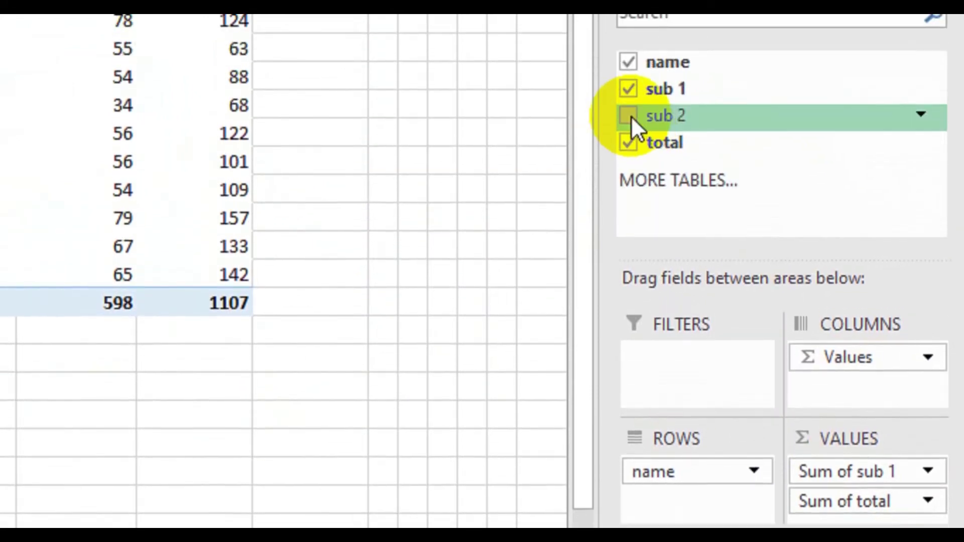
{"action": "left_click", "coordinate": [629, 116]}
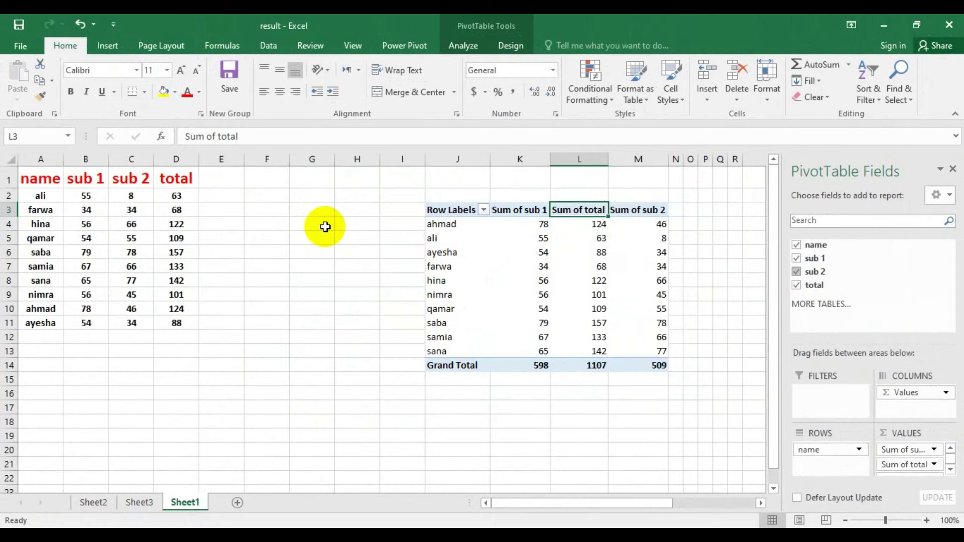
{"action": "left_click", "coordinate": [313, 304]}
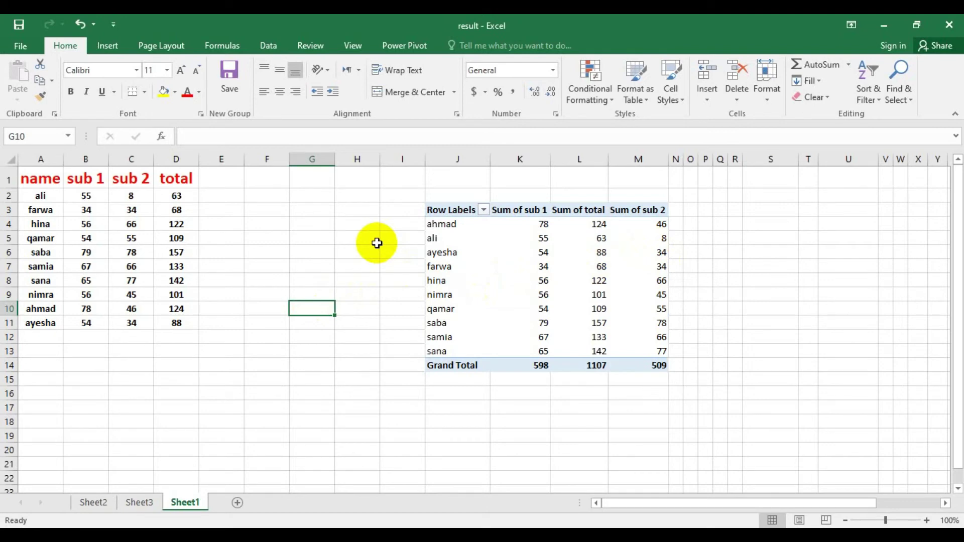
{"action": "left_click", "coordinate": [361, 239]}
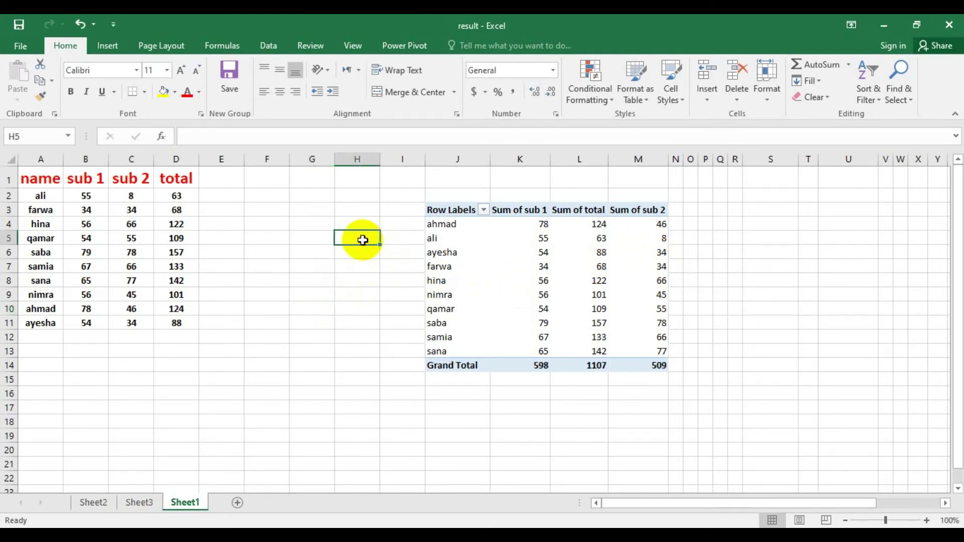
{"action": "left_click", "coordinate": [579, 209]}
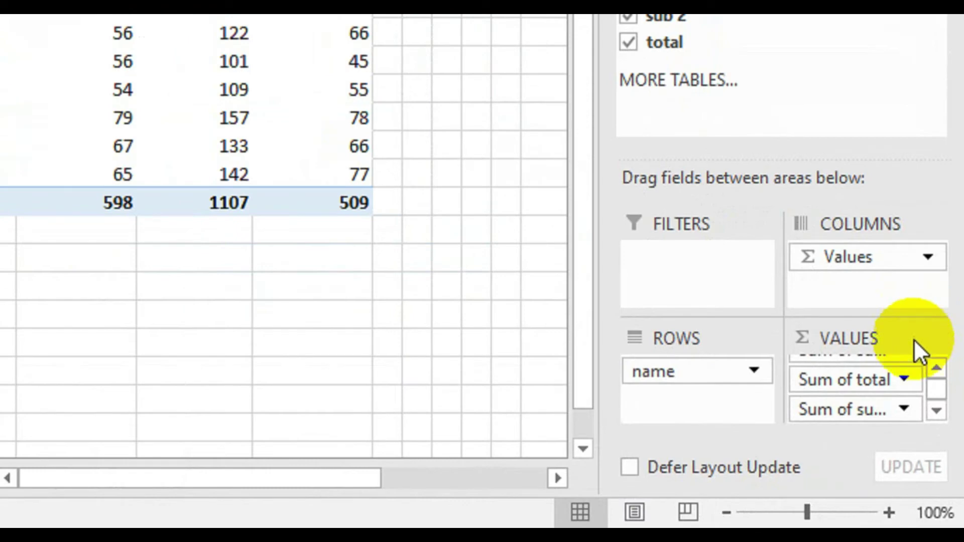
- Summarize the sub 2 value field by Count, making it Count of sub 2
{"action": "left_click", "coordinate": [905, 407]}
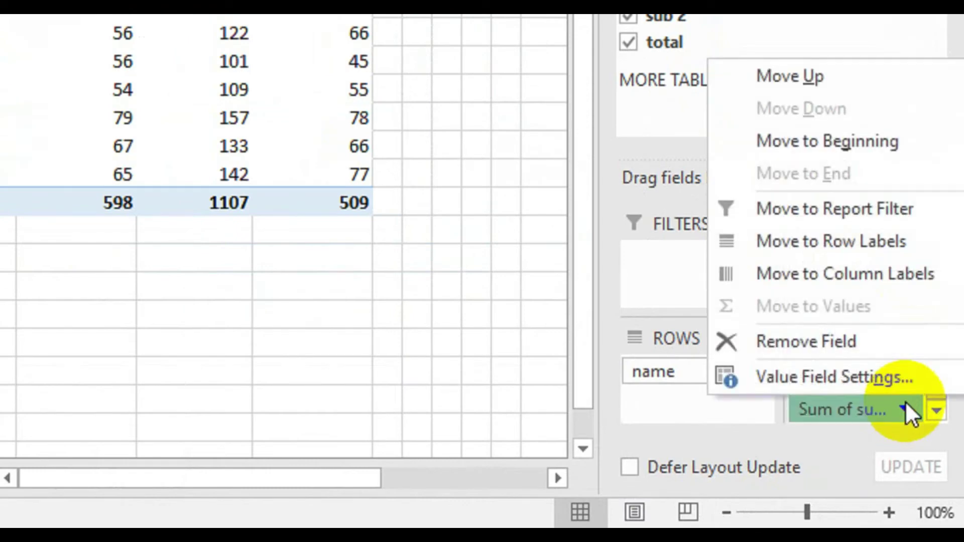
{"action": "left_click", "coordinate": [823, 380]}
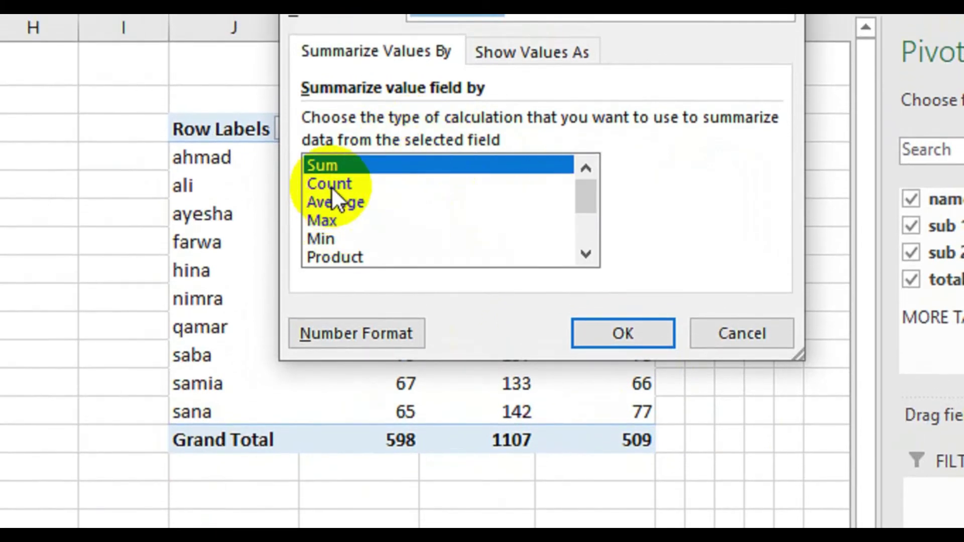
{"action": "left_click", "coordinate": [333, 173]}
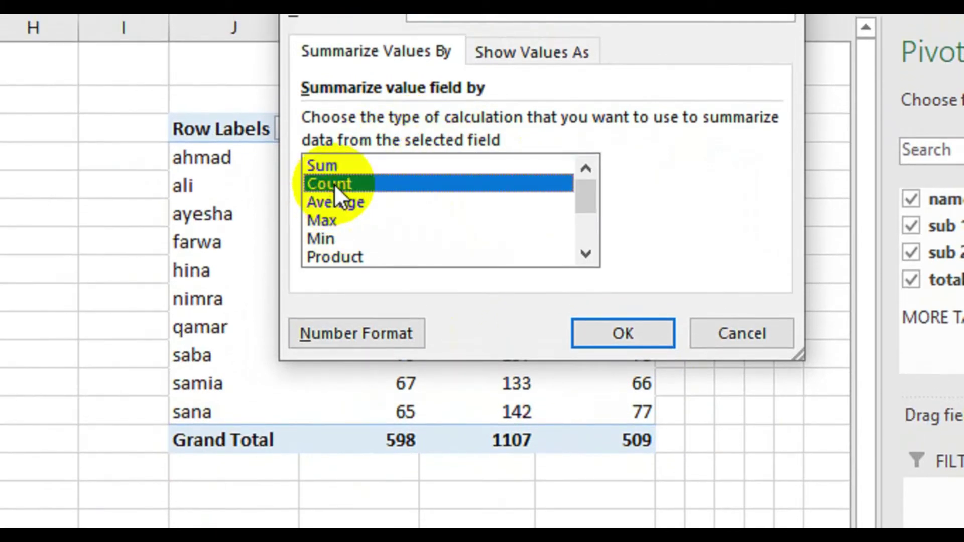
{"action": "left_click", "coordinate": [646, 339]}
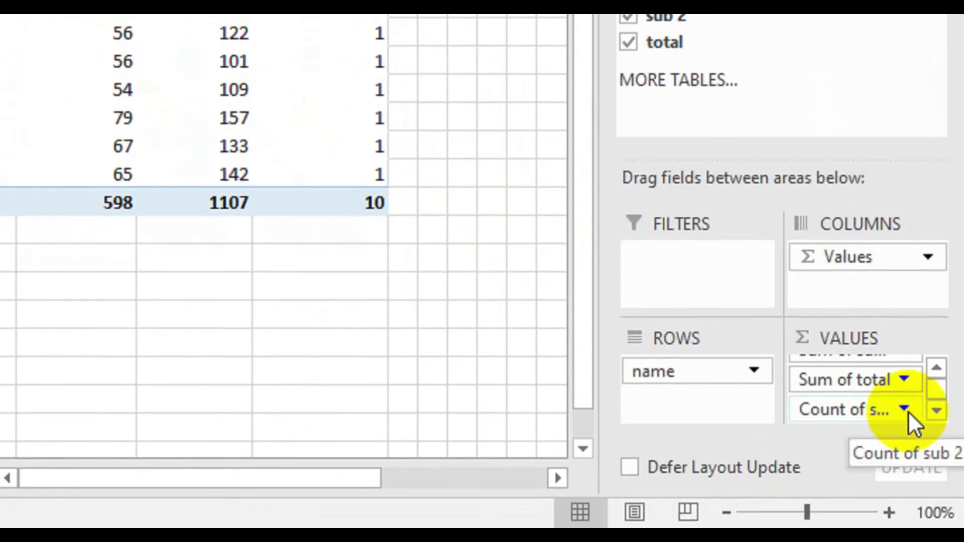
- Change Count of sub 2 to summarize by Min instead
{"action": "left_click", "coordinate": [904, 495]}
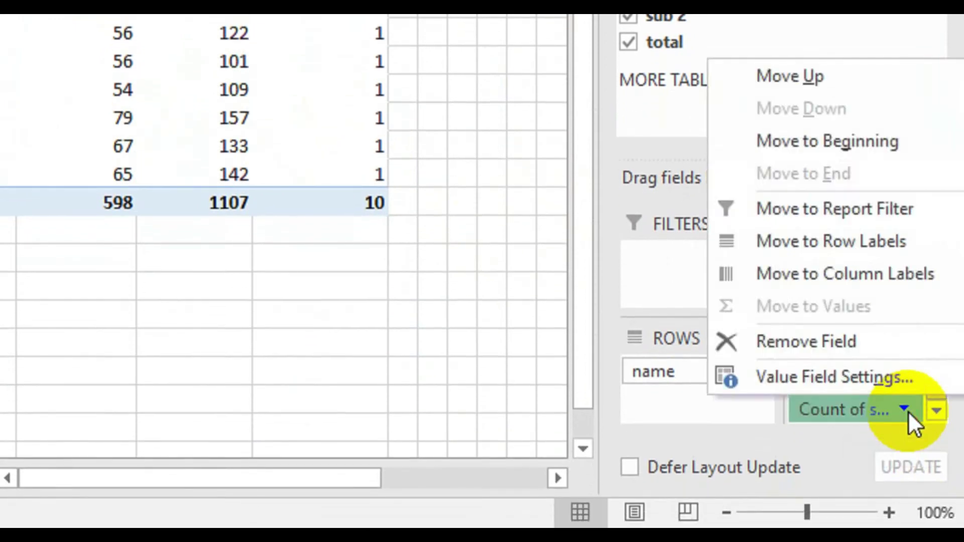
{"action": "left_click", "coordinate": [856, 383]}
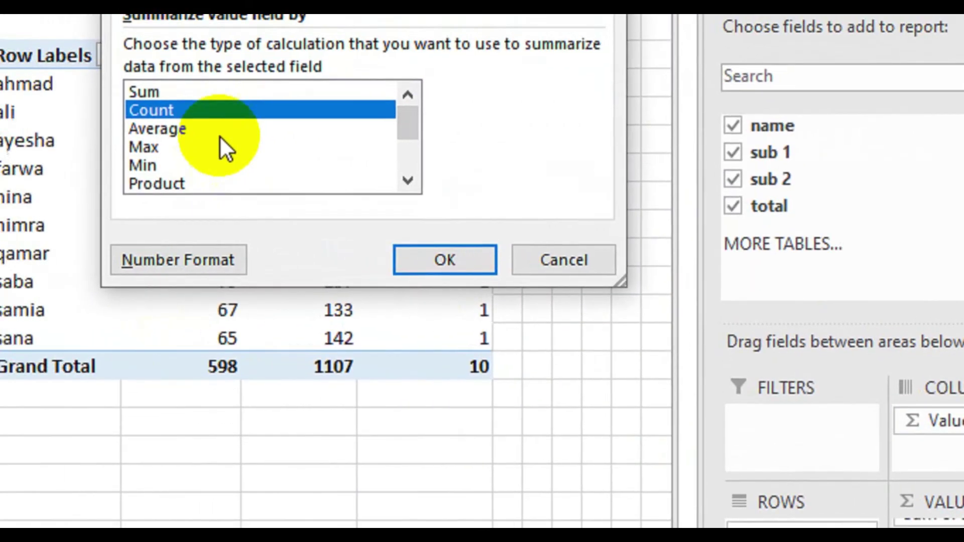
{"action": "left_click", "coordinate": [168, 126]}
{"action": "left_click", "coordinate": [132, 163]}
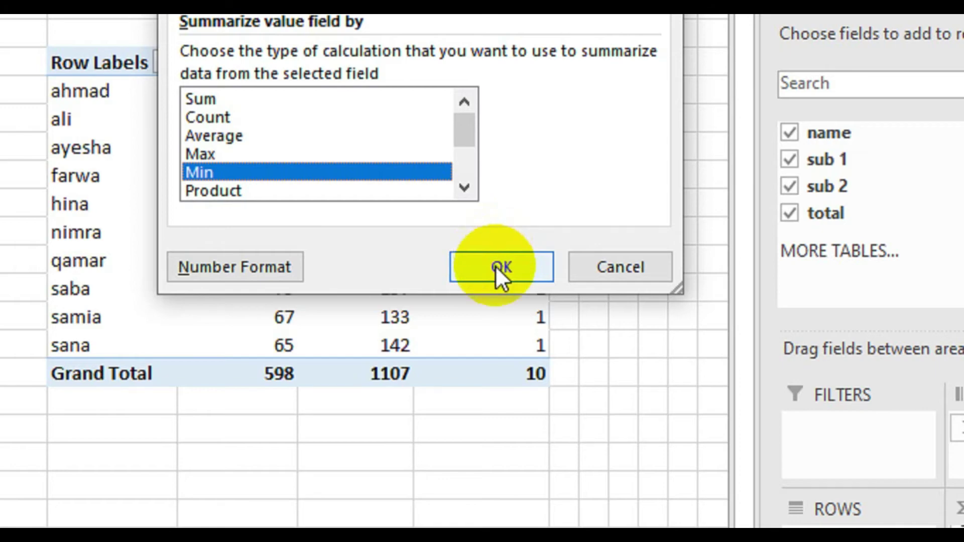
{"action": "left_click", "coordinate": [494, 266]}
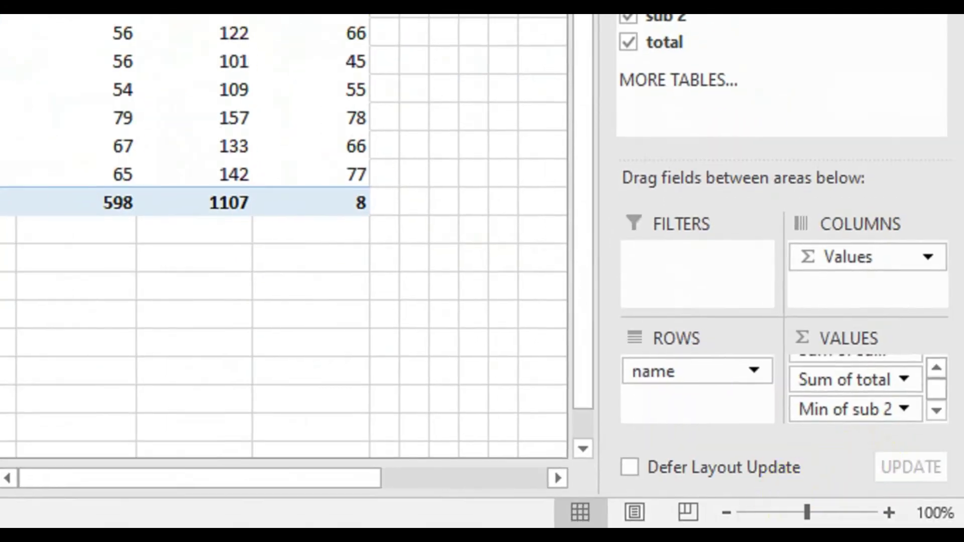
- Set the sub 2 value field back to Sum
{"action": "left_click", "coordinate": [902, 410]}
{"action": "left_click", "coordinate": [863, 384]}
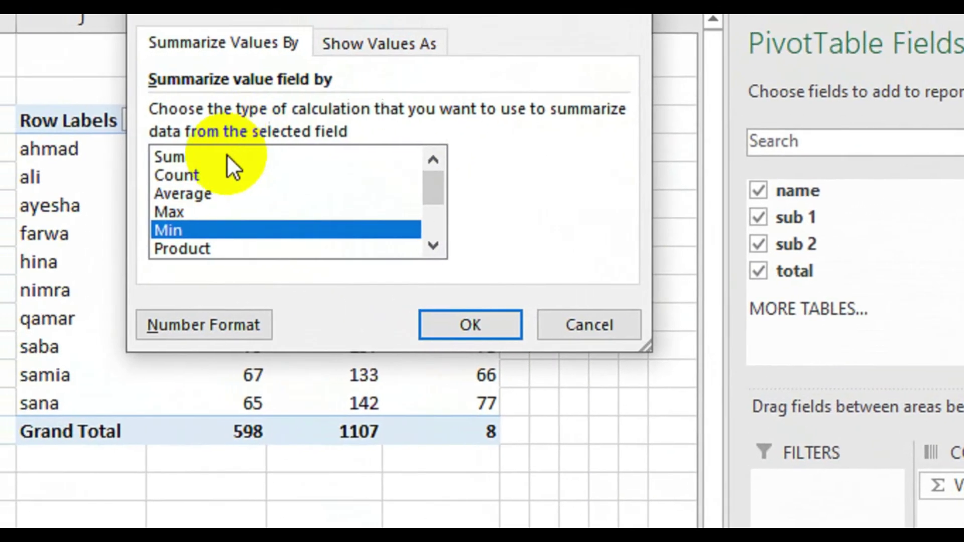
{"action": "left_click", "coordinate": [143, 122]}
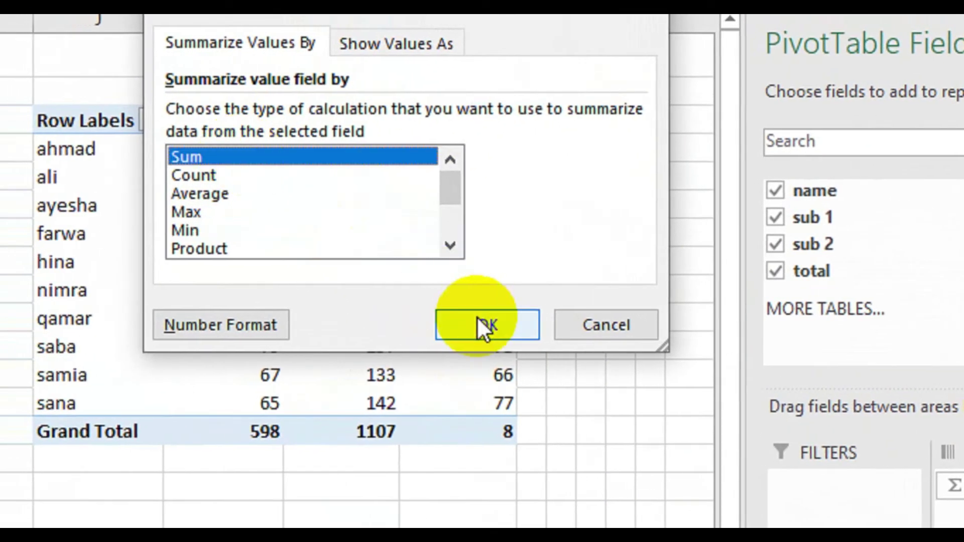
{"action": "left_click", "coordinate": [478, 321]}
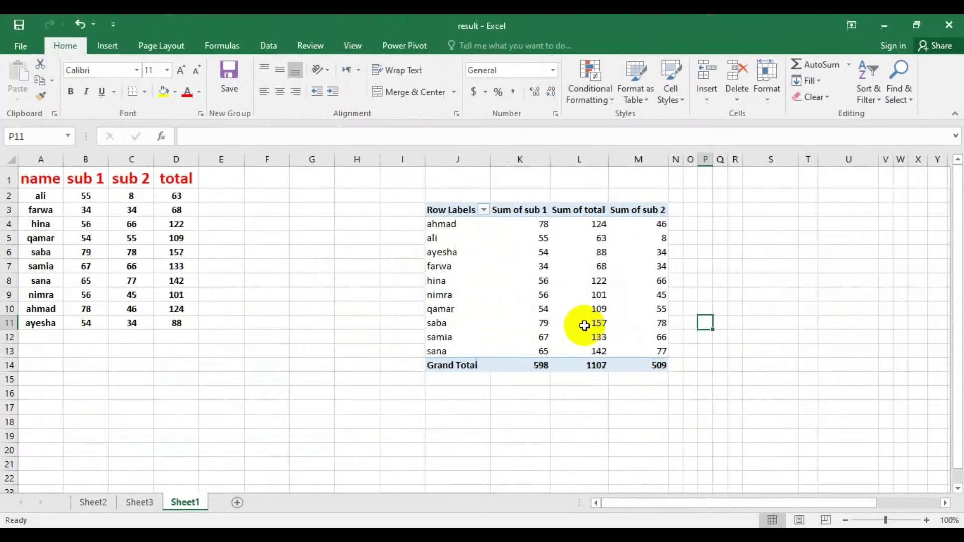
- Insert a PivotChart from the pivot table using the 100% Stacked Column type
{"action": "mouse_move", "coordinate": [584, 325]}
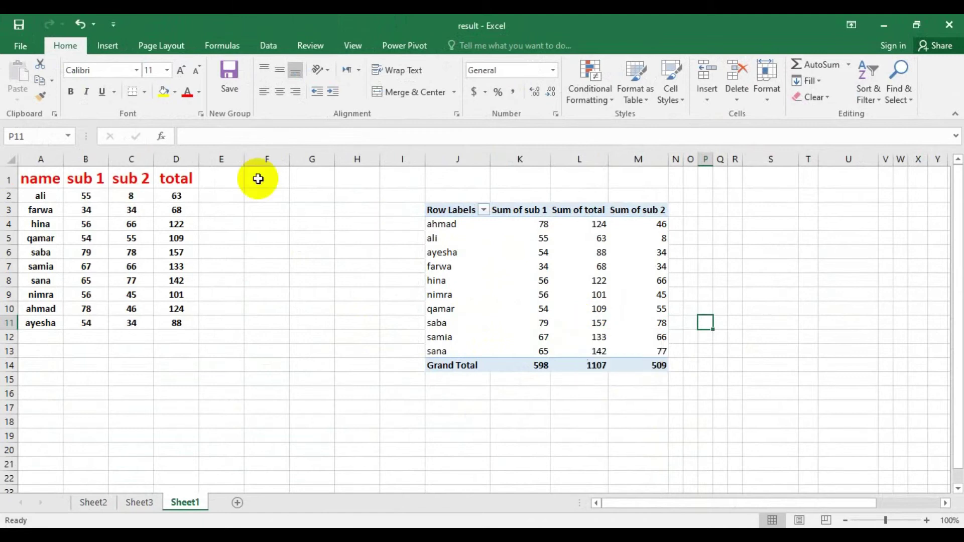
{"action": "left_click", "coordinate": [107, 46]}
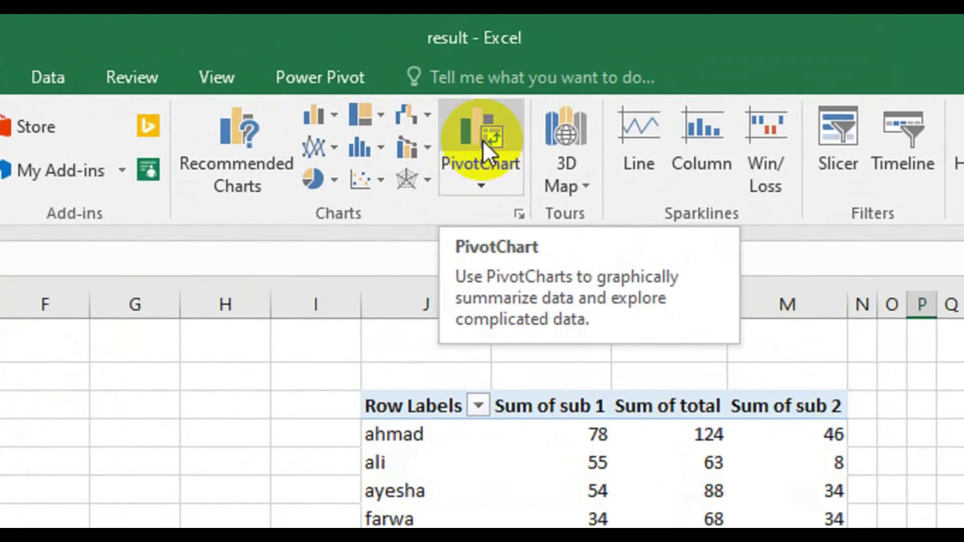
{"action": "left_click", "coordinate": [482, 136]}
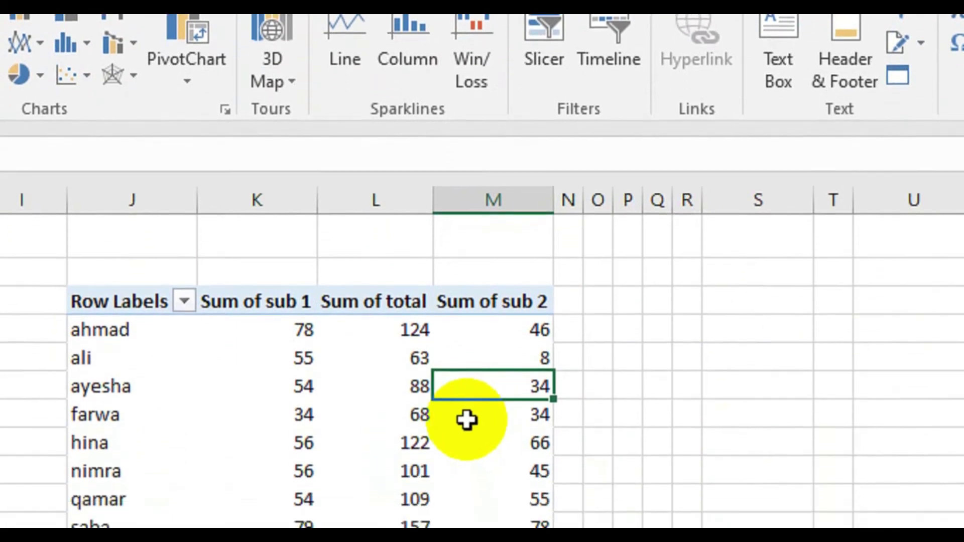
{"action": "left_click", "coordinate": [467, 419]}
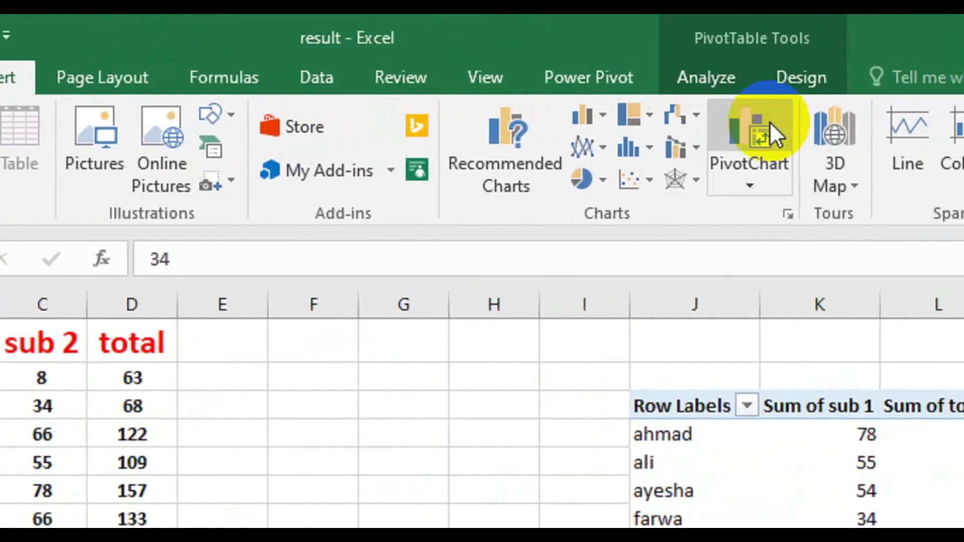
{"action": "left_click", "coordinate": [842, 146]}
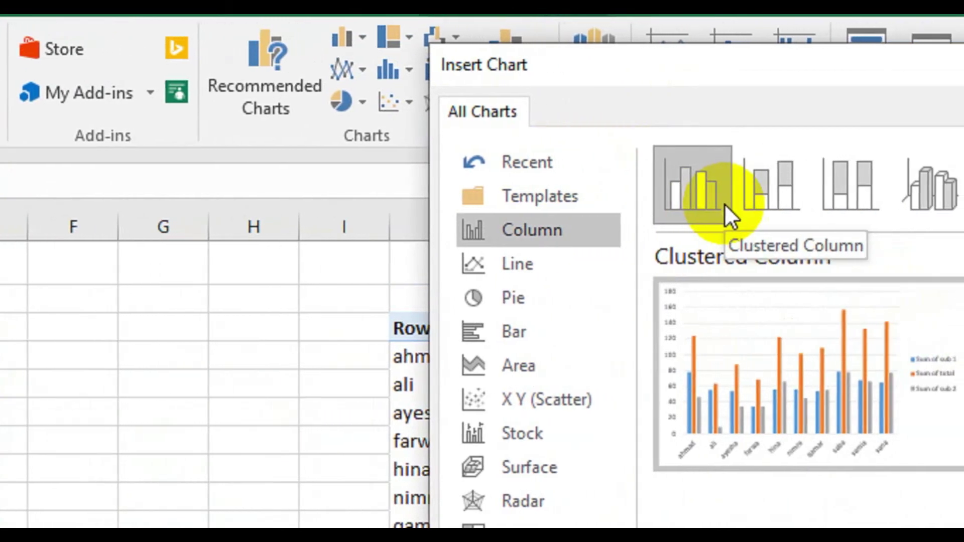
{"action": "left_click", "coordinate": [867, 186]}
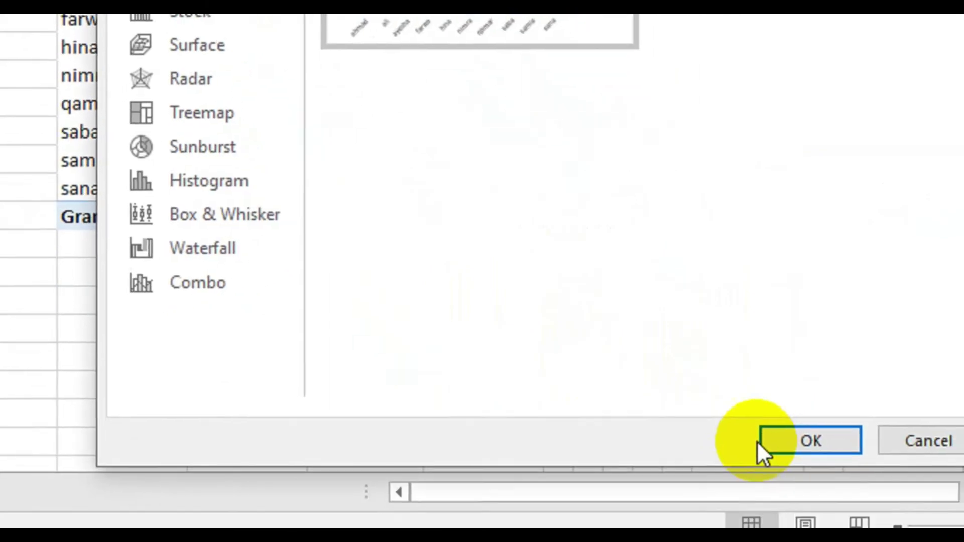
- Insert the 100% stacked column PivotChart of sub 1, total and sub 2, placed left of the pivot table
{"action": "left_click", "coordinate": [759, 442]}
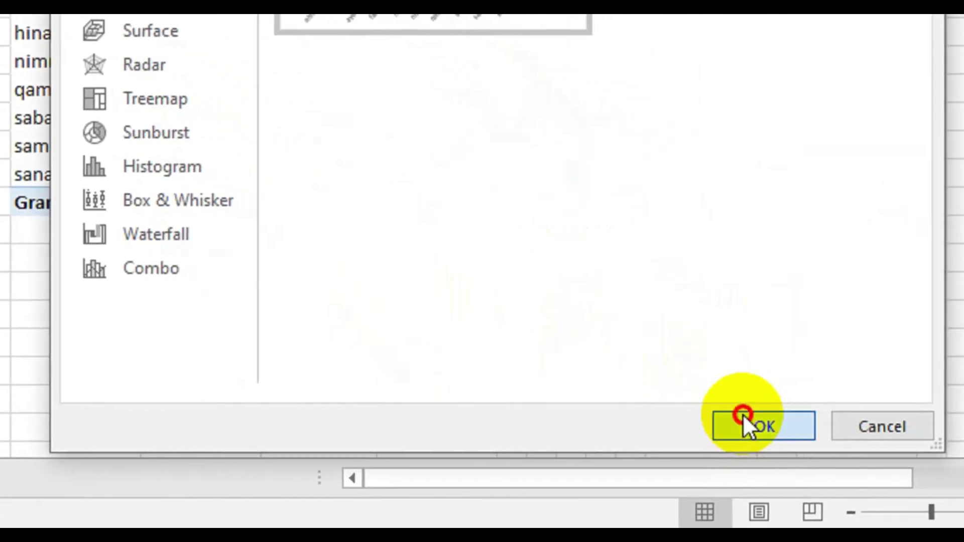
{"action": "left_click", "coordinate": [243, 221]}
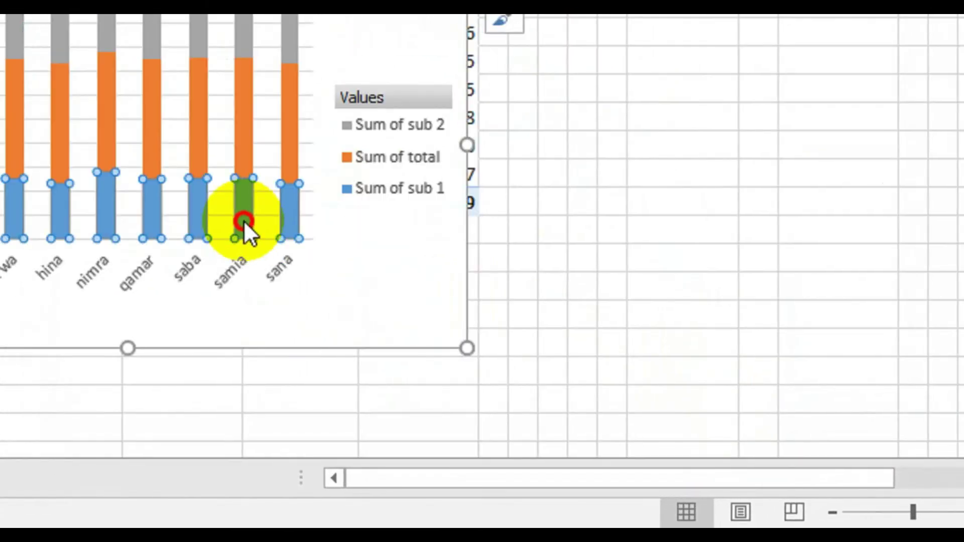
{"action": "left_click", "coordinate": [315, 210]}
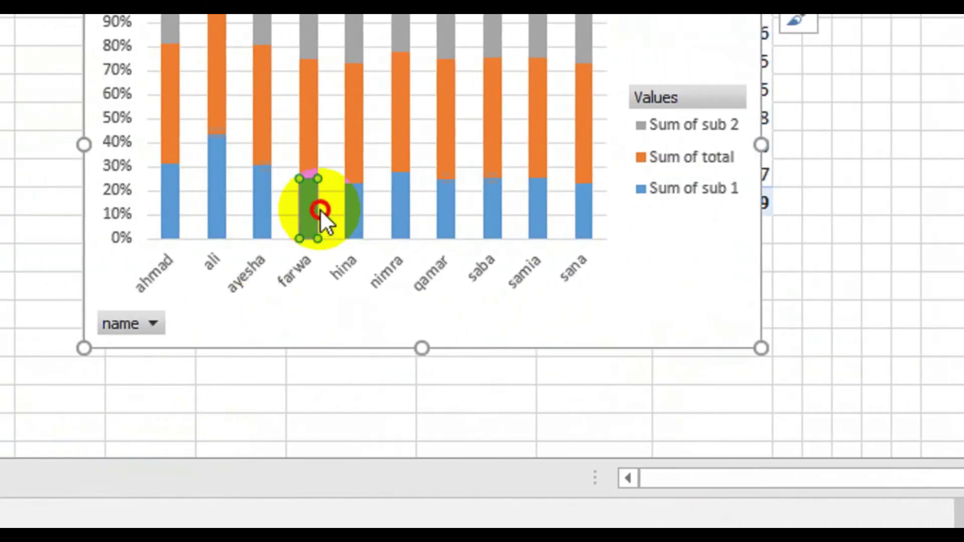
{"action": "mouse_move", "coordinate": [635, 286]}
{"action": "left_mouse_down"}
{"action": "mouse_move", "coordinate": [359, 392]}
{"action": "mouse_move", "coordinate": [356, 429]}
{"action": "left_mouse_up"}
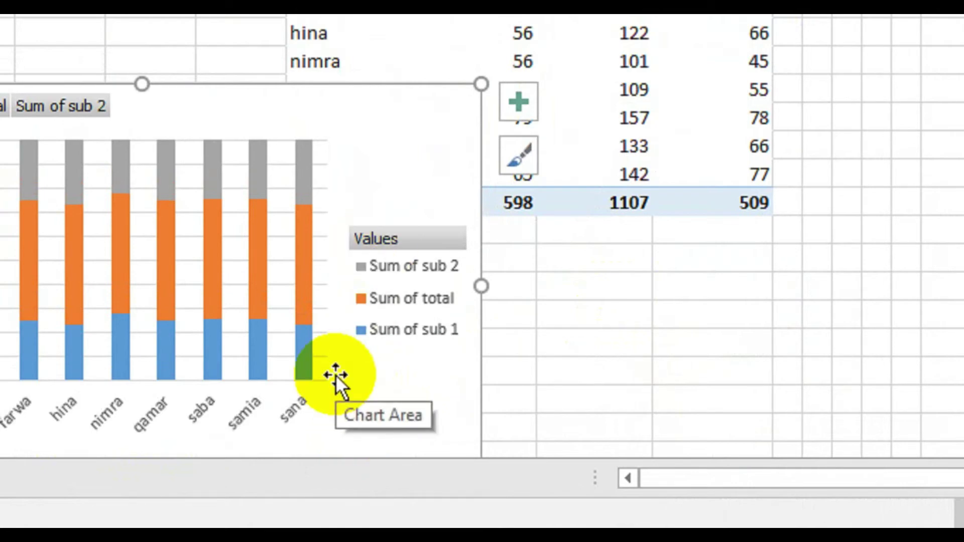
{"action": "scroll", "coordinate": [344, 90], "scroll_direction": "up", "scroll_amount": 2}
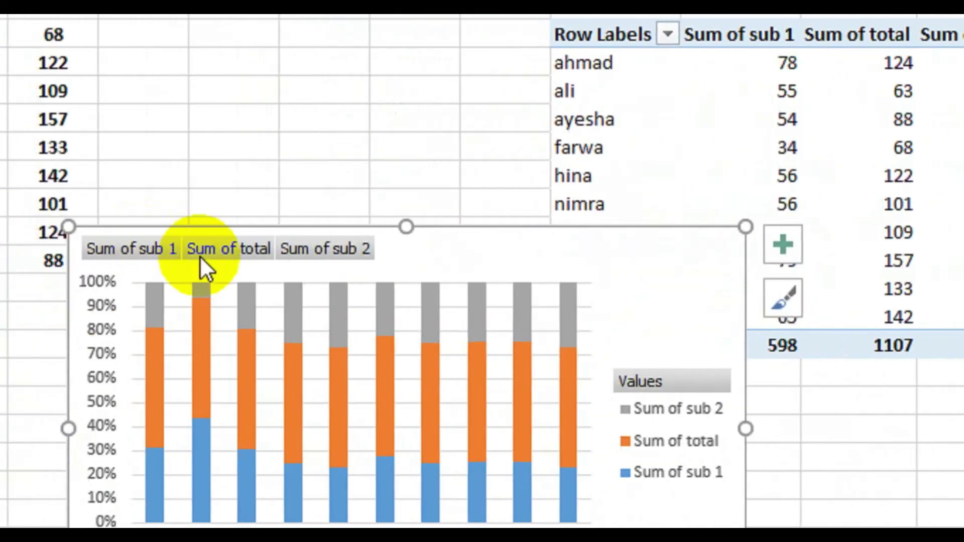
{"action": "left_click_drag", "start_coordinate": [477, 256], "coordinate": [248, 0]}
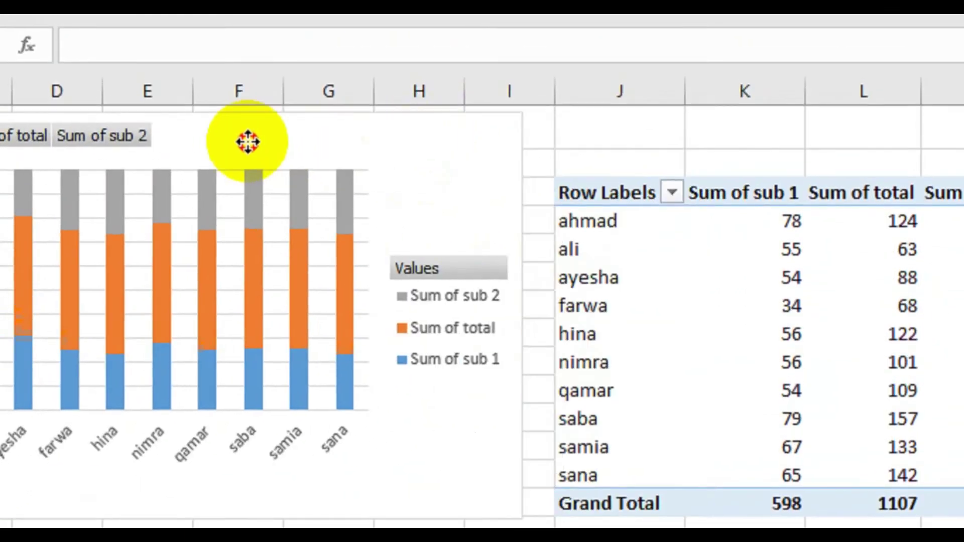
{"action": "mouse_move", "coordinate": [247, 142]}
{"action": "left_mouse_down"}
{"action": "mouse_move", "coordinate": [220, 144]}
{"action": "mouse_move", "coordinate": [243, 155]}
{"action": "left_mouse_up"}
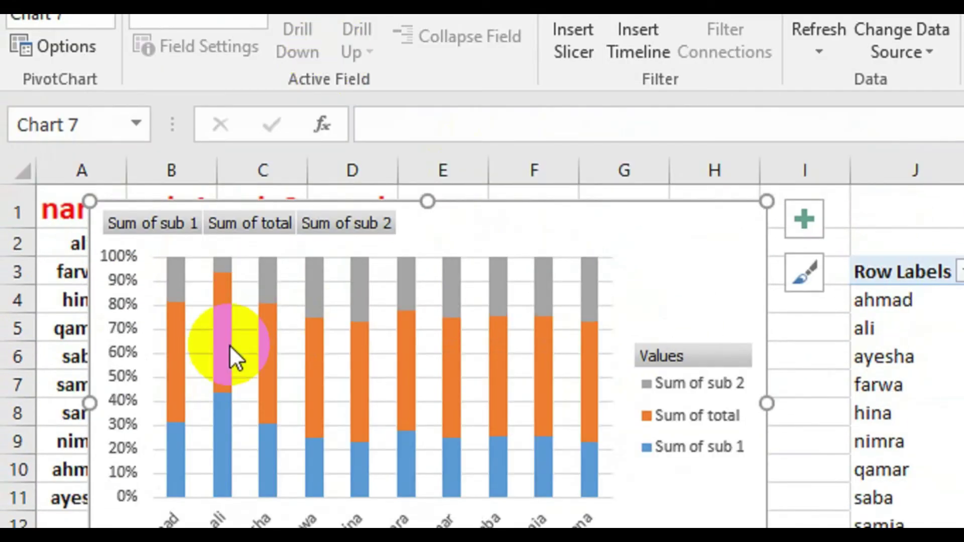
{"action": "mouse_move", "coordinate": [230, 345]}
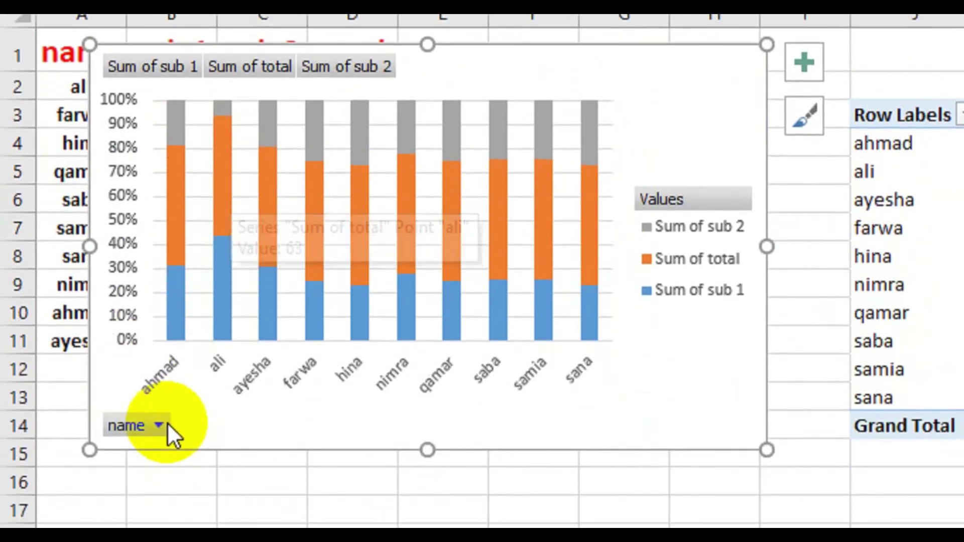
- Open and close the chart's name filter without changes, then deselect the chart
{"action": "left_click", "coordinate": [159, 401]}
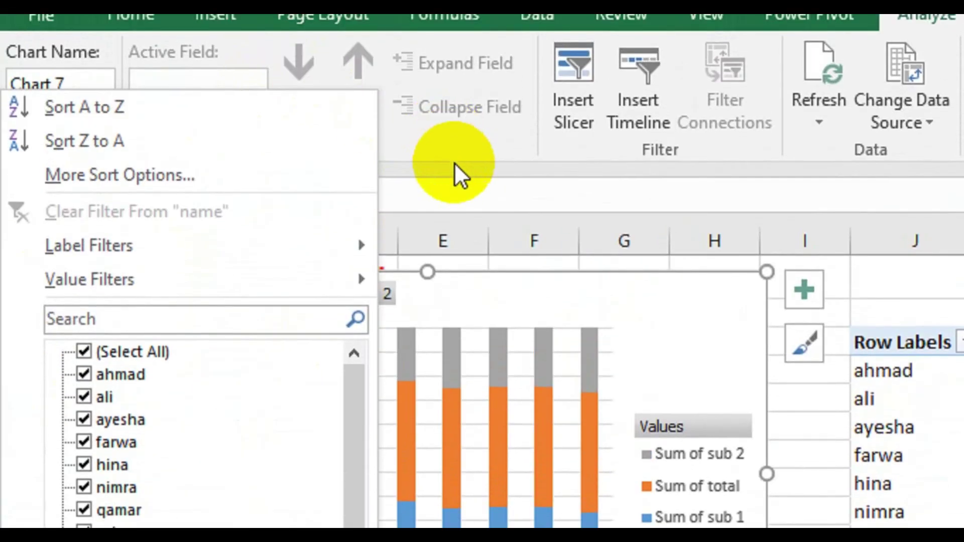
{"action": "left_click", "coordinate": [457, 172]}
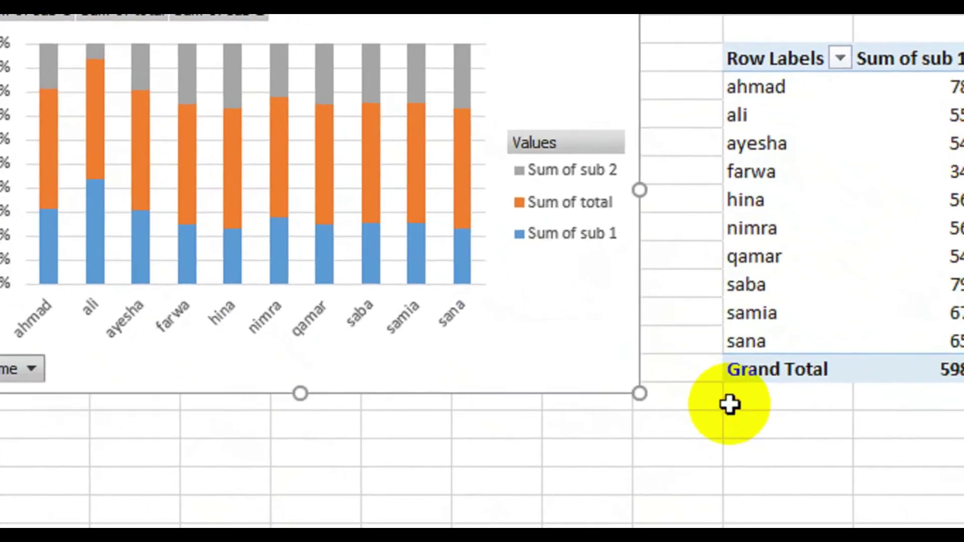
{"action": "left_click", "coordinate": [729, 405]}
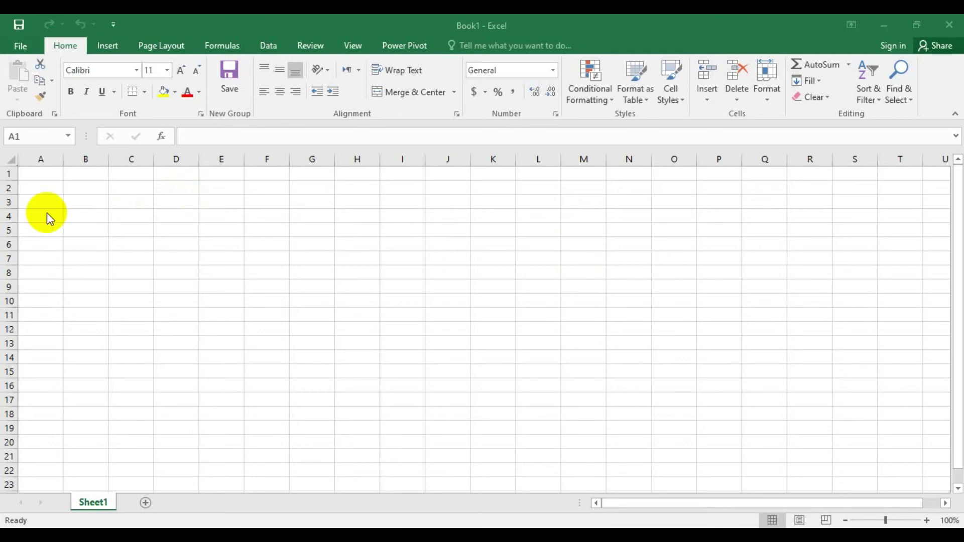
- Switch to the blank Book1 workbook and select cells H2:H7
{"action": "left_click", "coordinate": [41, 195]}
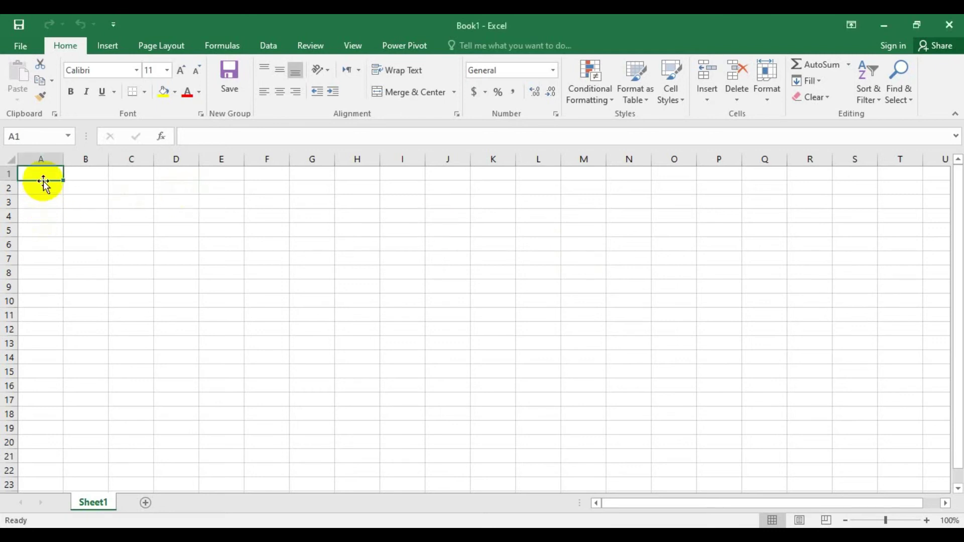
{"action": "left_click_drag", "start_coordinate": [44, 179], "coordinate": [43, 256]}
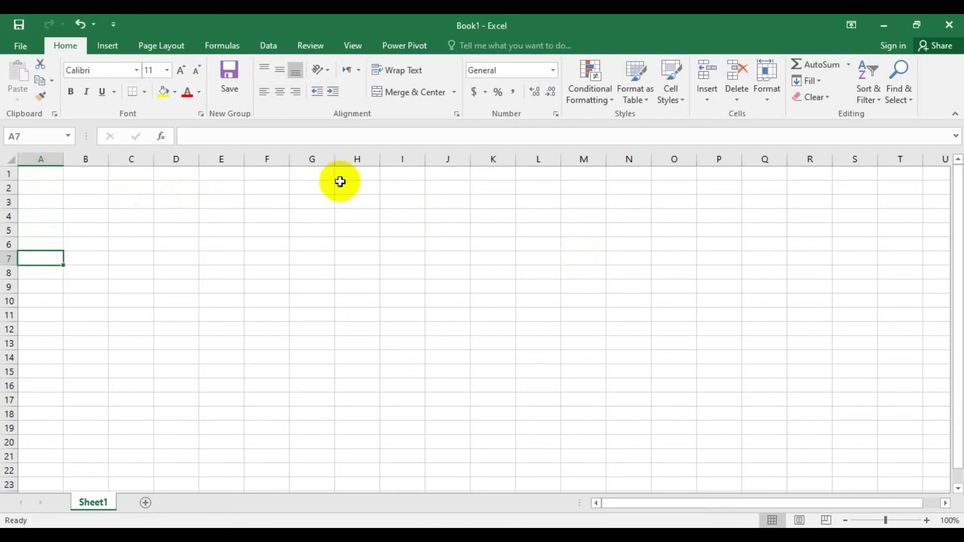
{"action": "left_click", "coordinate": [341, 189]}
{"action": "left_click_drag", "start_coordinate": [342, 188], "coordinate": [340, 301]}
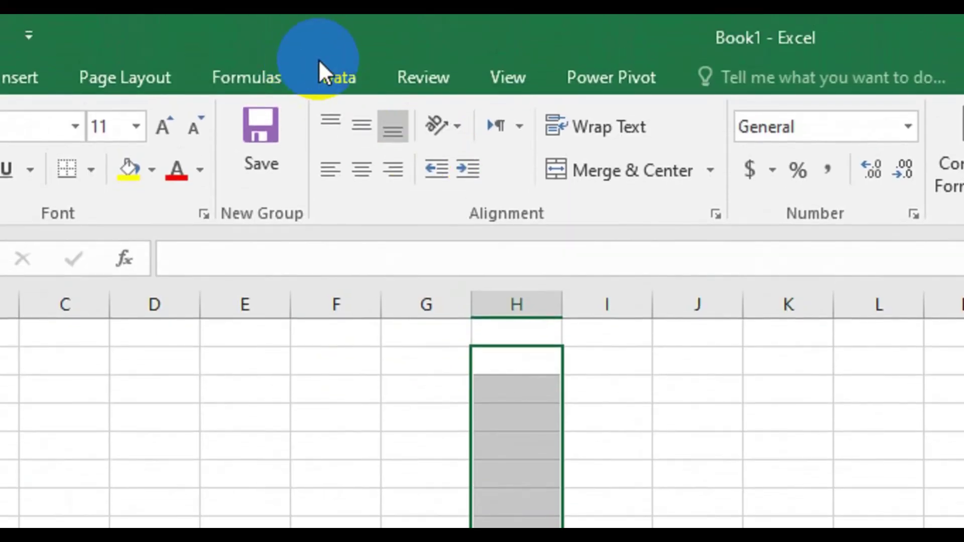
- Restrict H2:H7 to whole numbers greater than 1, then reopen Data Validation for the range
{"action": "left_click", "coordinate": [320, 34]}
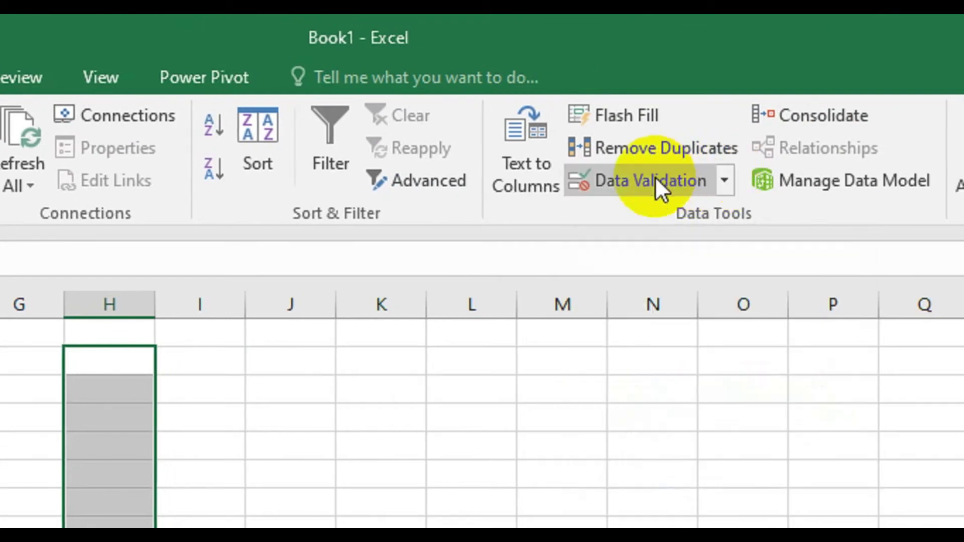
{"action": "left_click", "coordinate": [654, 176]}
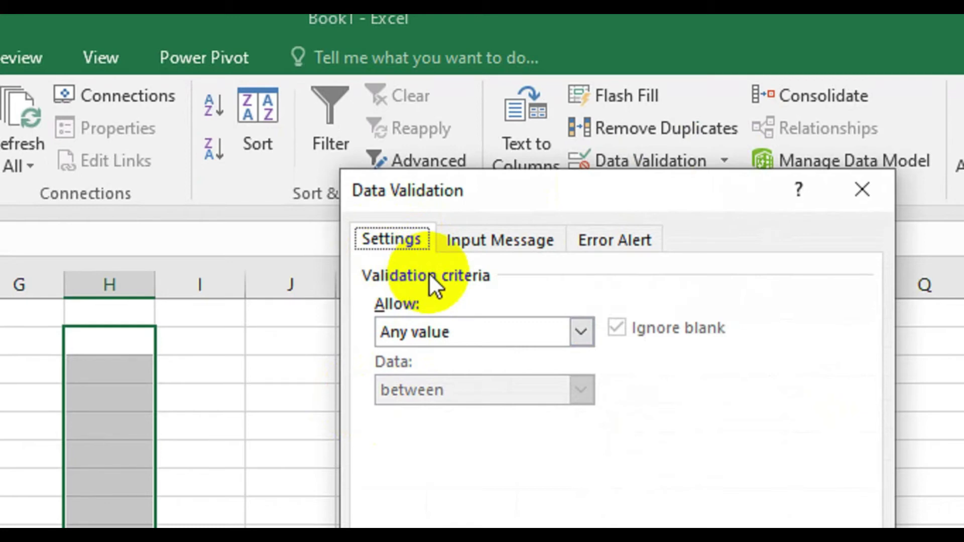
{"action": "left_click", "coordinate": [583, 336]}
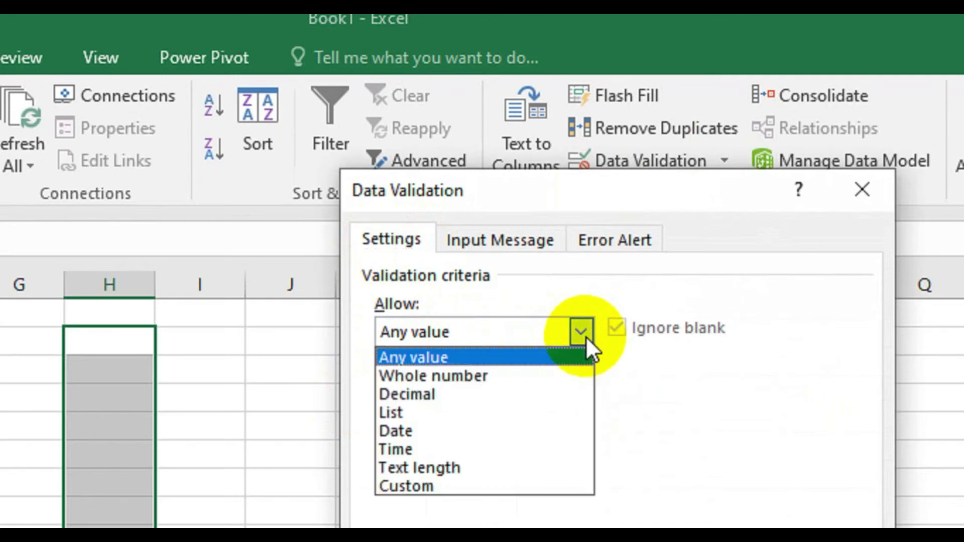
{"action": "left_click", "coordinate": [476, 375]}
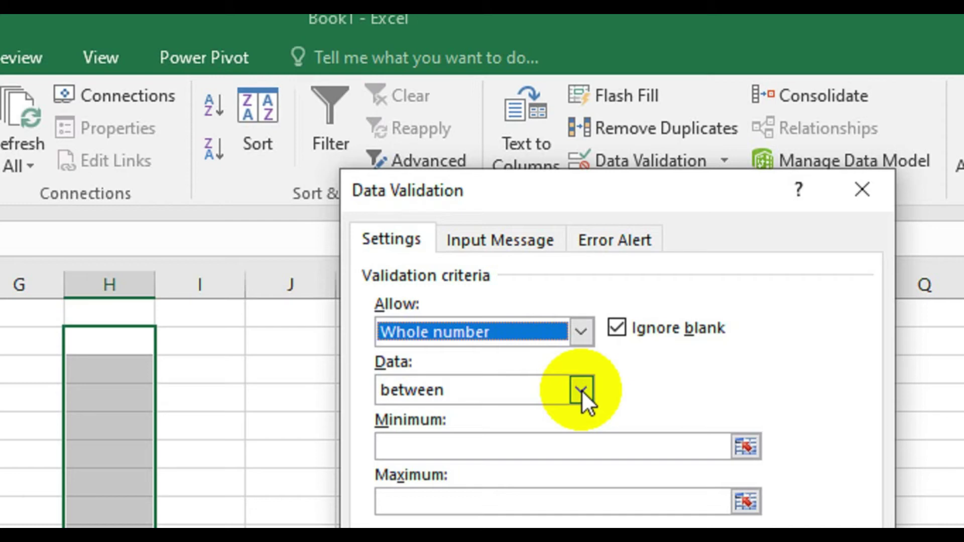
{"action": "left_click", "coordinate": [581, 390]}
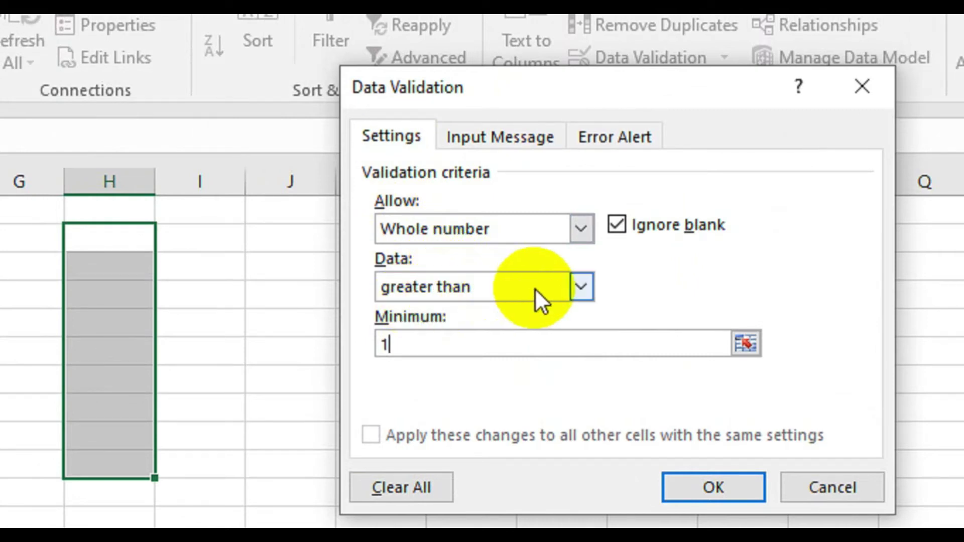
{"action": "left_click", "coordinate": [585, 291]}
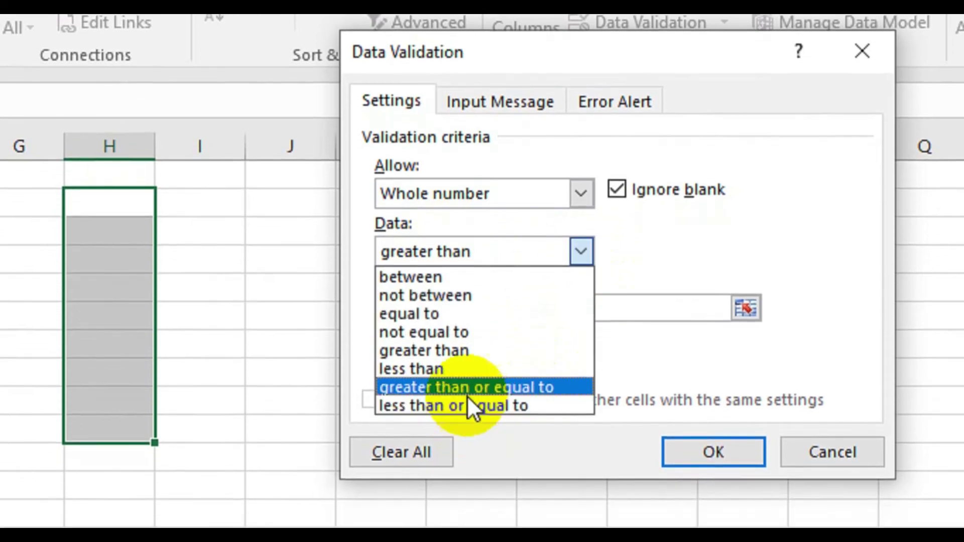
{"action": "left_click", "coordinate": [617, 250]}
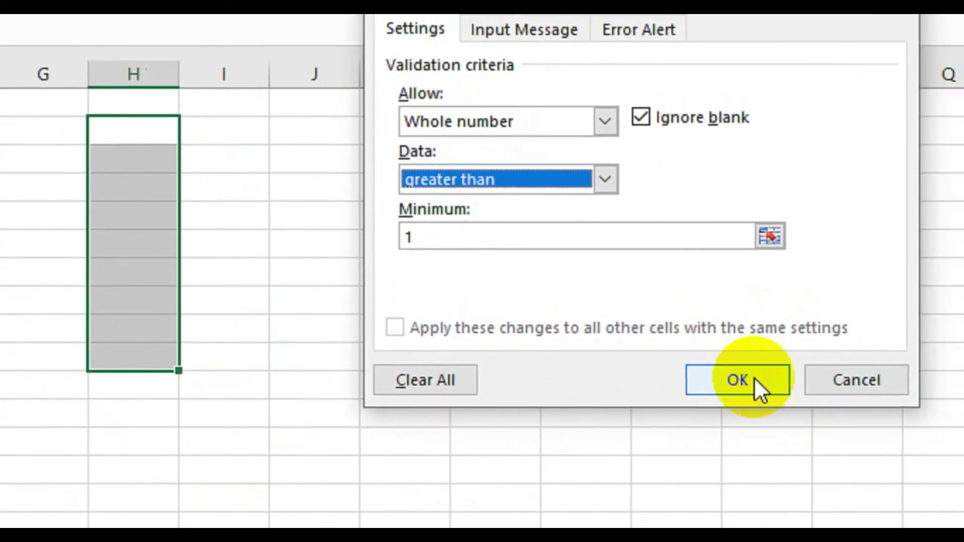
{"action": "left_click", "coordinate": [853, 392]}
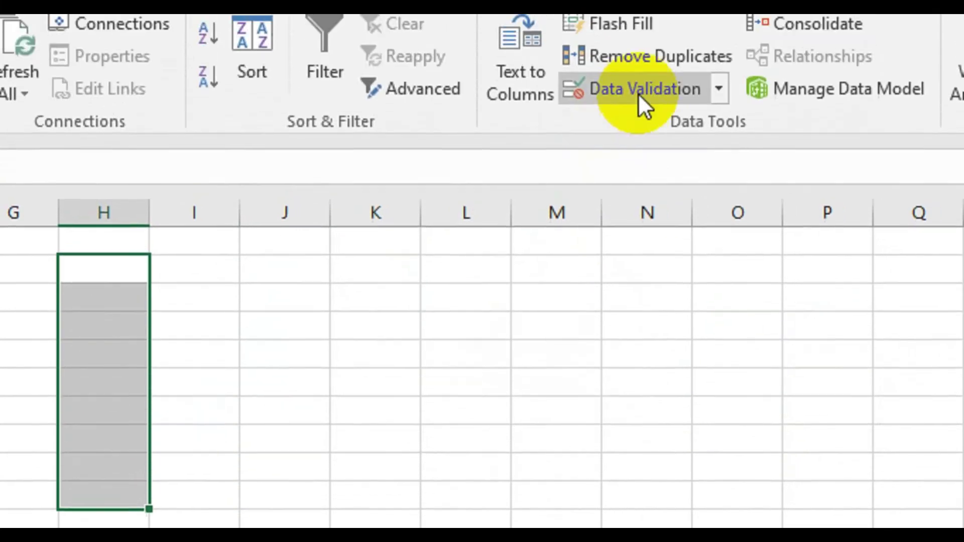
{"action": "left_click", "coordinate": [641, 134]}
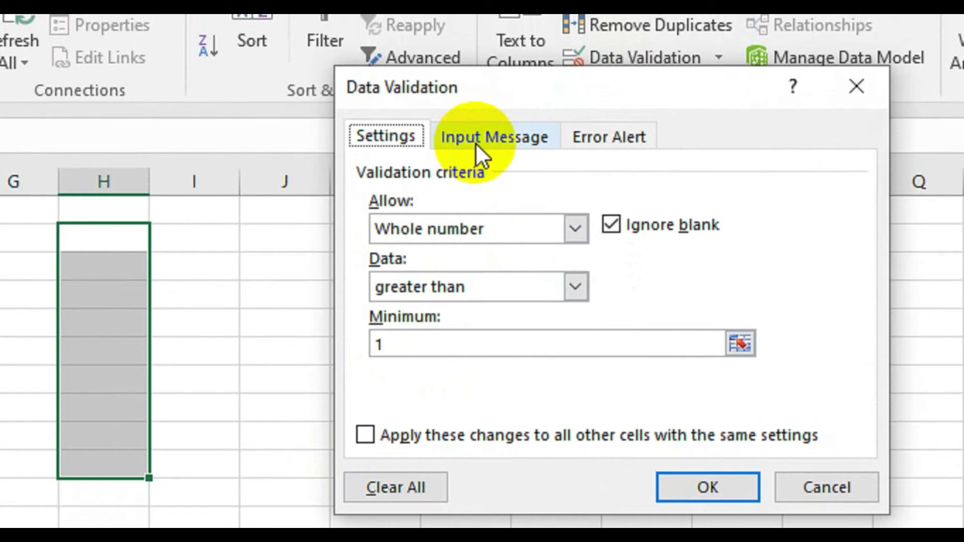
- Set the input message title to 'message' and its text to 'enter whole numbers greater than 1'
{"action": "left_click", "coordinate": [481, 139]}
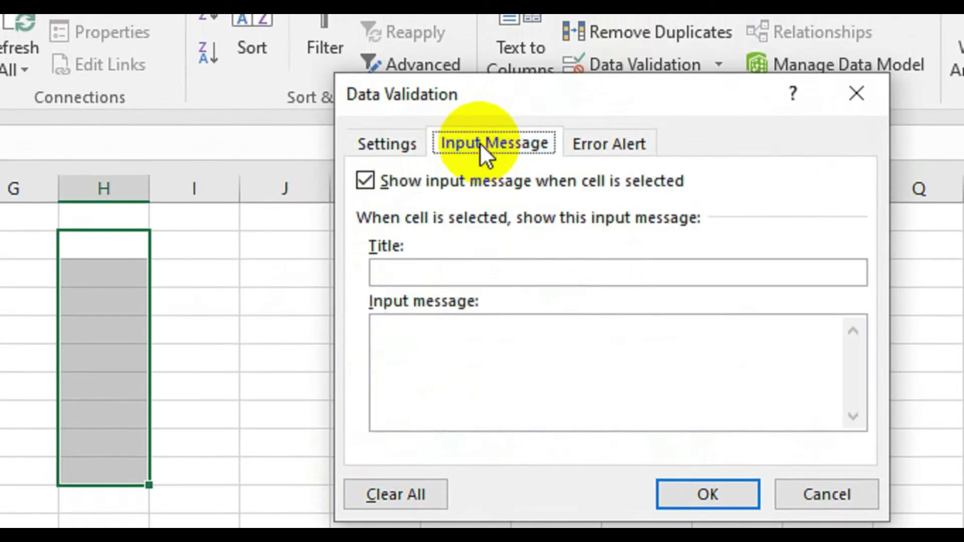
{"action": "left_click", "coordinate": [427, 272]}
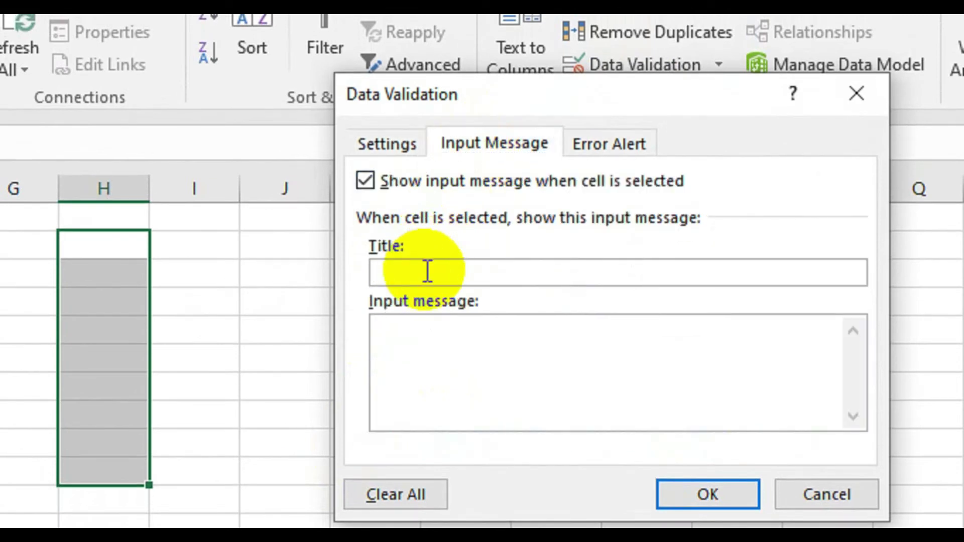
{"action": "type", "text": "message"}
{"action": "left_click", "coordinate": [423, 329]}
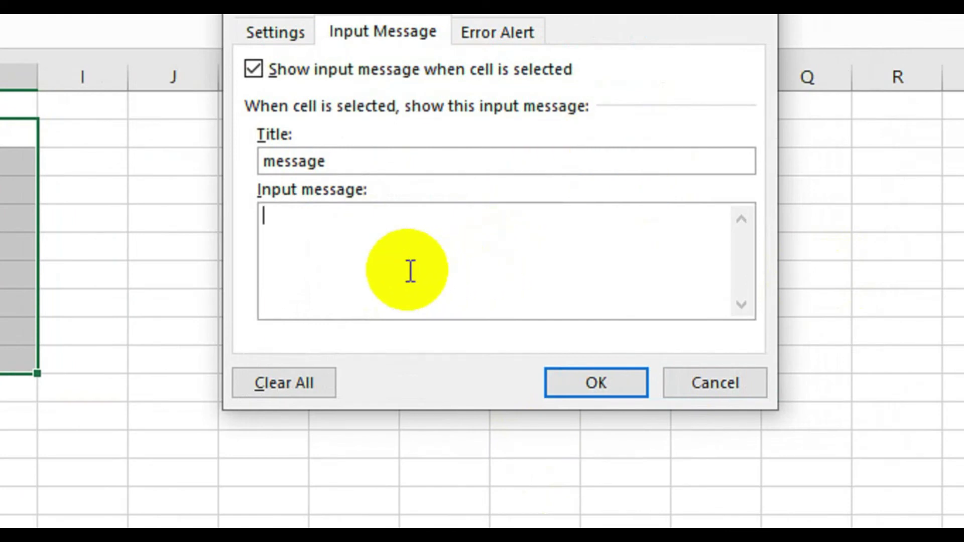
{"action": "type", "text": "enter"}
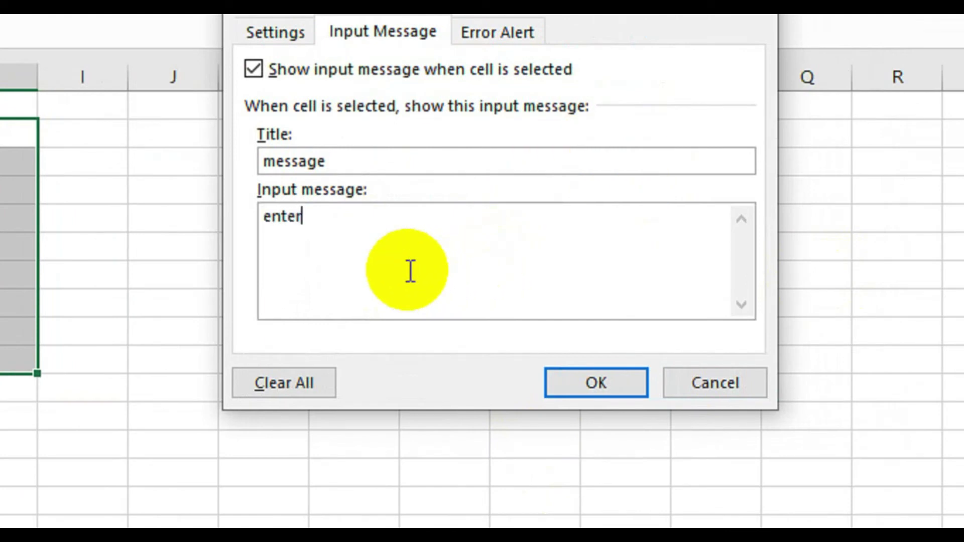
{"action": "type", "text": " wholen"}
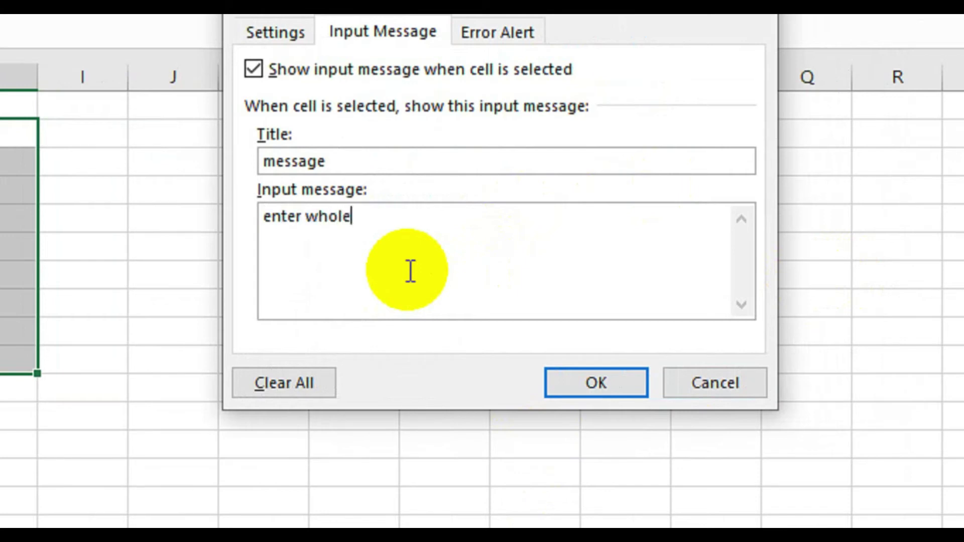
{"action": "type", "text": "umbers"}
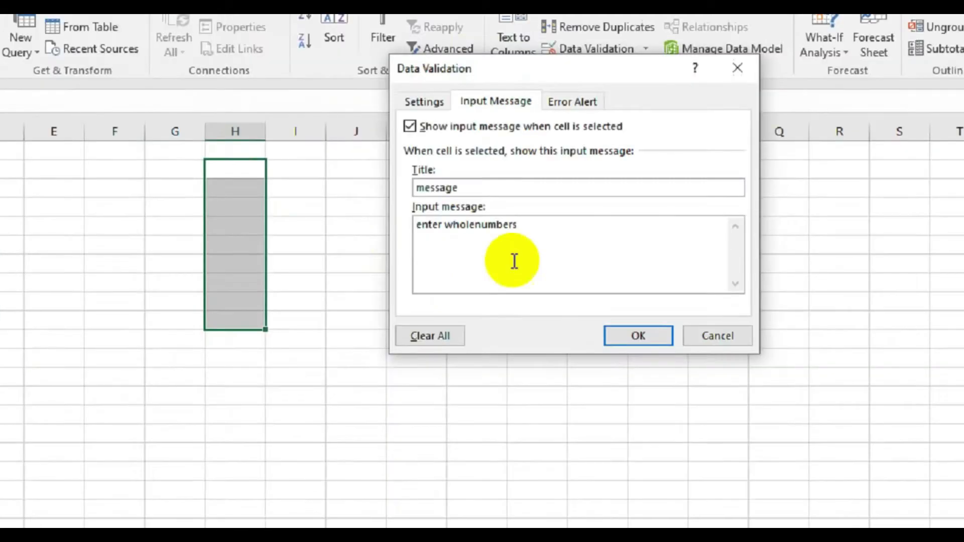
{"action": "type", "text": " g"}
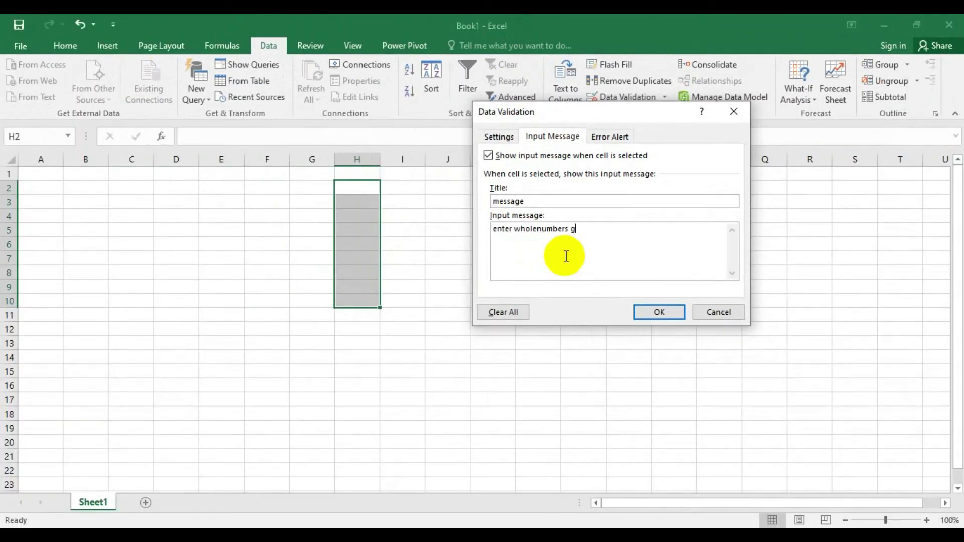
{"action": "type", "text": "reater than 1"}
{"action": "key", "text": "Left"}
{"action": "key", "text": "Left"}
{"action": "key", "text": "Left"}
{"action": "key", "text": "Left"}
{"action": "key", "text": "Left"}
{"action": "key", "text": "Left"}
{"action": "key", "text": "Left"}
{"action": "key", "text": "Left"}
{"action": "key", "text": "Left"}
{"action": "key", "text": "Left"}
{"action": "key", "text": "Left"}
{"action": "key", "text": "Left"}
{"action": "key", "text": "Left"}
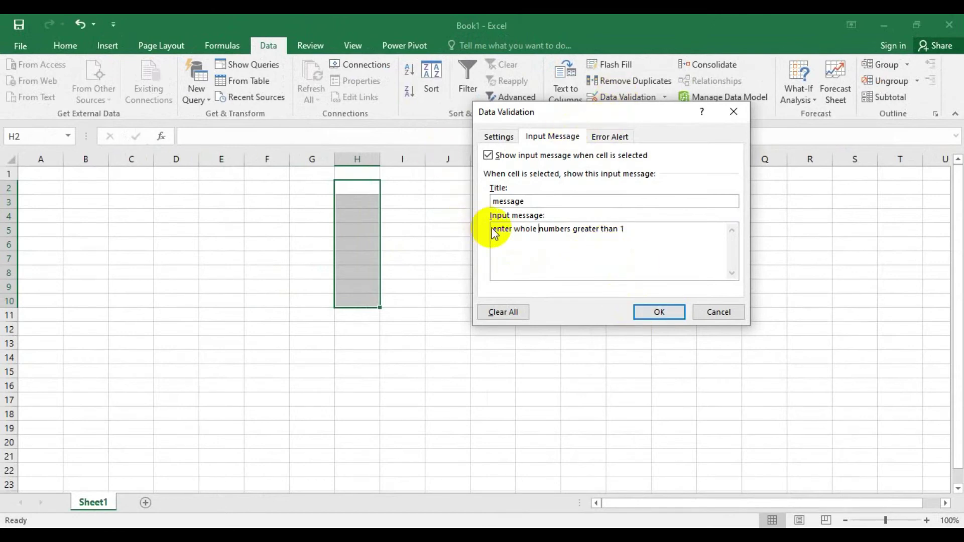
{"action": "left_click_drag", "start_coordinate": [491, 229], "coordinate": [644, 234]}
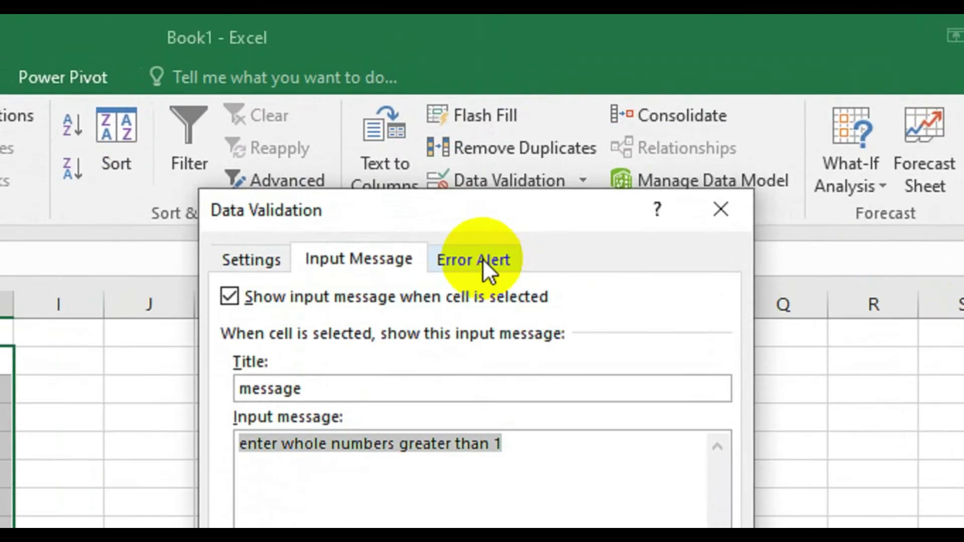
- Add the error alert message 'enter whole numbers greater than 1' and apply the validation
{"action": "left_click", "coordinate": [615, 136]}
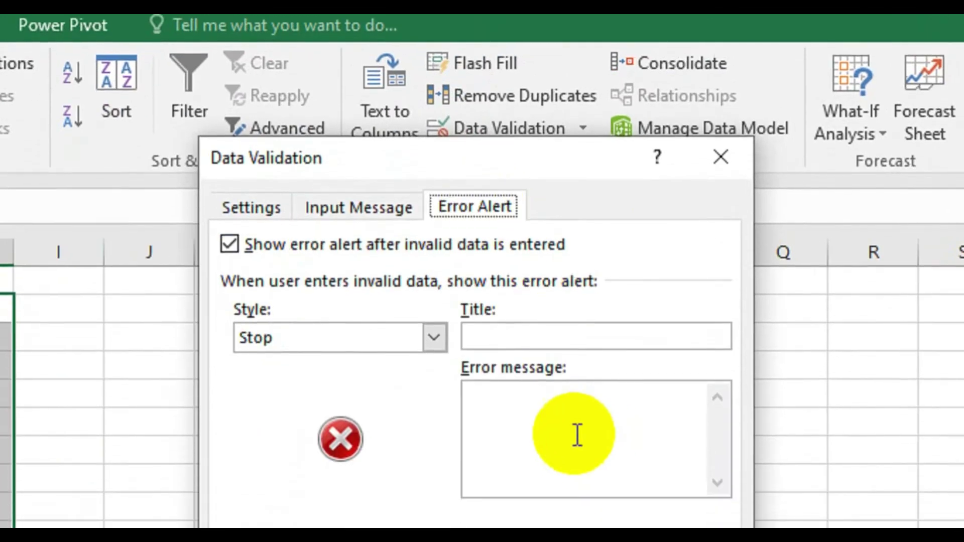
{"action": "left_click", "coordinate": [563, 480]}
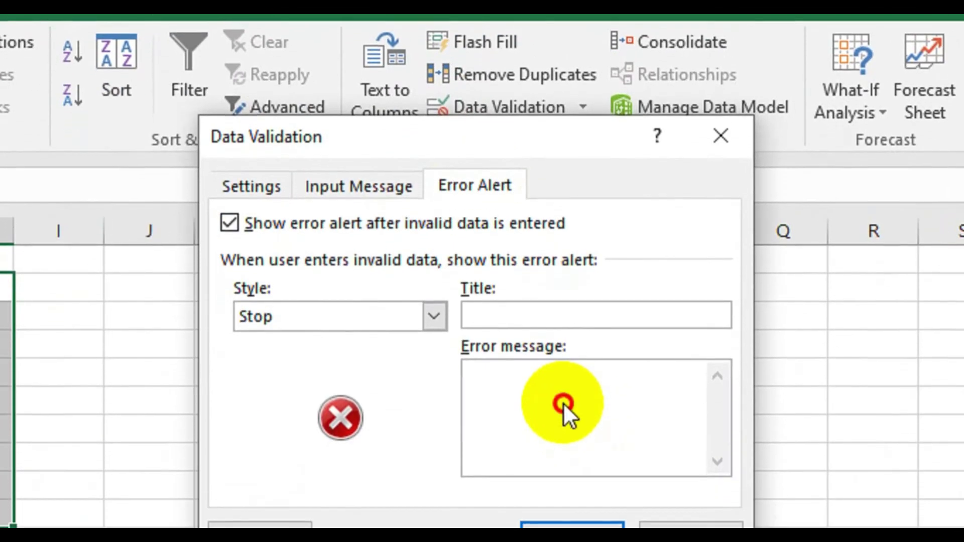
{"action": "type", "text": "enter whole numbers greater than 1"}
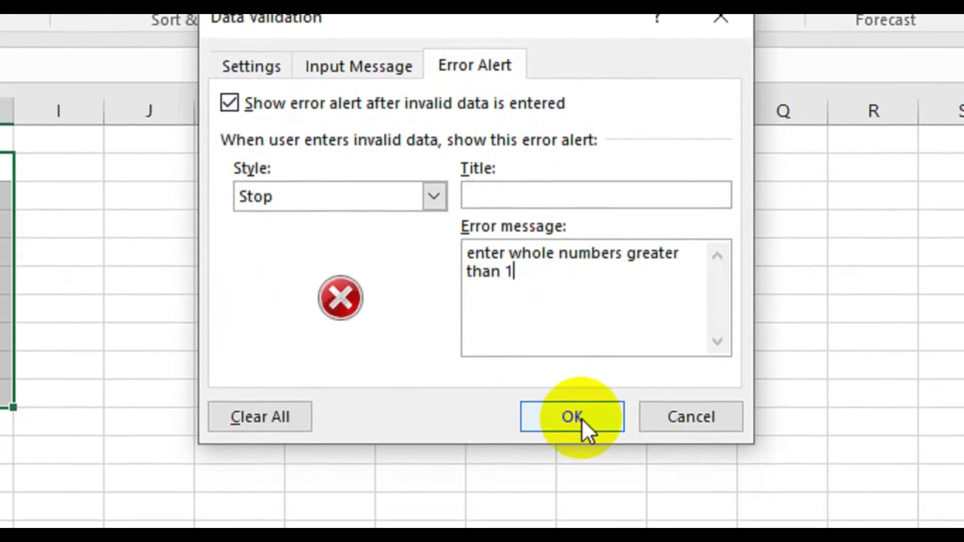
{"action": "left_click", "coordinate": [581, 399]}
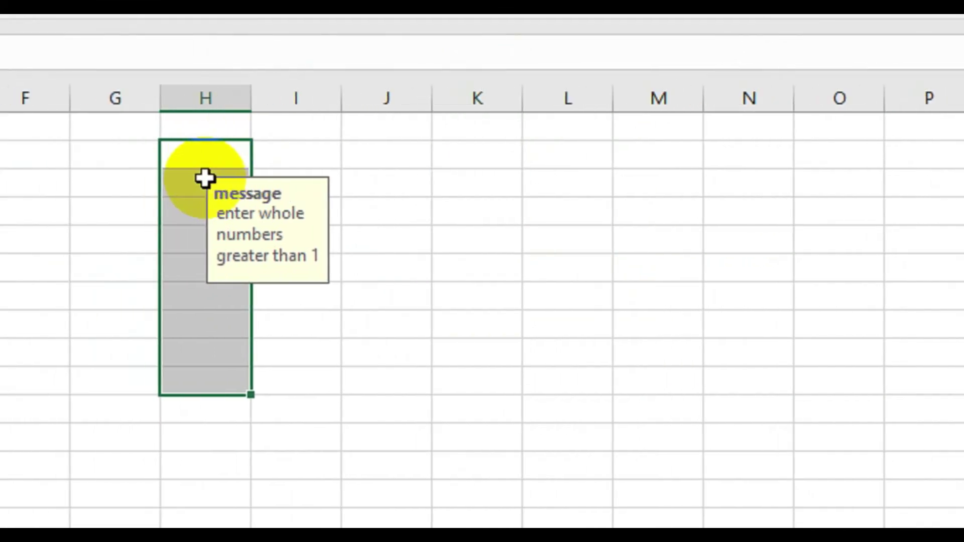
- Enter 4, 7 and 90 down column H, then test 0 and dismiss the validation error
{"action": "left_click", "coordinate": [113, 161]}
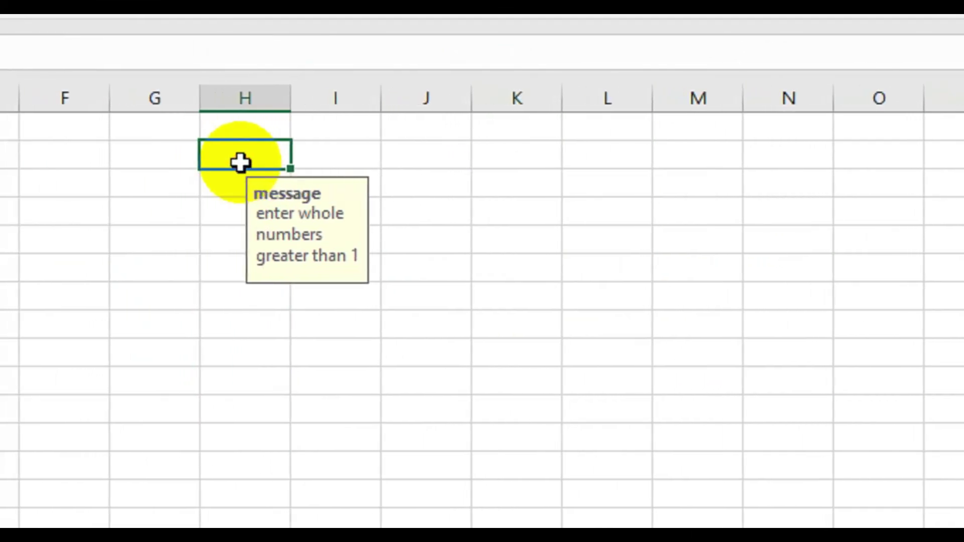
{"action": "type", "text": "4"}
{"action": "key", "text": "Return"}
{"action": "type", "text": "7"}
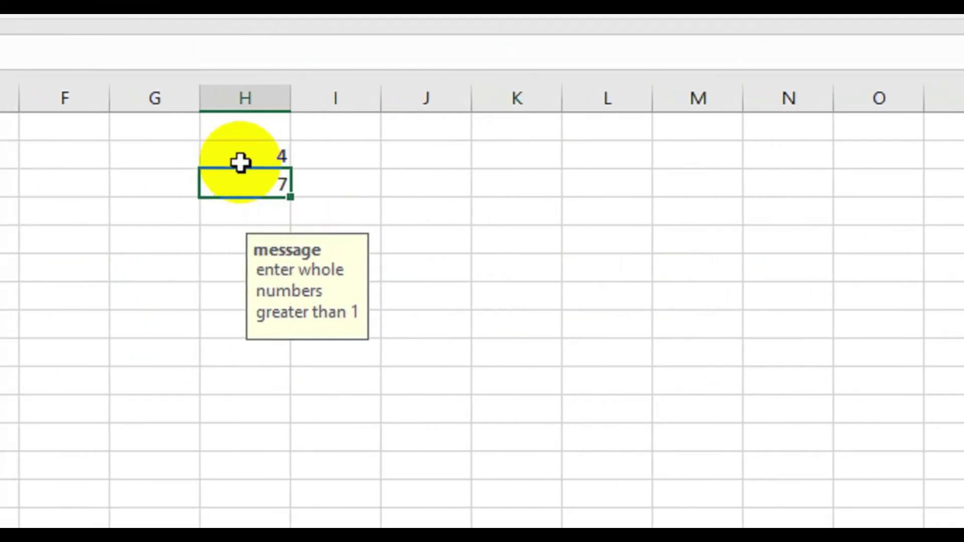
{"action": "key", "text": "Return"}
{"action": "type", "text": "90"}
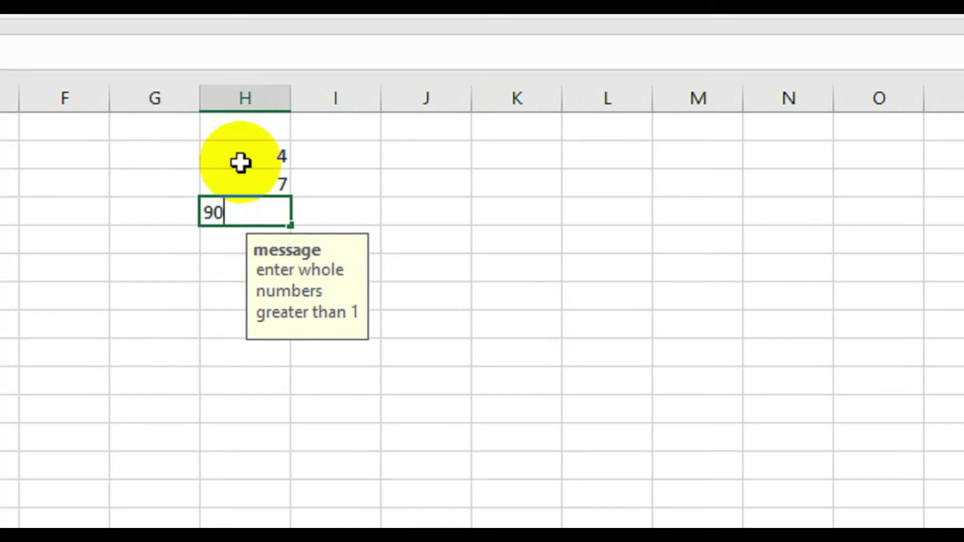
{"action": "key", "text": "Return"}
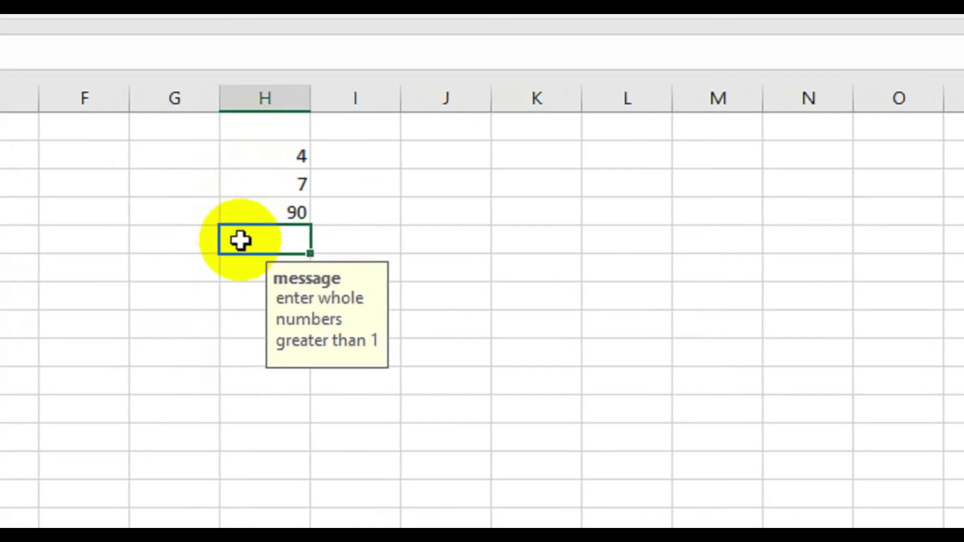
{"action": "type", "text": "0"}
{"action": "key", "text": "Return"}
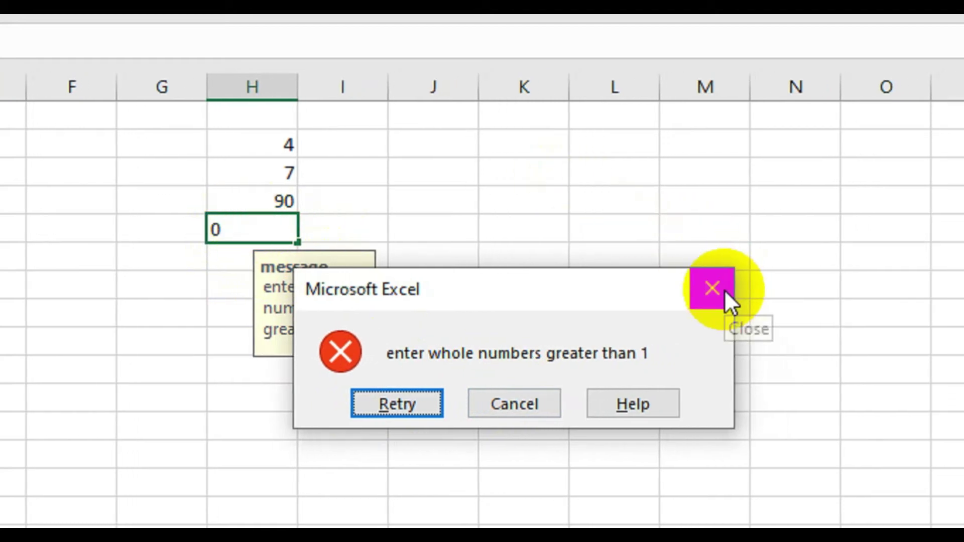
{"action": "left_click", "coordinate": [724, 289]}
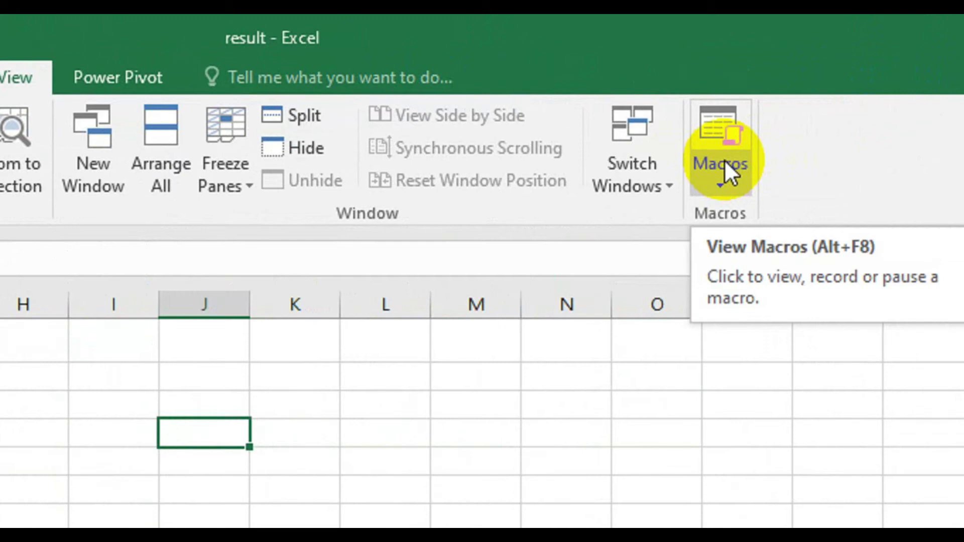
- Start recording a macro named Macro1 stored in This Workbook
{"action": "left_click", "coordinate": [724, 159]}
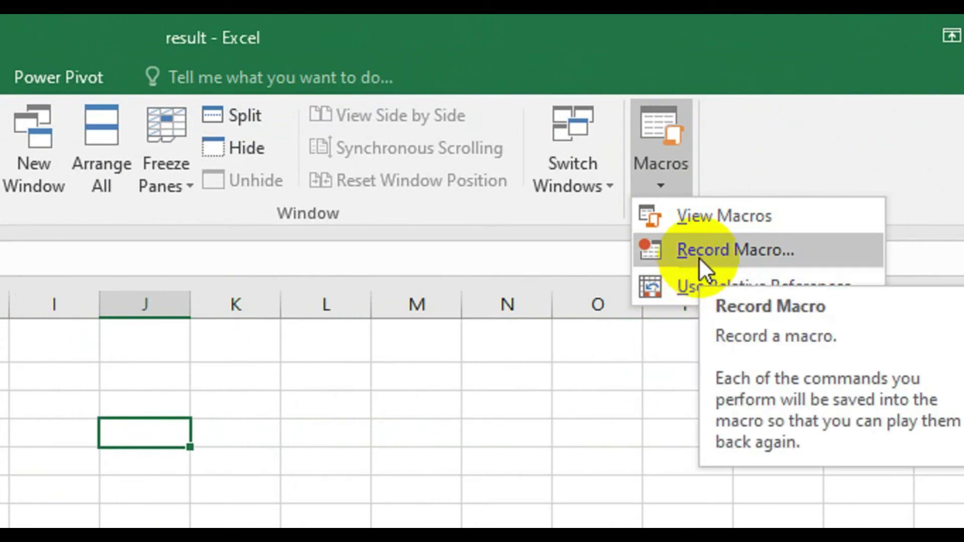
{"action": "left_click", "coordinate": [698, 257]}
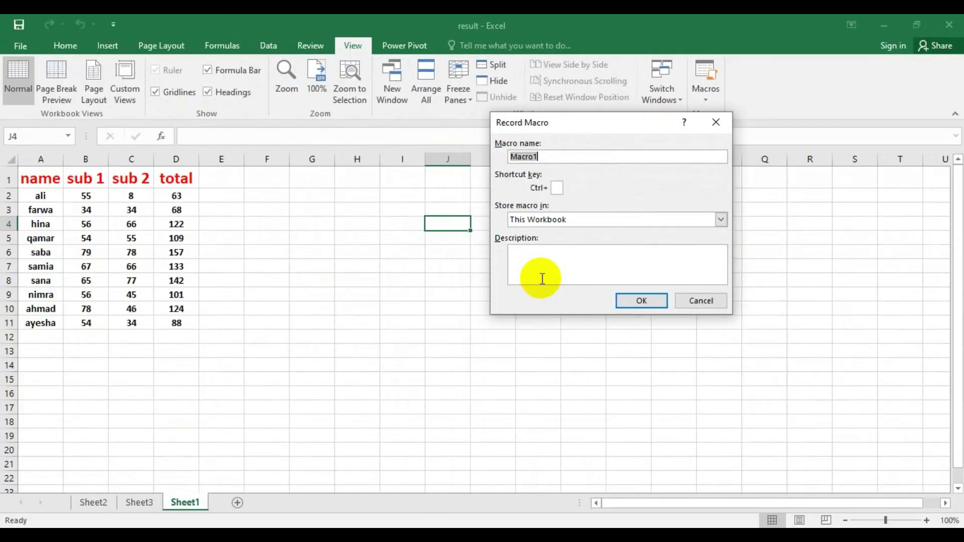
{"action": "left_click", "coordinate": [596, 159]}
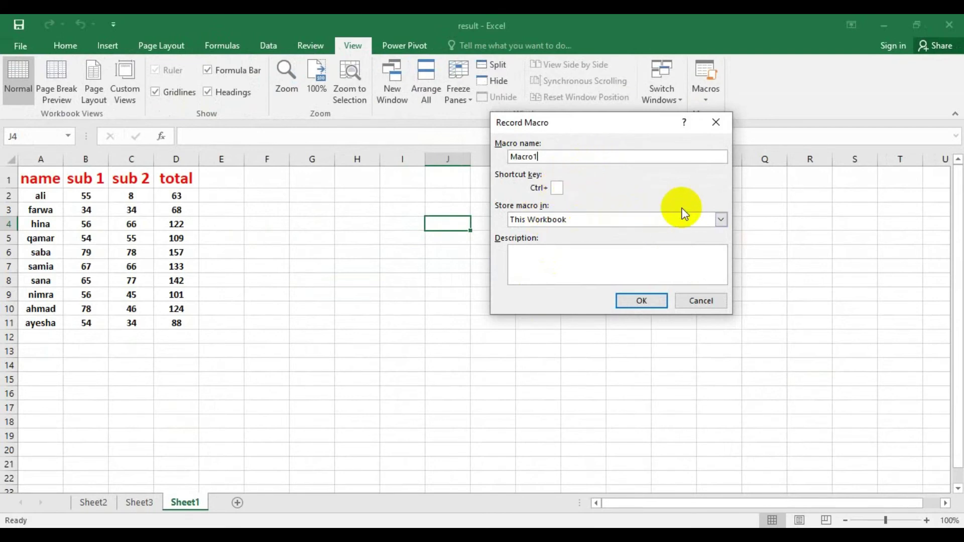
{"action": "left_click", "coordinate": [722, 220]}
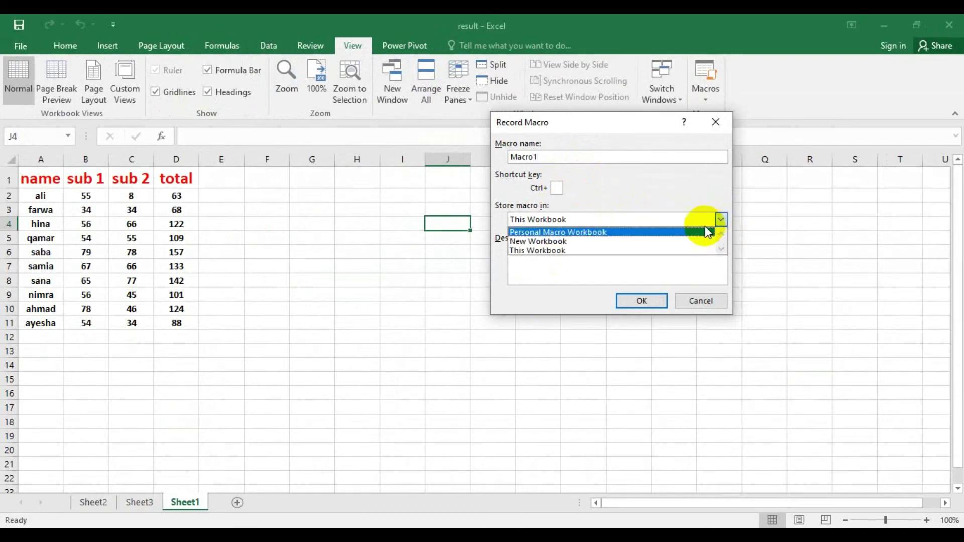
{"action": "left_click", "coordinate": [728, 274]}
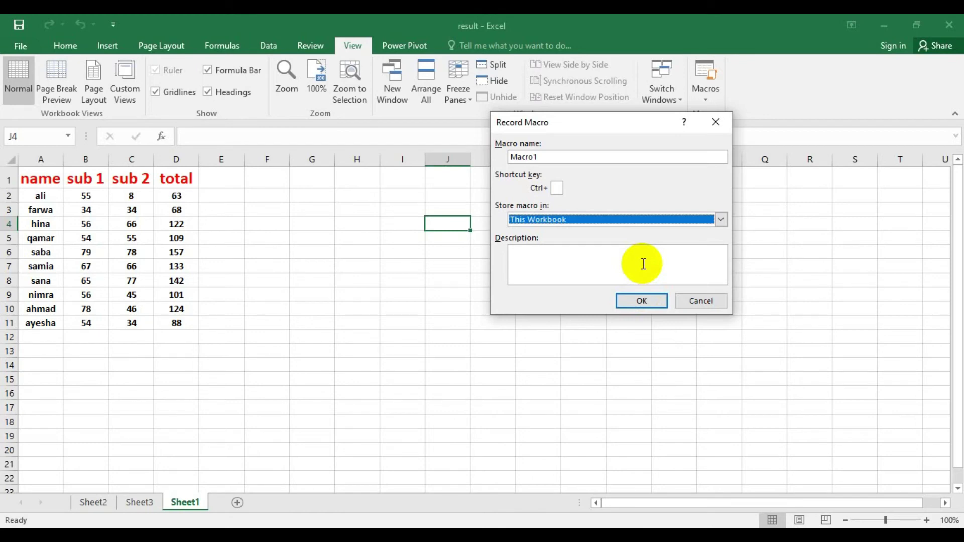
{"action": "left_click", "coordinate": [633, 301]}
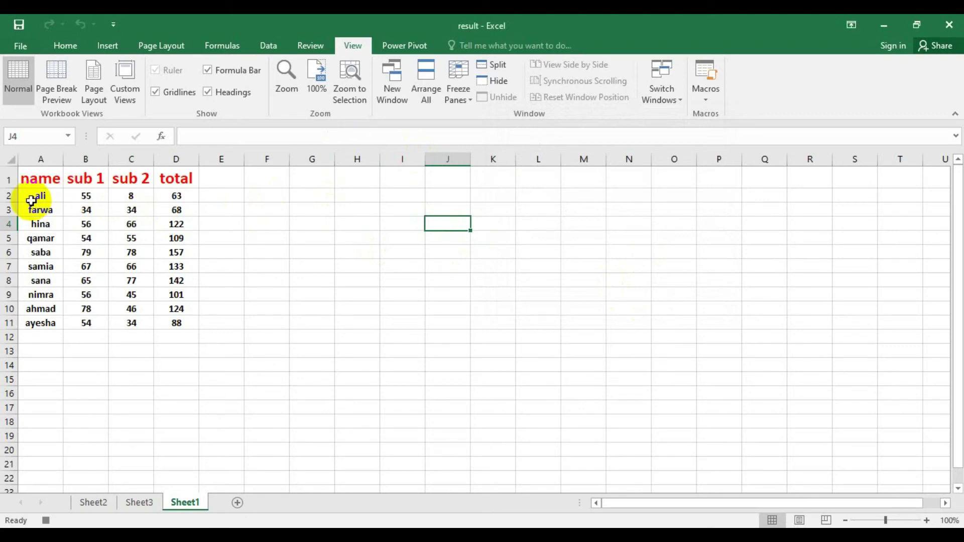
- Select parts of the marks table, including B2:C4, and bring up the Insert ribbon
{"action": "left_click_drag", "start_coordinate": [31, 178], "coordinate": [90, 223]}
{"action": "left_click", "coordinate": [216, 236]}
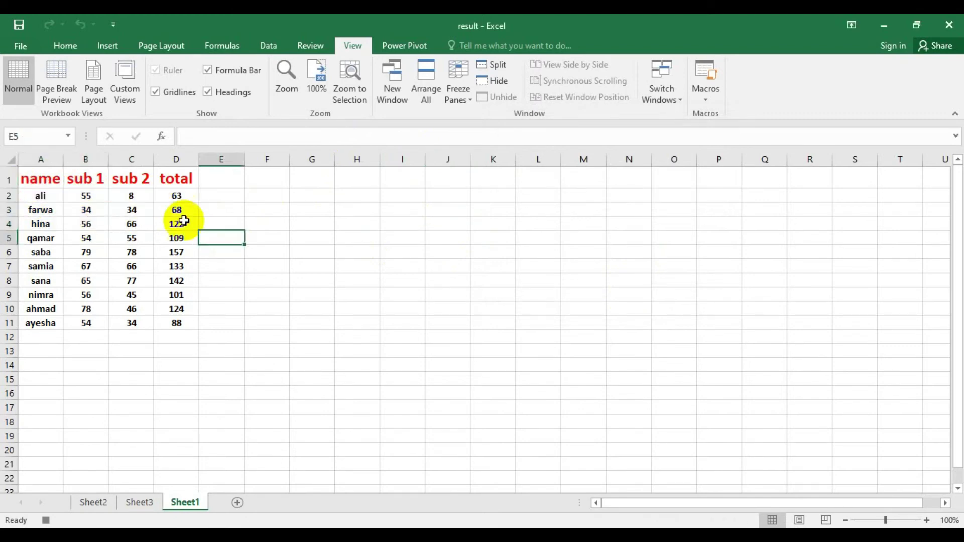
{"action": "left_click_drag", "start_coordinate": [78, 193], "coordinate": [122, 222]}
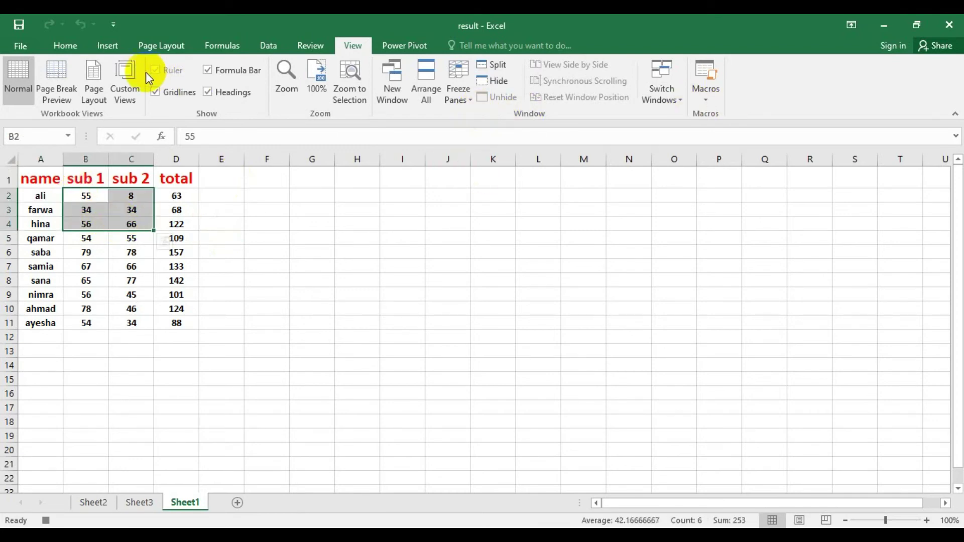
{"action": "left_click", "coordinate": [106, 45]}
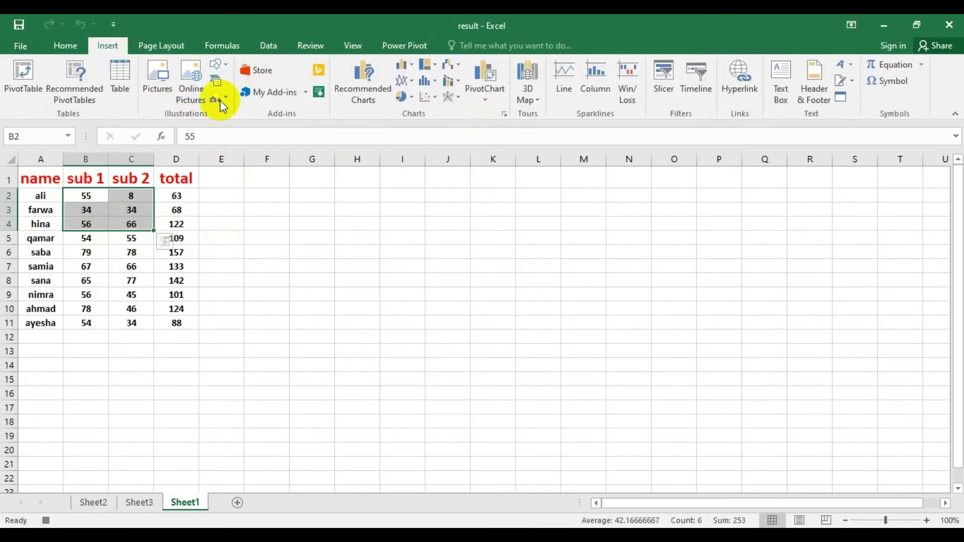
{"action": "left_click", "coordinate": [350, 187]}
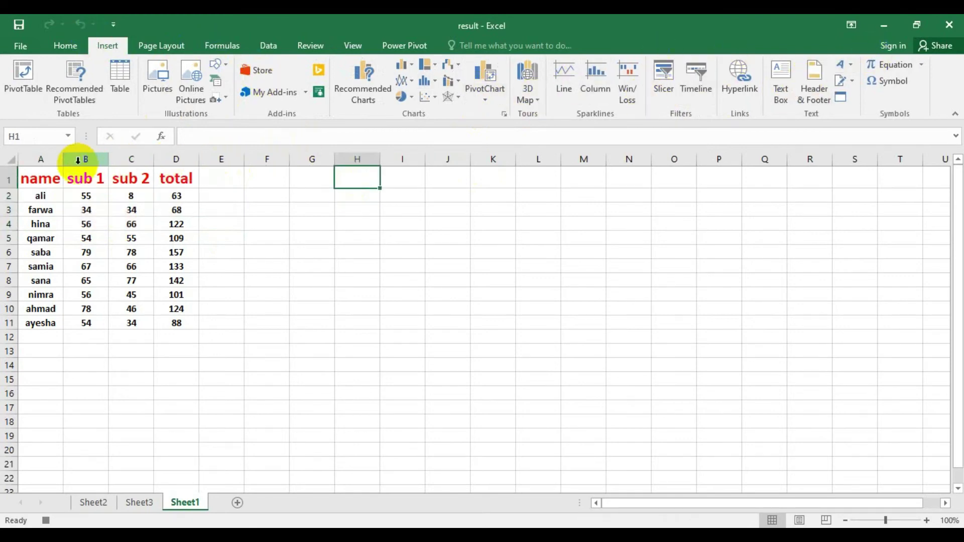
- Make the header row A1:D1 bold, underlined and filled yellow
{"action": "left_click_drag", "start_coordinate": [22, 177], "coordinate": [176, 180]}
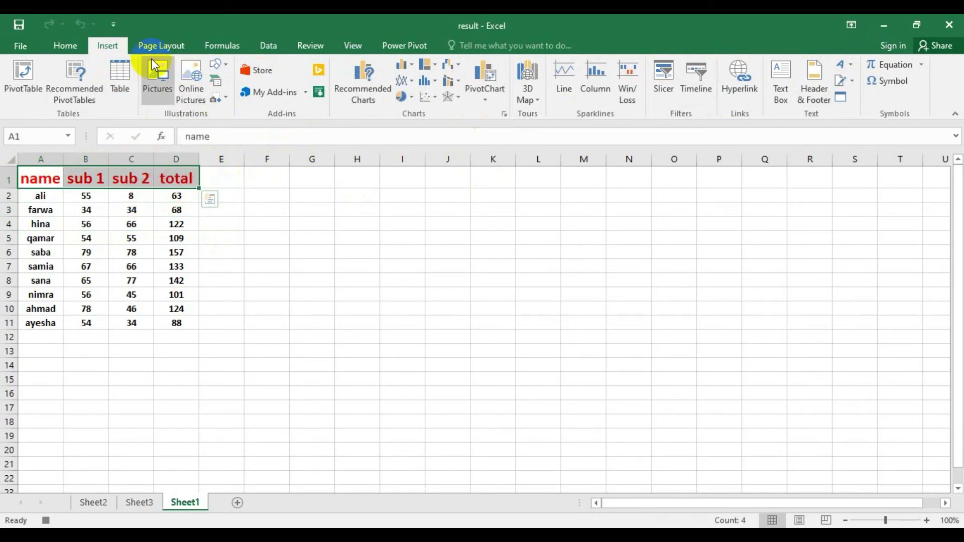
{"action": "left_click", "coordinate": [65, 50]}
{"action": "left_click", "coordinate": [71, 93]}
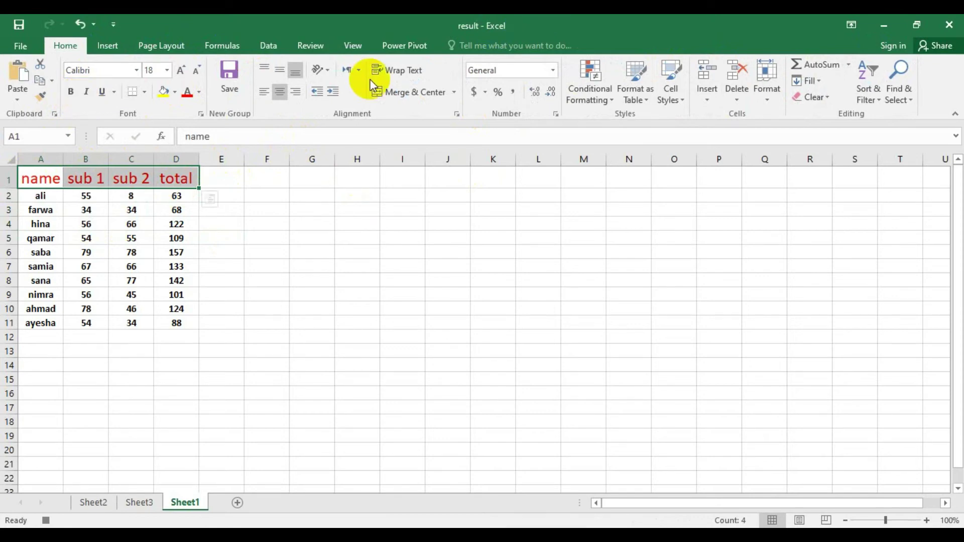
{"action": "left_click", "coordinate": [102, 92]}
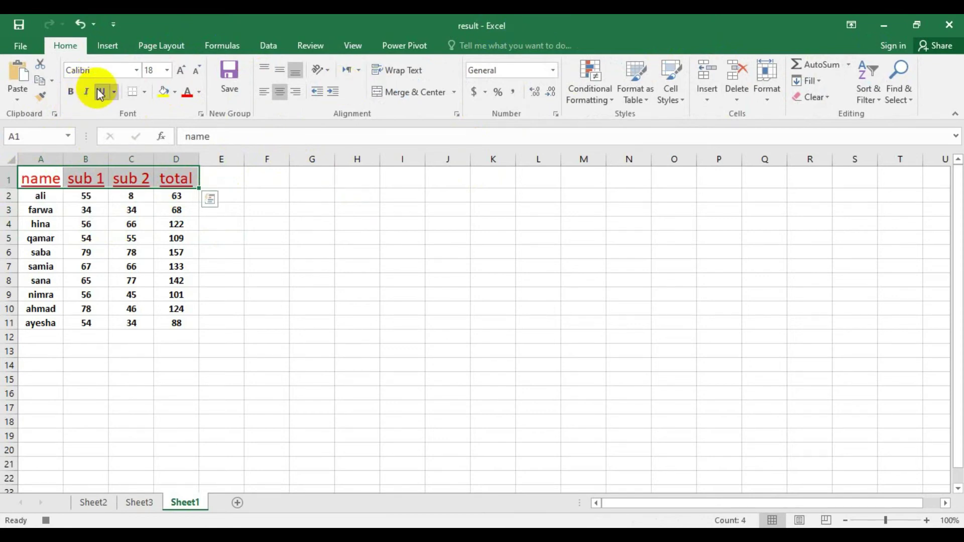
{"action": "left_click", "coordinate": [163, 93]}
{"action": "left_click", "coordinate": [292, 298]}
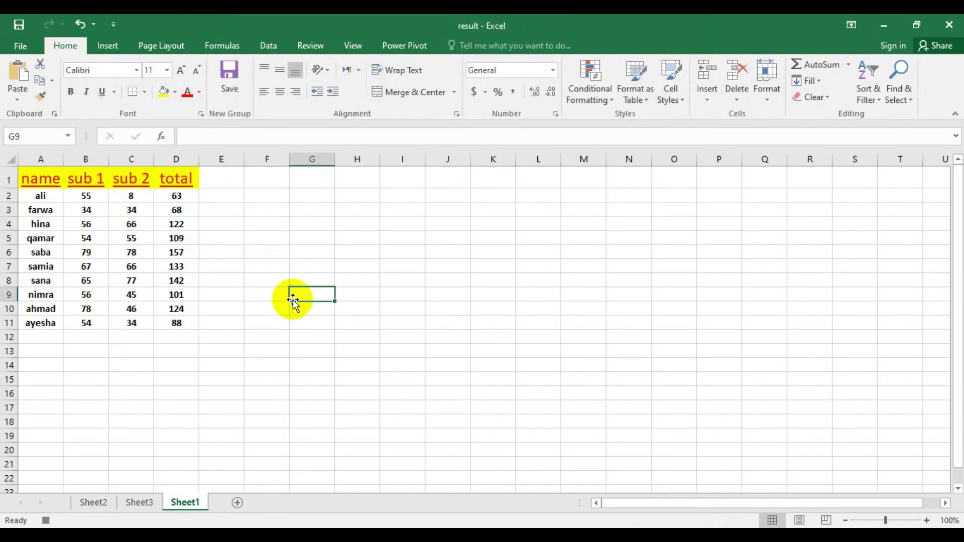
- Add AutoSum averages to row 12: 49.75, 40.75 and 90.5
{"action": "left_click_drag", "start_coordinate": [38, 198], "coordinate": [156, 232]}
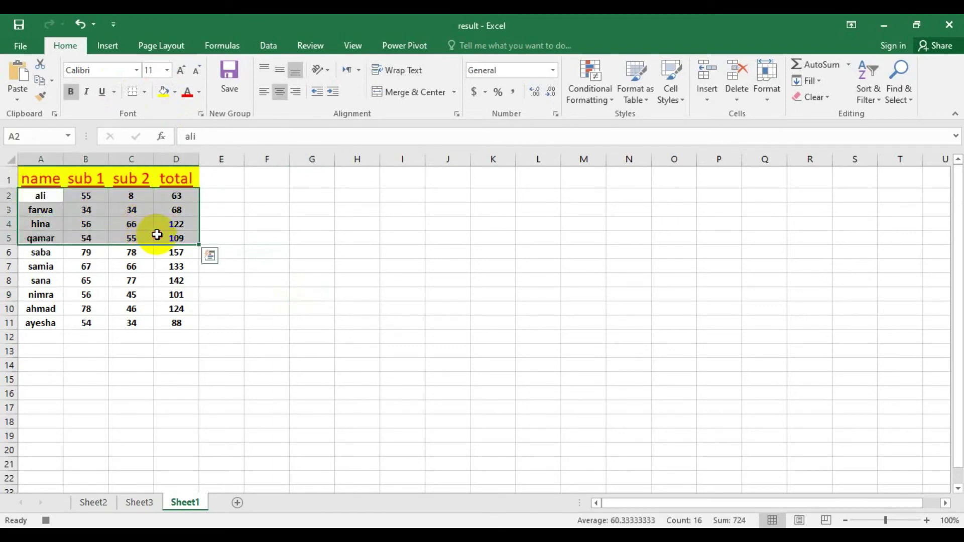
{"action": "left_click", "coordinate": [848, 64]}
{"action": "left_click", "coordinate": [825, 100]}
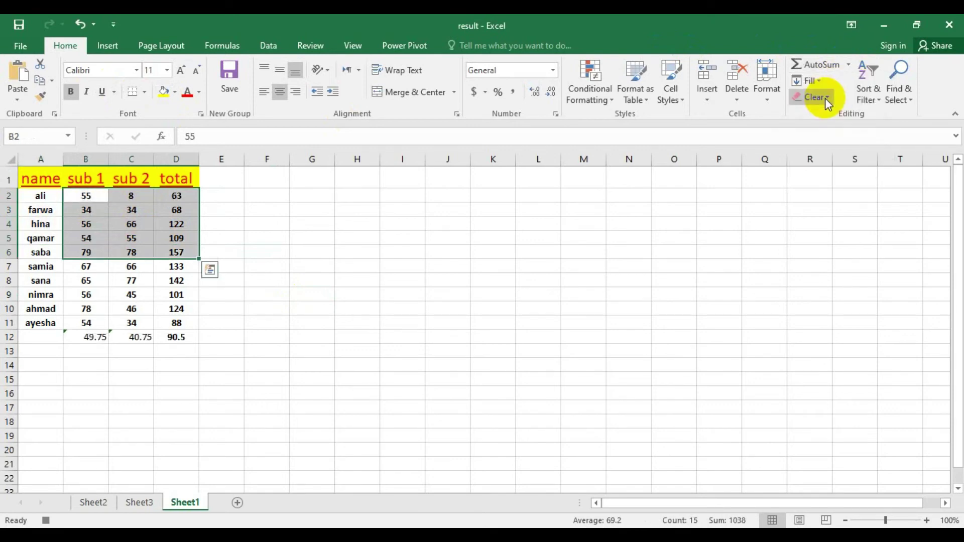
- Insert a histogram chart from rows A2:D5 of the marks table
{"action": "left_click", "coordinate": [560, 217]}
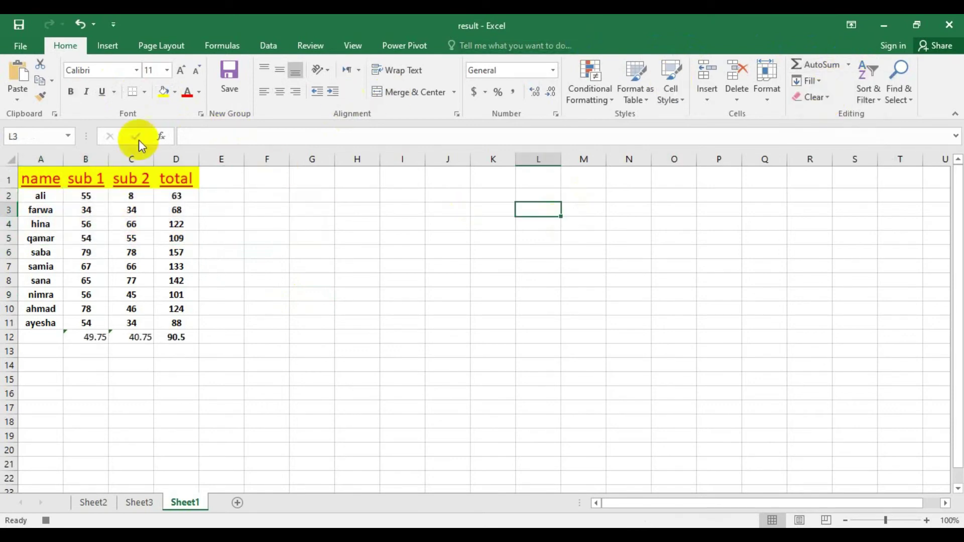
{"action": "left_click_drag", "start_coordinate": [30, 195], "coordinate": [187, 242]}
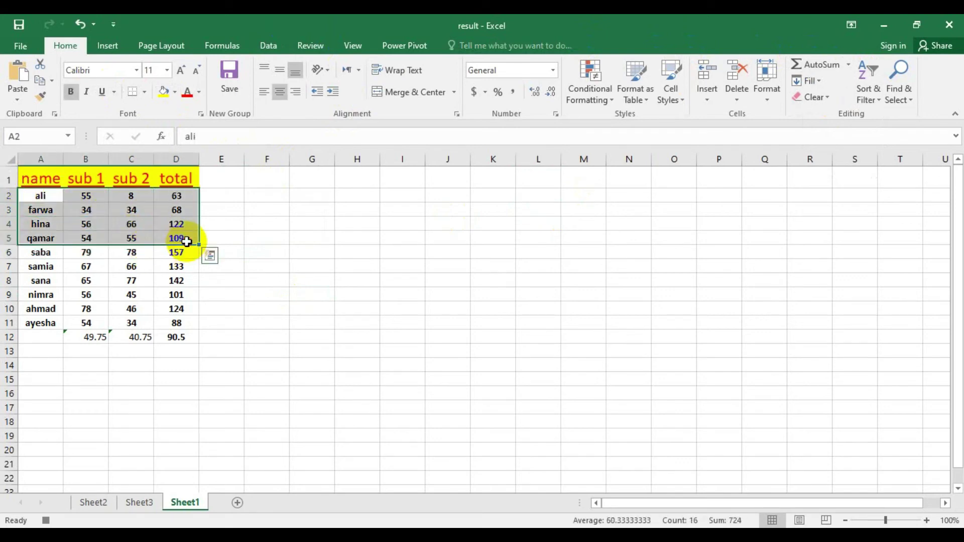
{"action": "left_click", "coordinate": [104, 46]}
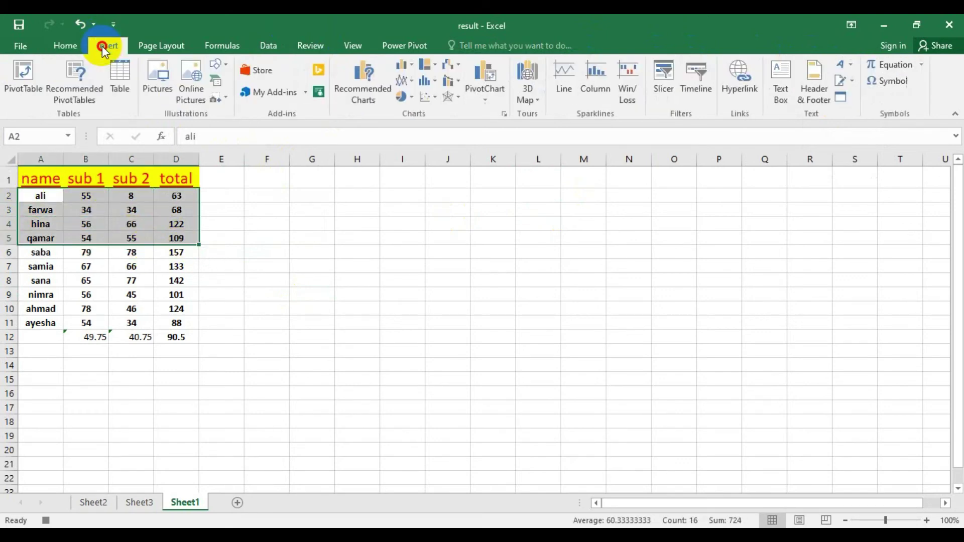
{"action": "left_click", "coordinate": [440, 77]}
{"action": "left_click", "coordinate": [435, 127]}
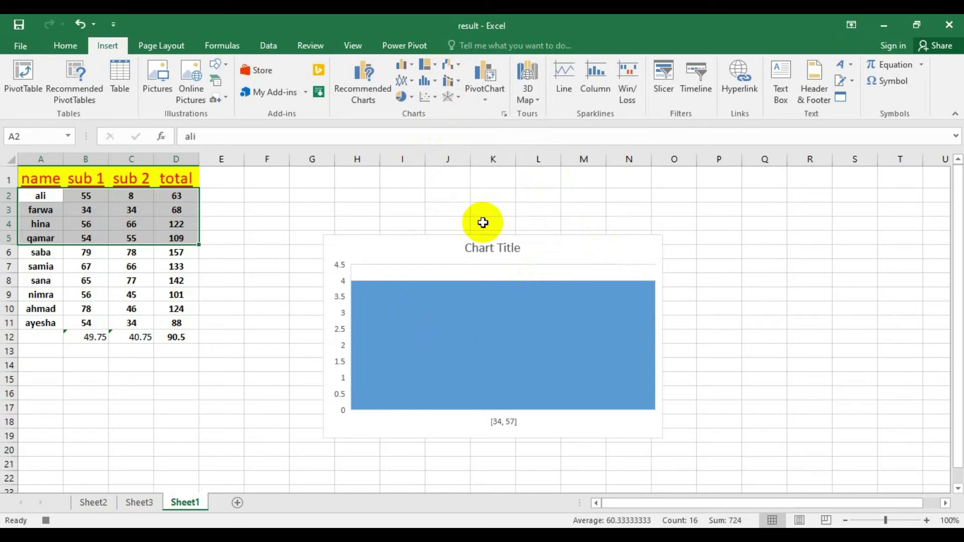
- Stop recording the macro from the View tab's Macros menu
{"action": "left_click", "coordinate": [354, 43]}
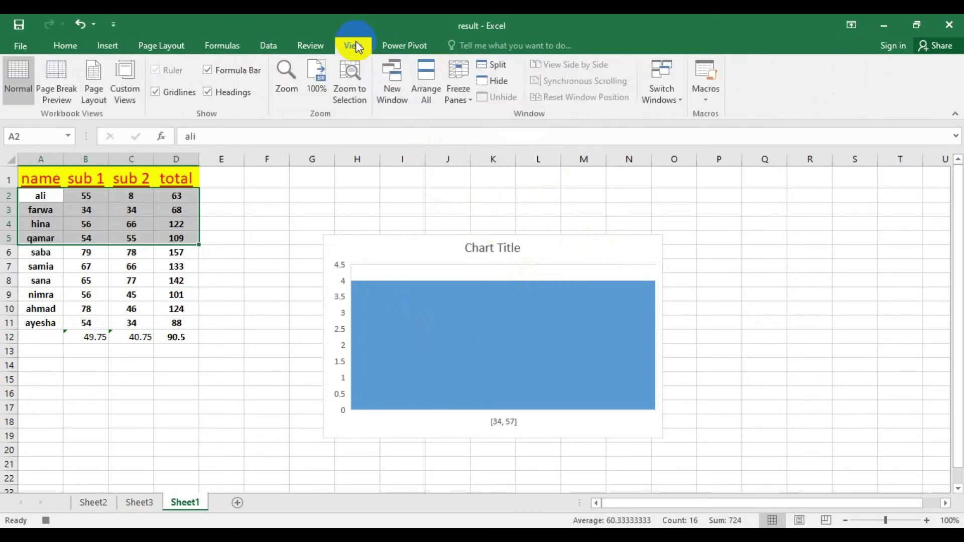
{"action": "left_click", "coordinate": [703, 95]}
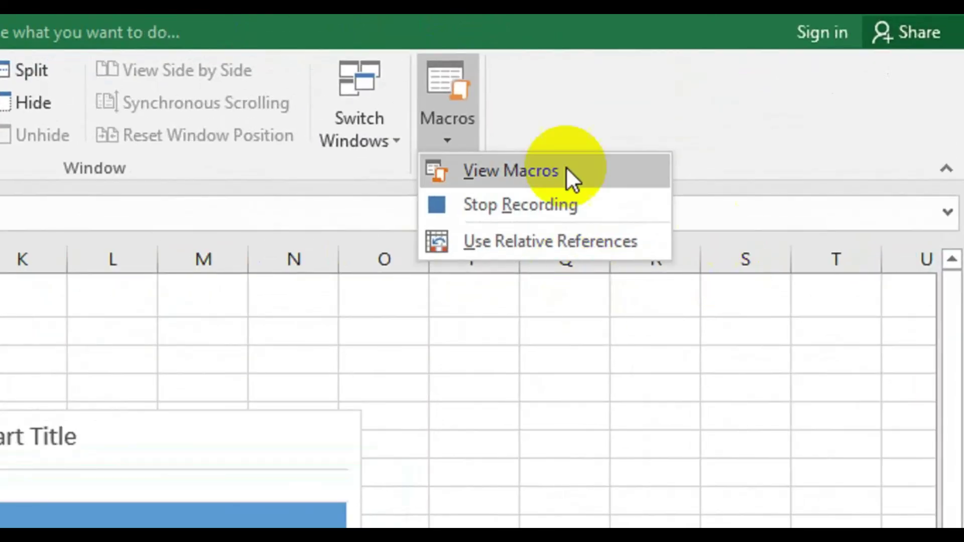
{"action": "left_click", "coordinate": [496, 206]}
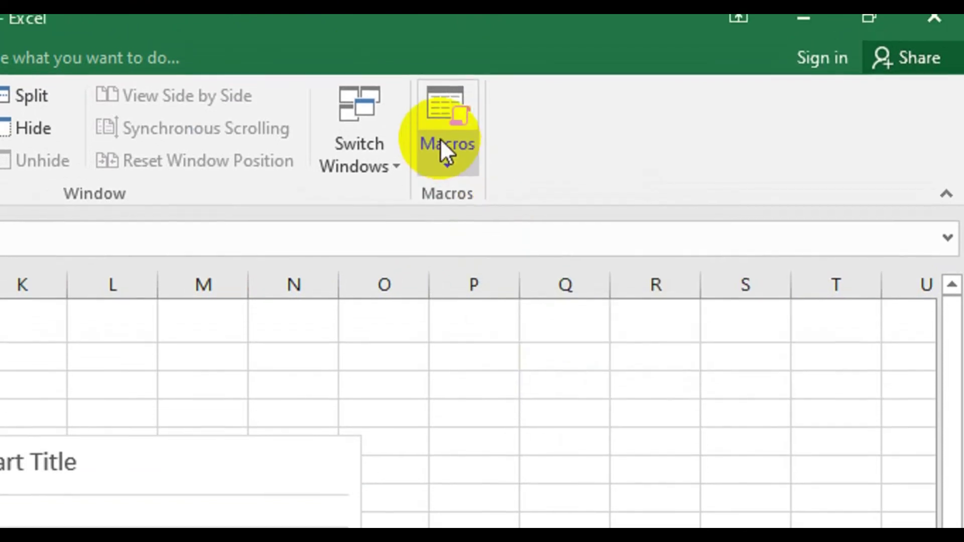
- Delete Macro1 from the macro list and confirm, then select the histogram
{"action": "left_click", "coordinate": [440, 116]}
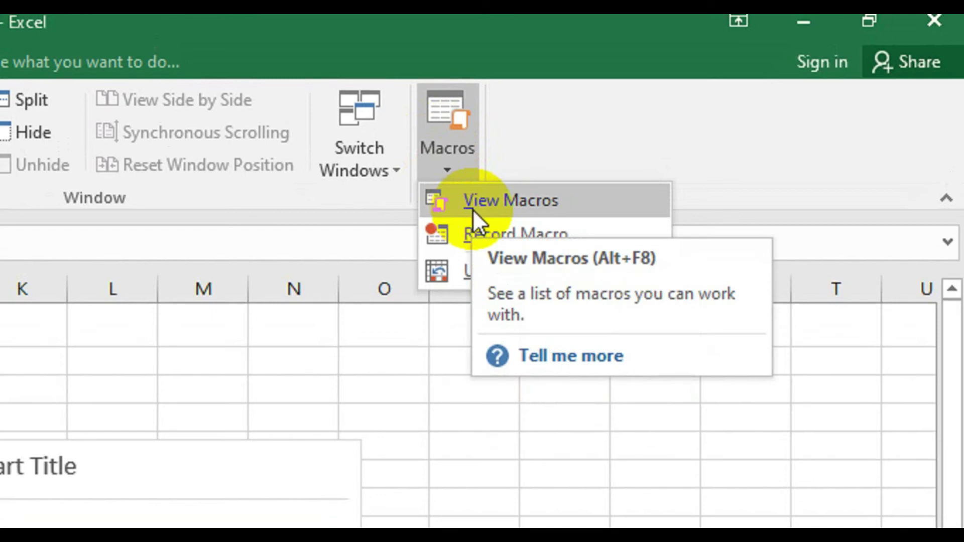
{"action": "left_click", "coordinate": [471, 209]}
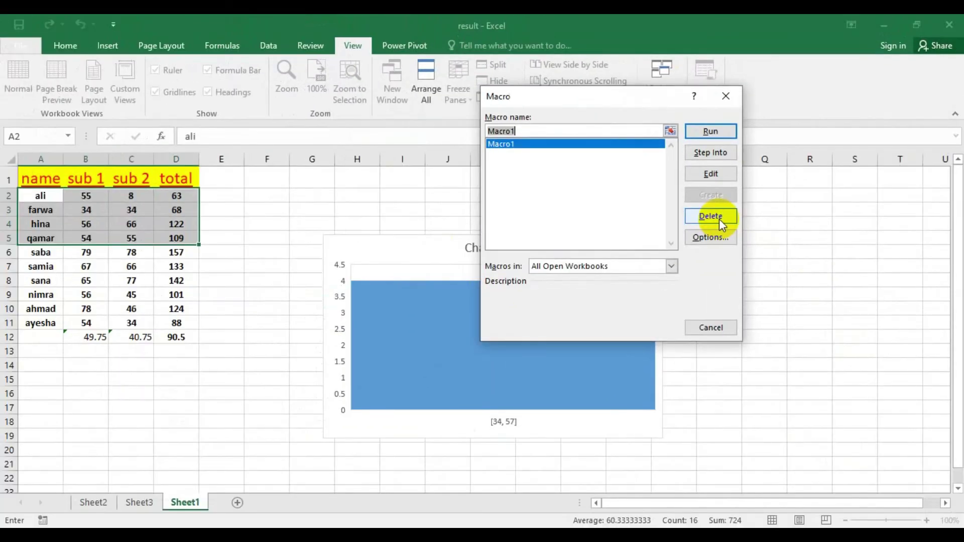
{"action": "left_click", "coordinate": [719, 219]}
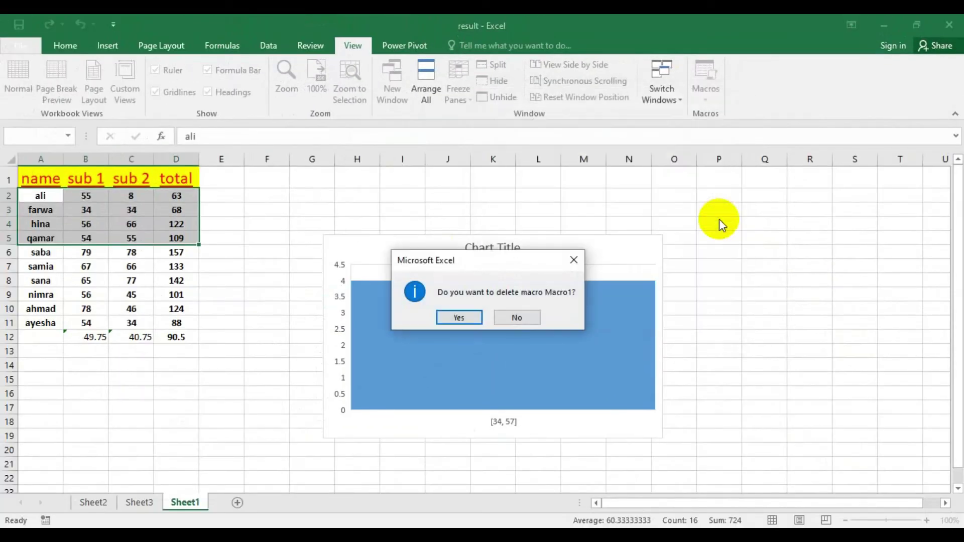
{"action": "left_click", "coordinate": [453, 322]}
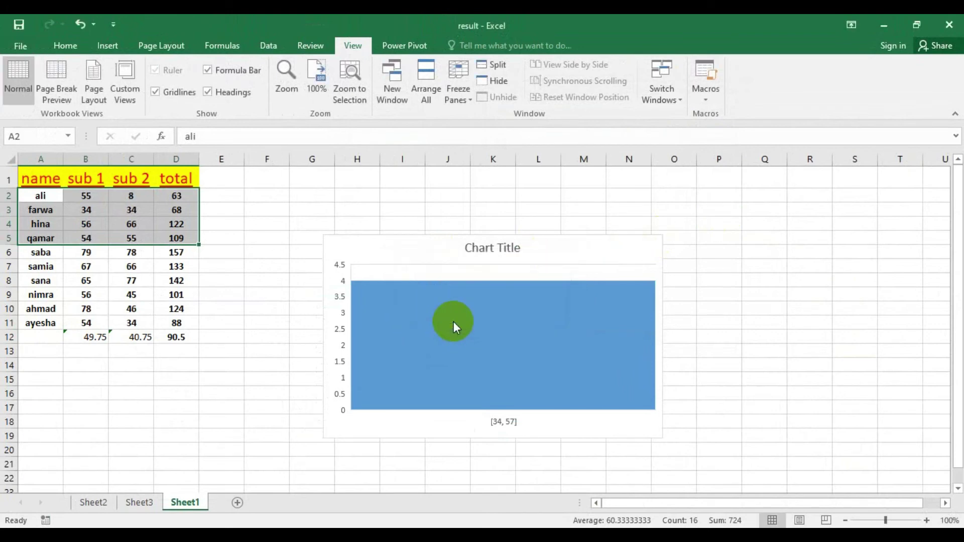
{"action": "left_click", "coordinate": [476, 331]}
- Delete the histogram chart from the result workbook
{"action": "mouse_move", "coordinate": [477, 331]}
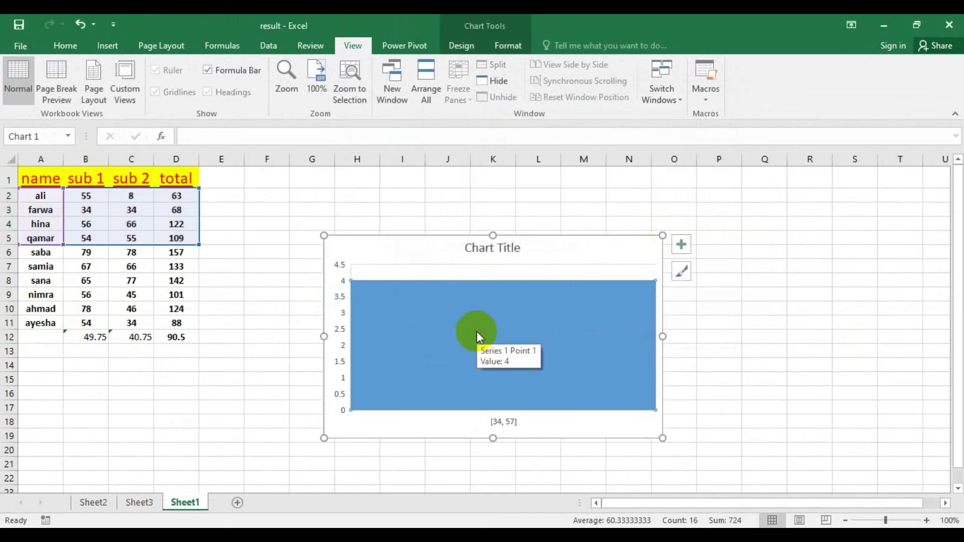
{"action": "key", "text": "Delete"}
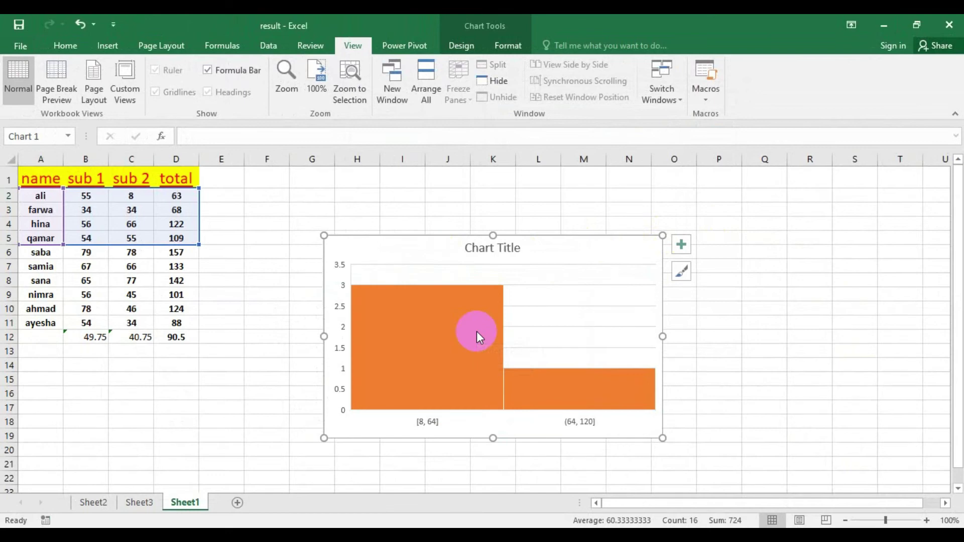
{"action": "key", "text": "Delete"}
{"action": "left_click", "coordinate": [339, 265]}
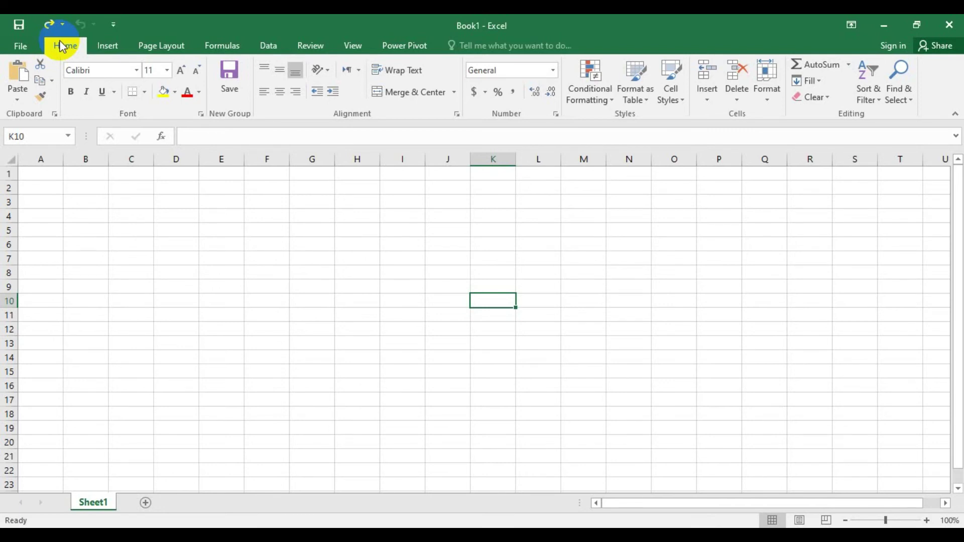
- Enter 'helloworld' in A1 and widen column A to fit it
{"action": "left_click", "coordinate": [45, 175]}
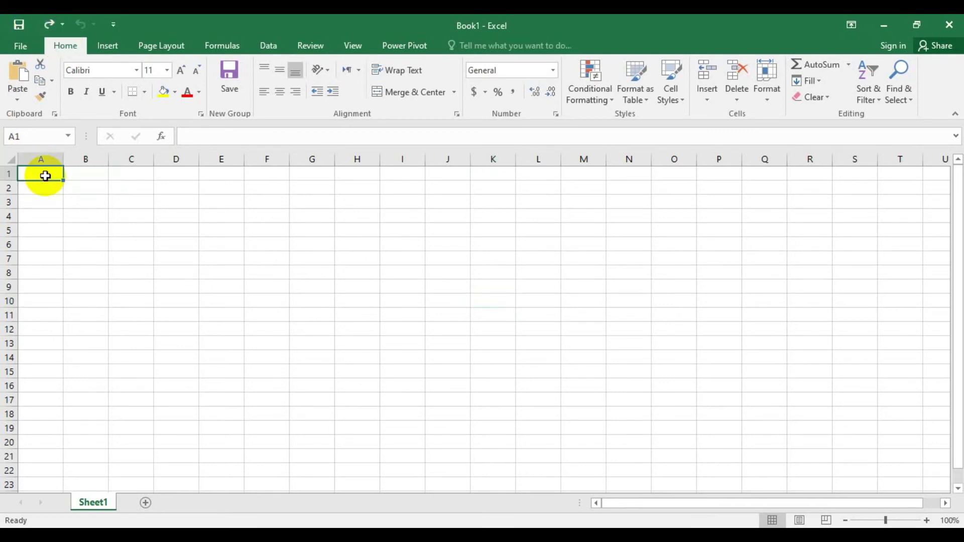
{"action": "type", "text": "h"}
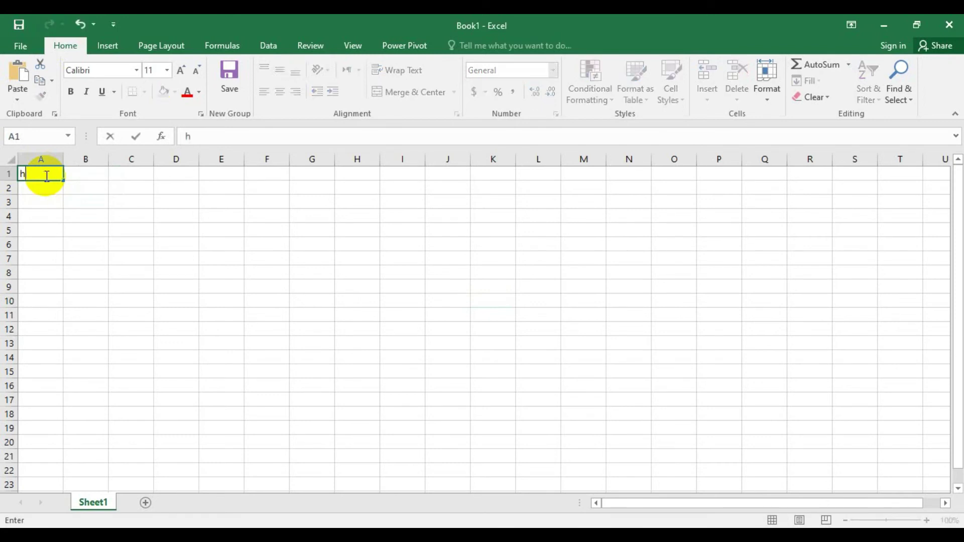
{"action": "type", "text": "elloworld"}
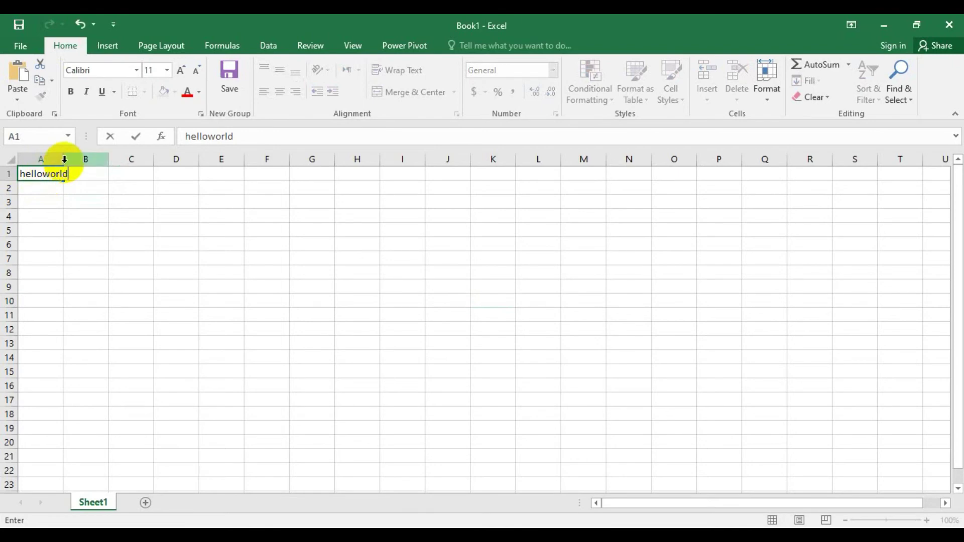
{"action": "left_click_drag", "start_coordinate": [62, 157], "coordinate": [92, 155]}
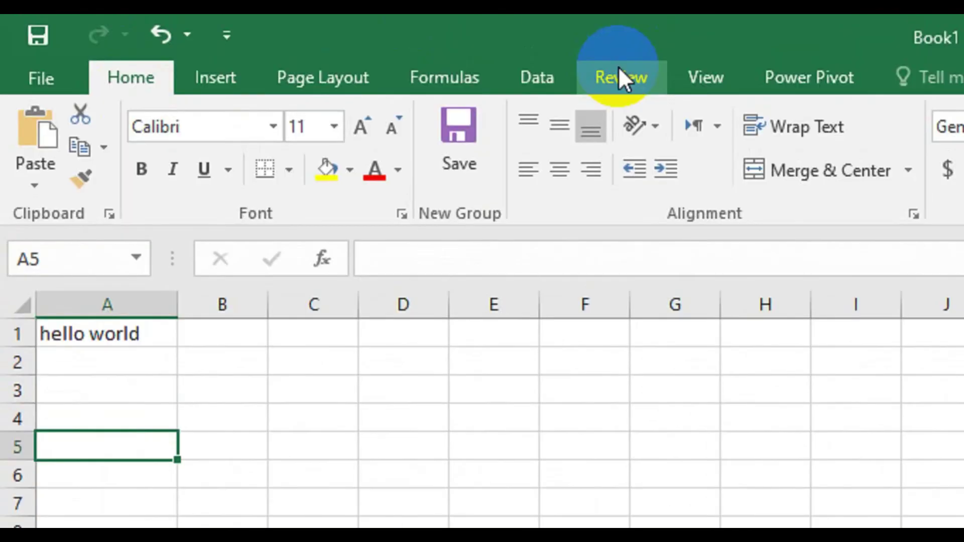
- Translate the A1 text with Review's Translate tool, then close the translation pane
{"action": "left_click", "coordinate": [619, 66]}
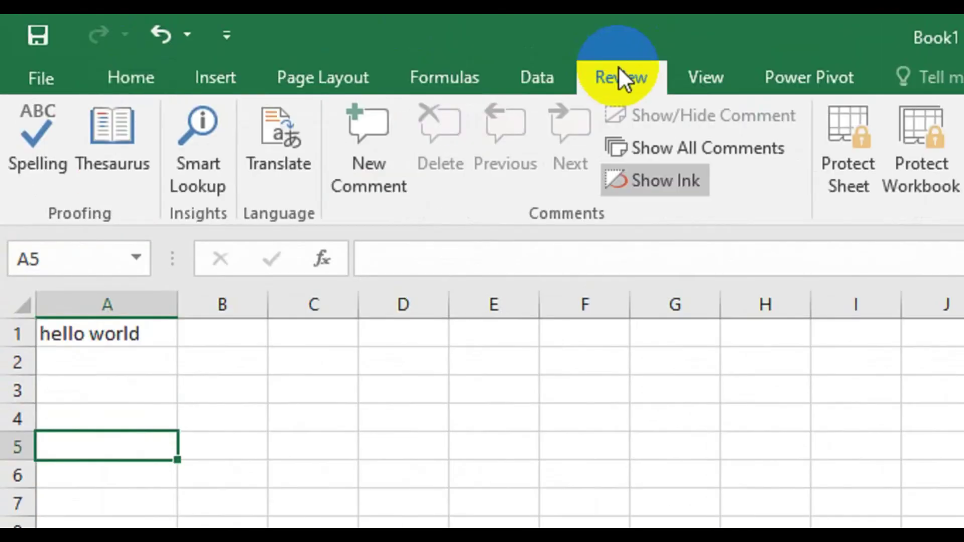
{"action": "left_click", "coordinate": [267, 161]}
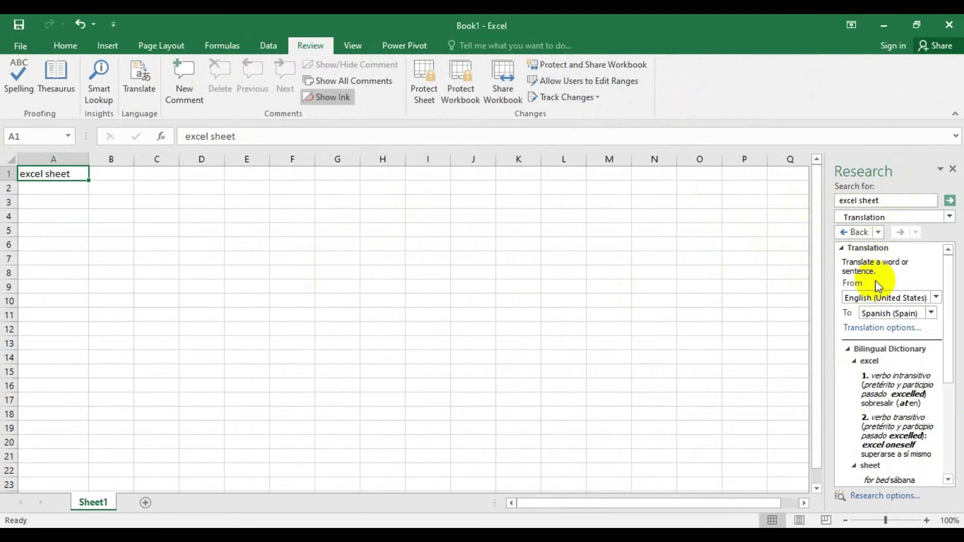
{"action": "left_click", "coordinate": [931, 312]}
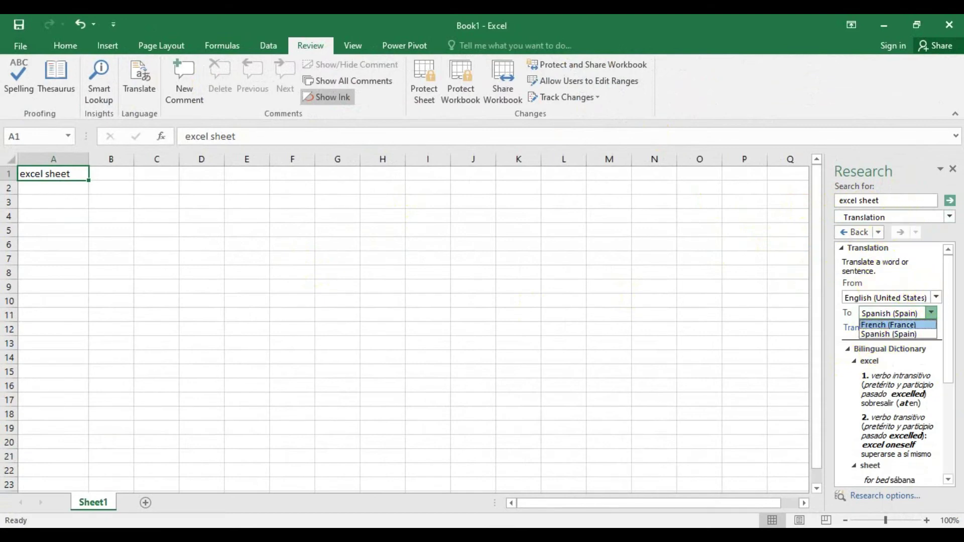
{"action": "mouse_move", "coordinate": [947, 312]}
{"action": "left_mouse_down"}
{"action": "mouse_move", "coordinate": [959, 423]}
{"action": "mouse_move", "coordinate": [946, 426]}
{"action": "mouse_move", "coordinate": [933, 313]}
{"action": "left_mouse_up"}
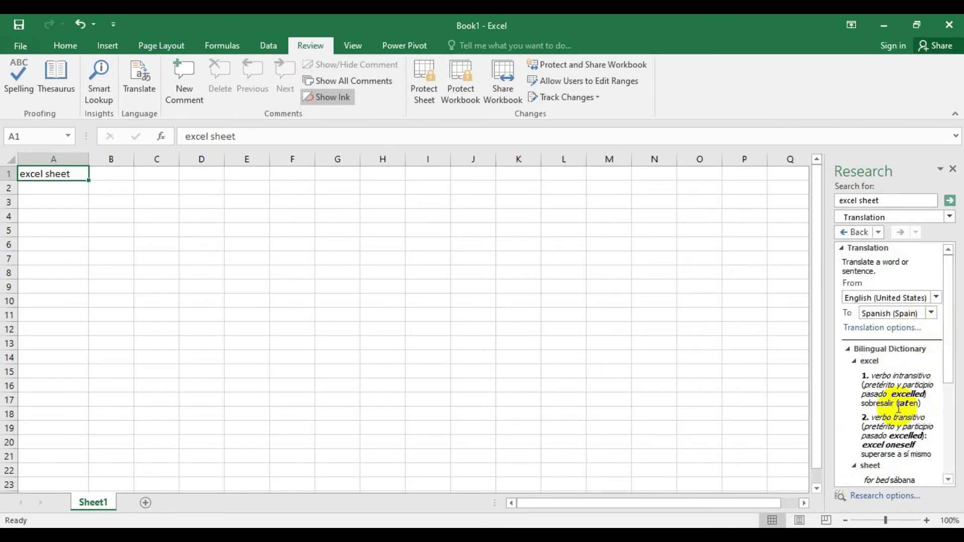
{"action": "left_click", "coordinate": [952, 169]}
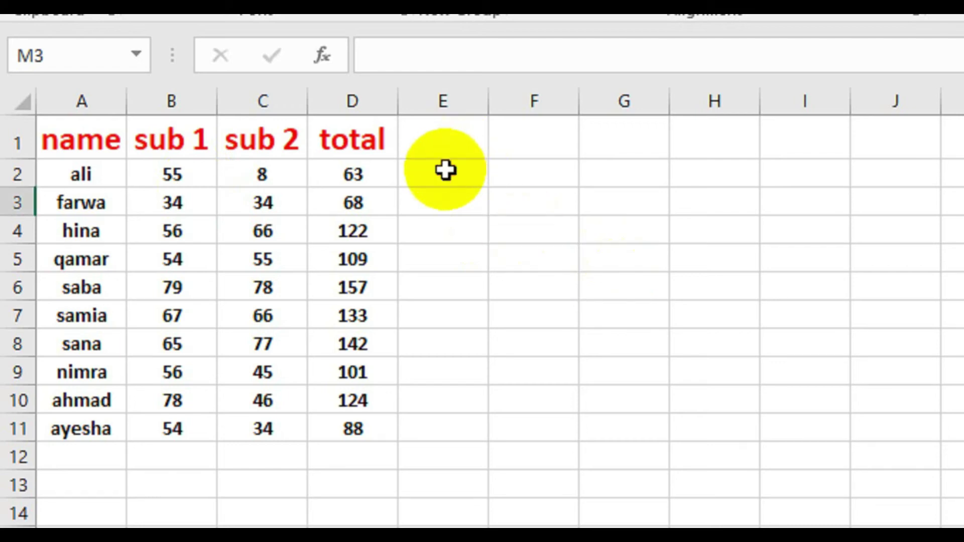
- Start a CONCATENATE formula in cell E2 from the function suggestions
{"action": "left_click", "coordinate": [430, 175]}
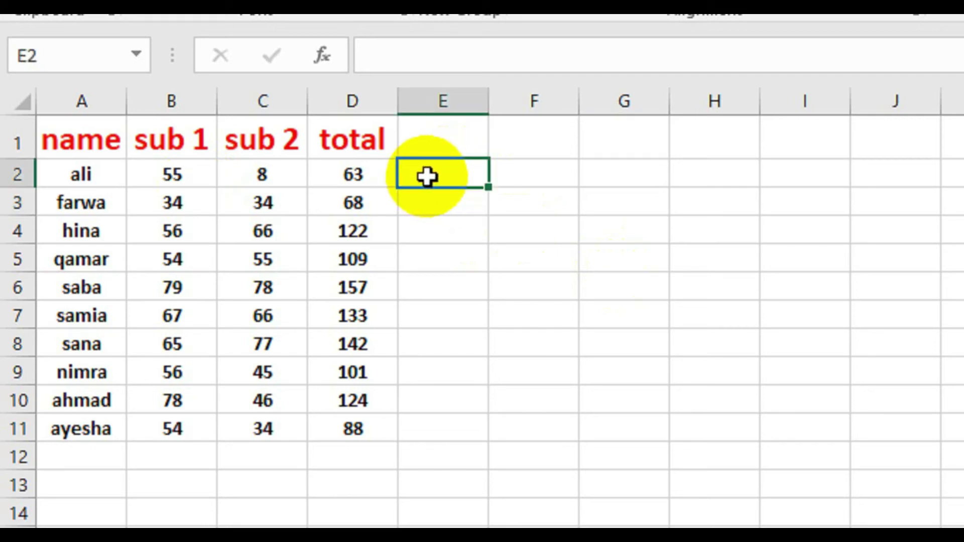
{"action": "type", "text": "="}
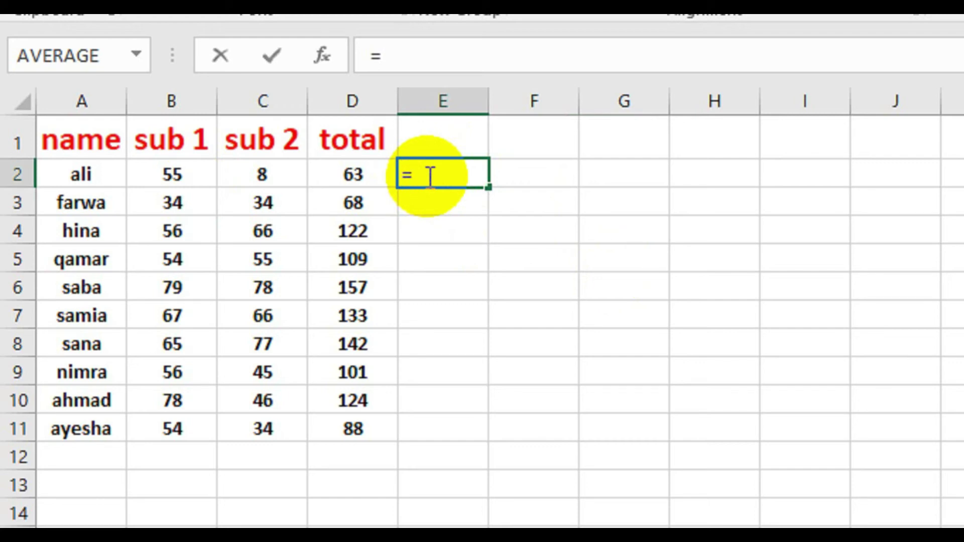
{"action": "type", "text": "cono"}
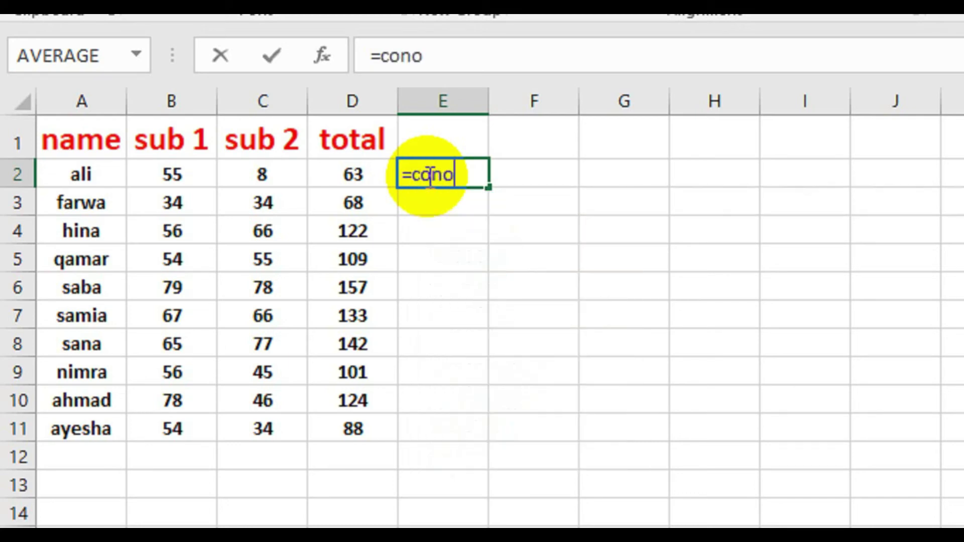
{"action": "key", "text": "BackSpace"}
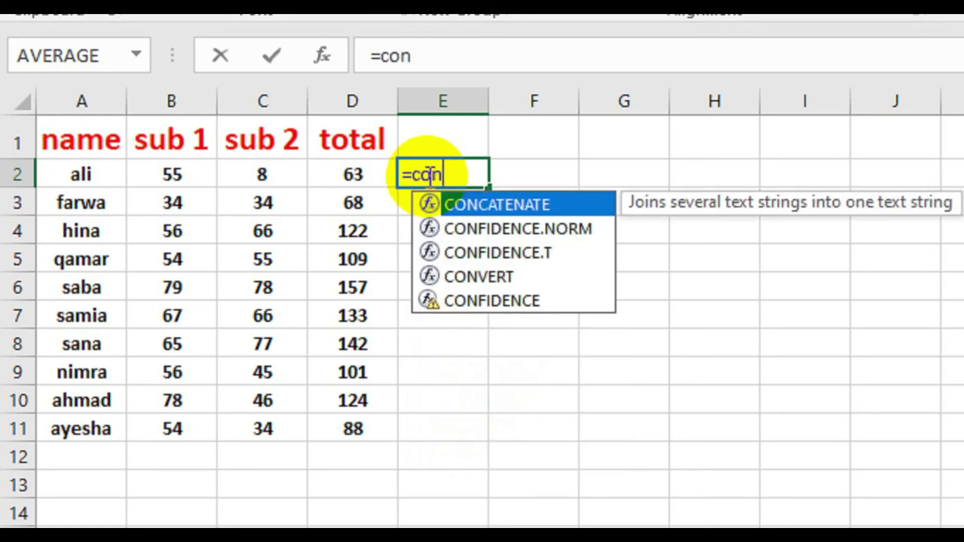
{"action": "left_click", "coordinate": [478, 199]}
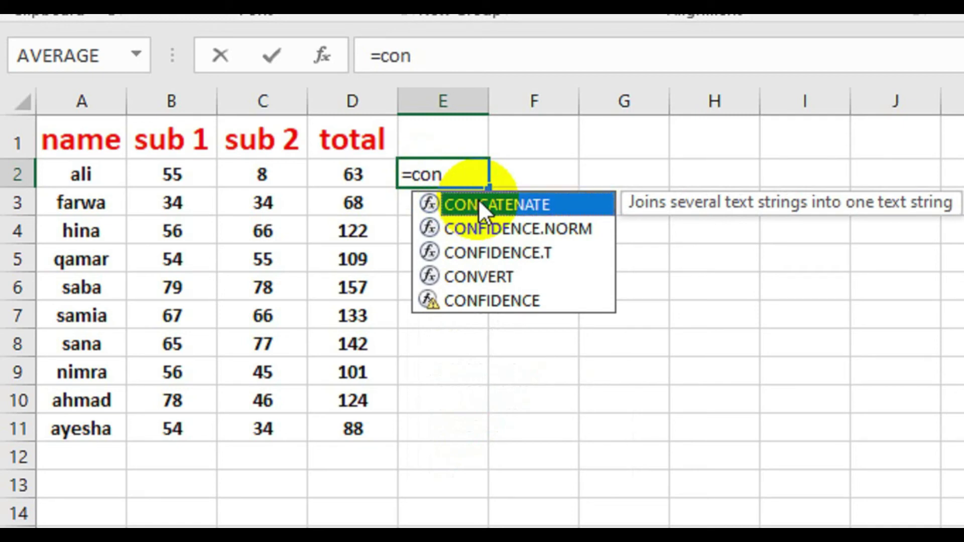
{"action": "double_click", "coordinate": [478, 199]}
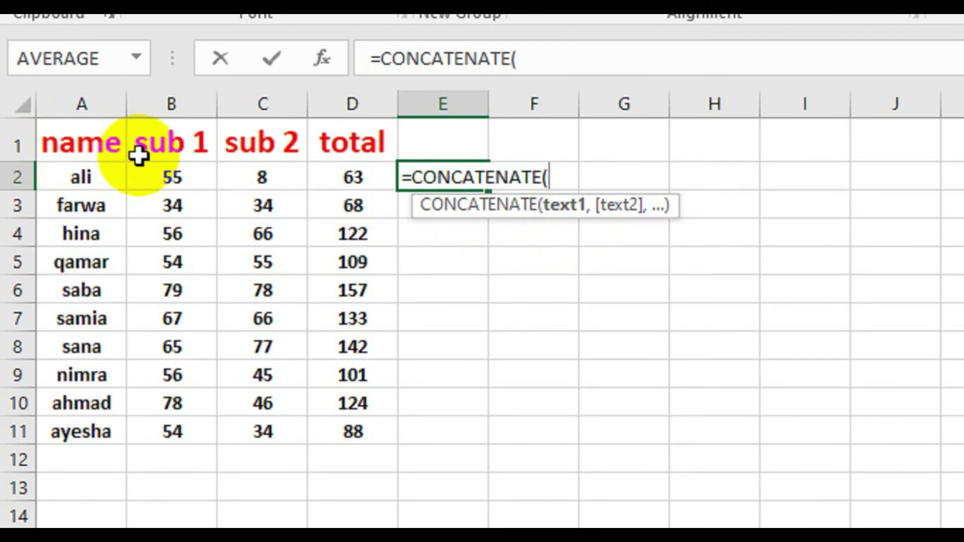
- Complete E2 as =CONCATENATE(B2,C2), fixing the first range attempt
{"action": "left_click", "coordinate": [162, 174]}
{"action": "left_click_drag", "start_coordinate": [162, 175], "coordinate": [286, 178]}
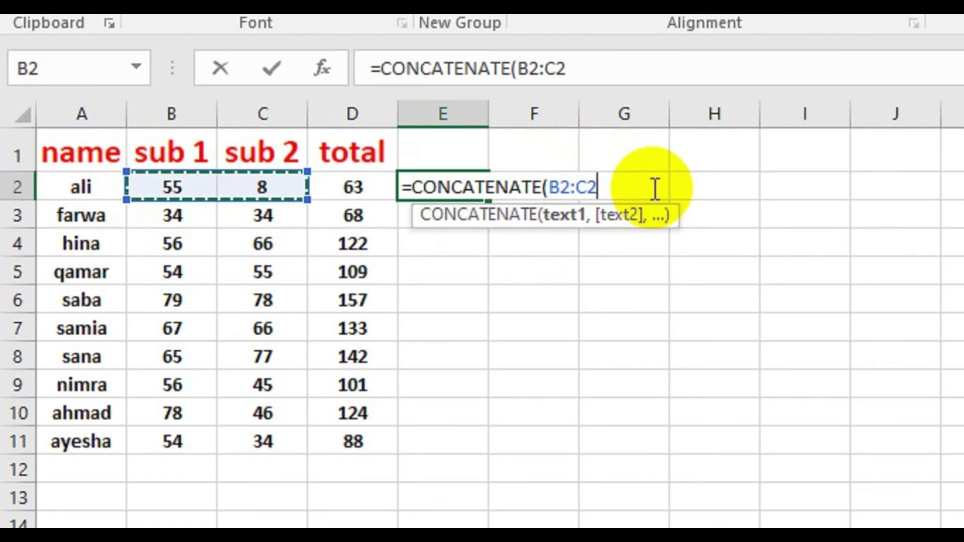
{"action": "type", "text": ")"}
{"action": "key", "text": "Return"}
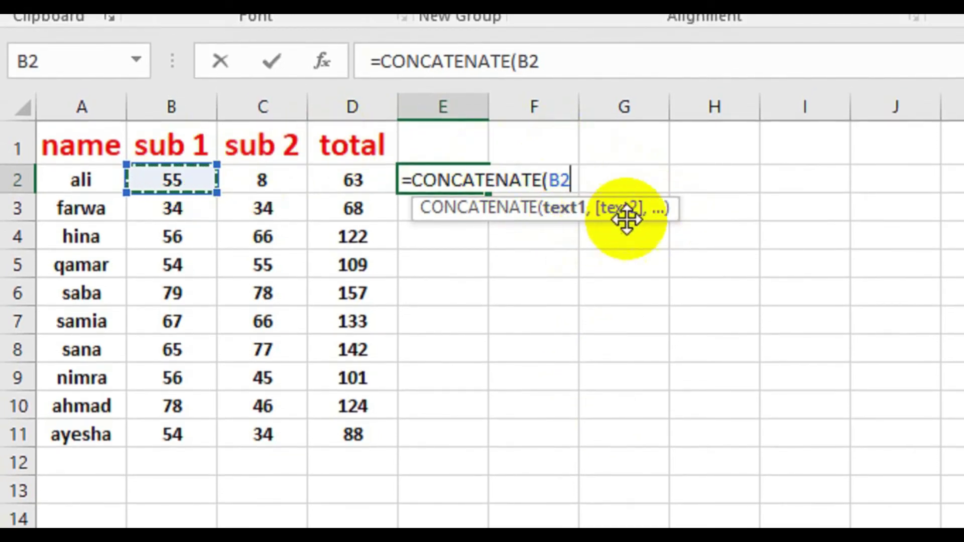
{"action": "type", "text": ","}
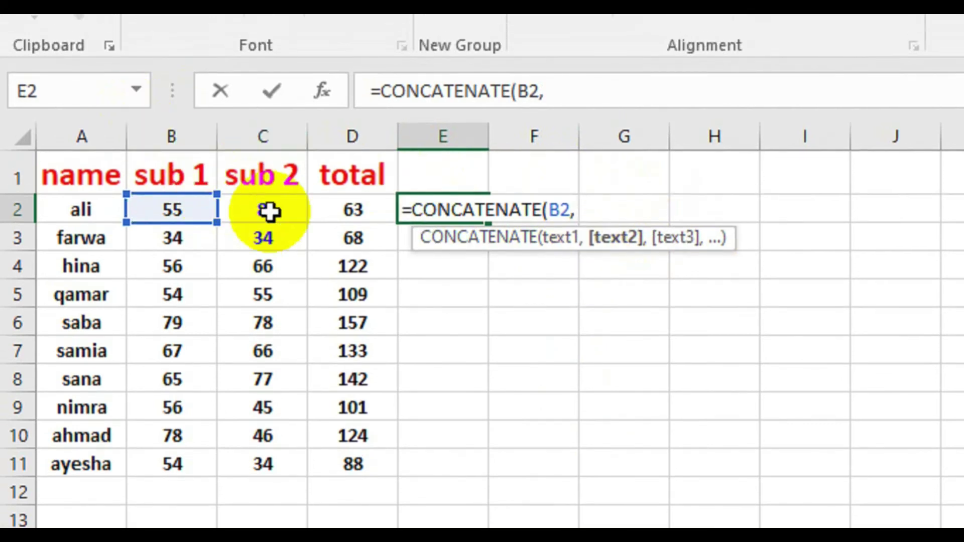
{"action": "left_click", "coordinate": [270, 180]}
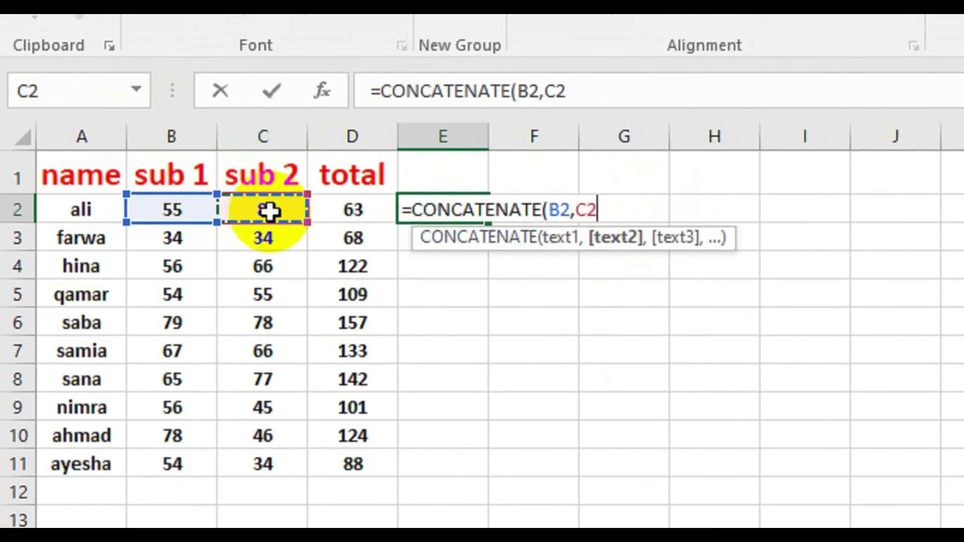
{"action": "type", "text": ")"}
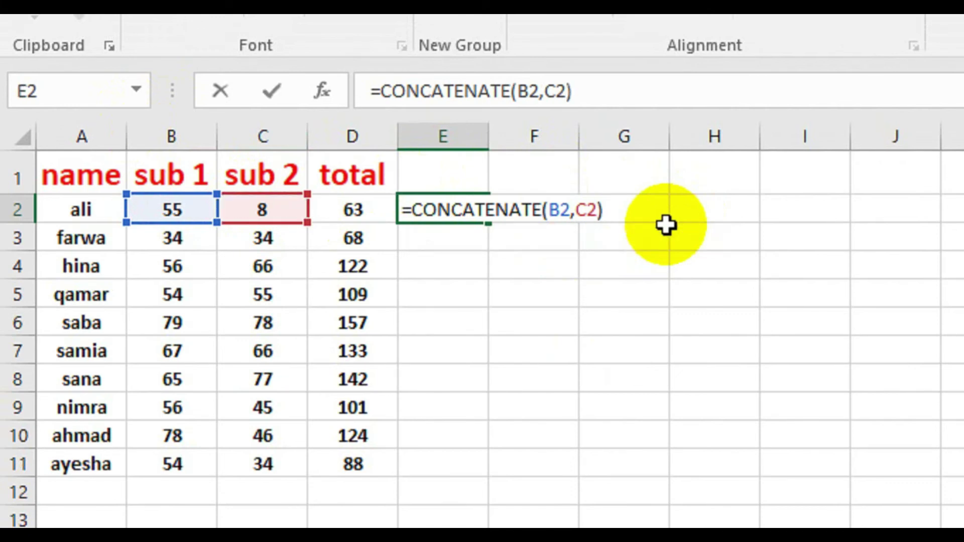
{"action": "key", "text": "Return"}
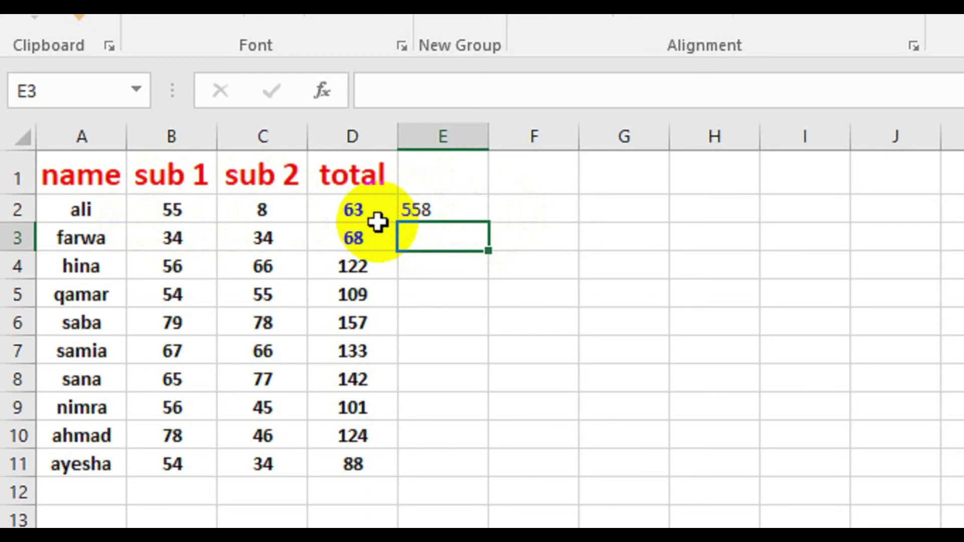
- Fill the CONCATENATE formula from E2 down to E11 for all ten students
{"action": "left_click", "coordinate": [445, 214]}
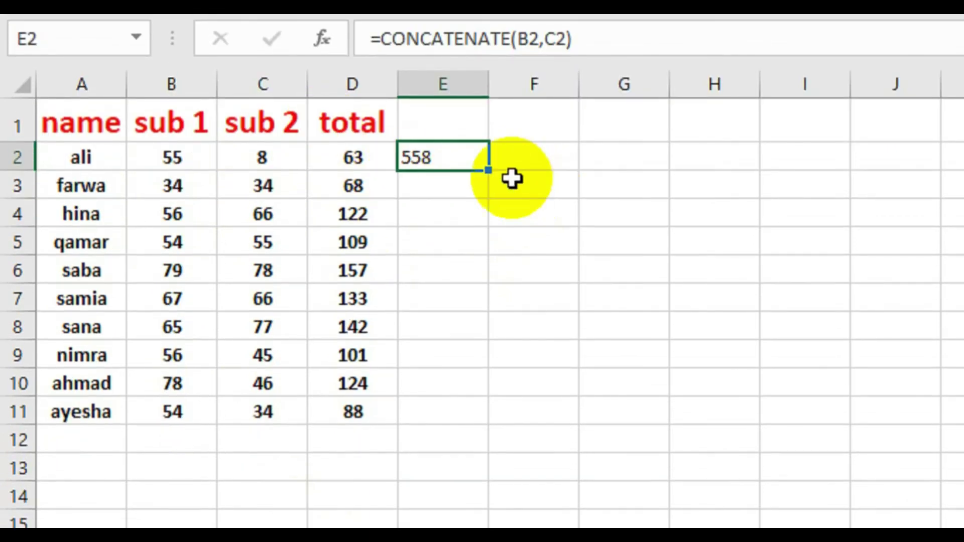
{"action": "left_click_drag", "start_coordinate": [489, 170], "coordinate": [460, 415]}
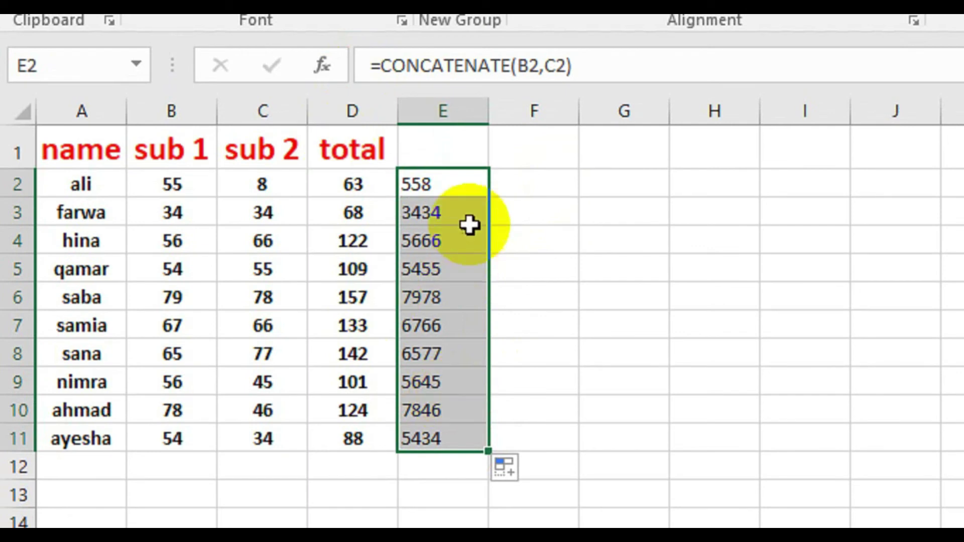
{"action": "left_click", "coordinate": [552, 208]}
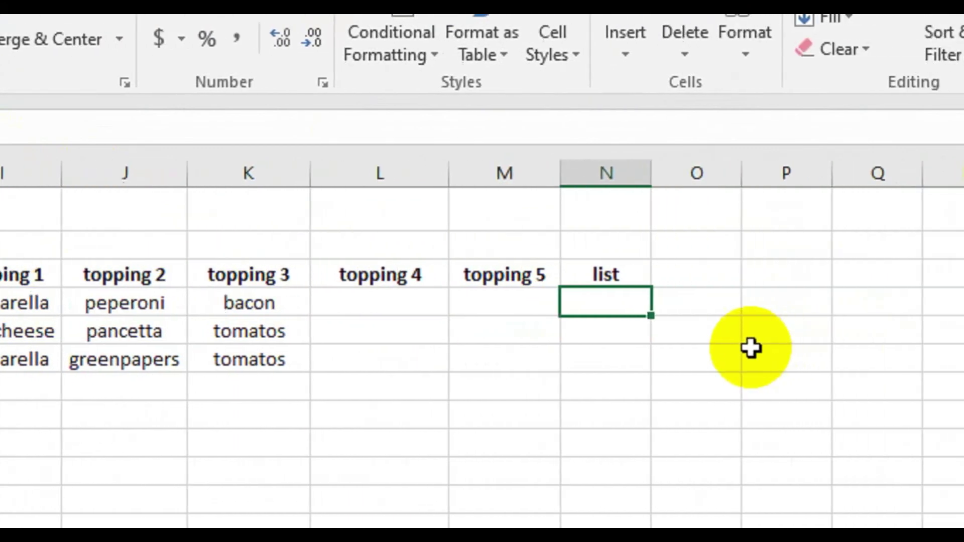
{"action": "left_click_drag", "start_coordinate": [613, 304], "coordinate": [578, 327]}
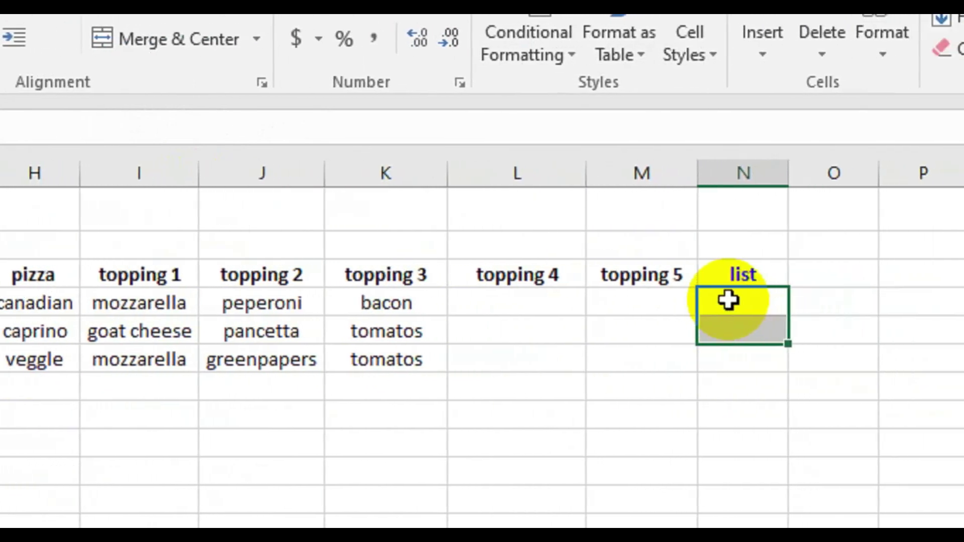
- Enter =TEXTJOIN(",",FALSE,I4:M4) in N4 to comma-join the toppings
{"action": "left_click", "coordinate": [727, 300]}
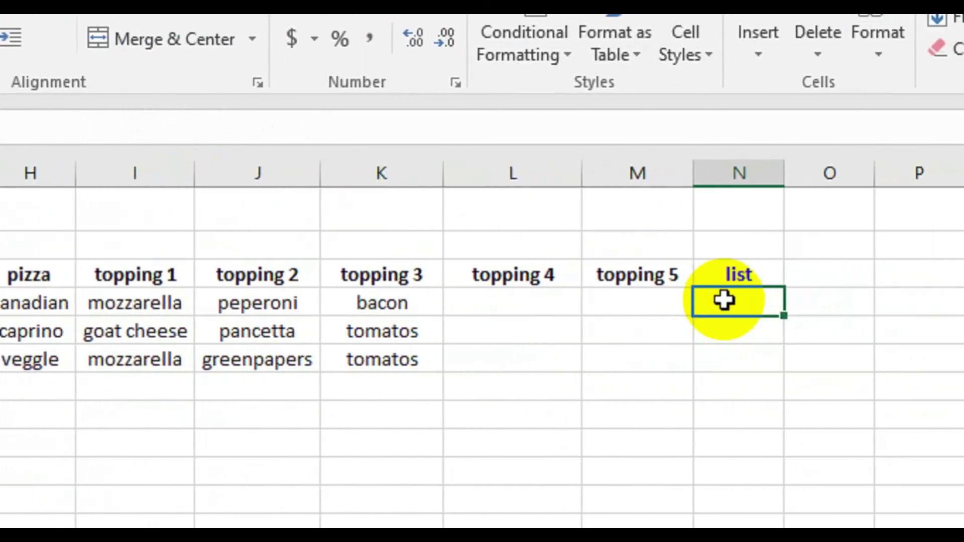
{"action": "type", "text": "="}
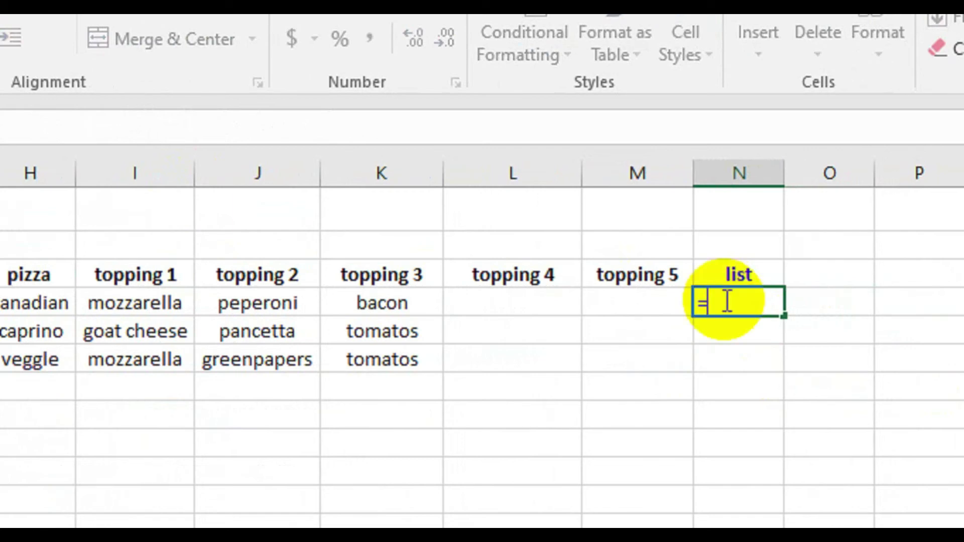
{"action": "type", "text": "t"}
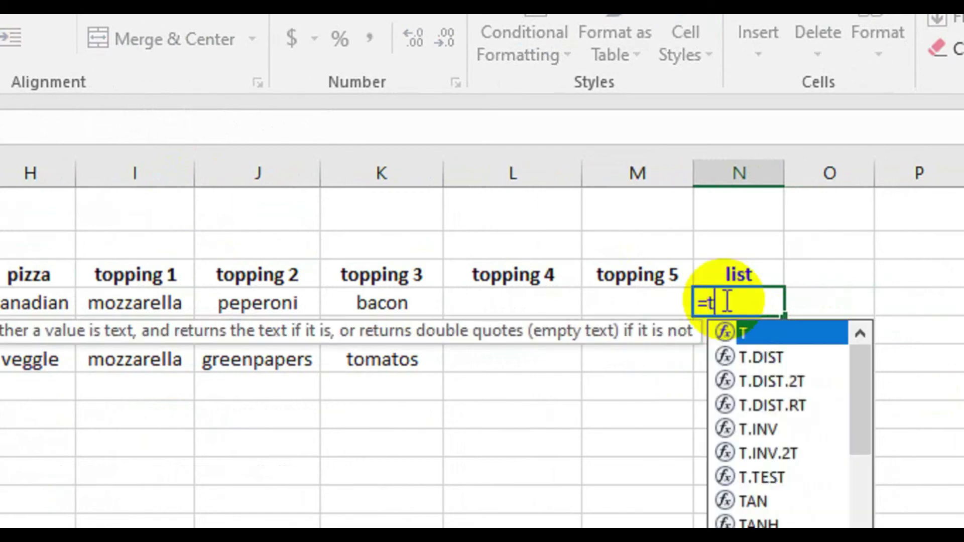
{"action": "type", "text": "ext"}
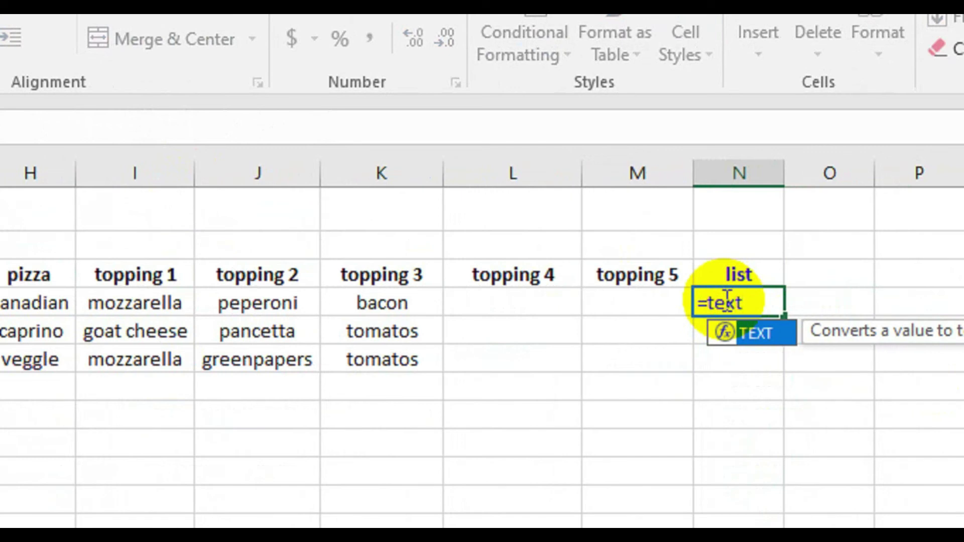
{"action": "type", "text": "joi"}
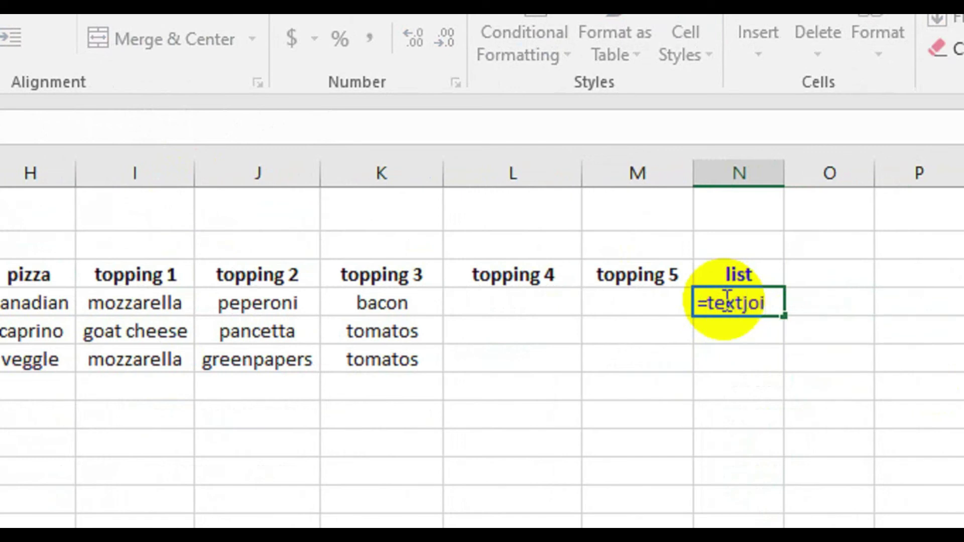
{"action": "type", "text": "(\",\",FALSE,I4:M4)"}
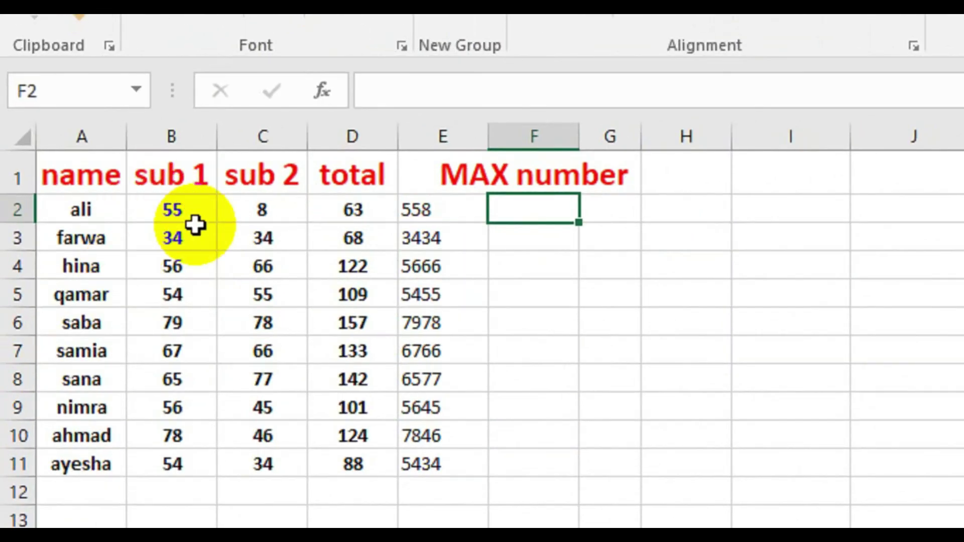
- Enter =MAX(B2:B11) in F2, returning the top sub 1 mark, 79
{"action": "left_click", "coordinate": [523, 221]}
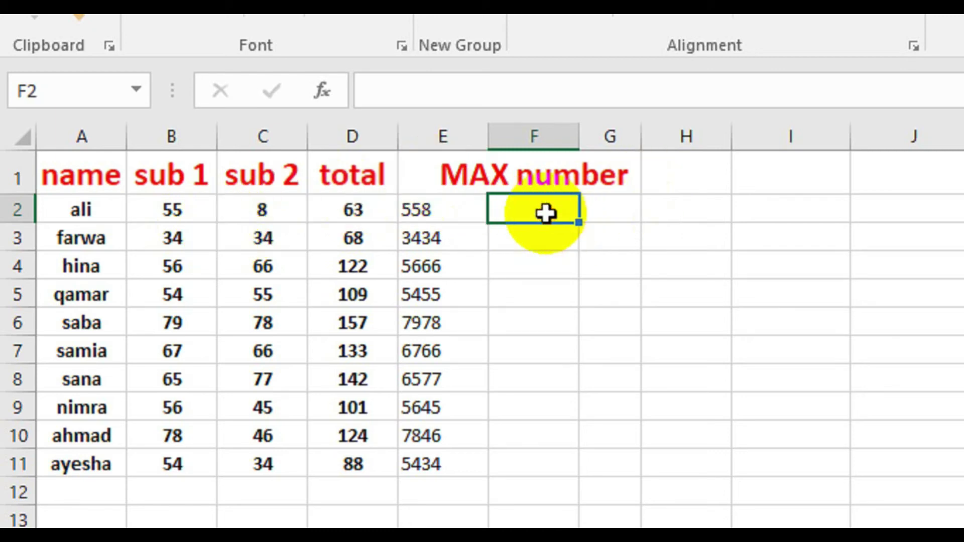
{"action": "type", "text": "="}
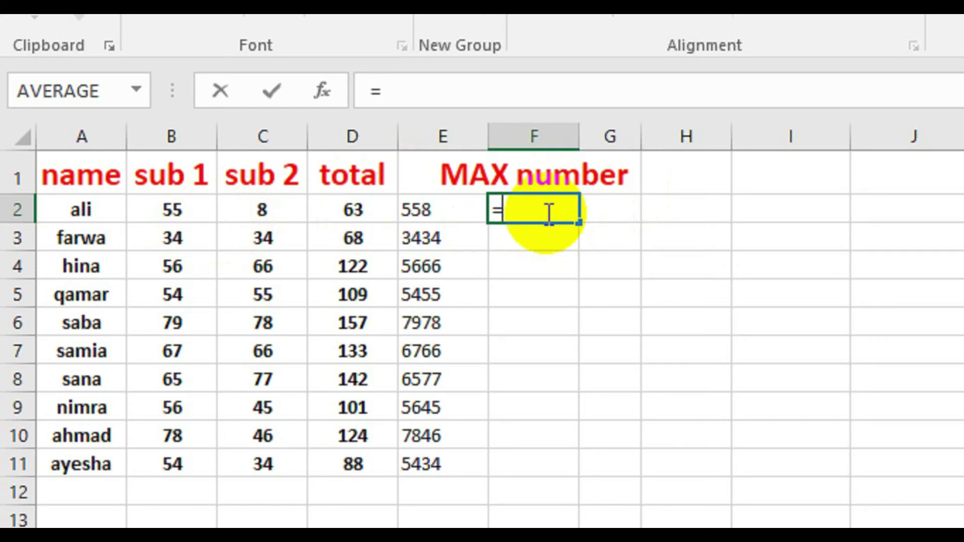
{"action": "type", "text": "max"}
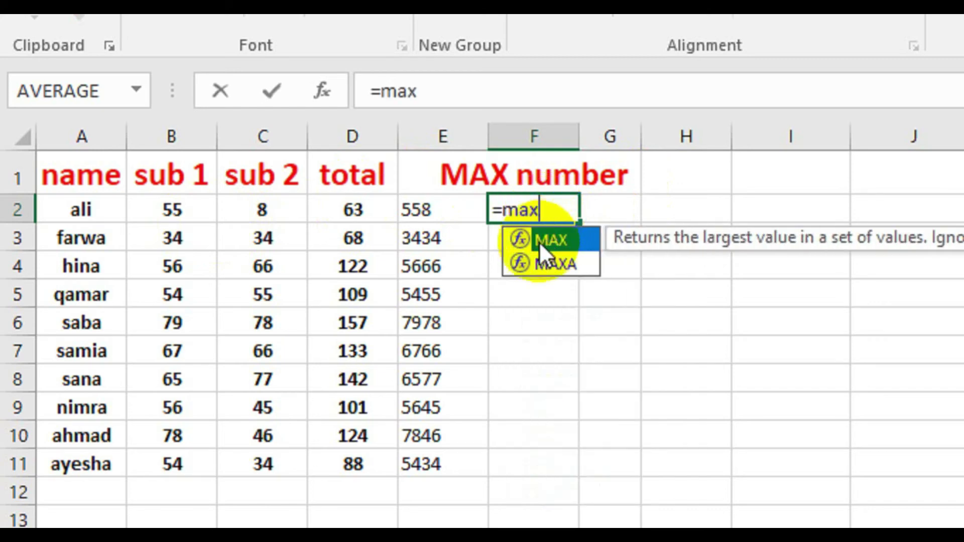
{"action": "left_click", "coordinate": [567, 242]}
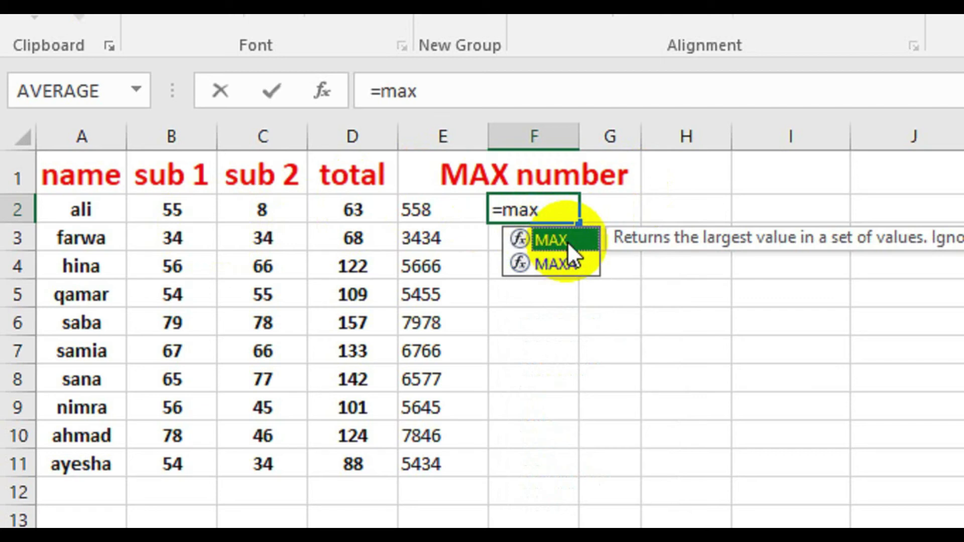
{"action": "double_click", "coordinate": [568, 242]}
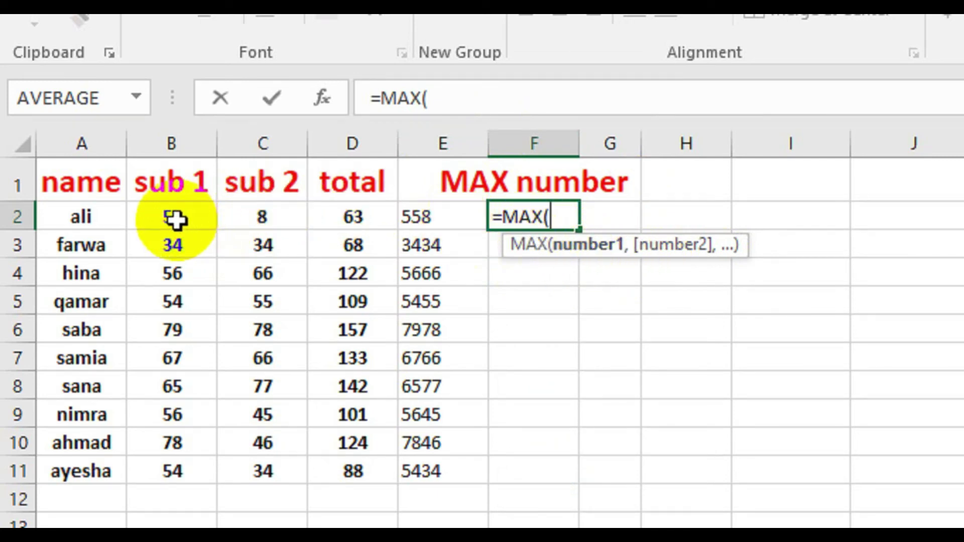
{"action": "left_click_drag", "start_coordinate": [187, 207], "coordinate": [150, 464]}
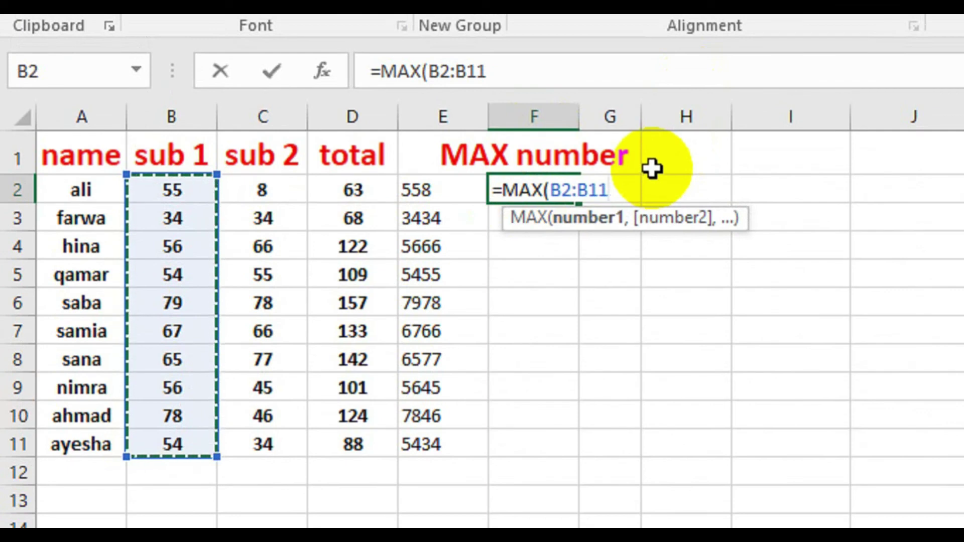
{"action": "type", "text": ")"}
{"action": "key", "text": "Return"}
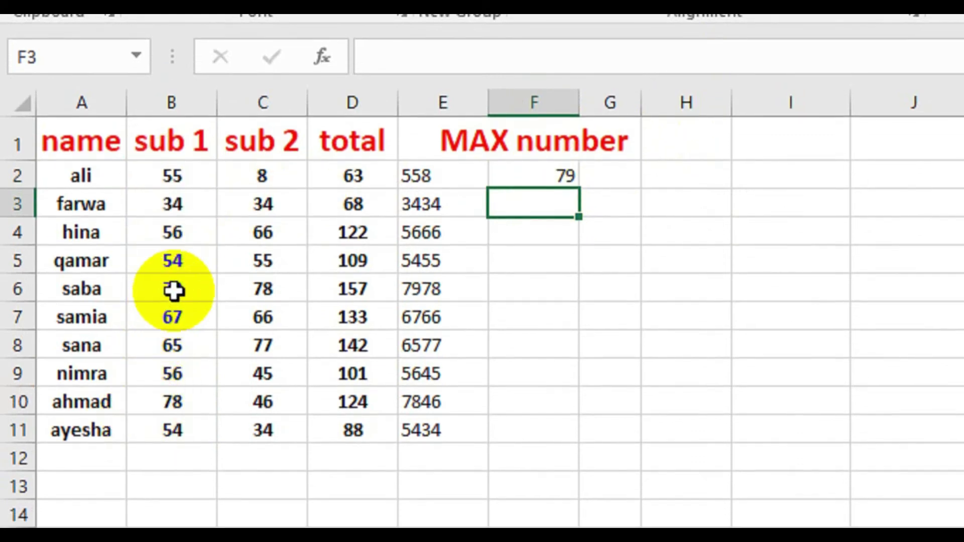
- Copy the MAX formula across F2:H2 (79, 78, 157), undoing the extra fill into I2
{"action": "key", "text": "Up"}
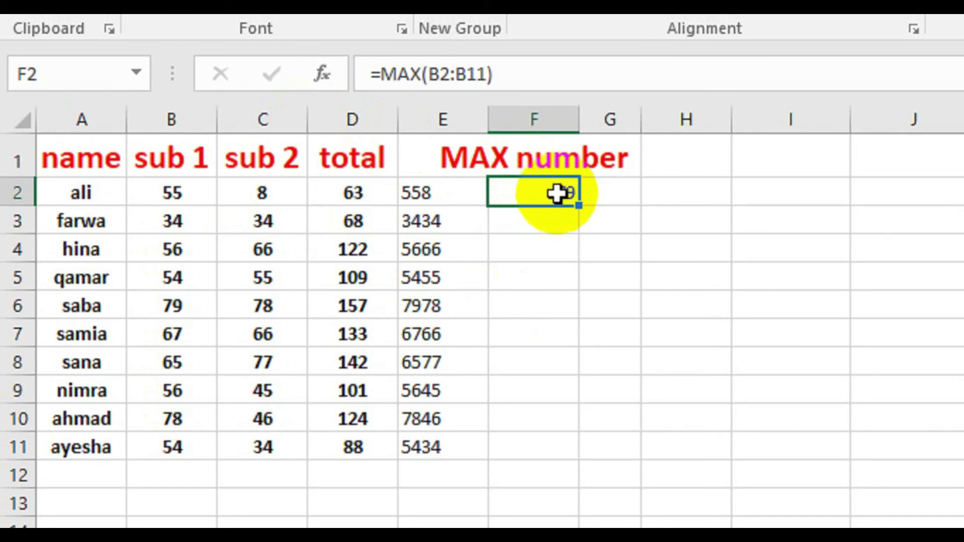
{"action": "left_click", "coordinate": [262, 193]}
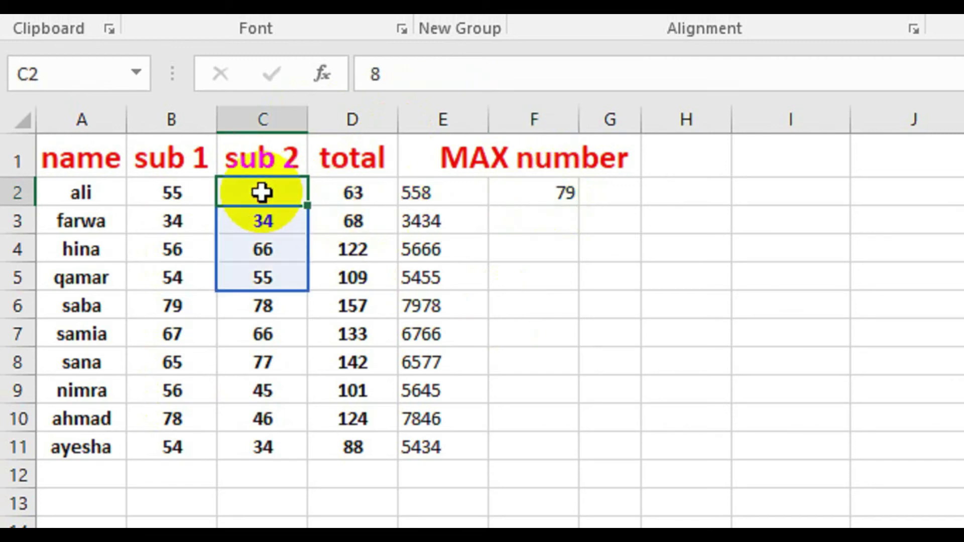
{"action": "left_click", "coordinate": [501, 219]}
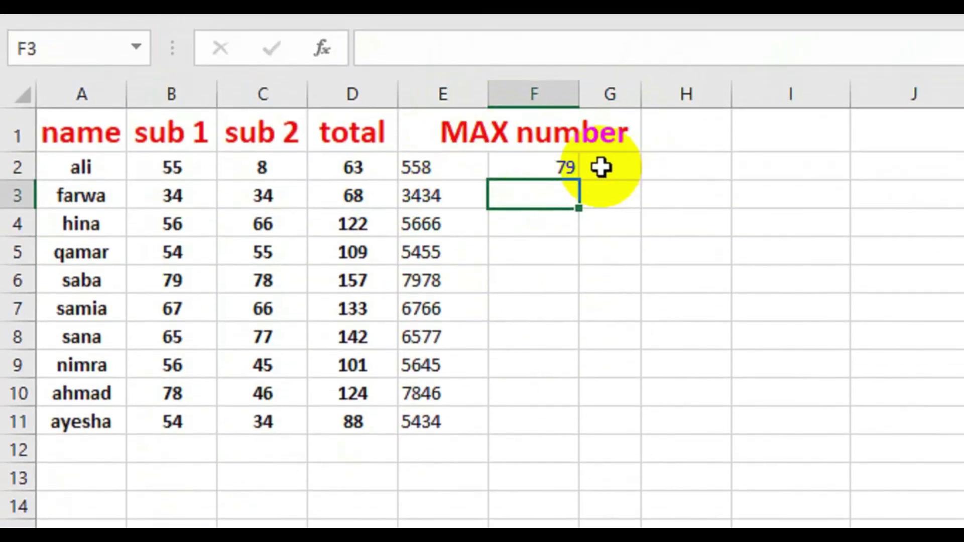
{"action": "key", "text": "Up"}
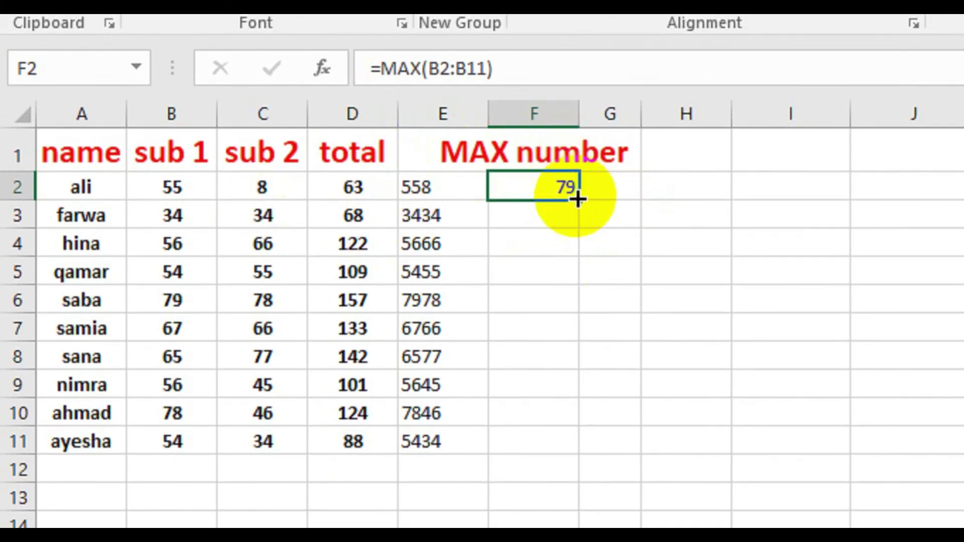
{"action": "left_click_drag", "start_coordinate": [577, 198], "coordinate": [633, 193]}
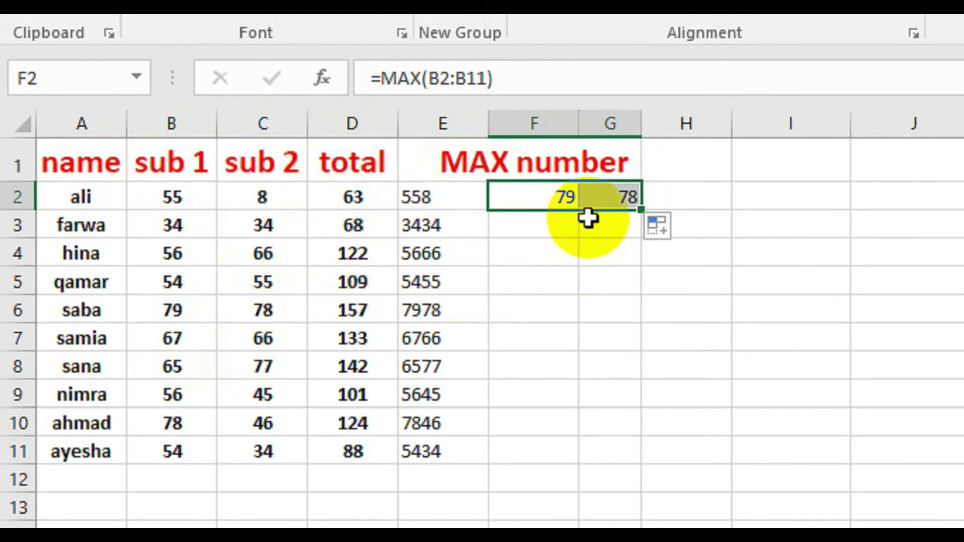
{"action": "left_click_drag", "start_coordinate": [642, 210], "coordinate": [706, 206]}
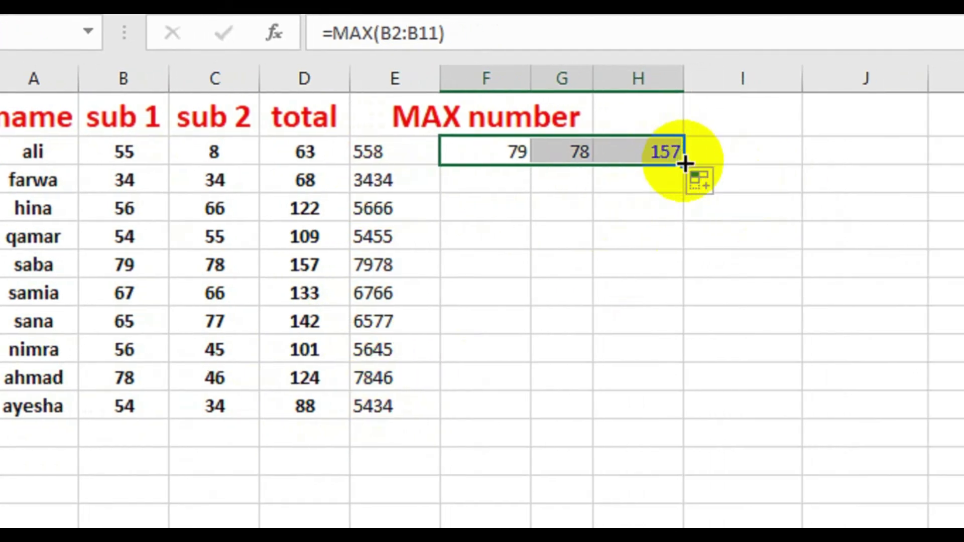
{"action": "left_click_drag", "start_coordinate": [685, 164], "coordinate": [803, 149]}
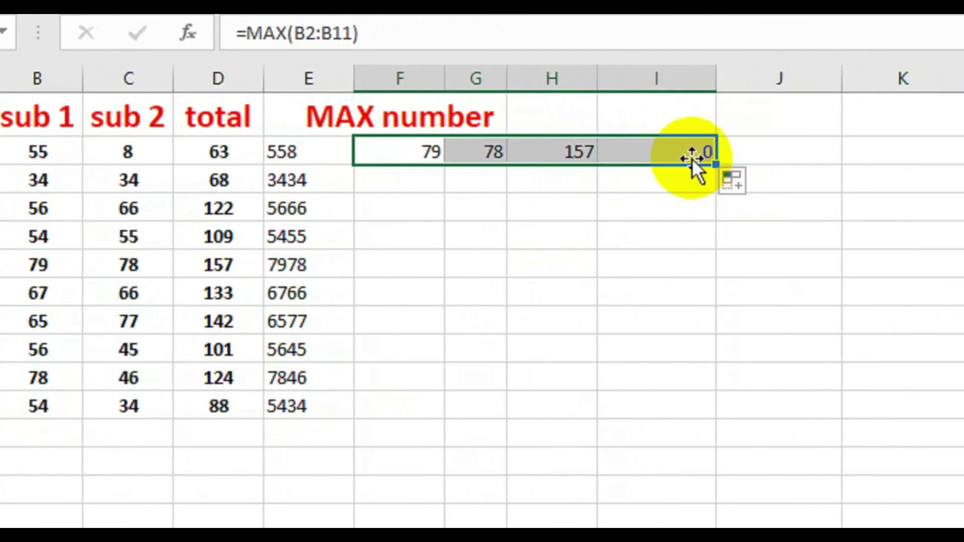
{"action": "key", "text": "ctrl+z"}
{"action": "key", "text": "ctrl+q"}
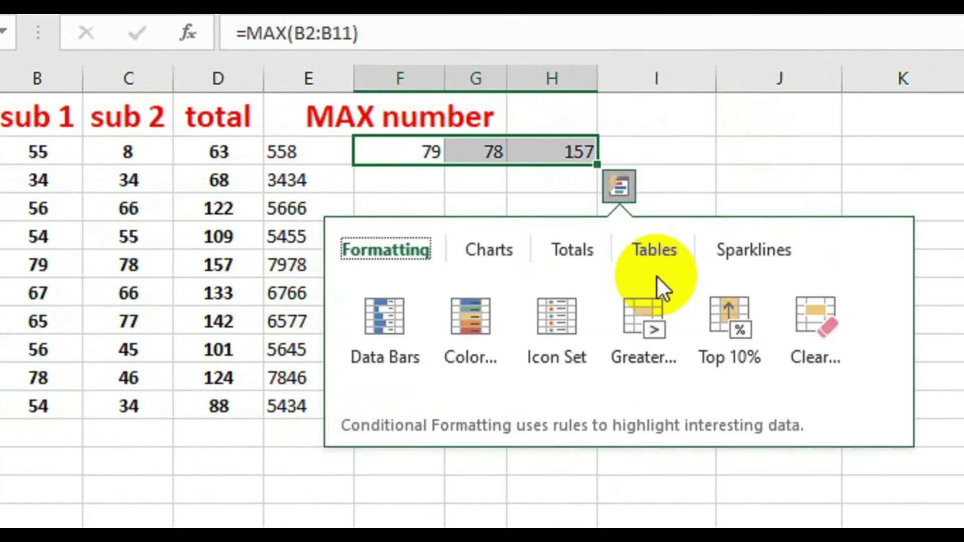
{"action": "left_click", "coordinate": [721, 256]}
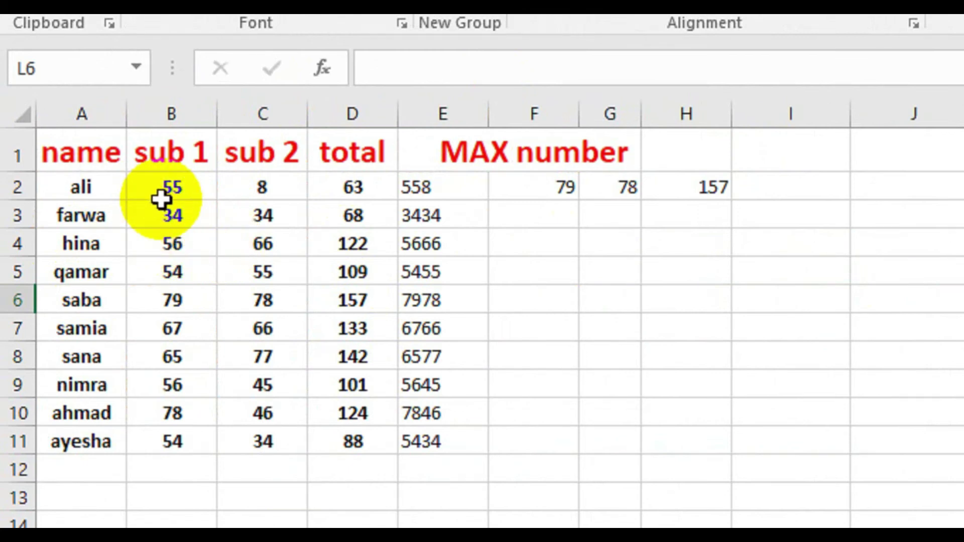
- Enter =MIN(B2:C11) in F3, showing the lowest subject mark, 8
{"action": "left_click", "coordinate": [520, 214]}
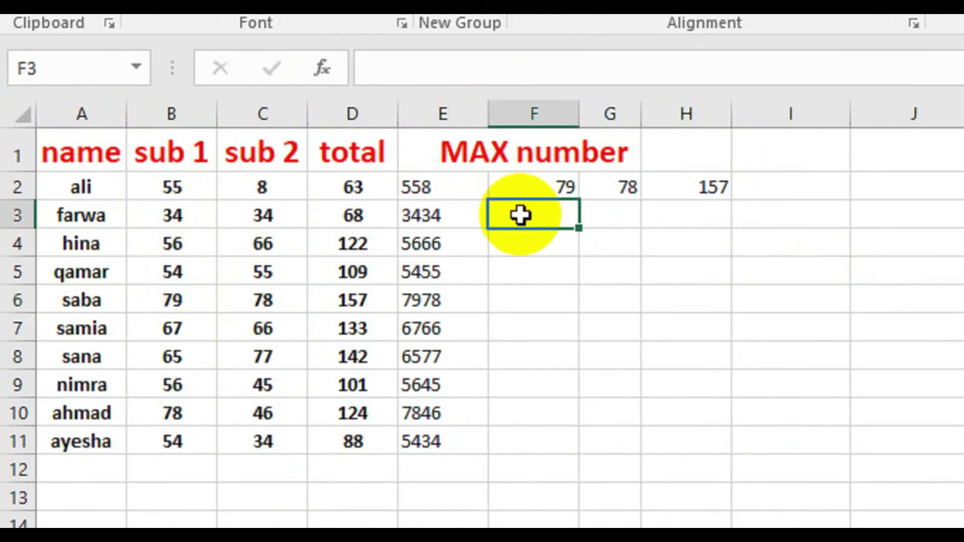
{"action": "type", "text": "=min"}
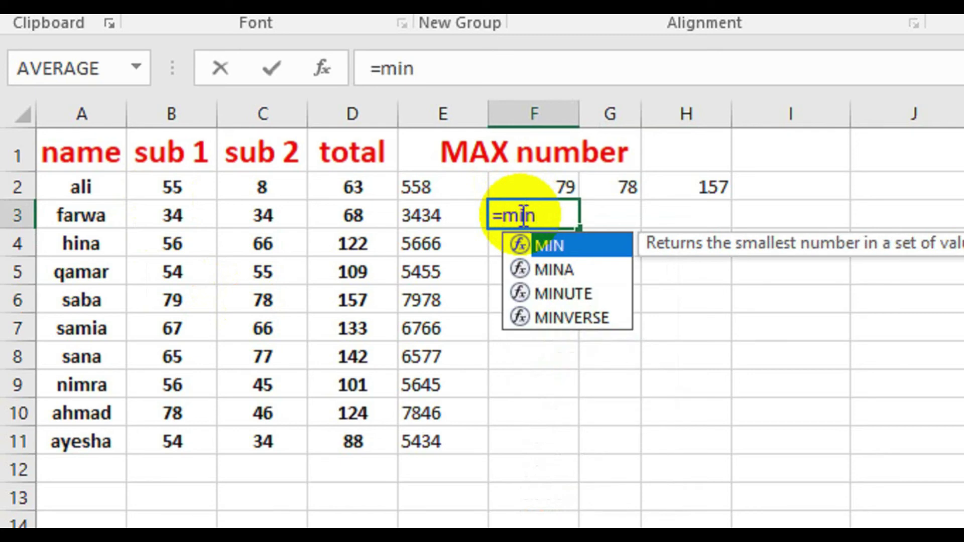
{"action": "double_click", "coordinate": [557, 246]}
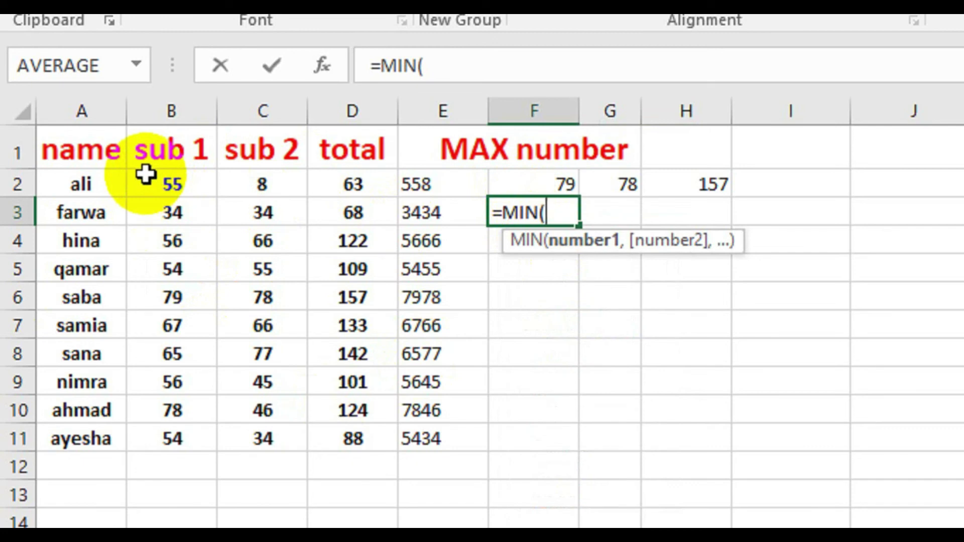
{"action": "left_click_drag", "start_coordinate": [145, 174], "coordinate": [248, 434]}
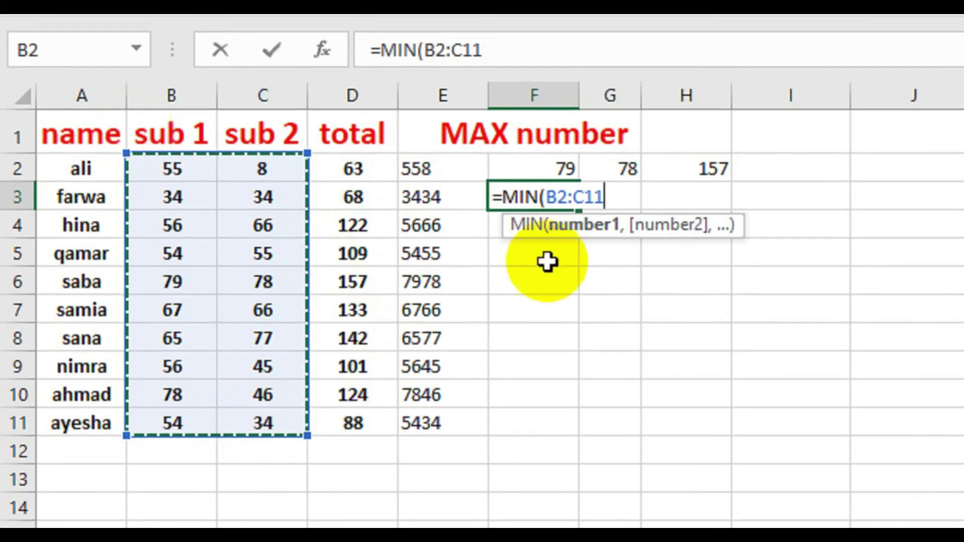
{"action": "type", "text": ")"}
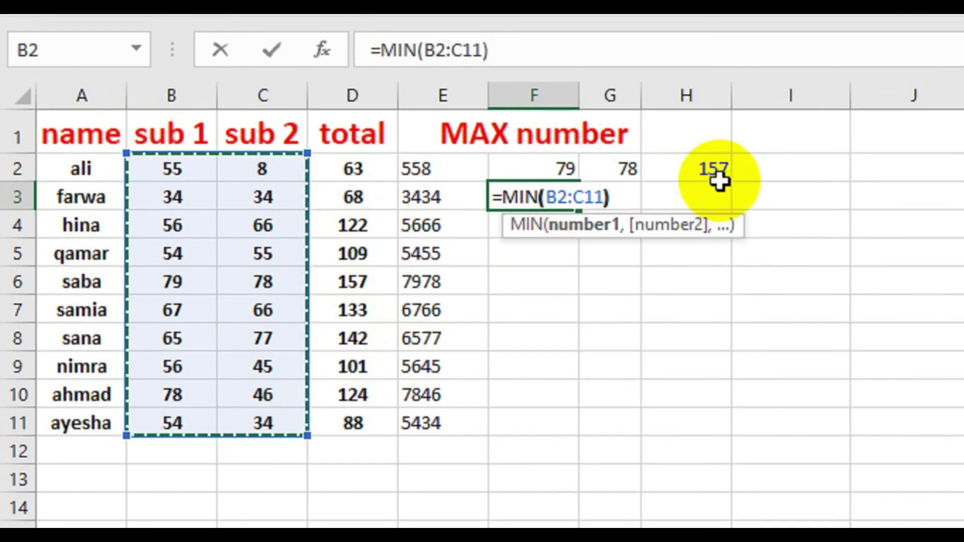
{"action": "key", "text": "Return"}
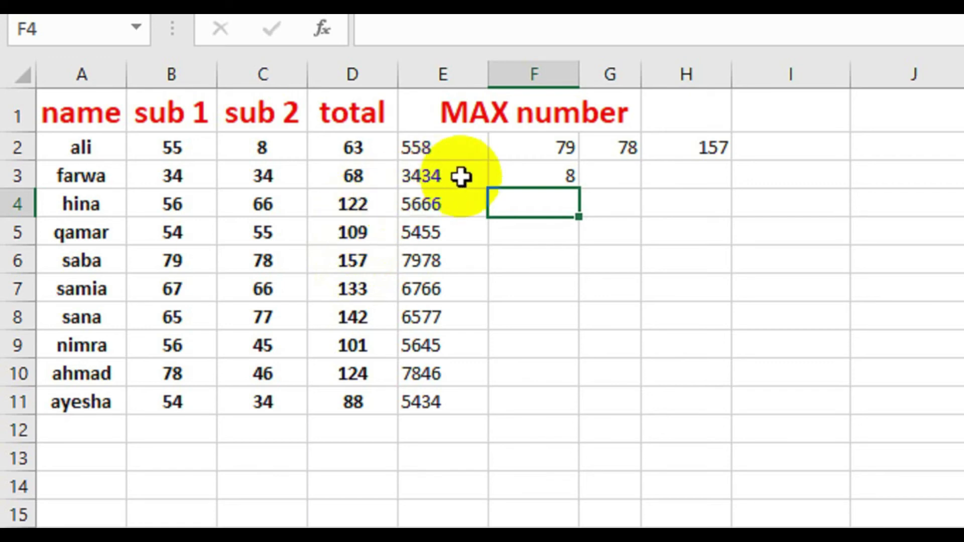
- Copy the MIN formula into G3, then undo that copy
{"action": "left_click", "coordinate": [564, 170]}
{"action": "left_click_drag", "start_coordinate": [582, 189], "coordinate": [646, 174]}
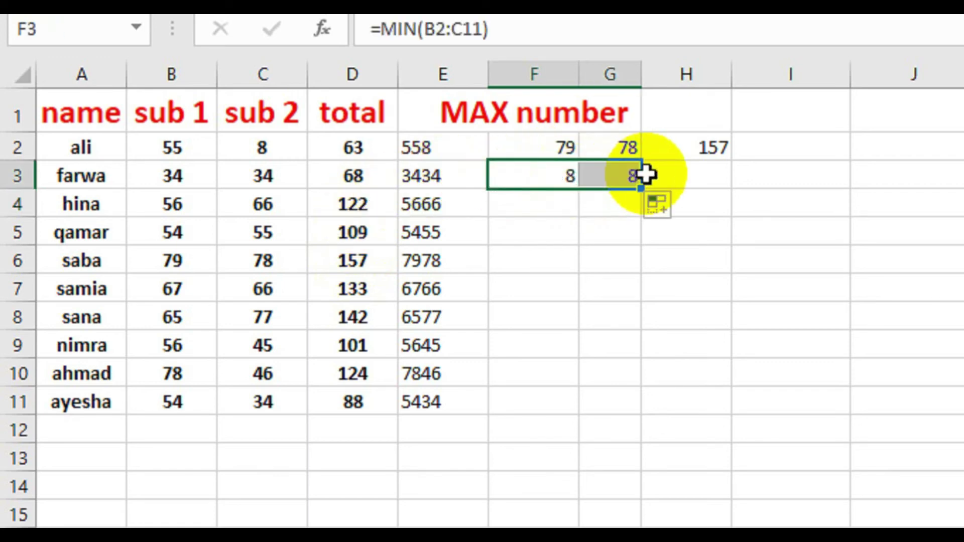
{"action": "key", "text": "ctrl+z"}
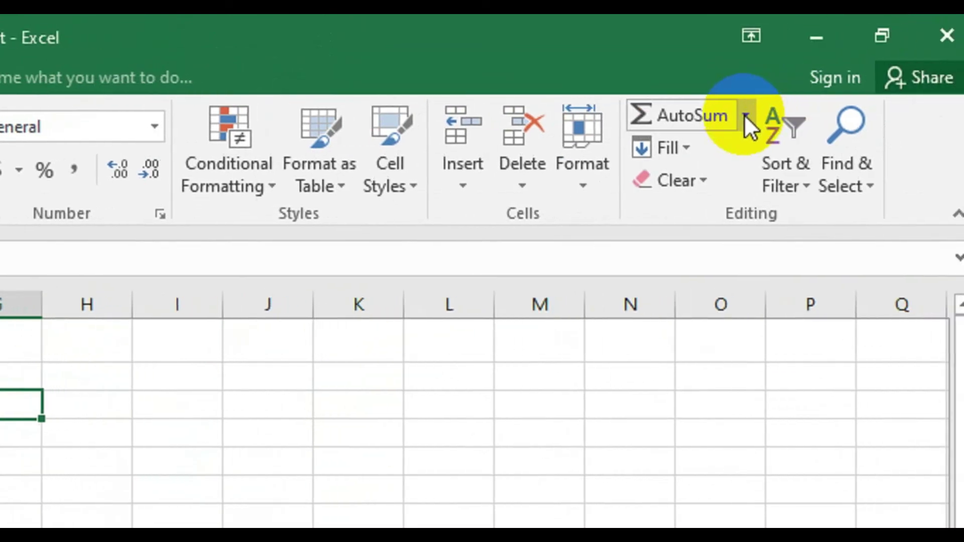
- Insert the IF function into E2 through AutoSum's More Functions list
{"action": "left_click", "coordinate": [732, 116]}
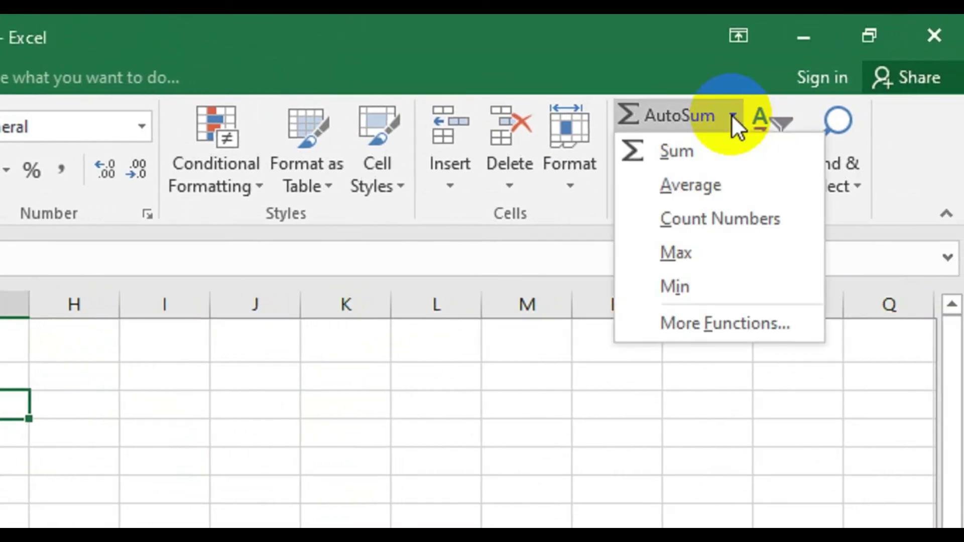
{"action": "left_click", "coordinate": [697, 324]}
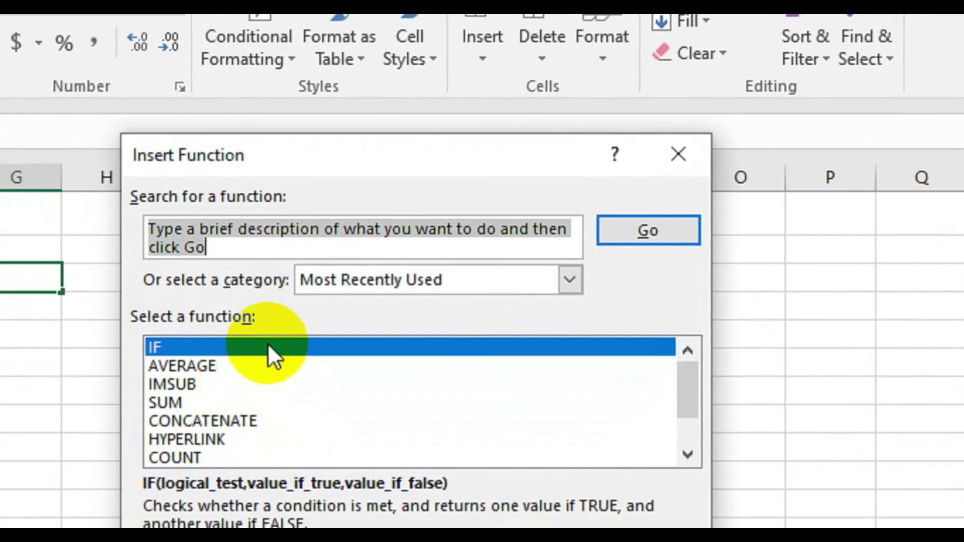
{"action": "left_click", "coordinate": [247, 364]}
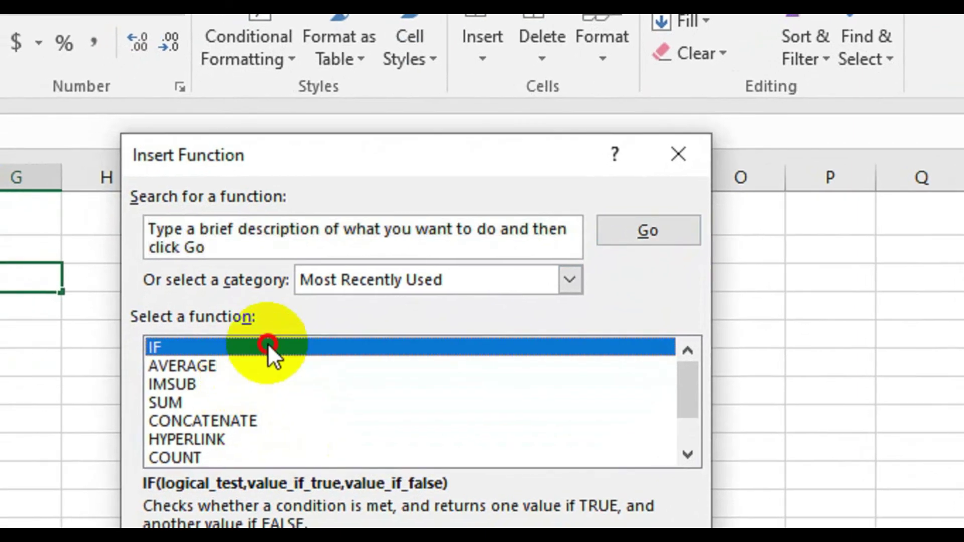
{"action": "double_click", "coordinate": [267, 343]}
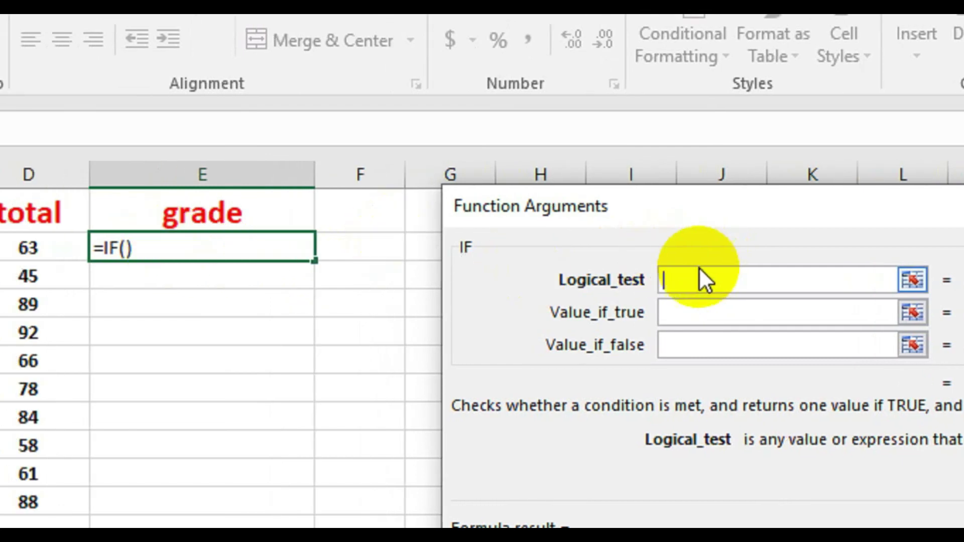
- Set the IF arguments to D2>30, "pass" and "fail", so E2 shows pass
{"action": "left_click", "coordinate": [73, 246]}
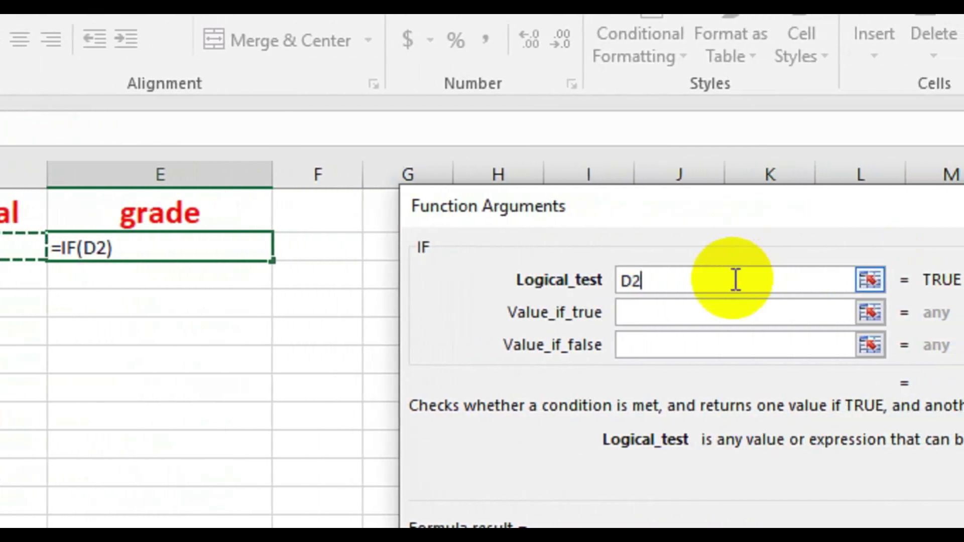
{"action": "type", "text": ">"}
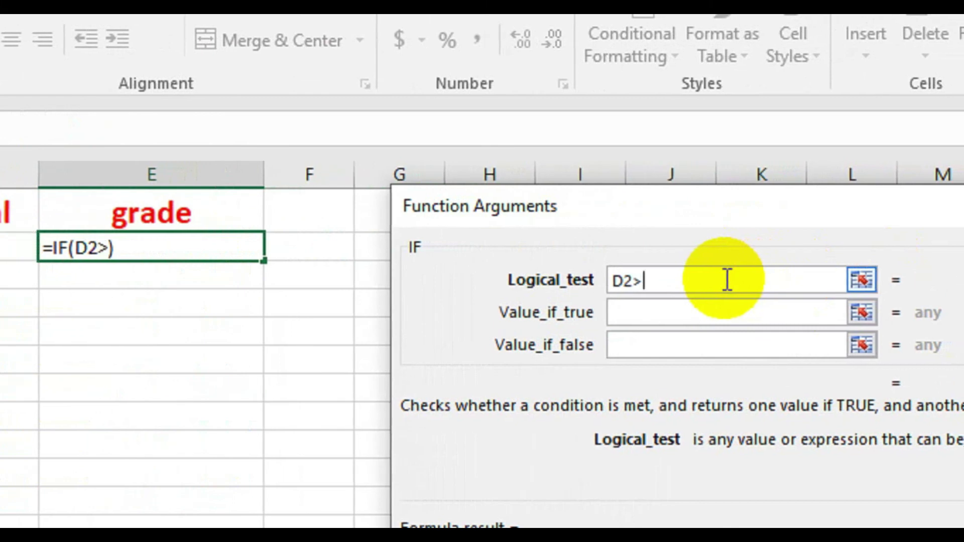
{"action": "type", "text": "30"}
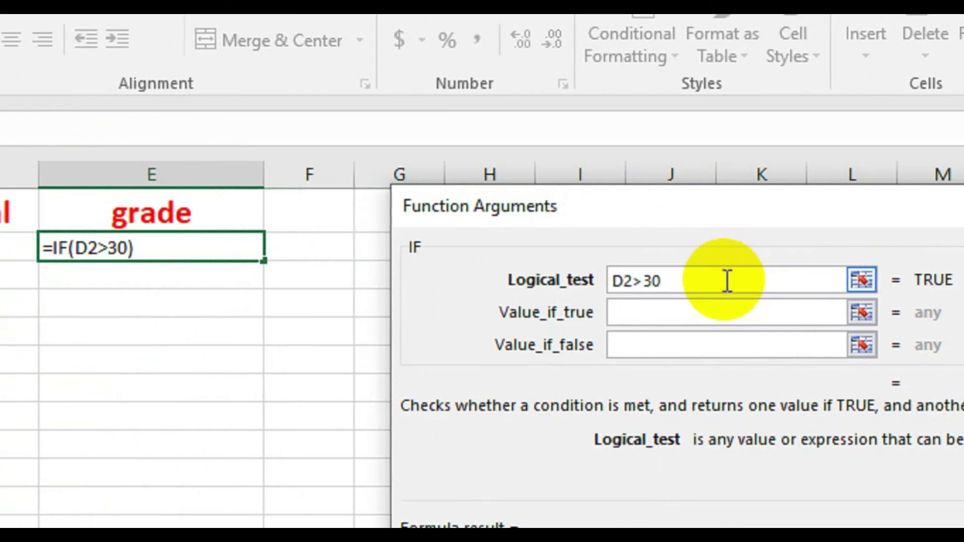
{"action": "left_click", "coordinate": [713, 316]}
{"action": "left_click", "coordinate": [712, 316]}
{"action": "type", "text": "p"}
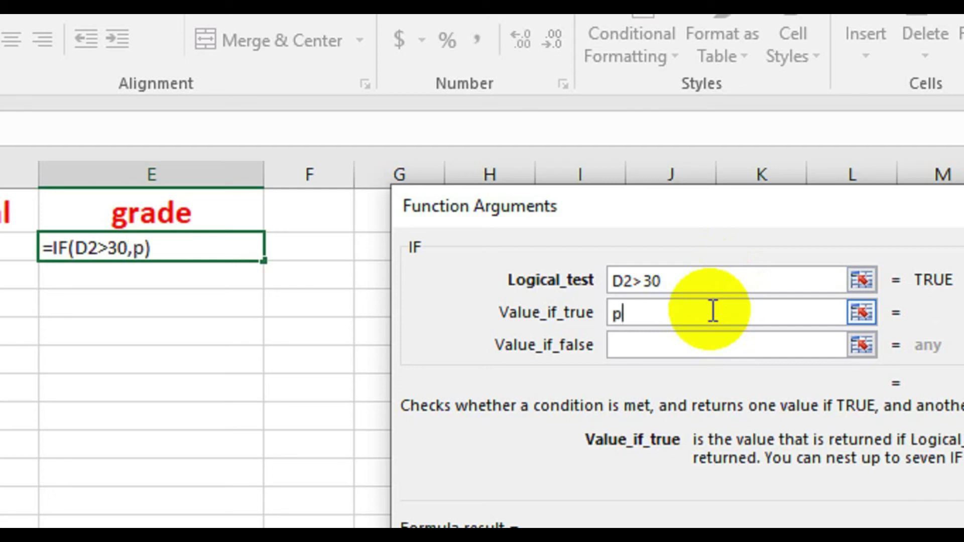
{"action": "type", "text": "ass"}
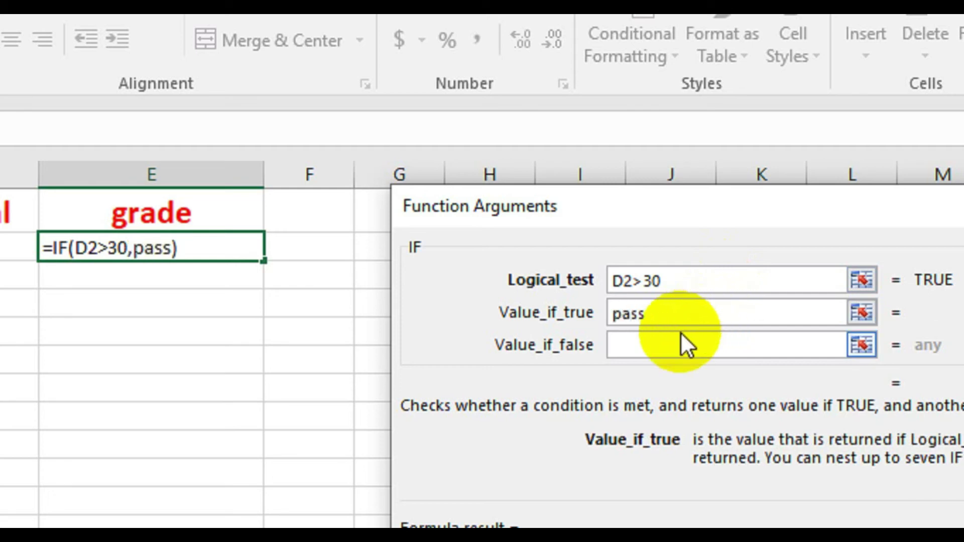
{"action": "left_click", "coordinate": [678, 341]}
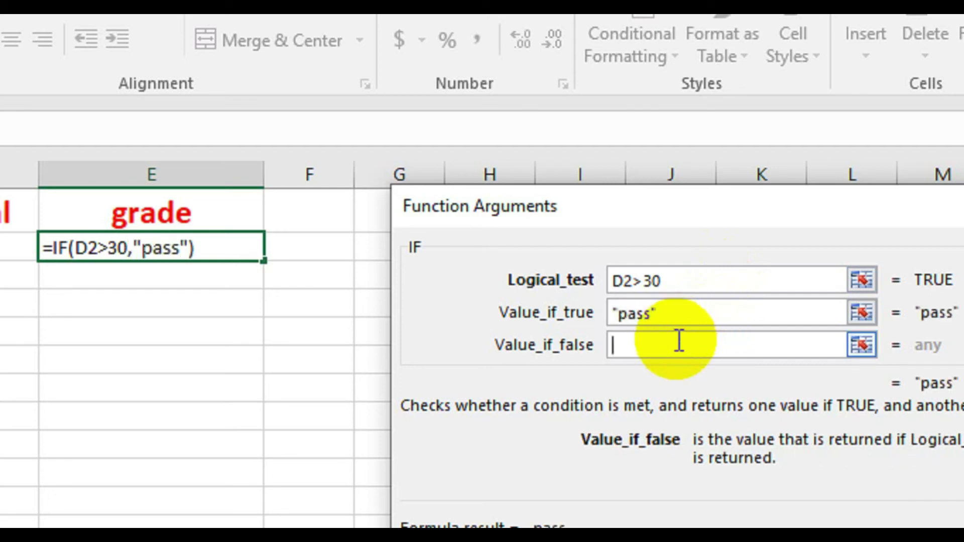
{"action": "type", "text": "fail"}
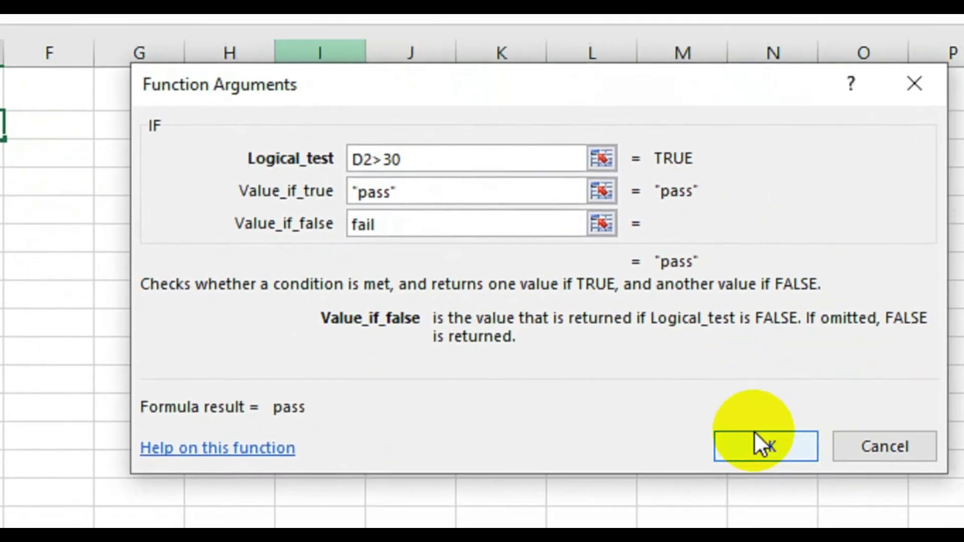
{"action": "left_click", "coordinate": [755, 433]}
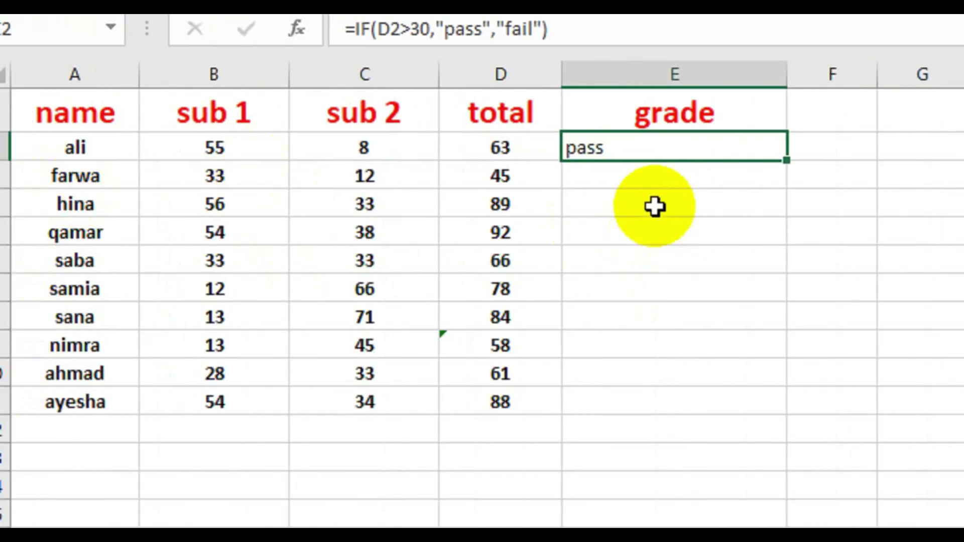
- Copy the IF pass/fail formula from E2 down to E11, grading the second student's total of 24 as fail
{"action": "left_click_drag", "start_coordinate": [728, 160], "coordinate": [678, 404]}
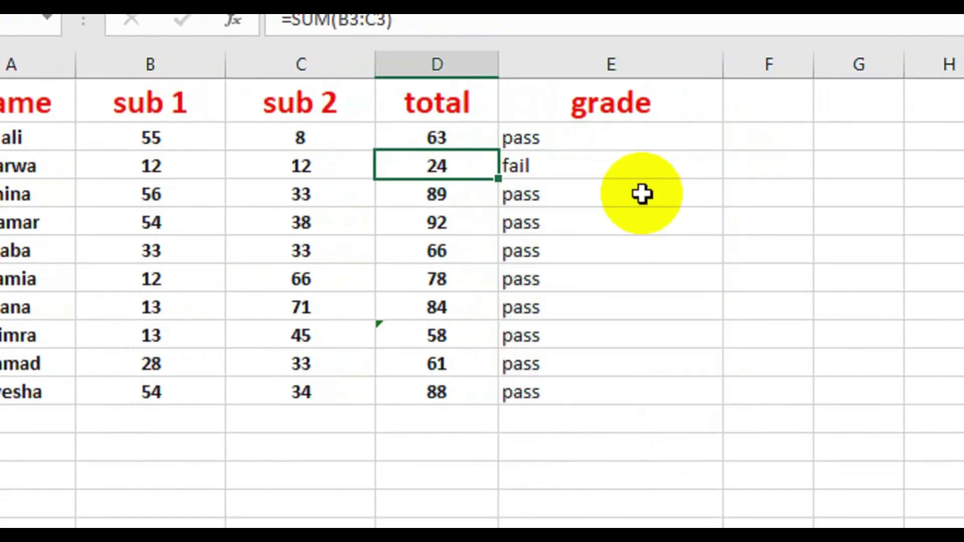
{"action": "left_click", "coordinate": [756, 198]}
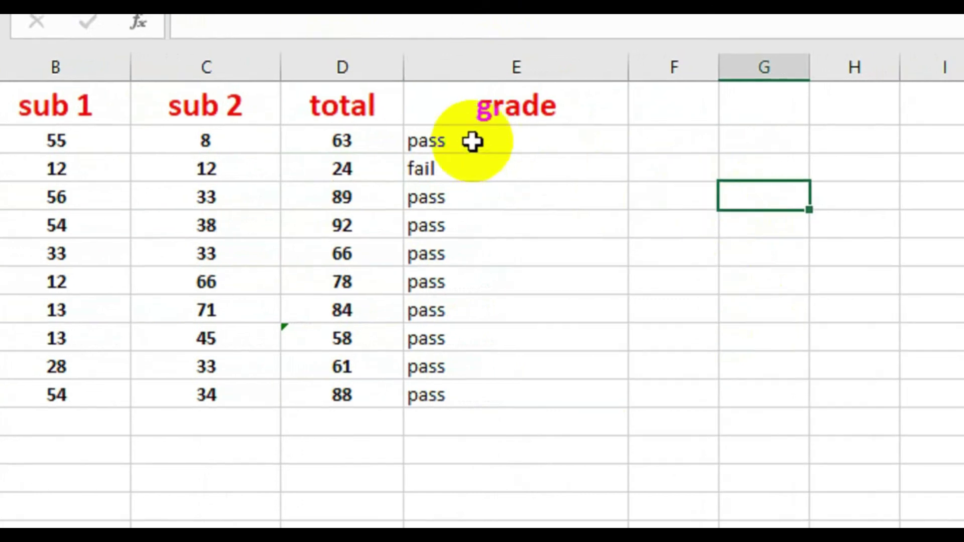
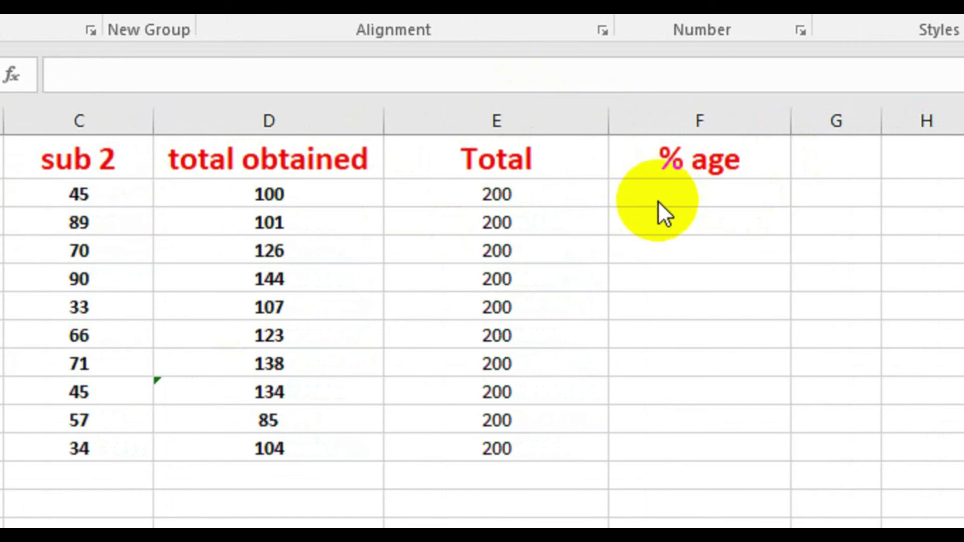
- Enter =D2*100/E2 in F2 to compute the student's percentage
{"action": "left_click", "coordinate": [660, 195]}
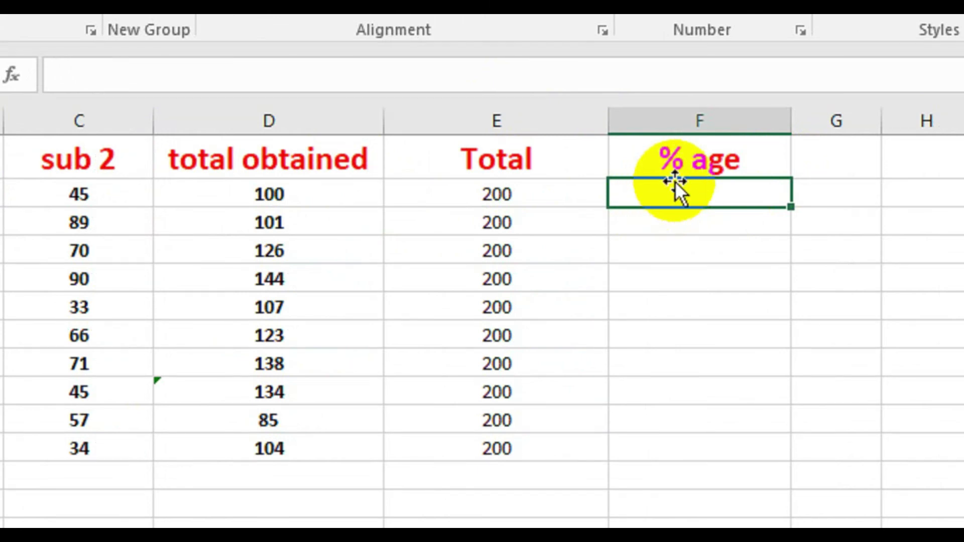
{"action": "key", "text": "Up"}
{"action": "double_click", "coordinate": [671, 199]}
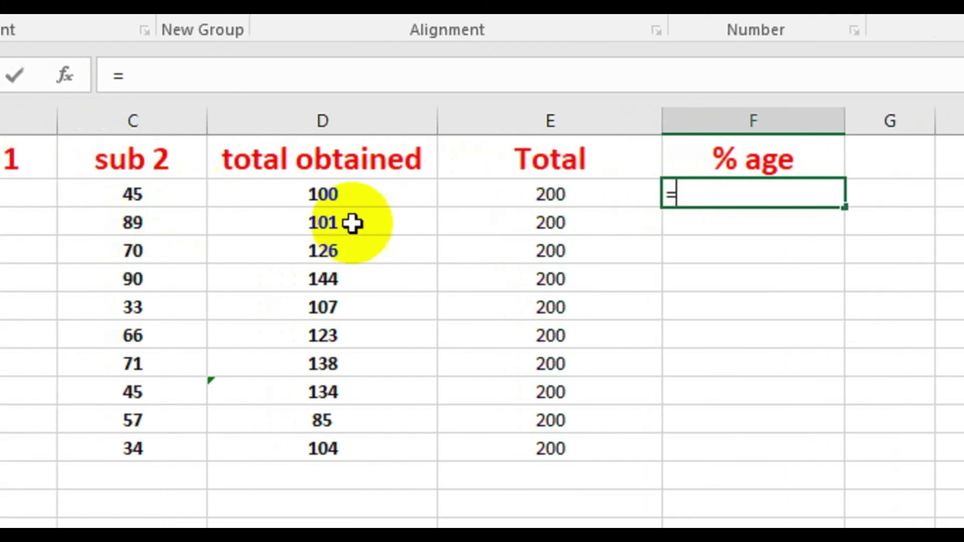
{"action": "left_click", "coordinate": [358, 194]}
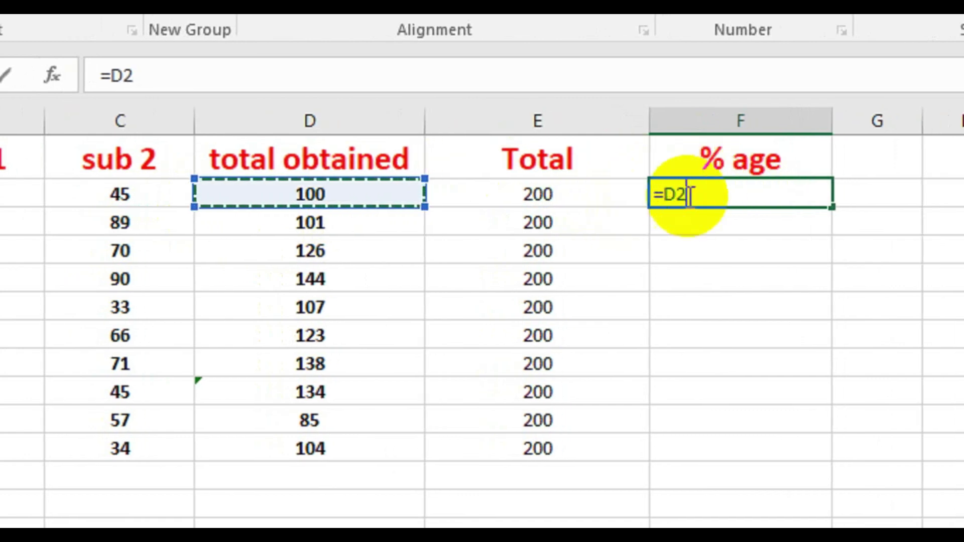
{"action": "type", "text": "*"}
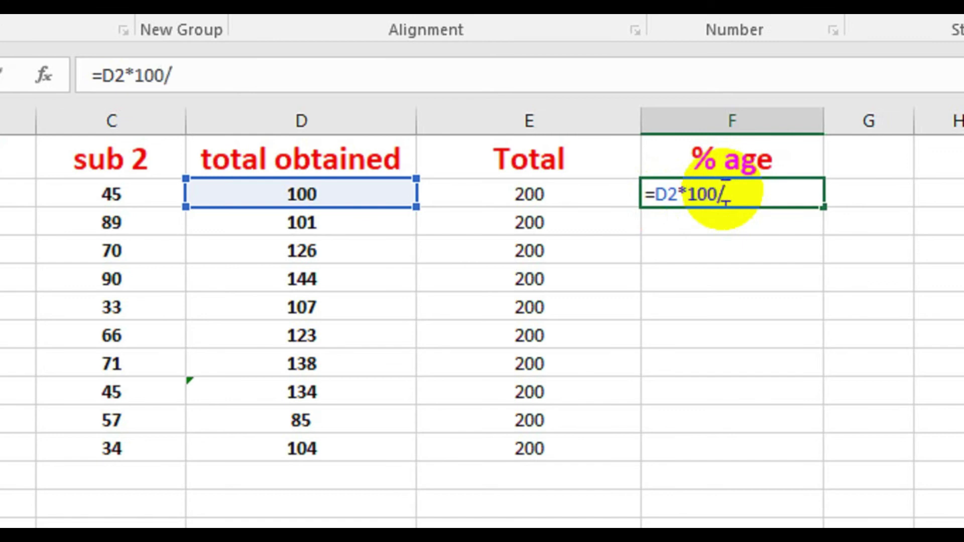
{"action": "left_click", "coordinate": [529, 197]}
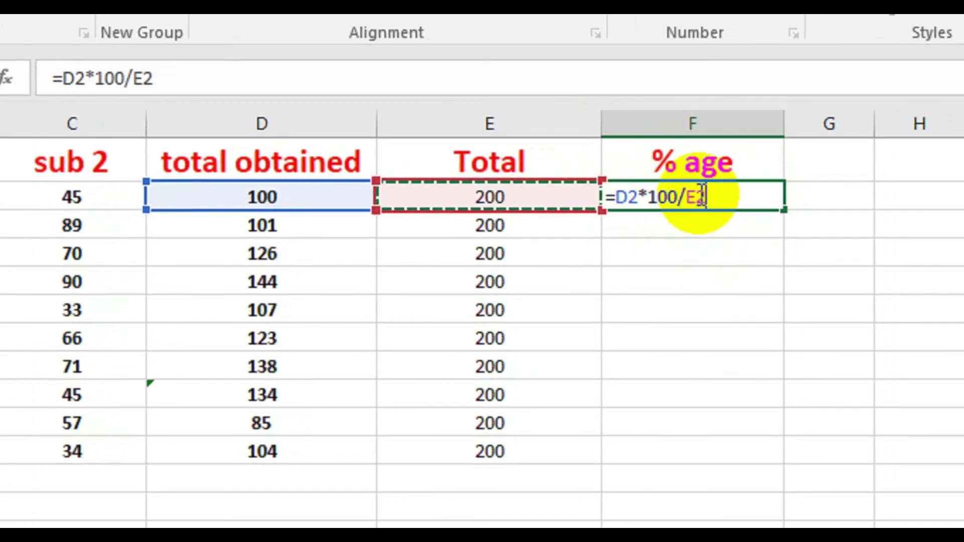
{"action": "key", "text": "Return"}
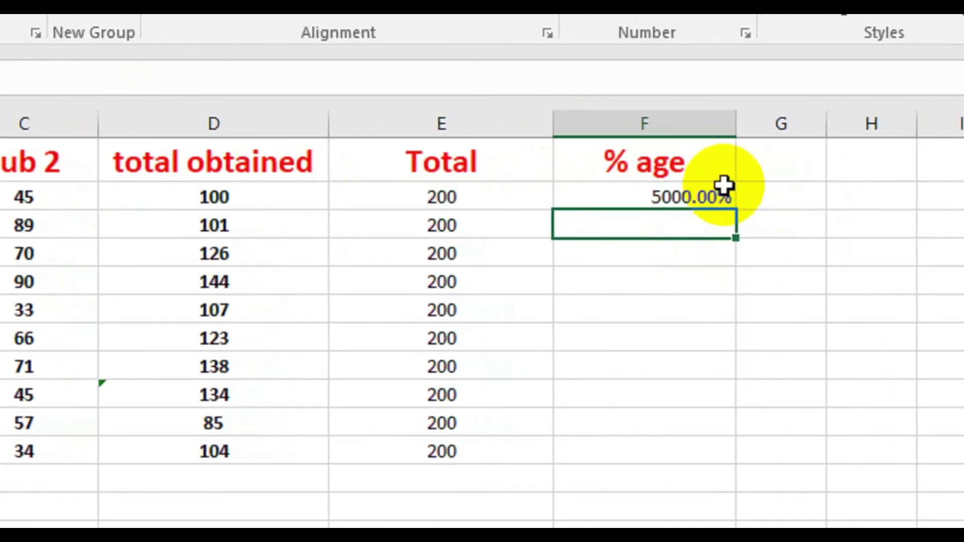
- Fill the percentage formula down to F11 and centre the column's values
{"action": "left_click", "coordinate": [692, 200]}
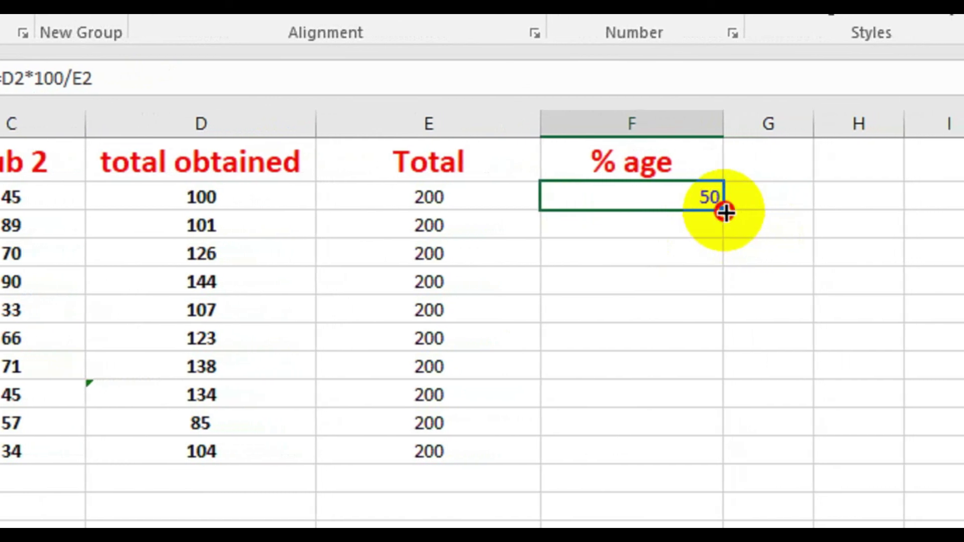
{"action": "left_click_drag", "start_coordinate": [725, 213], "coordinate": [686, 439]}
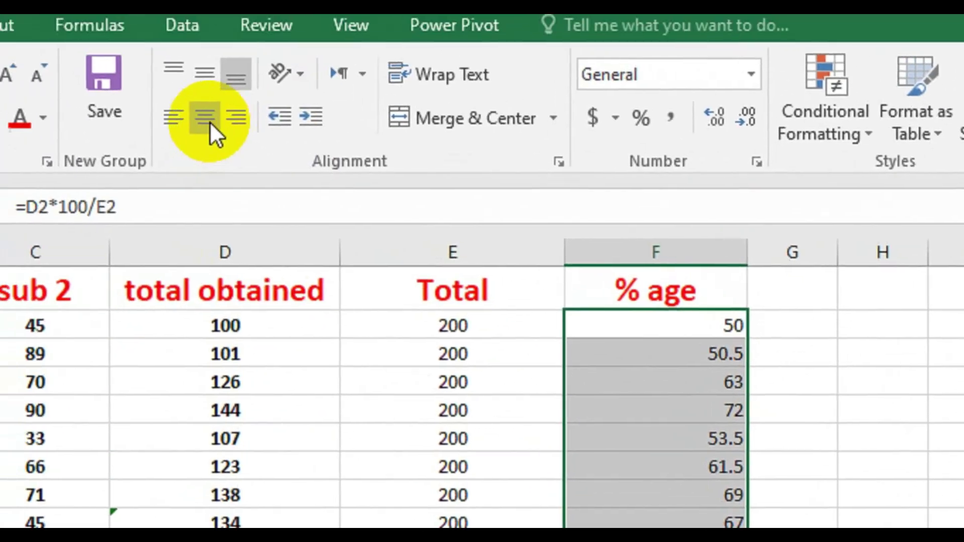
{"action": "left_click", "coordinate": [234, 139]}
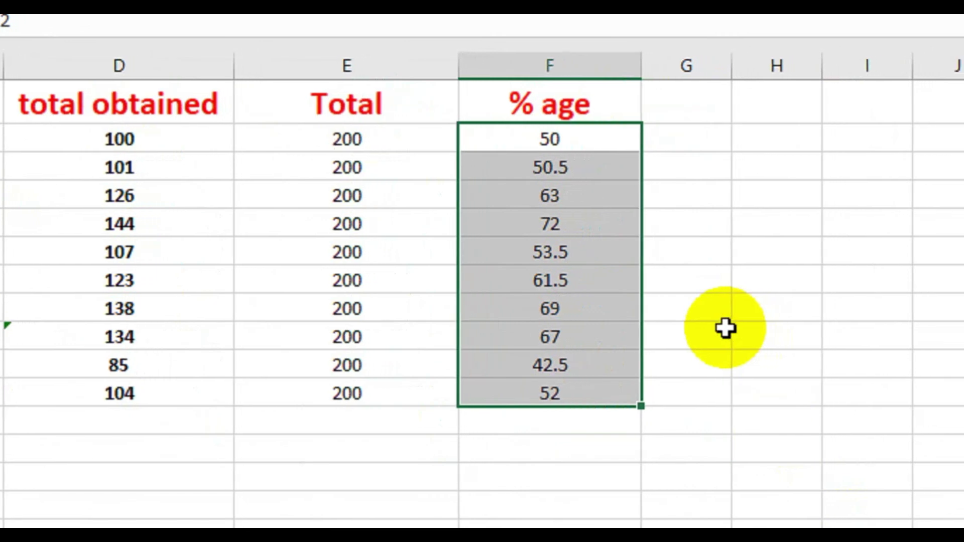
- Empty the old F2:F11 % age values and apply the Percentage number format to F2
{"action": "left_click", "coordinate": [703, 280]}
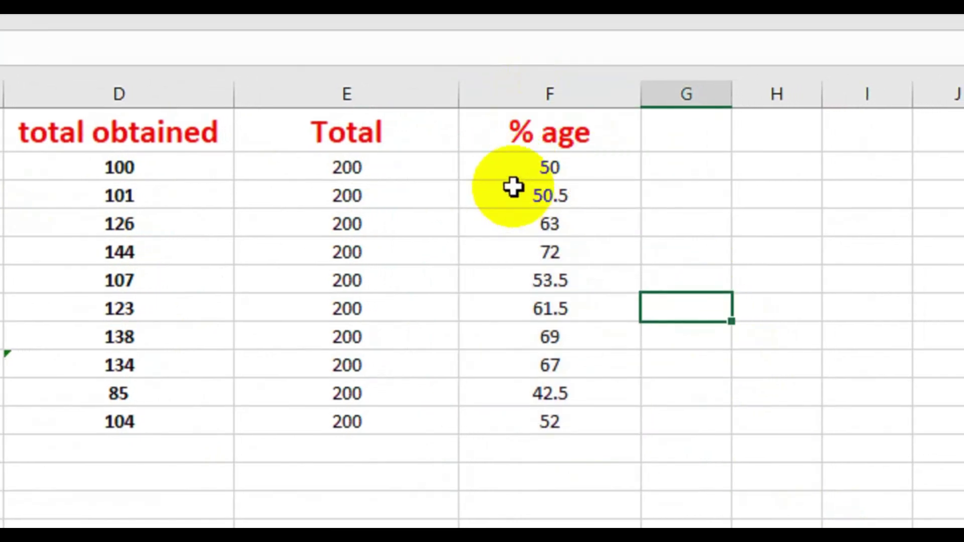
{"action": "left_click", "coordinate": [505, 173]}
{"action": "double_click", "coordinate": [506, 173]}
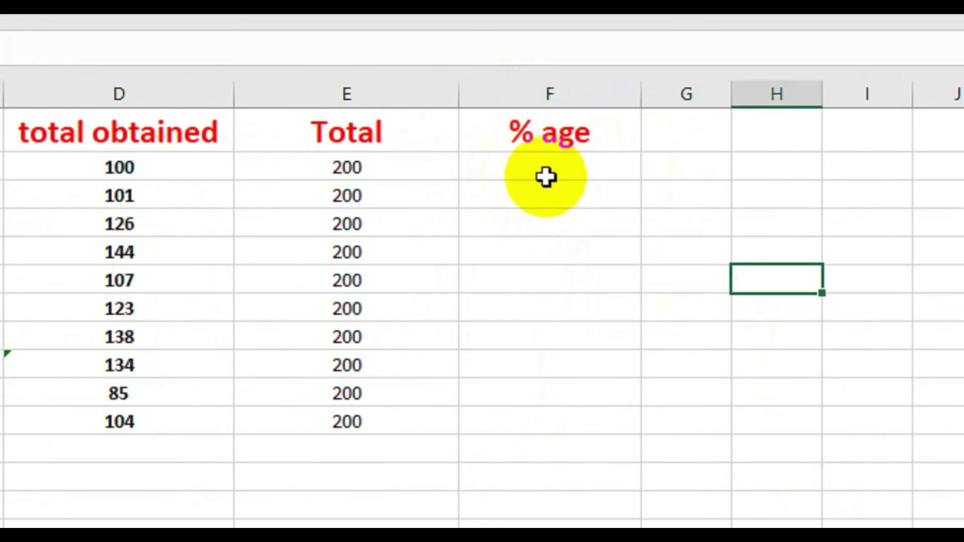
{"action": "left_click", "coordinate": [546, 177]}
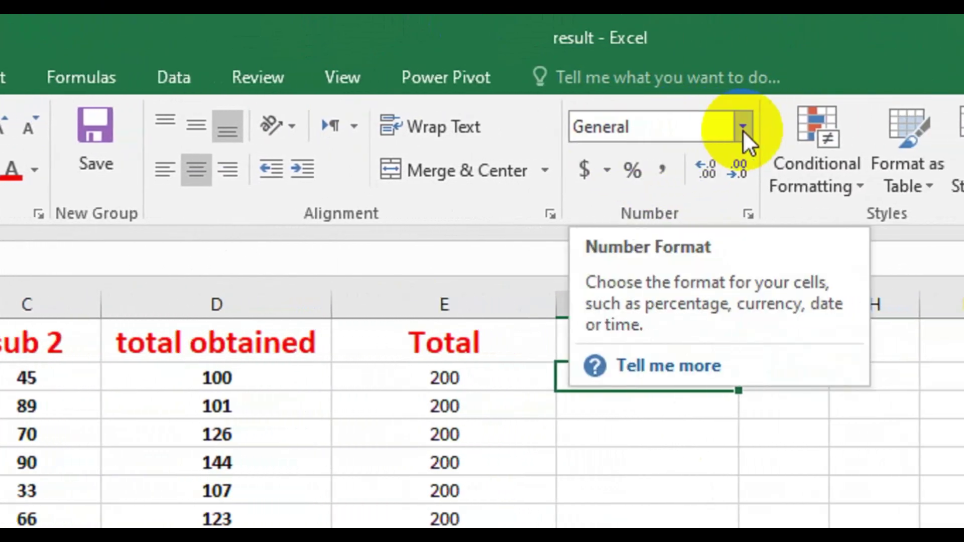
{"action": "left_click", "coordinate": [743, 128]}
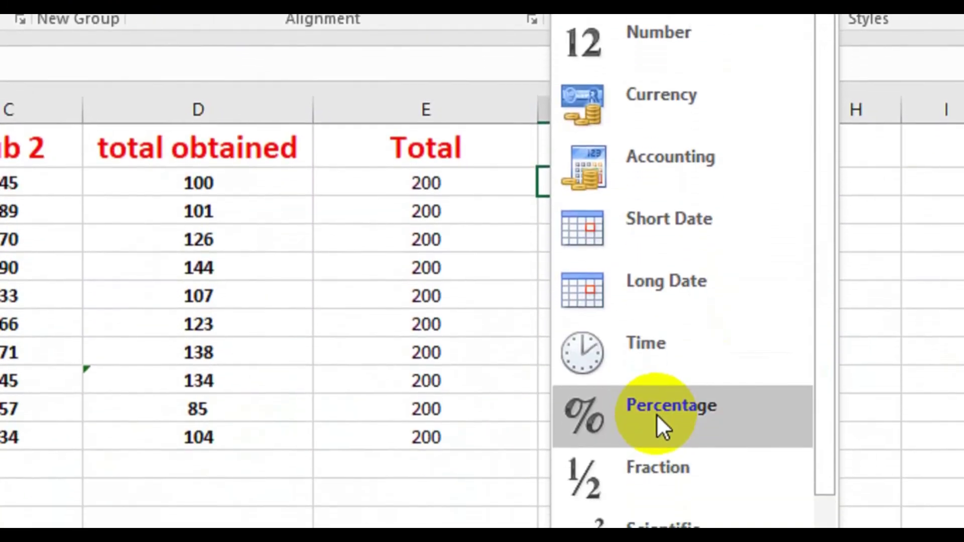
{"action": "left_click", "coordinate": [655, 400]}
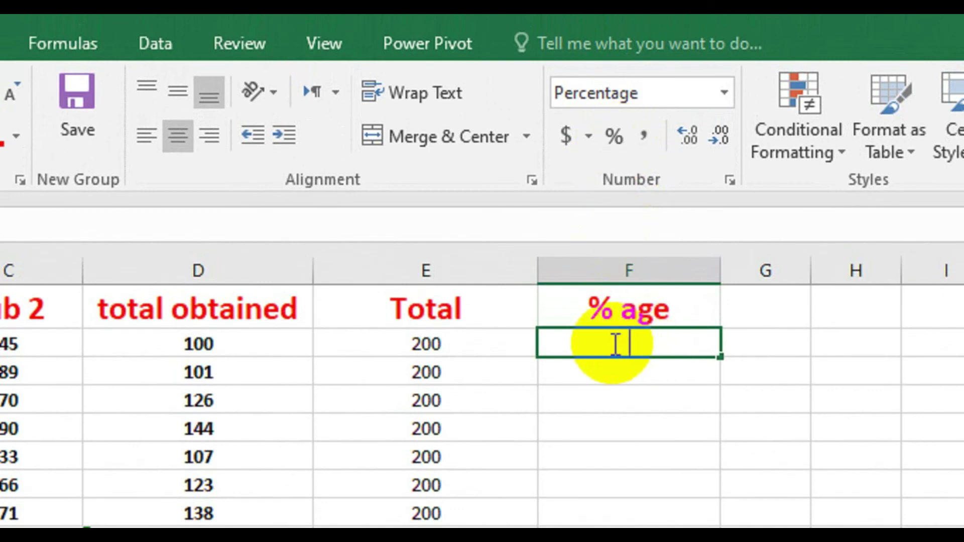
- Enter =D2/E2 in F2 as the percentage formula
{"action": "double_click", "coordinate": [616, 344]}
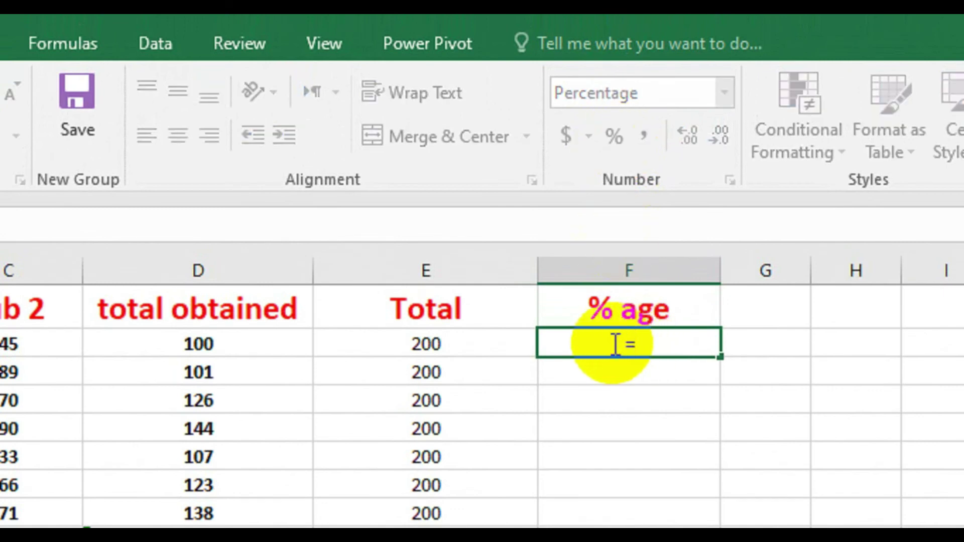
{"action": "type", "text": "="}
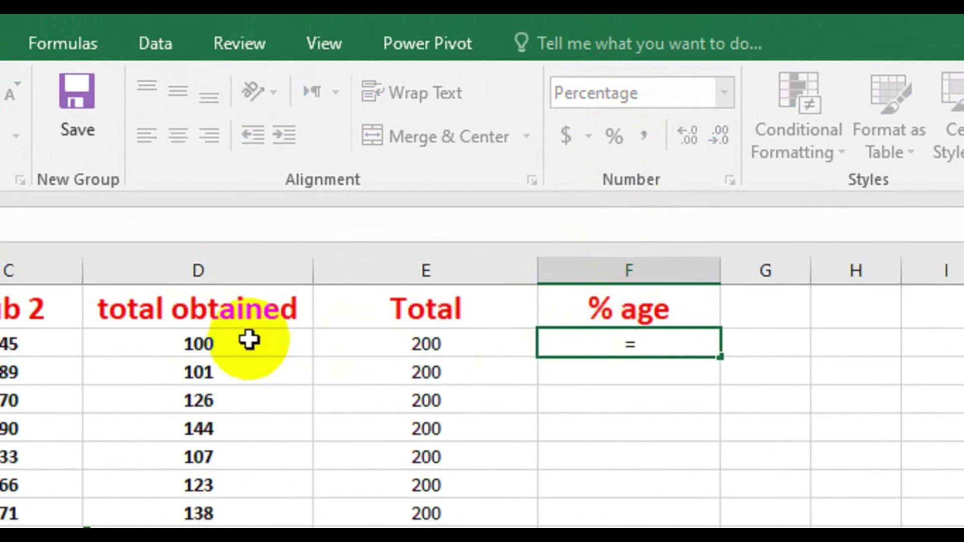
{"action": "left_click", "coordinate": [228, 343]}
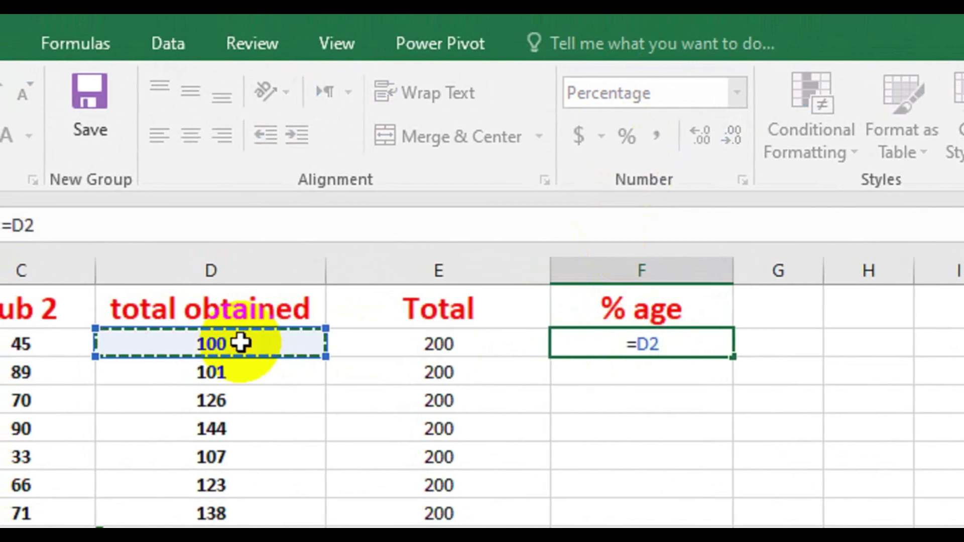
{"action": "type", "text": "/"}
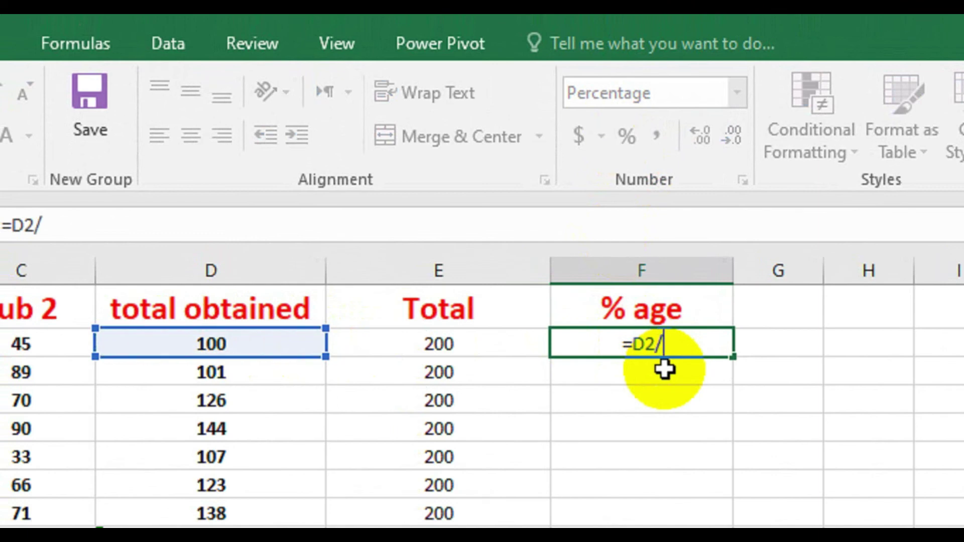
{"action": "left_click", "coordinate": [445, 350]}
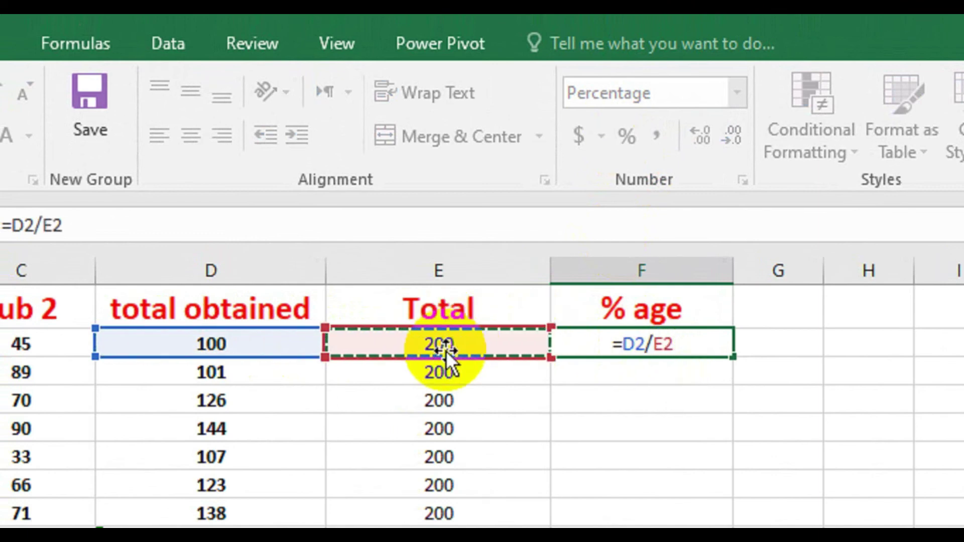
{"action": "key", "text": "Return"}
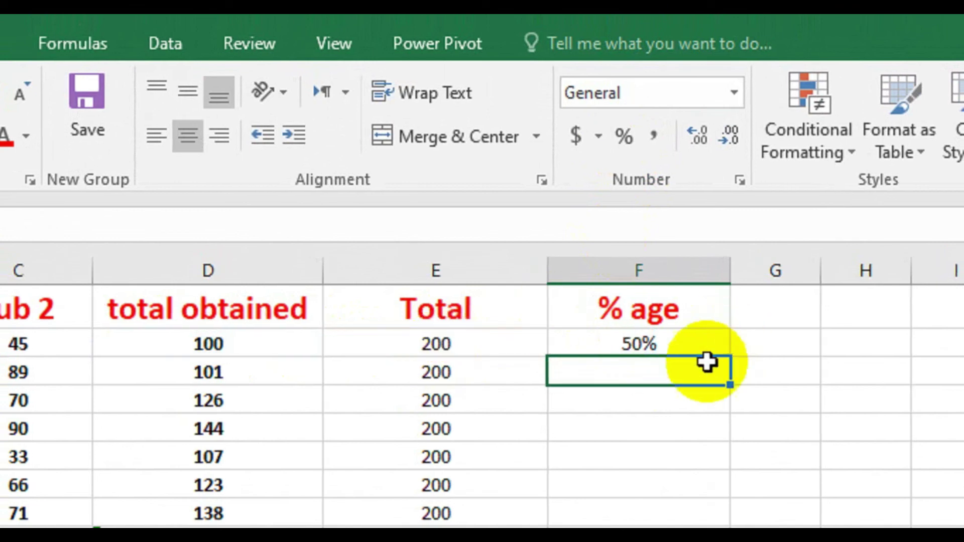
- Fill the =D2/E2 formula down to F11, showing 50% to 52%
{"action": "left_click", "coordinate": [673, 344]}
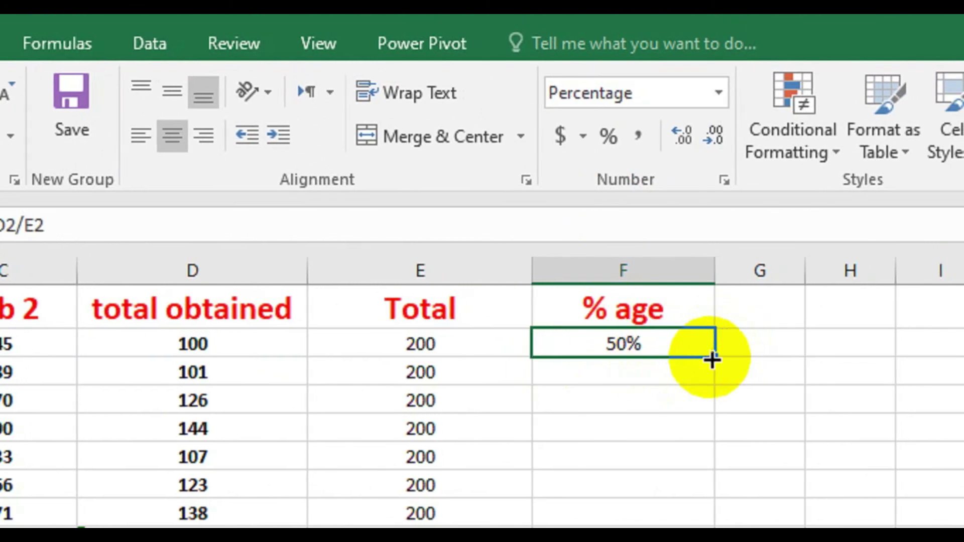
{"action": "left_click_drag", "start_coordinate": [713, 356], "coordinate": [693, 541]}
{"action": "left_click_drag", "start_coordinate": [693, 404], "coordinate": [693, 402]}
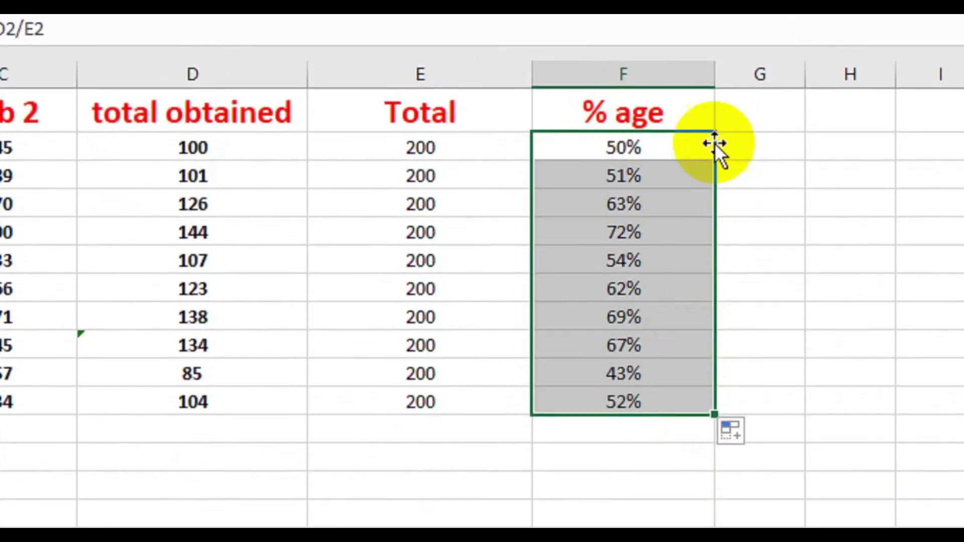
{"action": "left_click", "coordinate": [756, 150]}
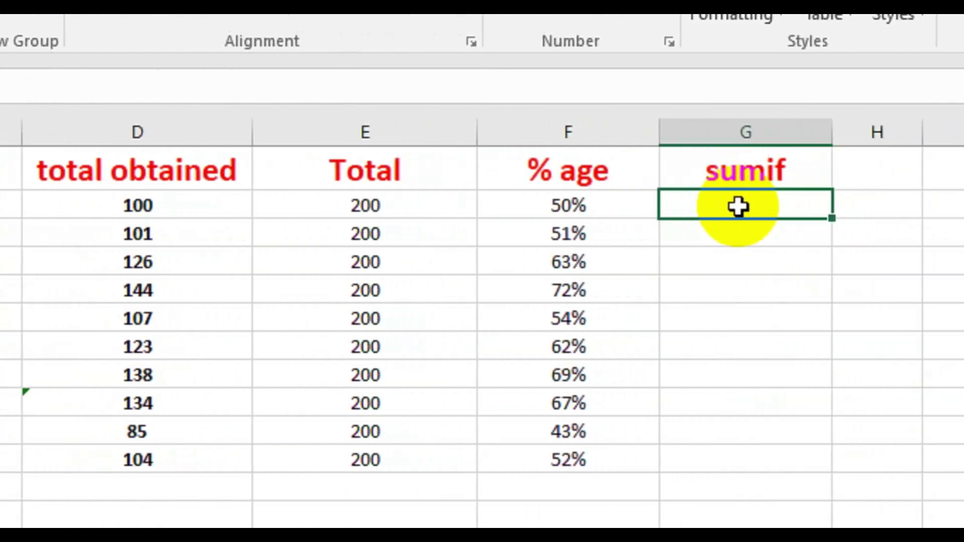
- Start a SUMIF in G2 using the names A2:A11 as its range
{"action": "double_click", "coordinate": [723, 206]}
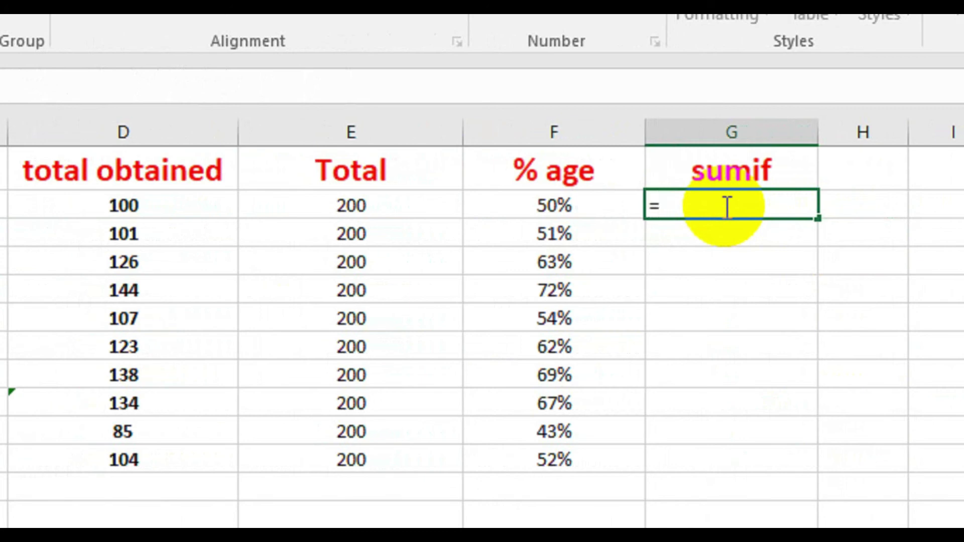
{"action": "type", "text": "=SUM"}
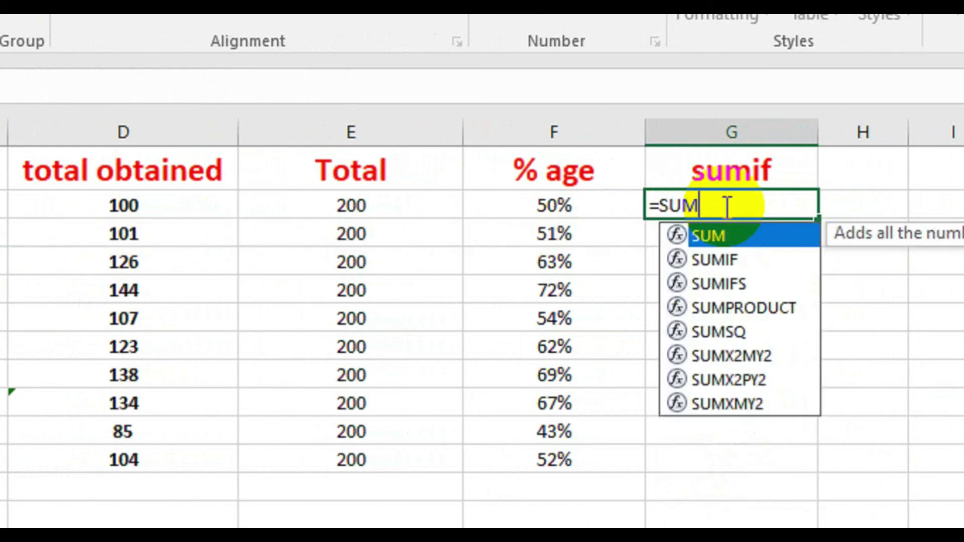
{"action": "left_click", "coordinate": [718, 259]}
{"action": "double_click", "coordinate": [719, 257]}
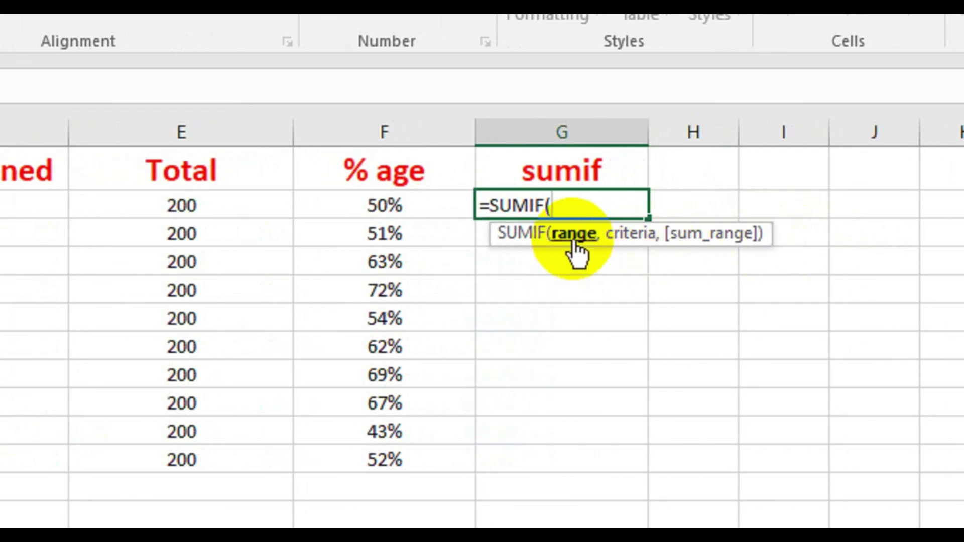
{"action": "left_click", "coordinate": [75, 206]}
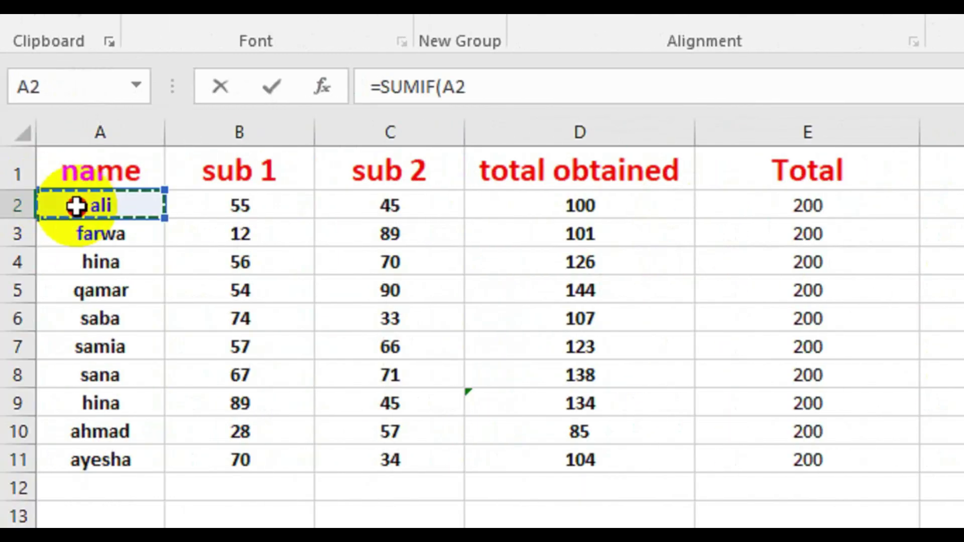
{"action": "left_click_drag", "start_coordinate": [75, 206], "coordinate": [60, 459]}
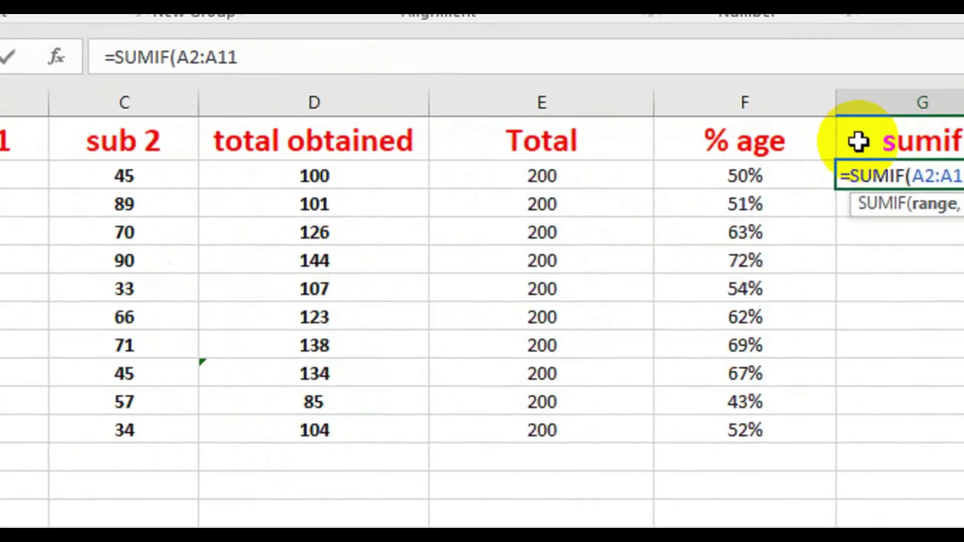
{"action": "type", "text": ","}
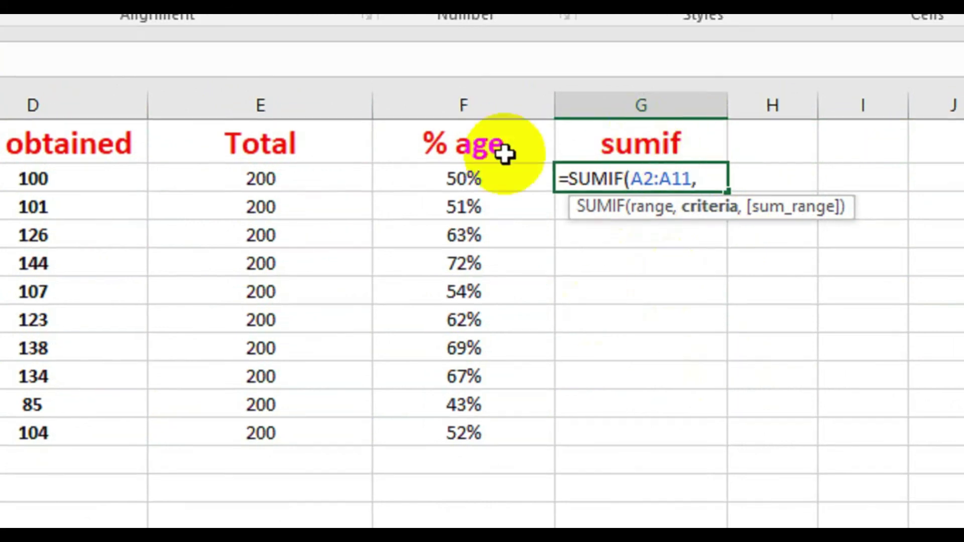
- Add the student-name criterion and D2:D11 sum range, so G2 shows 260
{"action": "left_click", "coordinate": [667, 186]}
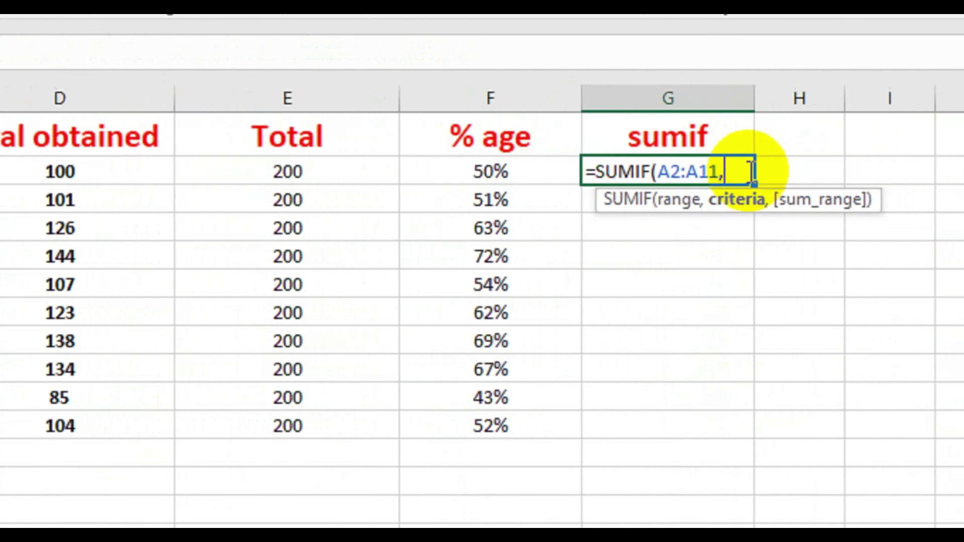
{"action": "type", "text": "\"hina\","}
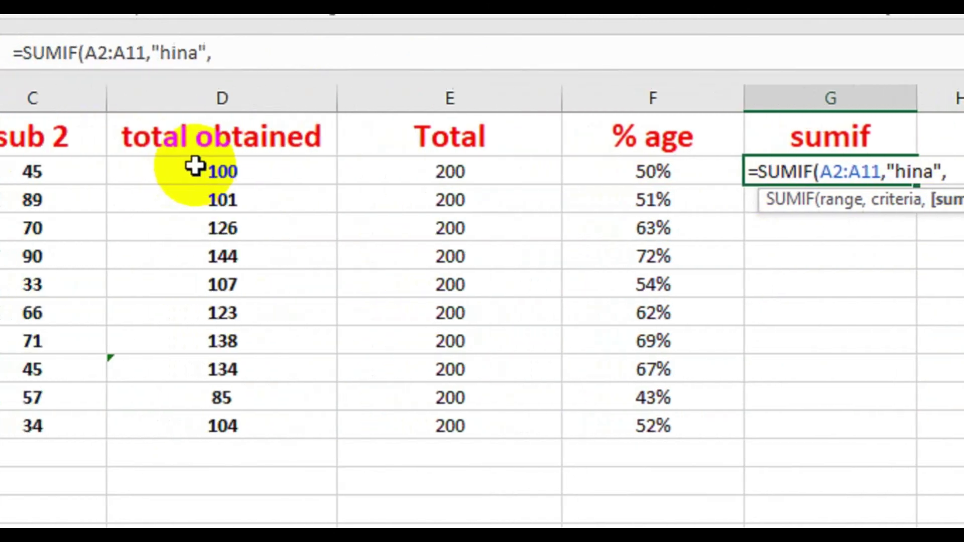
{"action": "left_click_drag", "start_coordinate": [195, 166], "coordinate": [155, 393]}
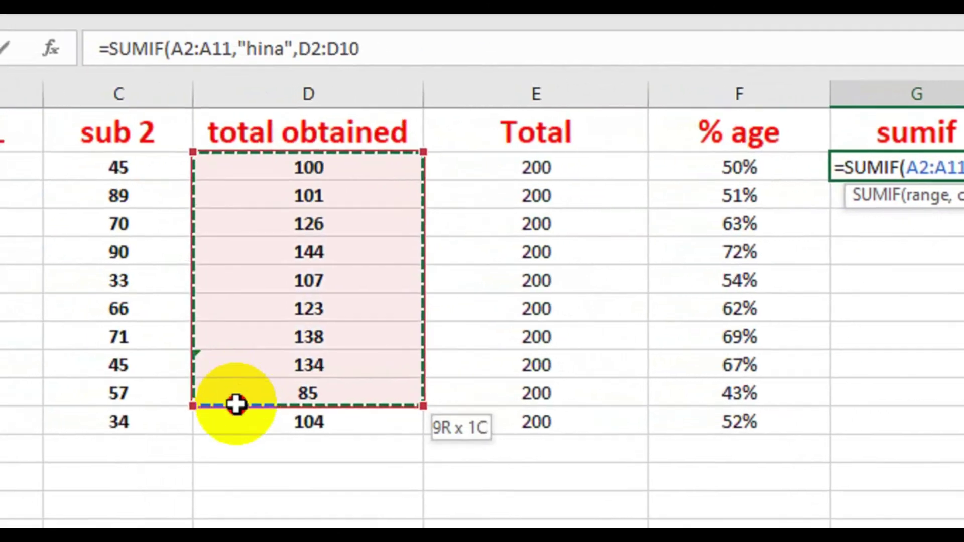
{"action": "left_click_drag", "start_coordinate": [236, 404], "coordinate": [234, 424]}
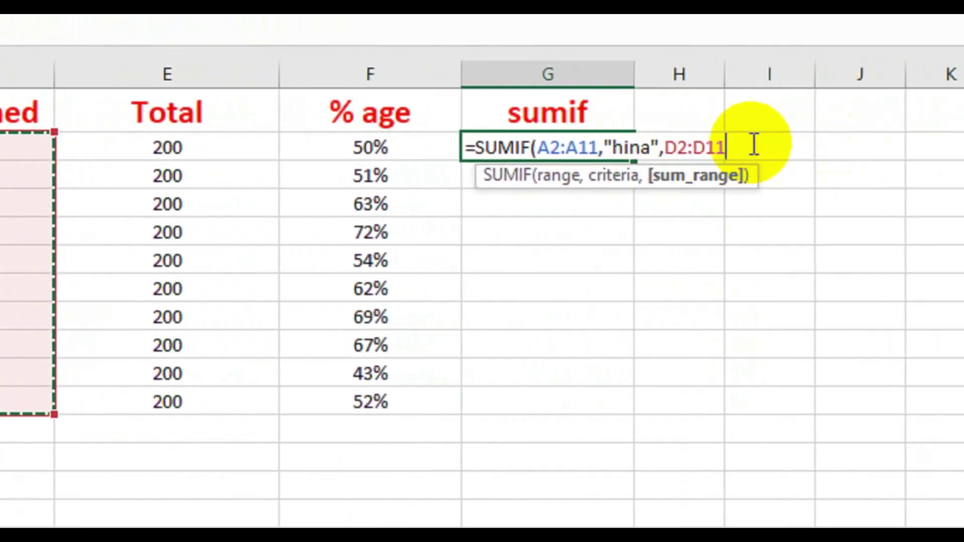
{"action": "type", "text": ")"}
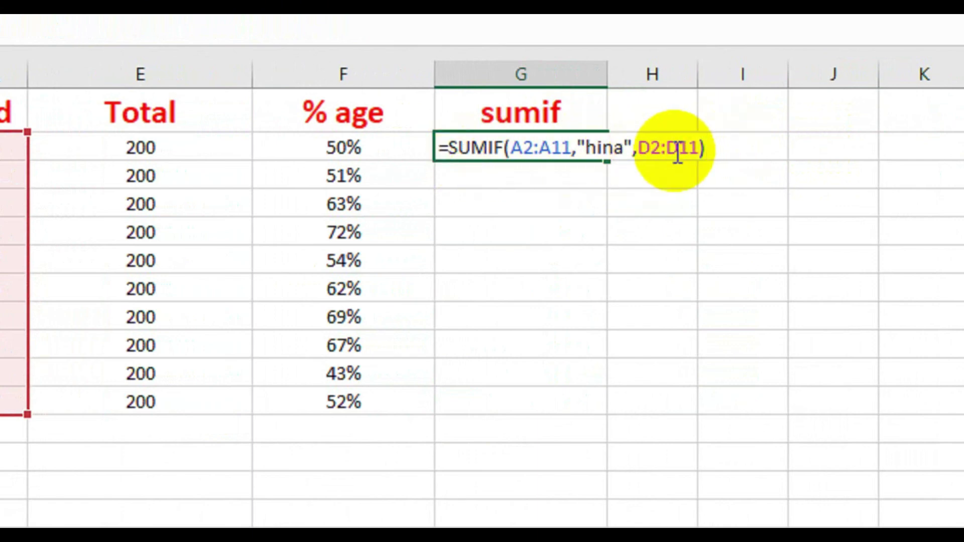
{"action": "key", "text": "Return"}
{"action": "left_click", "coordinate": [562, 147]}
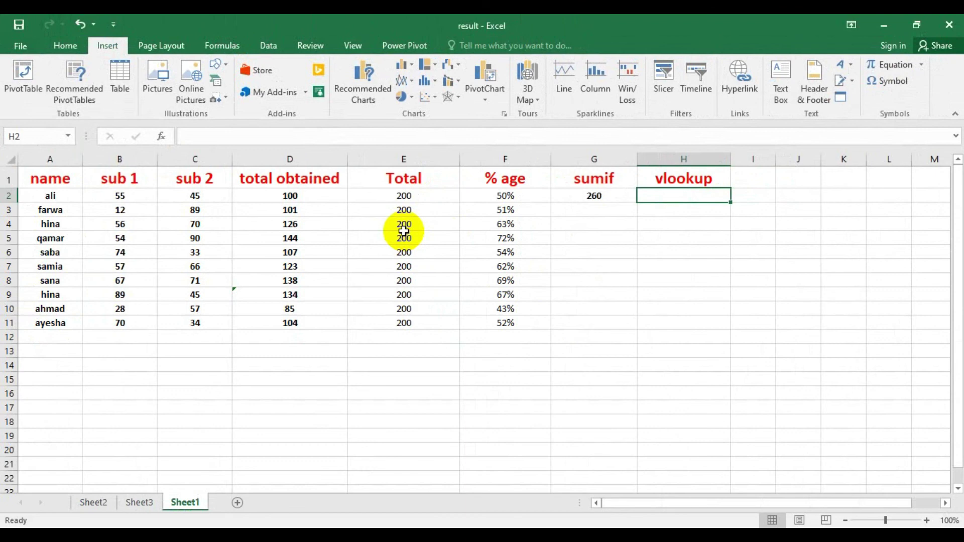
- Begin a formula in H2 under the vlookup heading
{"action": "double_click", "coordinate": [668, 197]}
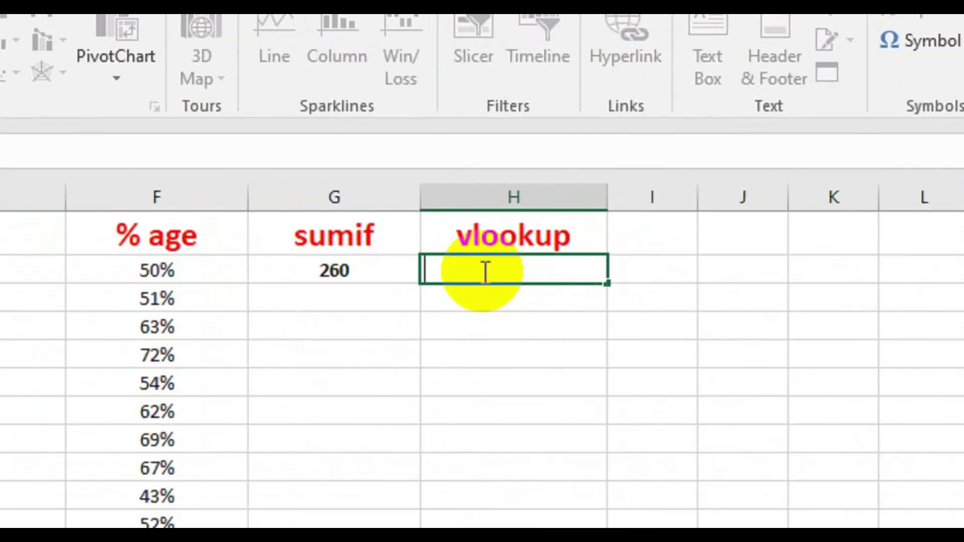
- Start a VLOOKUP in H2 that looks up the student's name
{"action": "type", "text": "="}
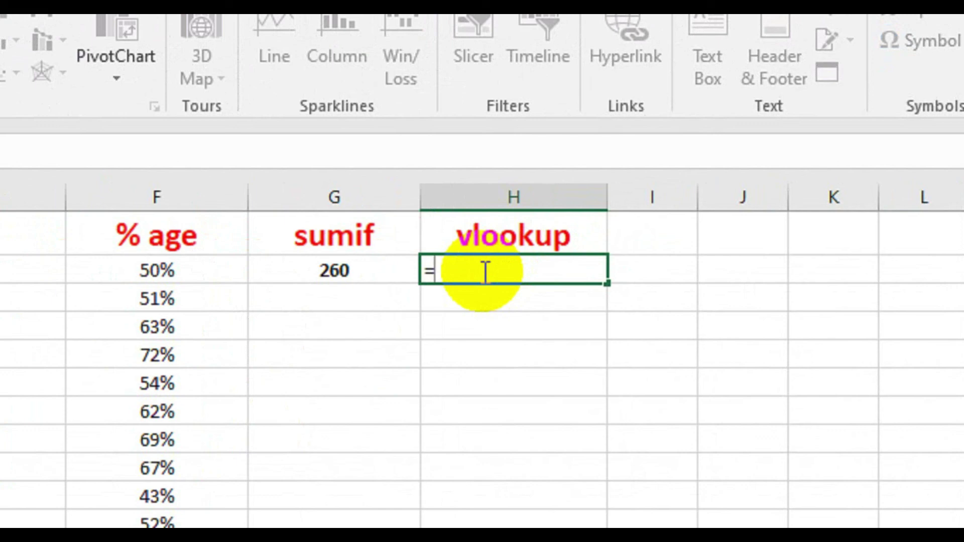
{"action": "type", "text": "V"}
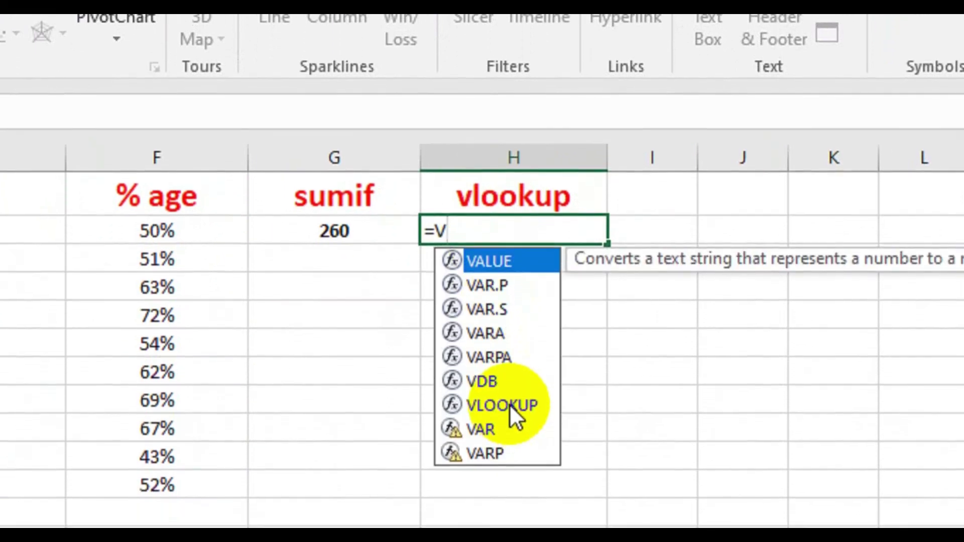
{"action": "double_click", "coordinate": [509, 444]}
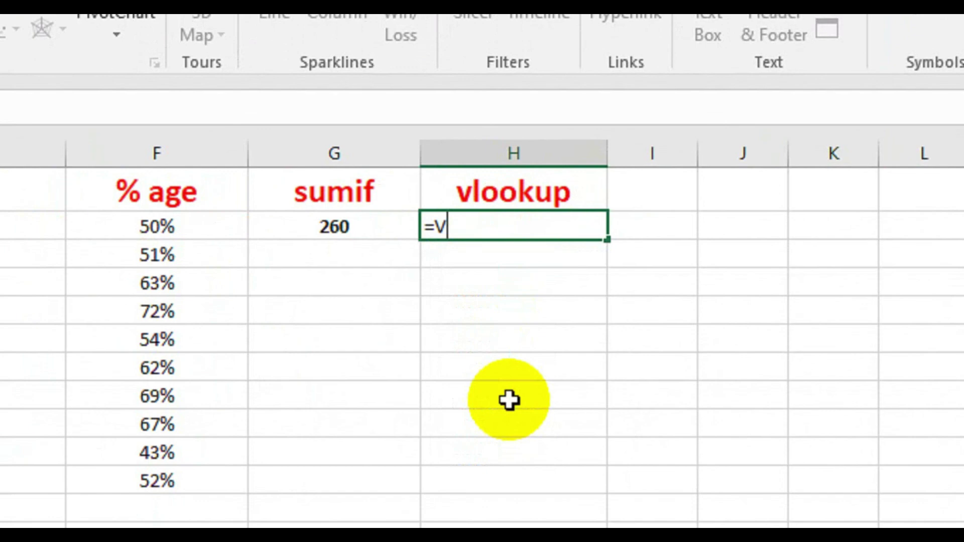
{"action": "type", "text": "LOOKUP("}
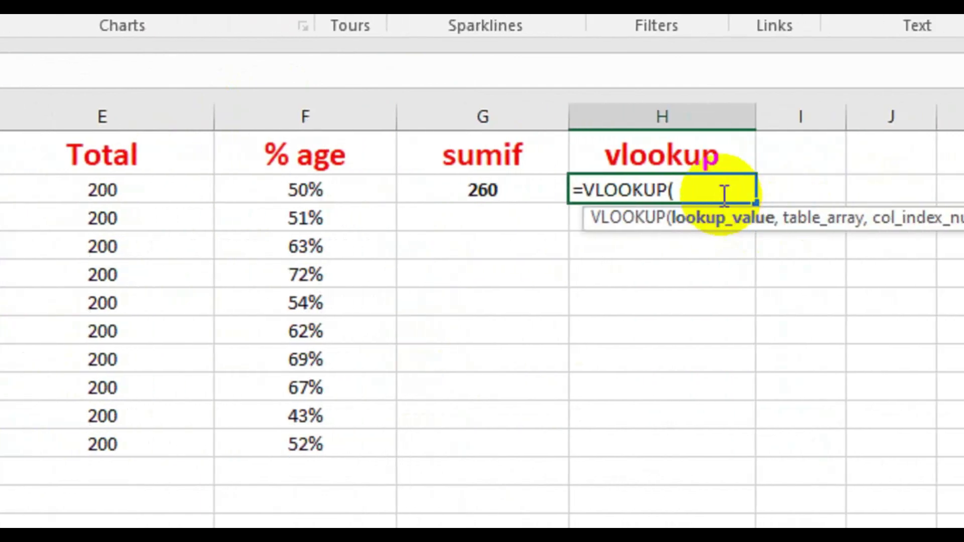
{"action": "type", "text": "\"sana\""}
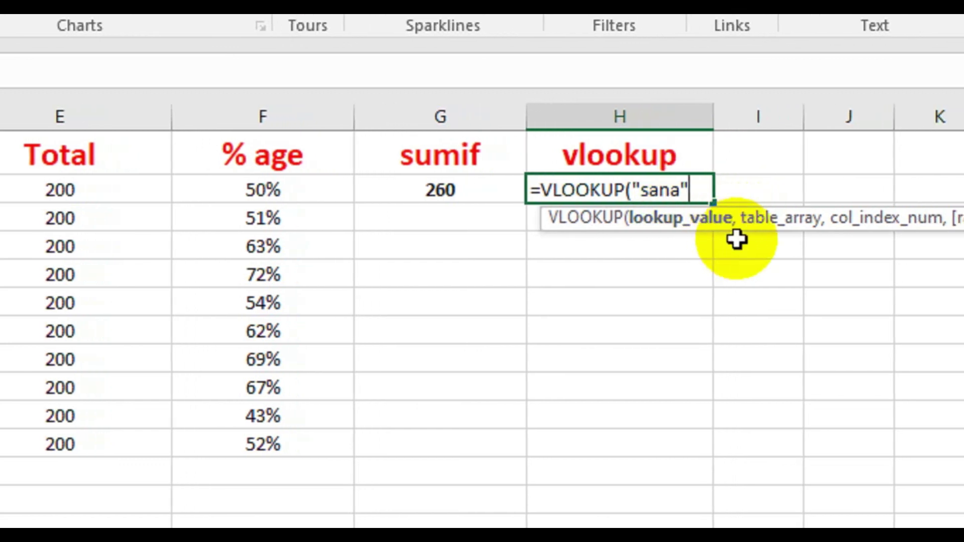
{"action": "type", "text": ","}
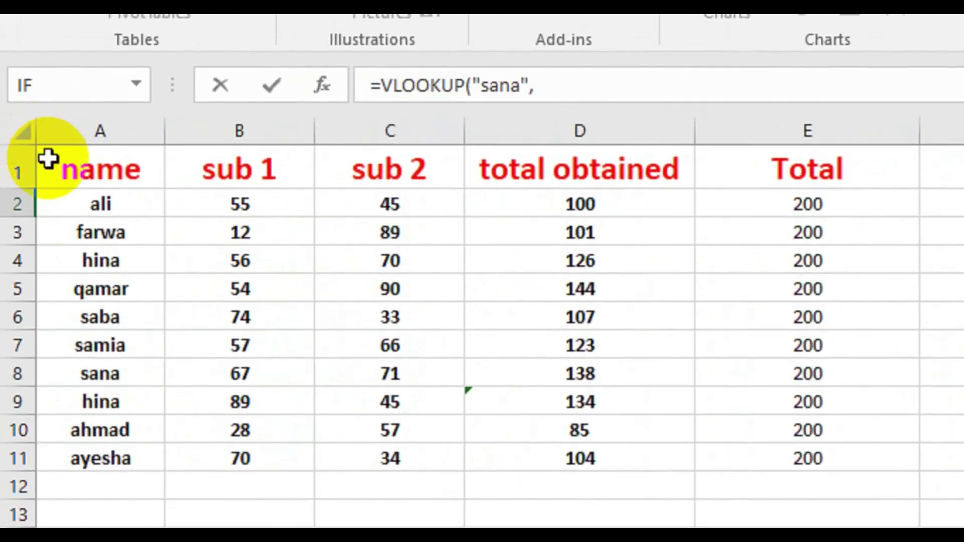
- Use table A1:E11, column 3 and exact match 0, returning 71, matching C8
{"action": "left_click_drag", "start_coordinate": [45, 156], "coordinate": [835, 457]}
{"action": "left_click_drag", "start_coordinate": [721, 373], "coordinate": [721, 374]}
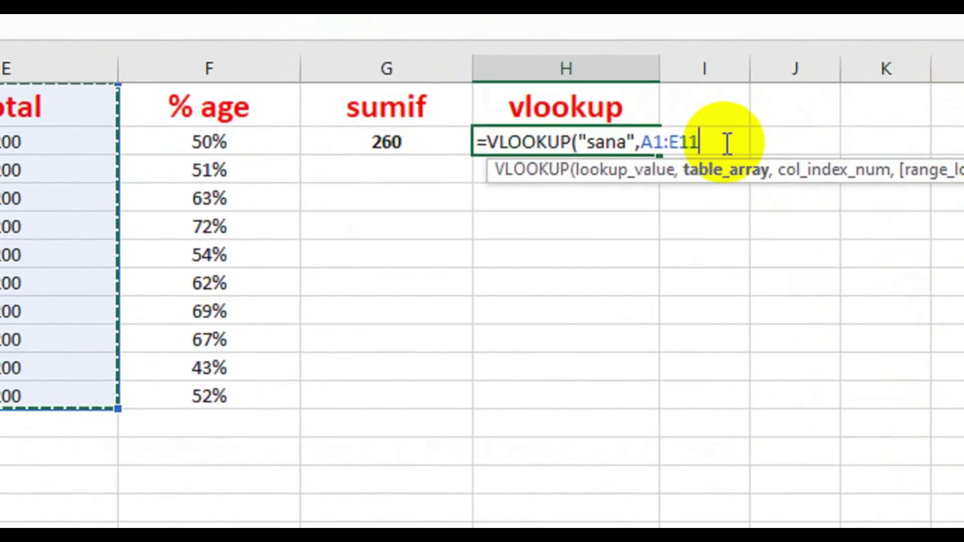
{"action": "type", "text": ","}
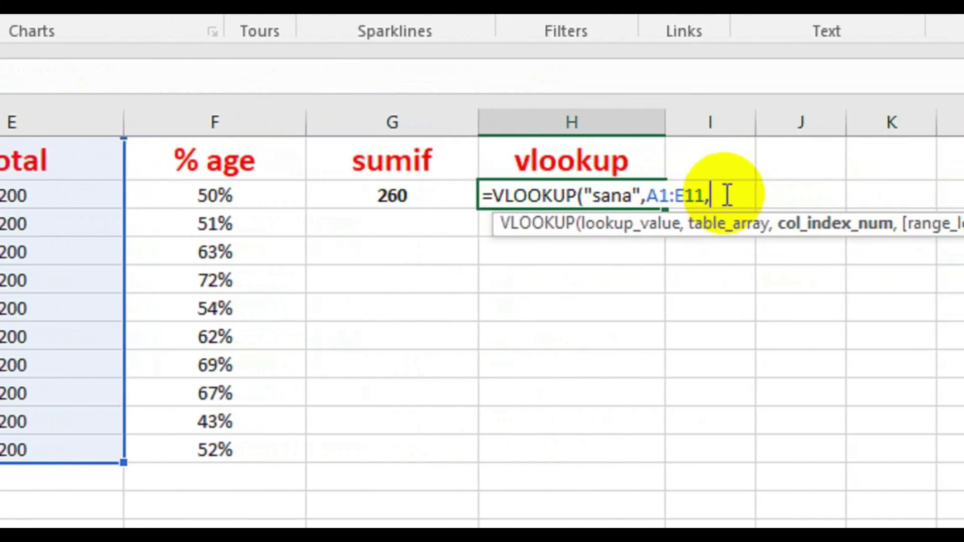
{"action": "type", "text": "3,"}
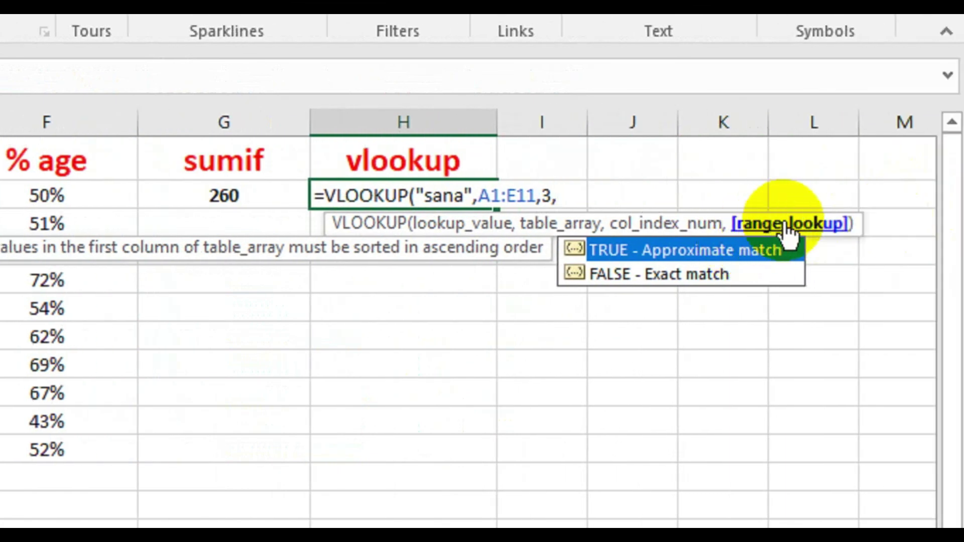
{"action": "type", "text": "0"}
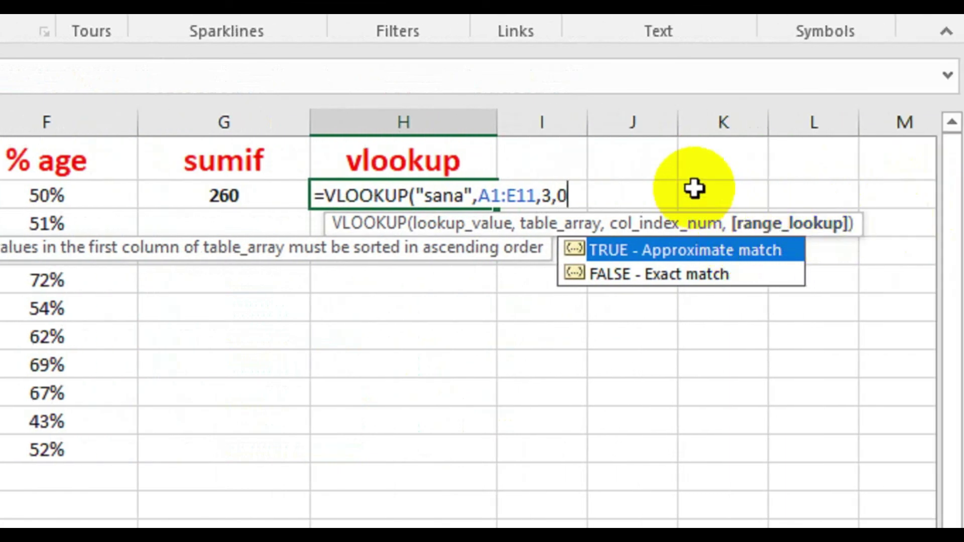
{"action": "type", "text": ")"}
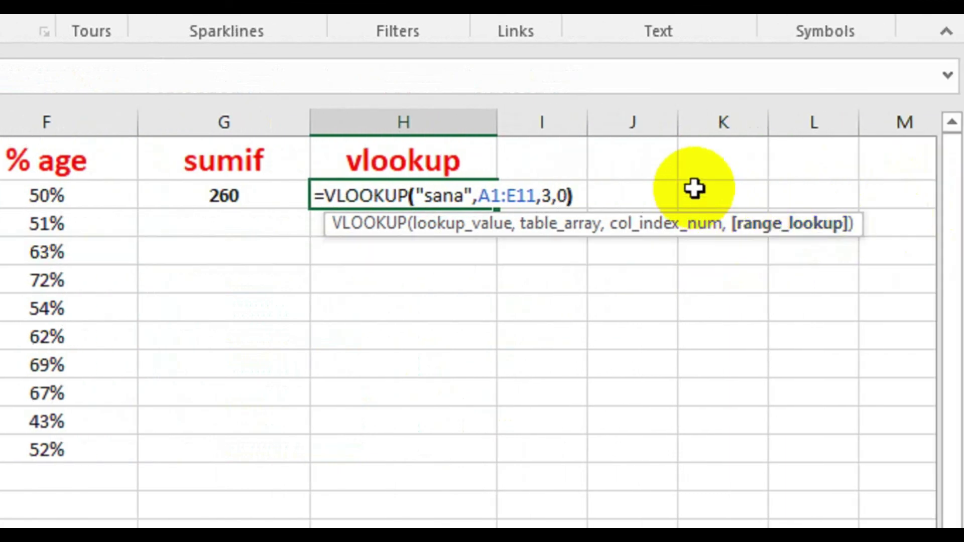
{"action": "key", "text": "Return"}
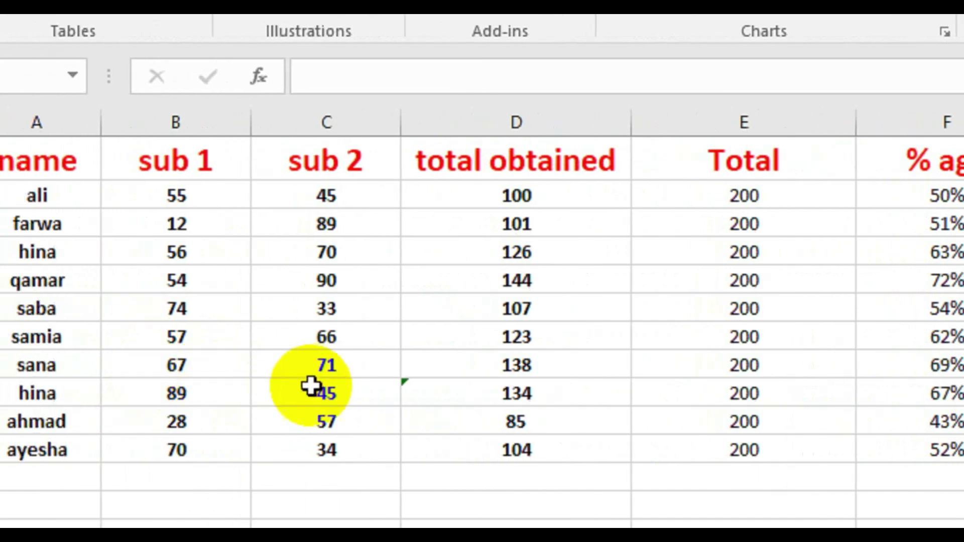
{"action": "left_click", "coordinate": [320, 372]}
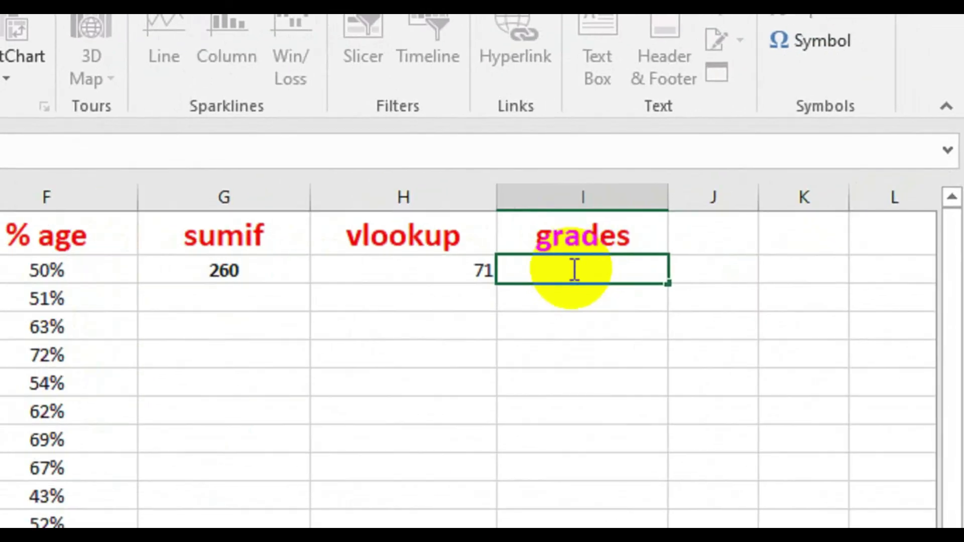
- Start an IF in I2 returning "A" when F2 is at least 75%
{"action": "type", "text": "="}
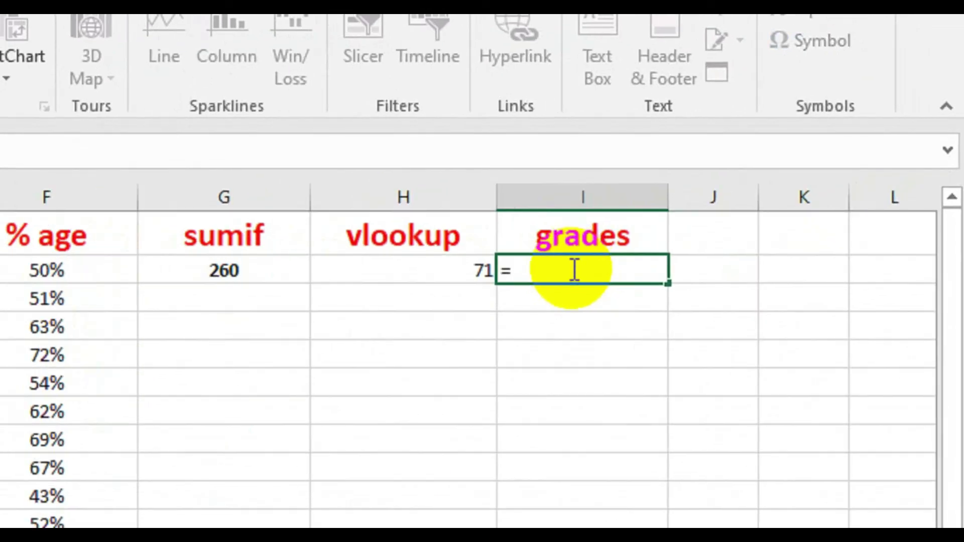
{"action": "type", "text": "if"}
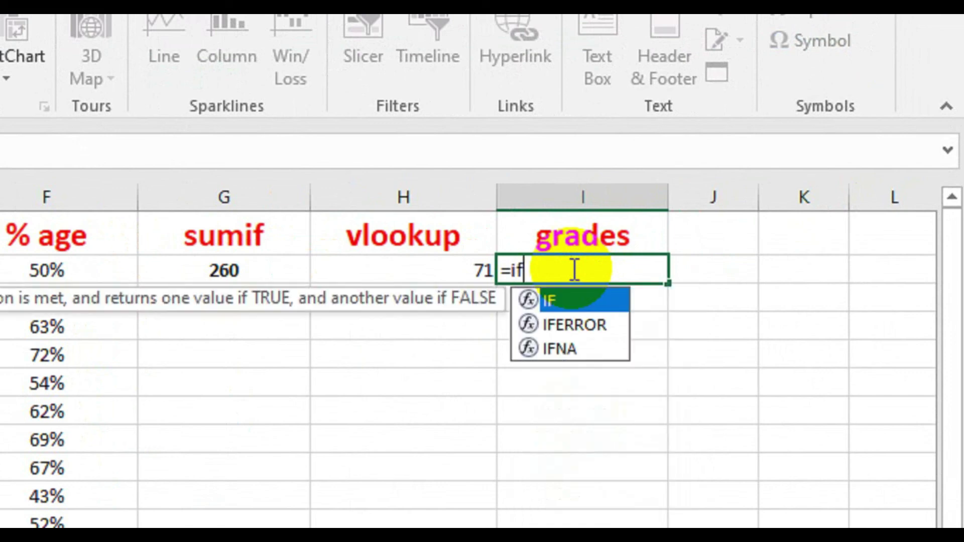
{"action": "double_click", "coordinate": [562, 300]}
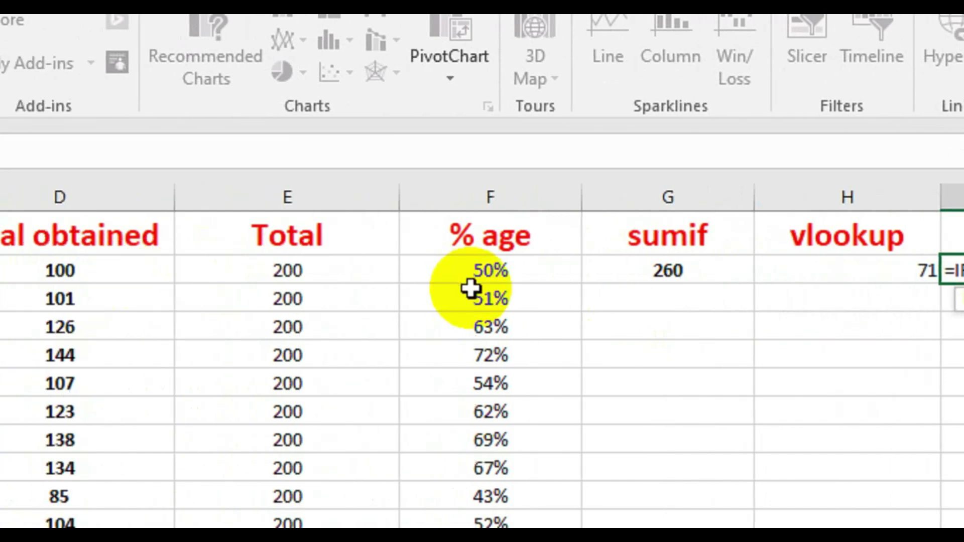
{"action": "left_click", "coordinate": [517, 271]}
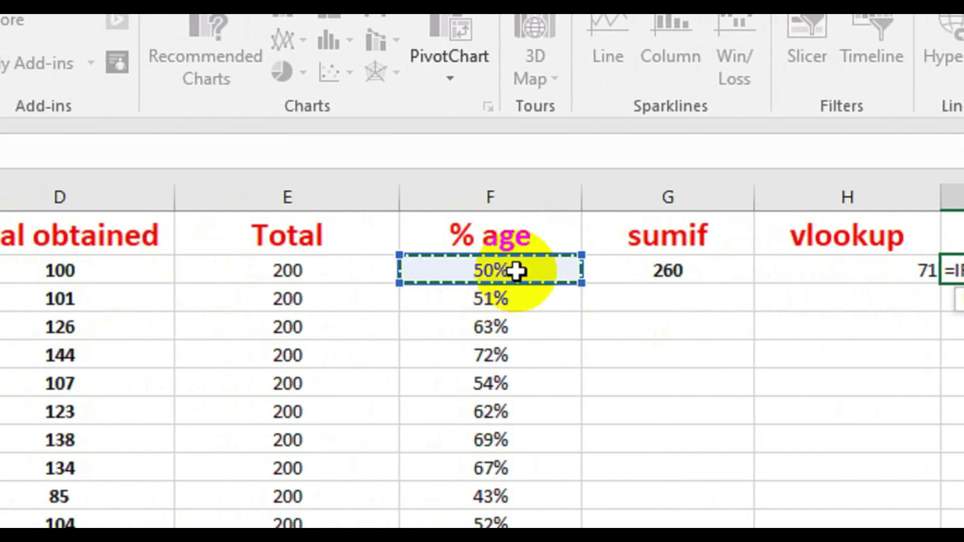
{"action": "type", "text": ">"}
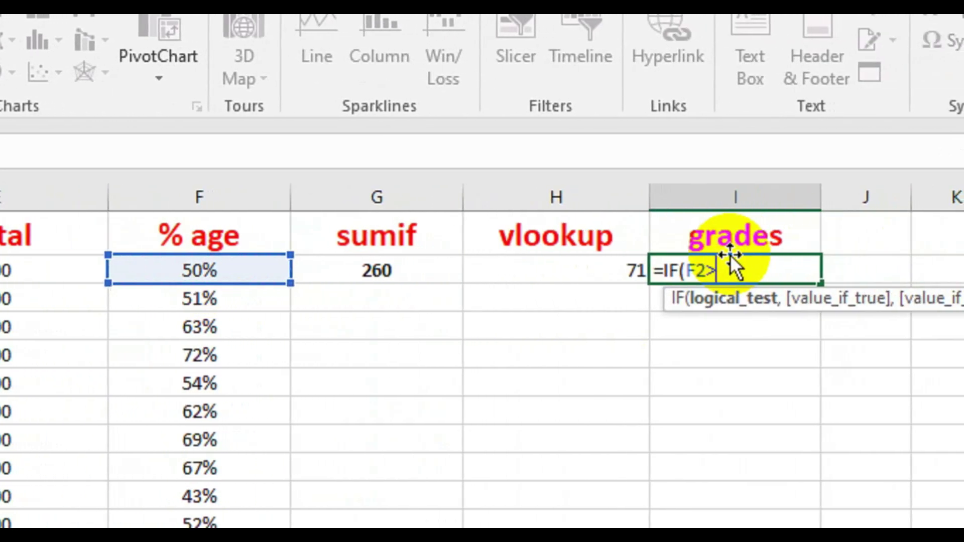
{"action": "type", "text": "75%"}
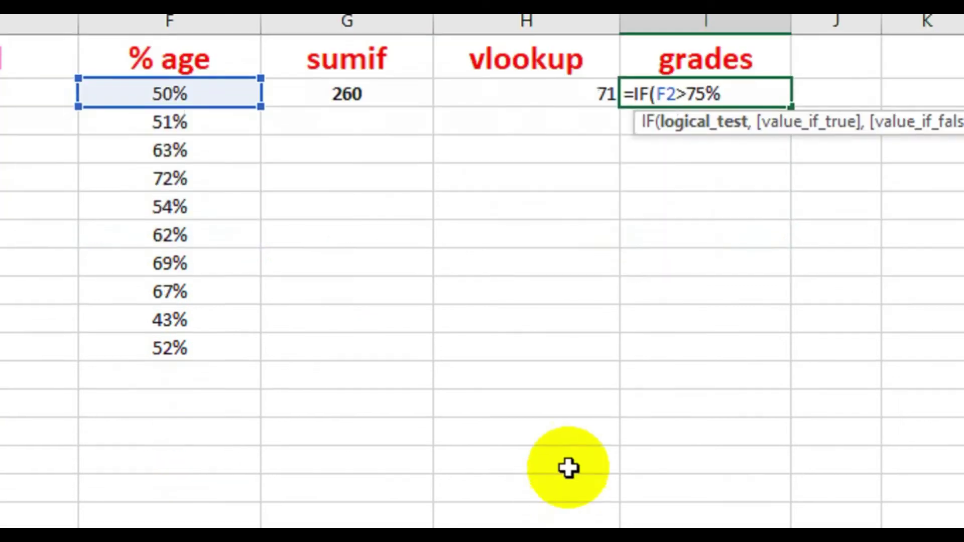
{"action": "type", "text": ","}
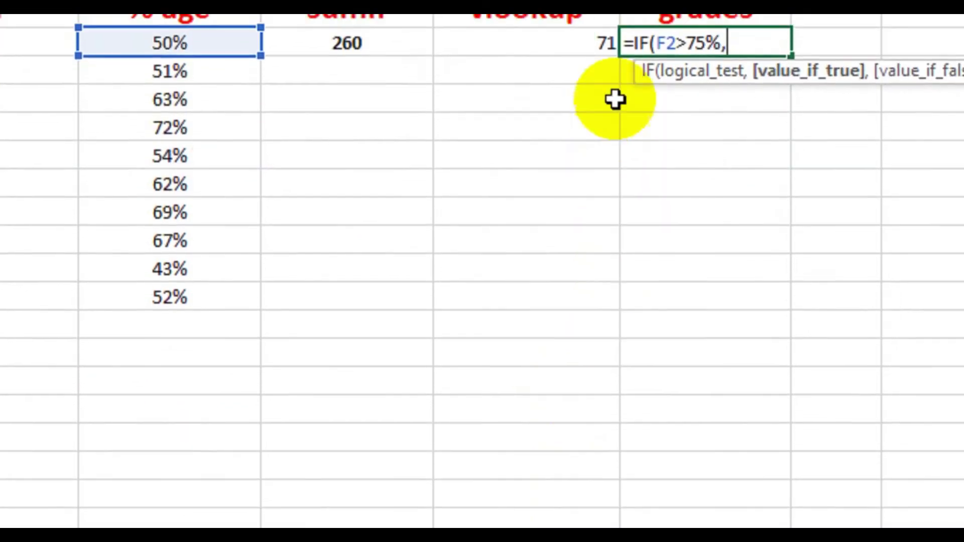
{"action": "type", "text": "\""}
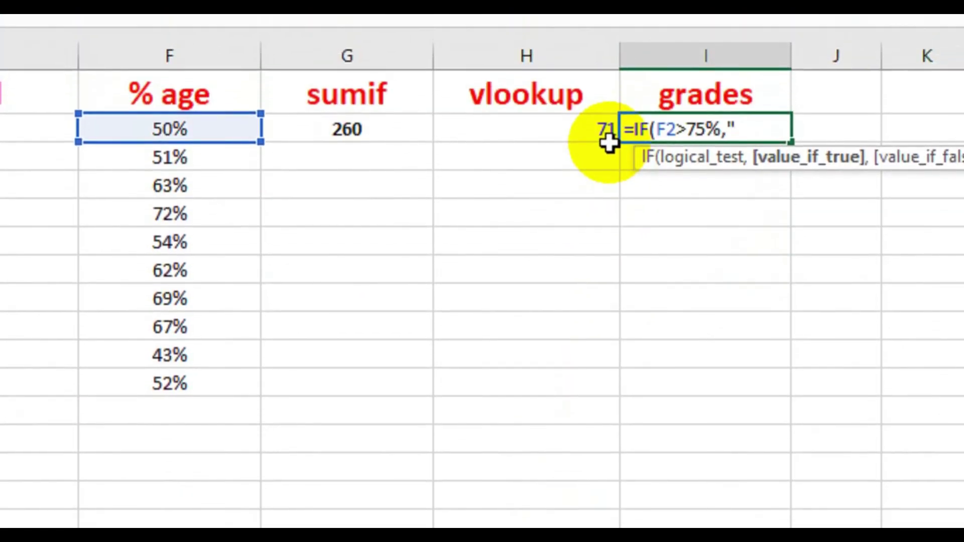
{"action": "type", "text": "A\","}
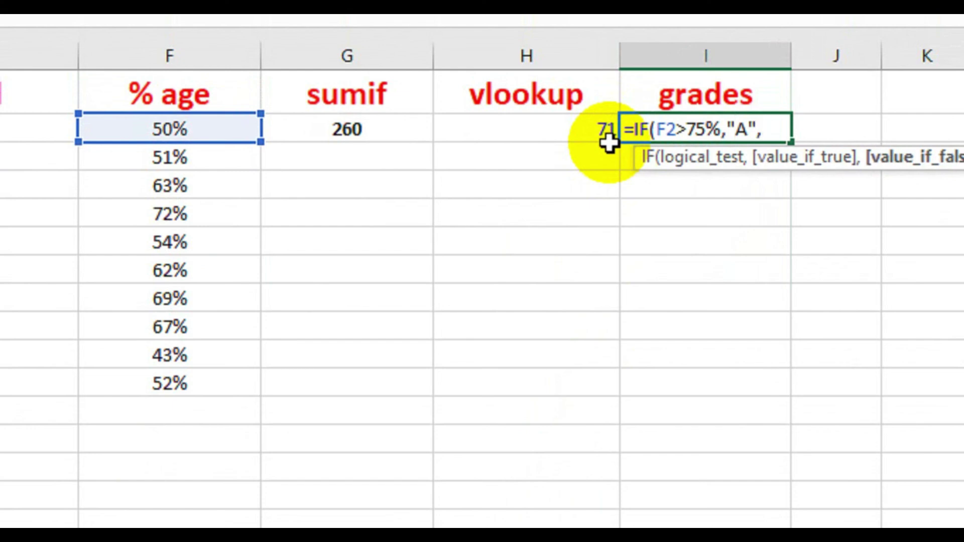
{"action": "type", "text": "if"}
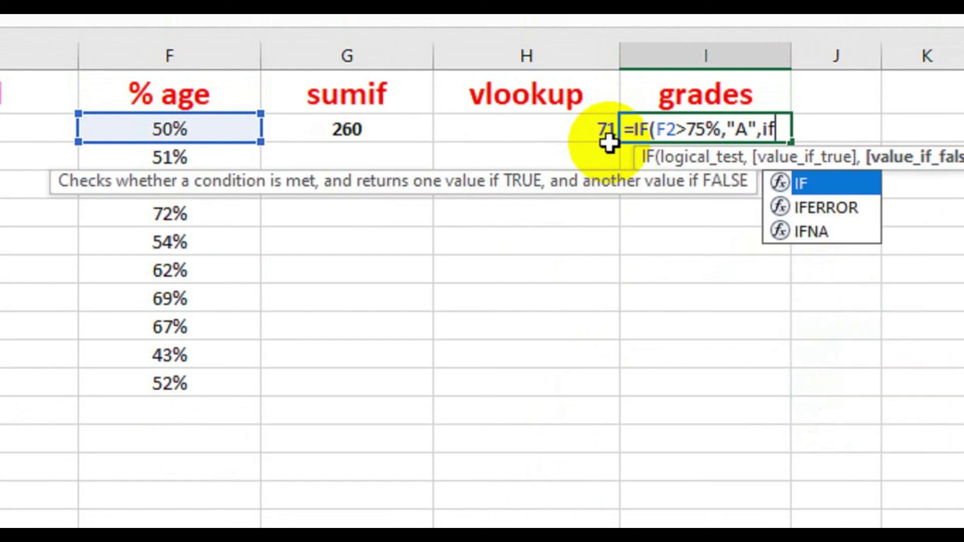
- Nest a second IF returning "B" when F2 is at least 60%
{"action": "double_click", "coordinate": [788, 185]}
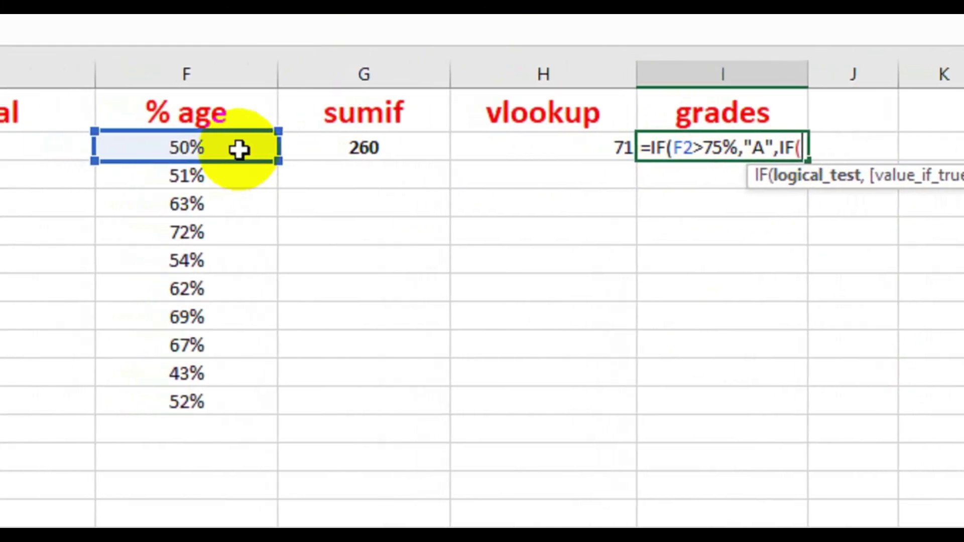
{"action": "left_click", "coordinate": [171, 145]}
{"action": "type", "text": ">="}
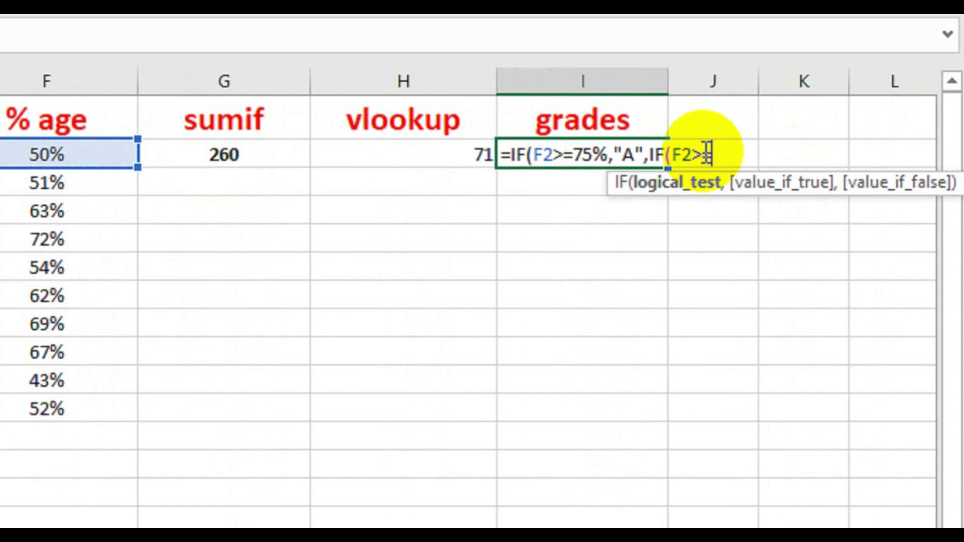
{"action": "type", "text": "60%"}
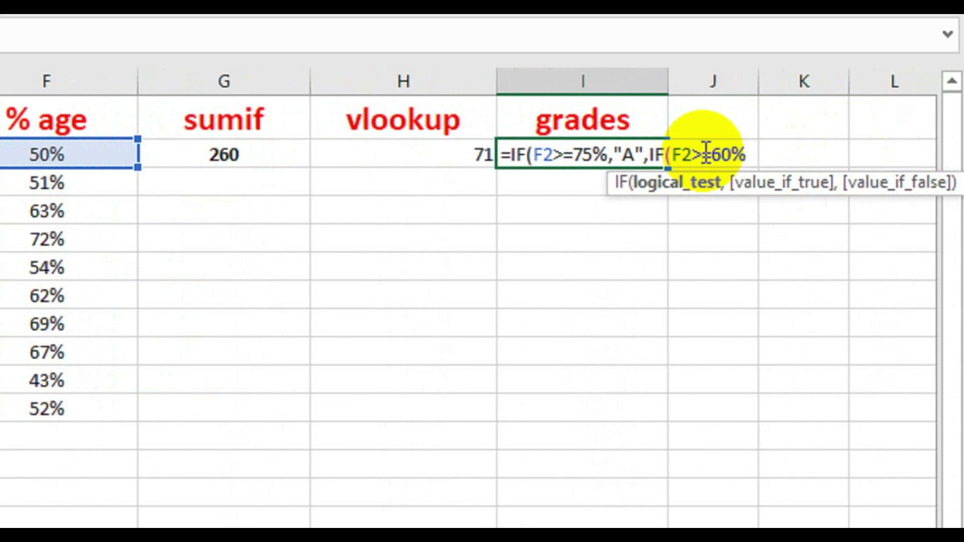
{"action": "type", "text": ",\""}
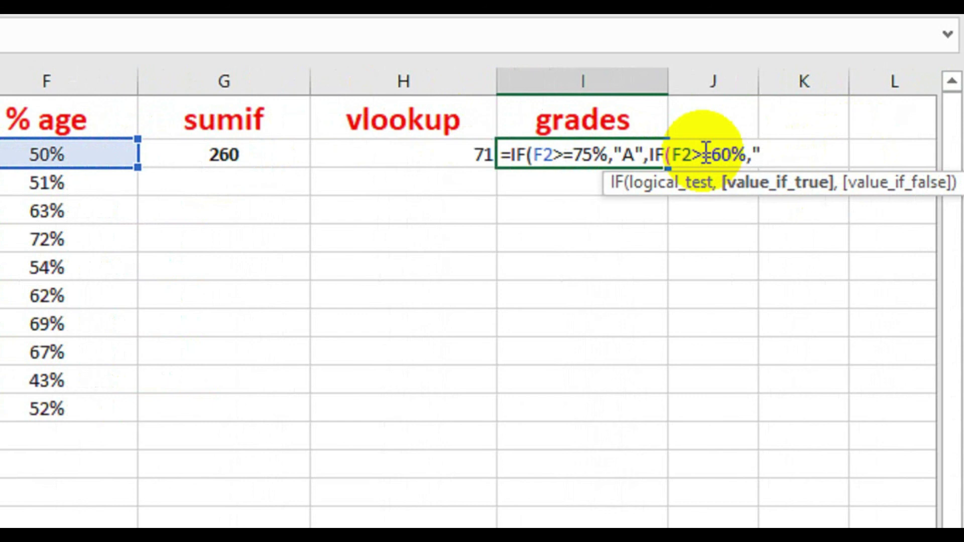
{"action": "type", "text": "B\","}
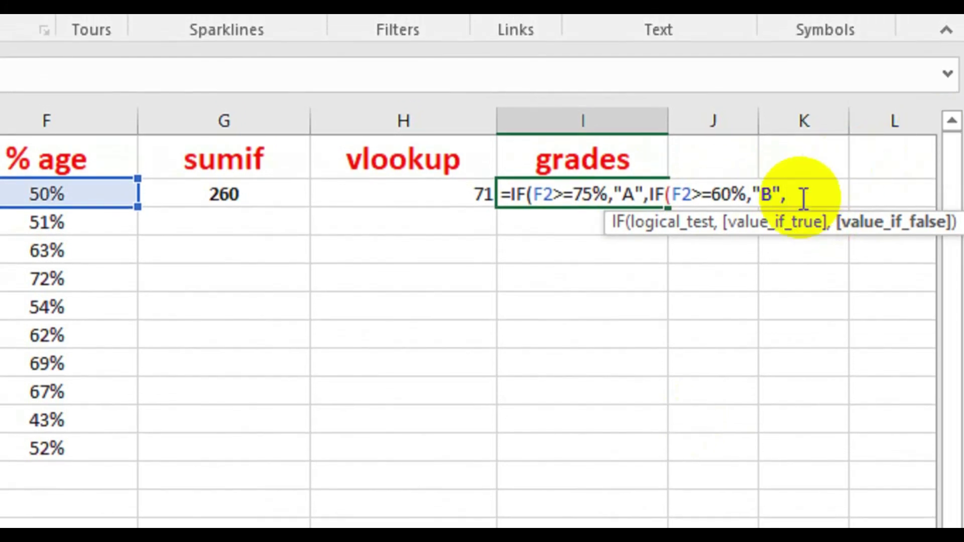
- Finish the grade formula with IF(F2>=50,"C","D") and closing parentheses, so I2 shows D
{"action": "type", "text": "if"}
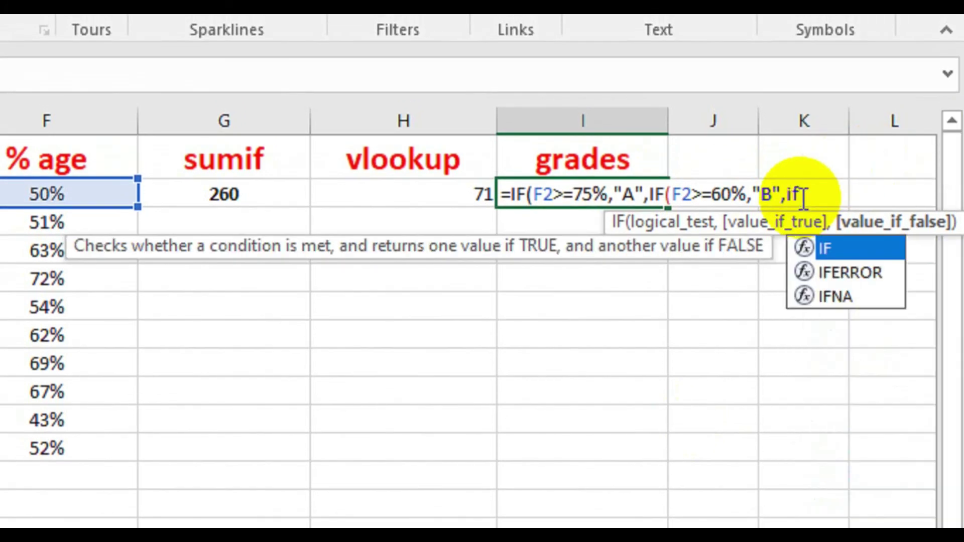
{"action": "left_click", "coordinate": [831, 240]}
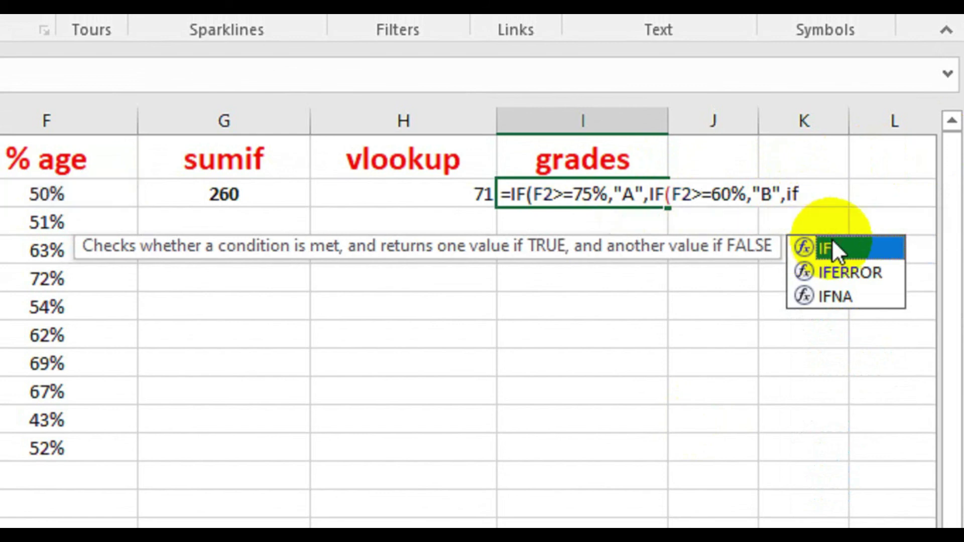
{"action": "double_click", "coordinate": [836, 242]}
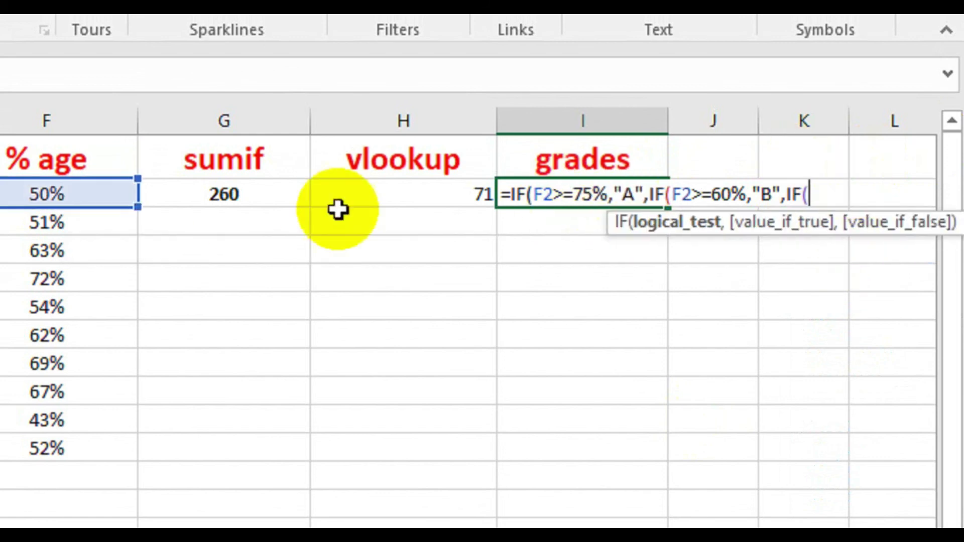
{"action": "left_click", "coordinate": [82, 194]}
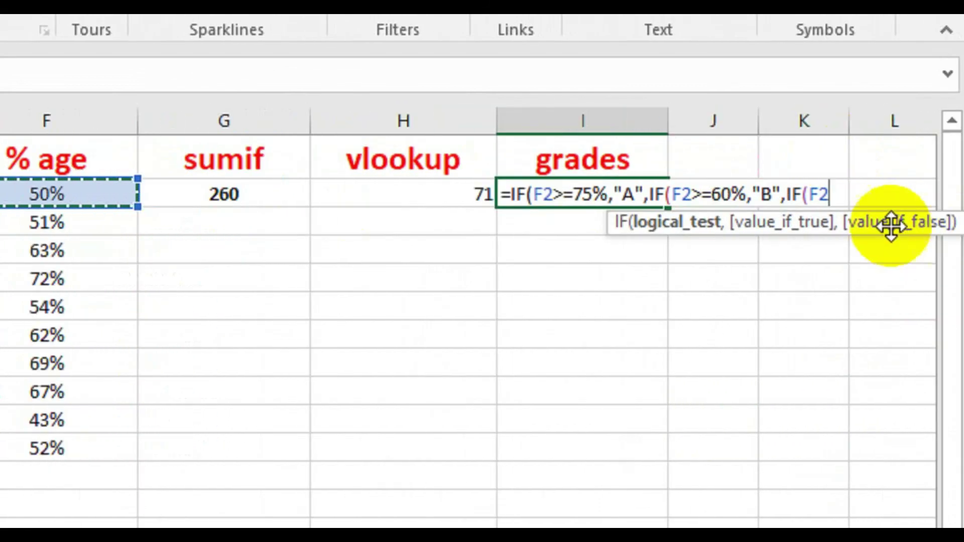
{"action": "type", "text": ">="}
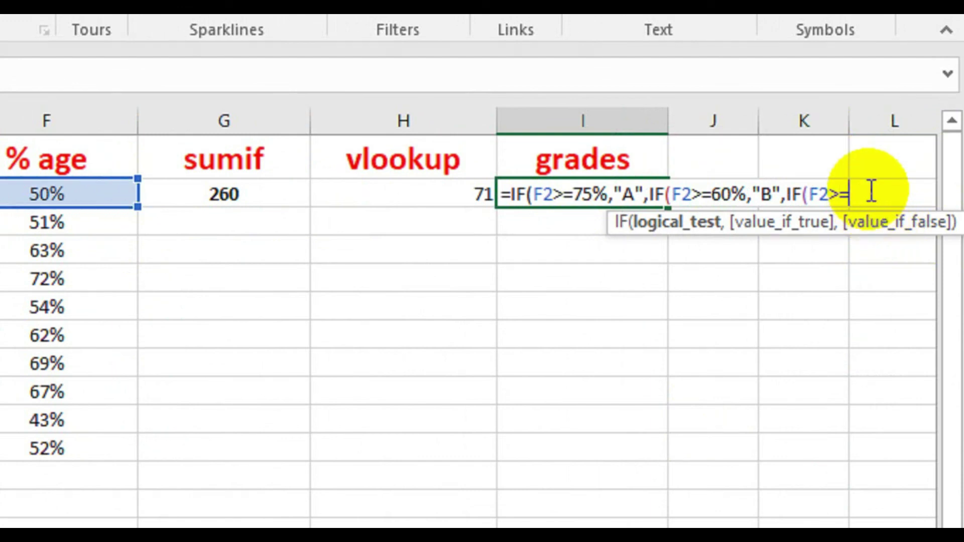
{"action": "type", "text": "50,\"C\""}
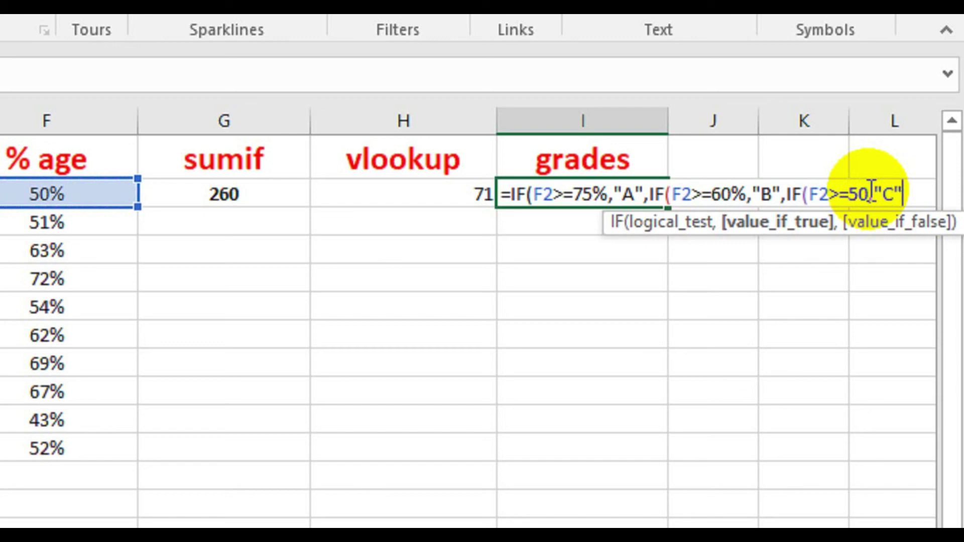
{"action": "type", "text": ")"}
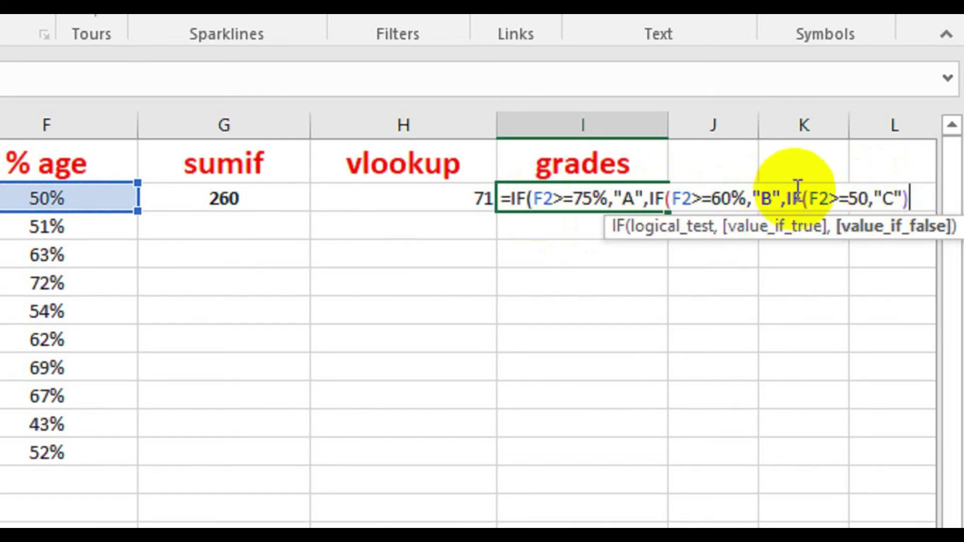
{"action": "key", "text": "Left"}
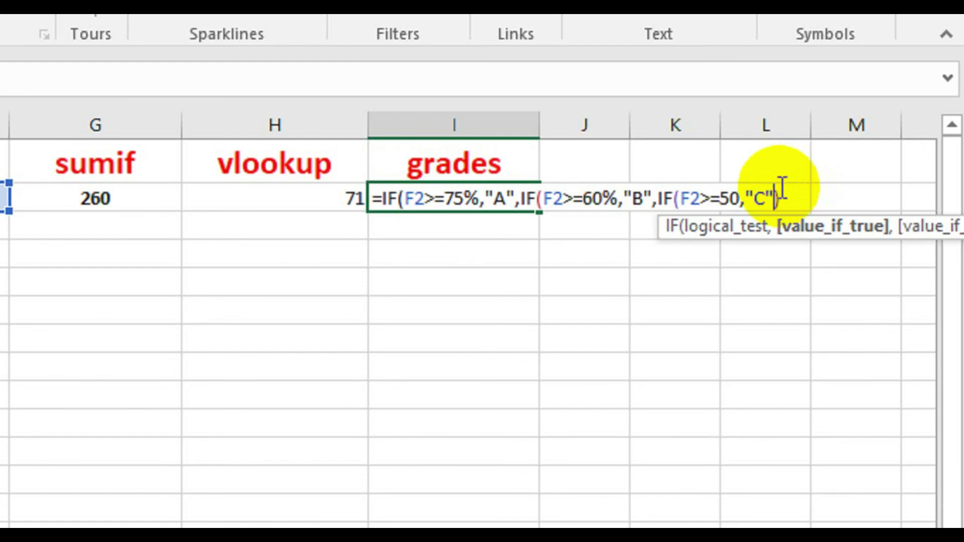
{"action": "type", "text": ","}
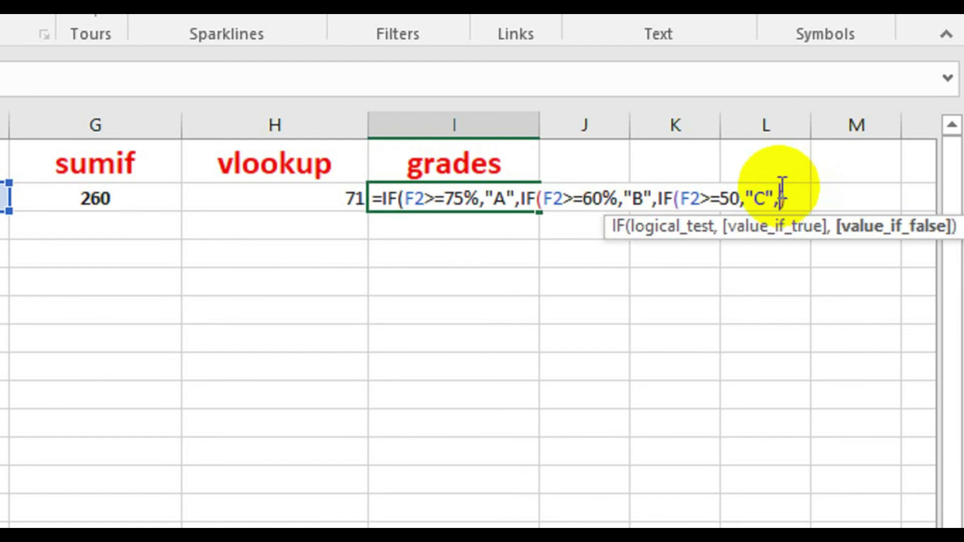
{"action": "type", "text": "\"\")"}
{"action": "type", "text": "D\""}
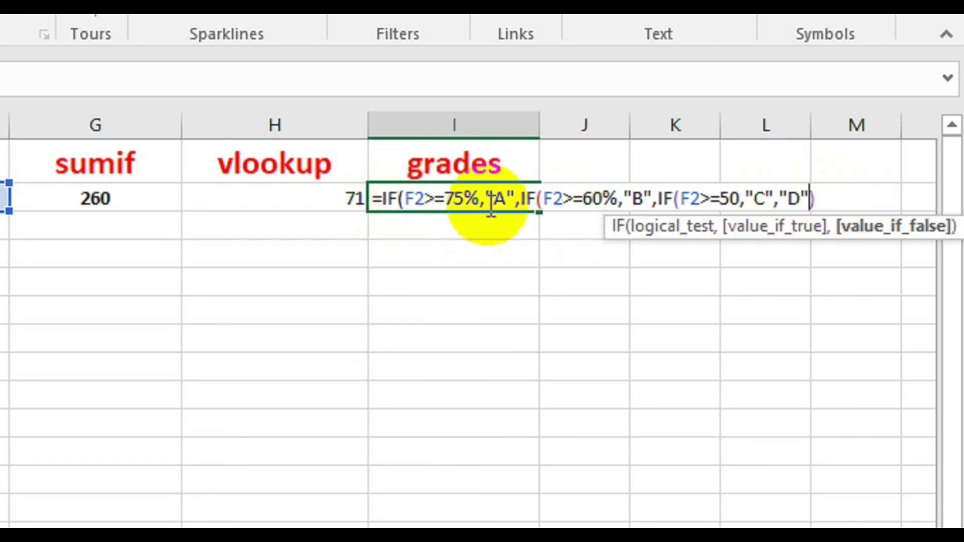
{"action": "type", "text": ")"}
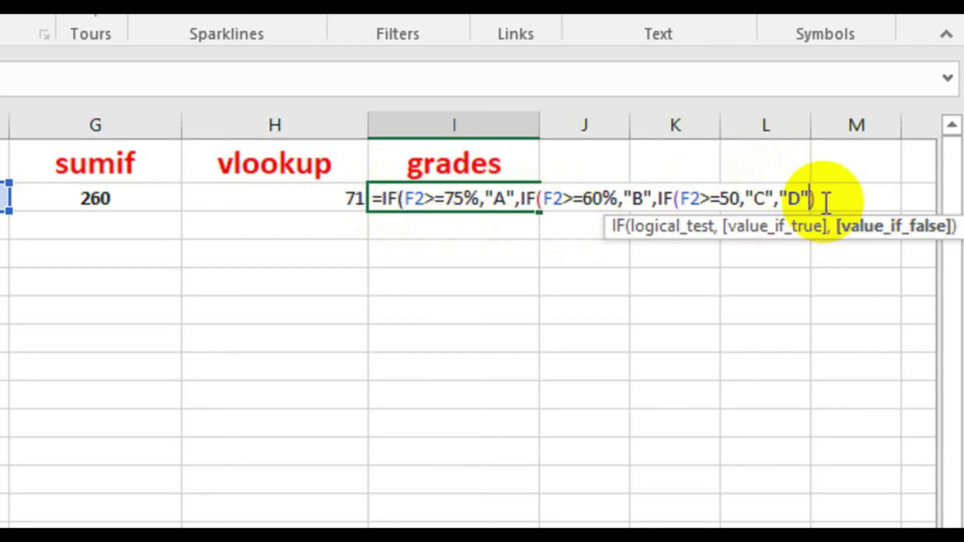
{"action": "type", "text": "))"}
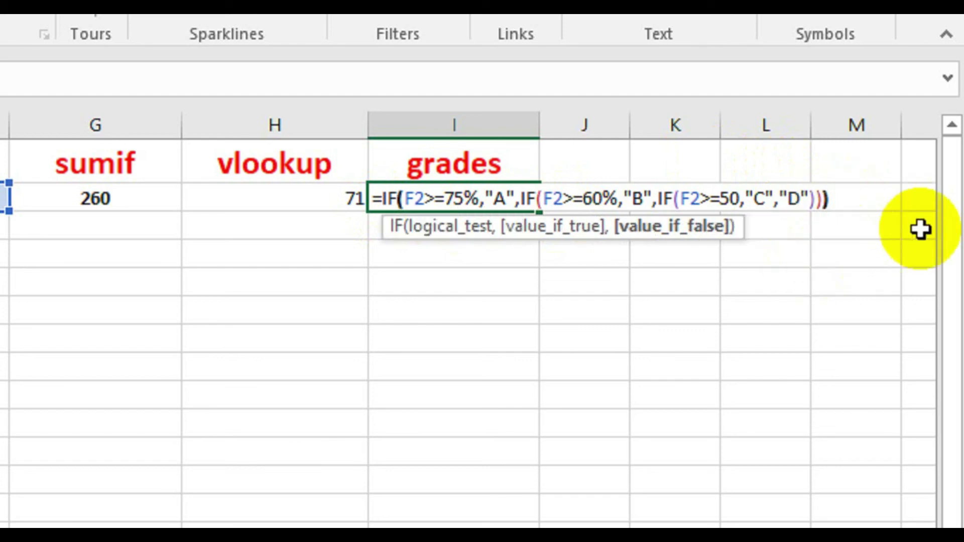
{"action": "key", "text": "Return"}
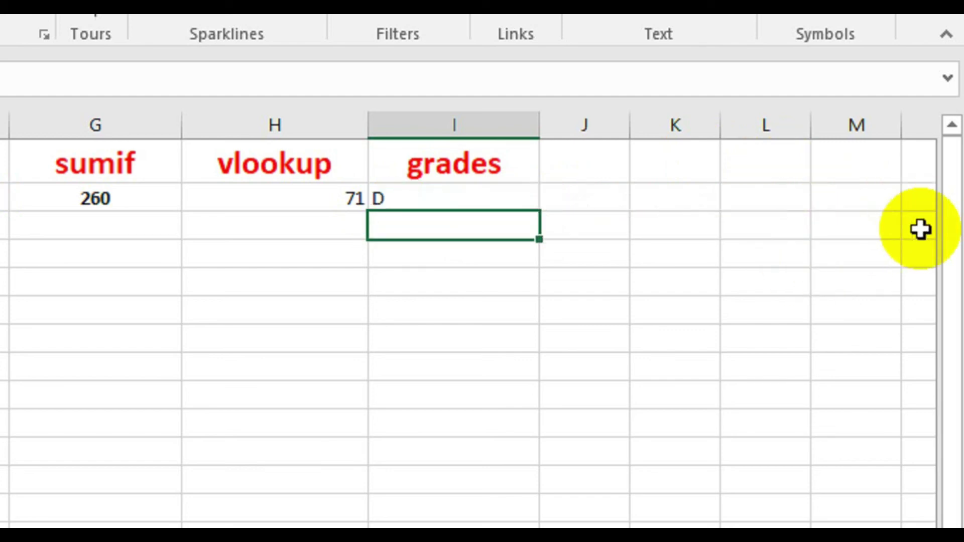
- Fill the grade formula down to I11 (D, D, B, B, D, B, B, B, D, D) and check it
{"action": "left_click", "coordinate": [502, 199]}
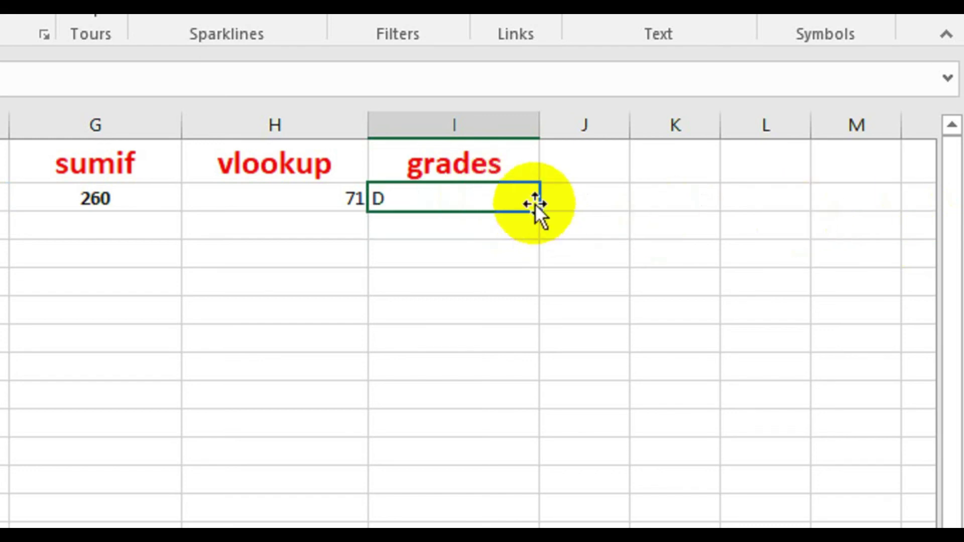
{"action": "left_click_drag", "start_coordinate": [541, 212], "coordinate": [514, 474]}
{"action": "left_click_drag", "start_coordinate": [514, 406], "coordinate": [513, 405]}
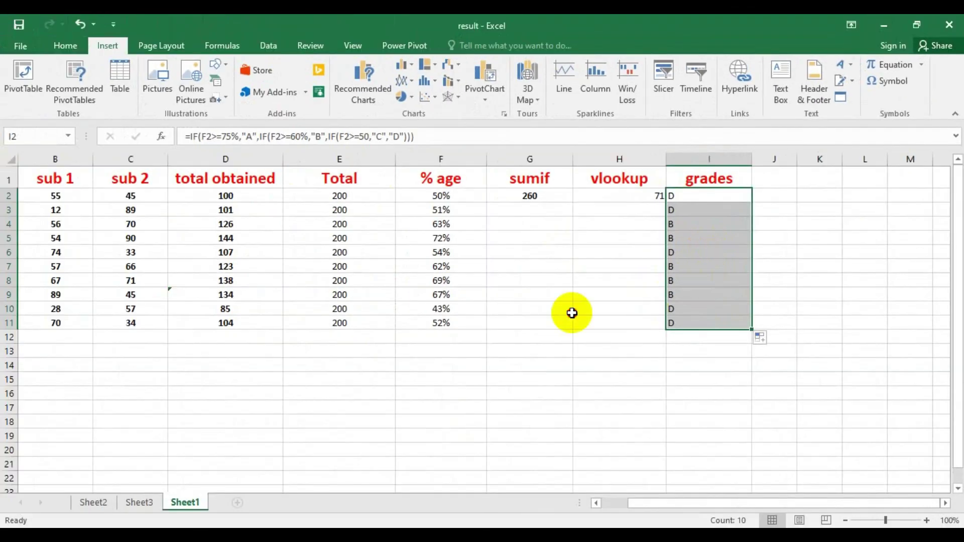
{"action": "left_click", "coordinate": [178, 360]}
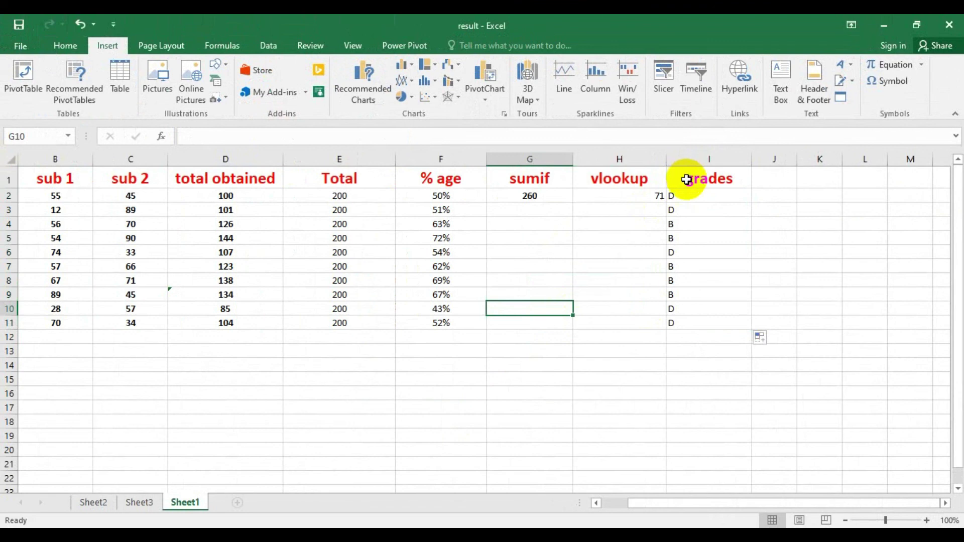
{"action": "double_click", "coordinate": [688, 195]}
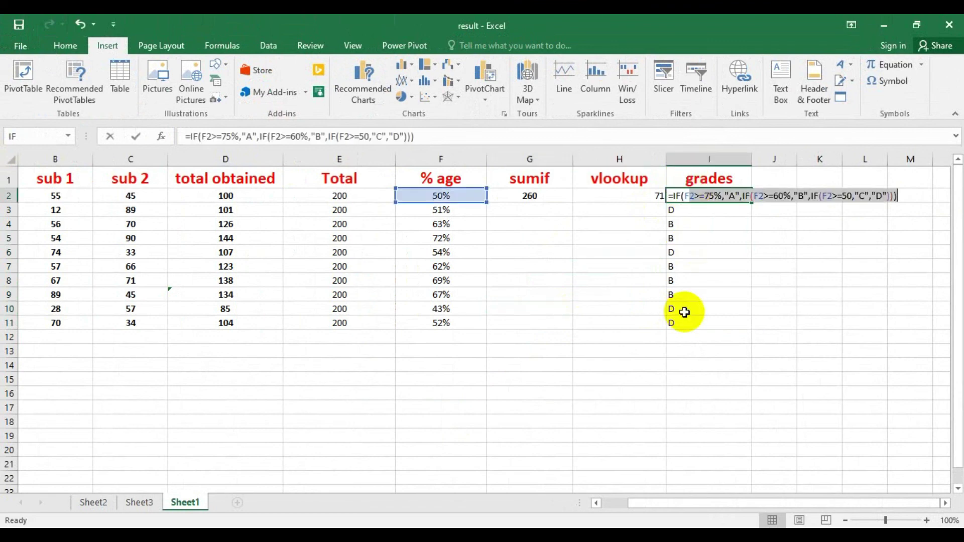
{"action": "left_click", "coordinate": [881, 205]}
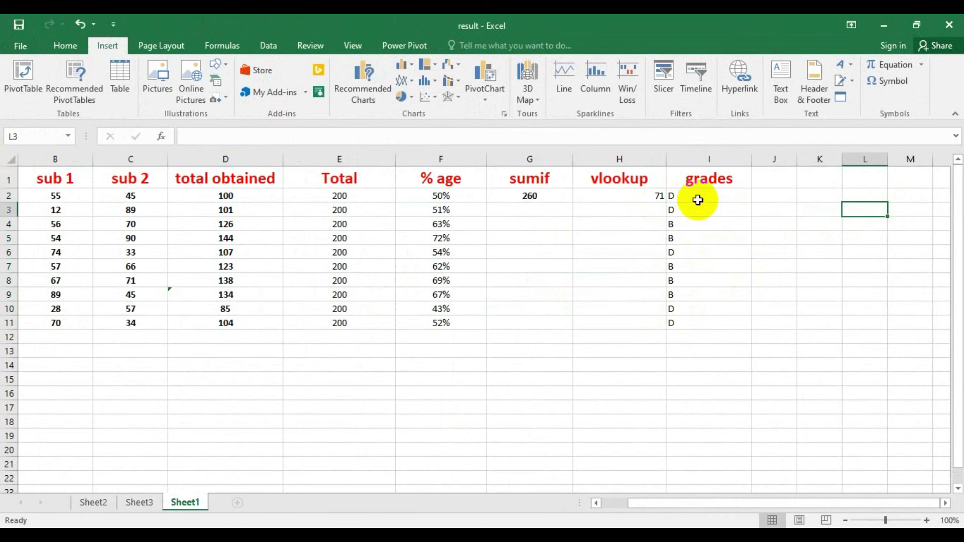
- Centre the letter grades in I2:I11
{"action": "left_click_drag", "start_coordinate": [676, 195], "coordinate": [683, 318]}
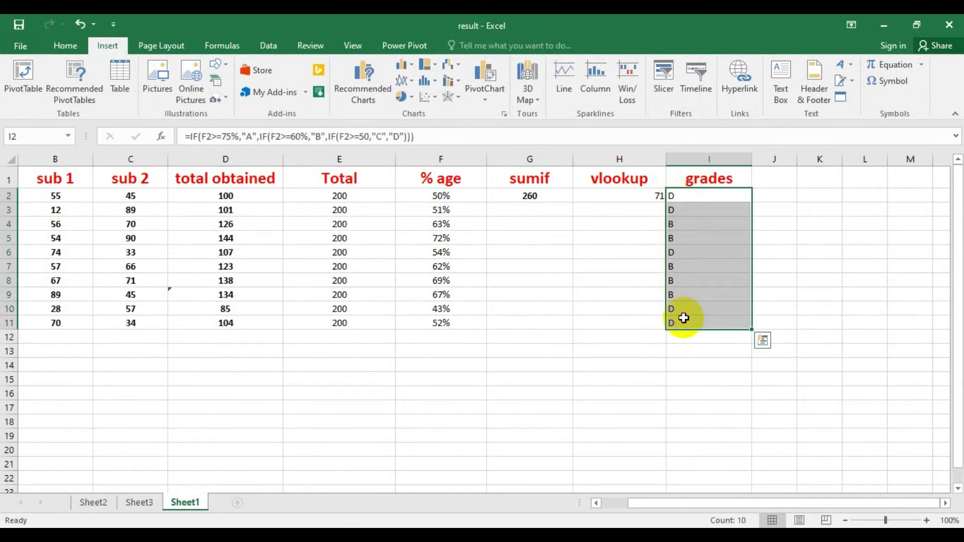
{"action": "left_click", "coordinate": [68, 45]}
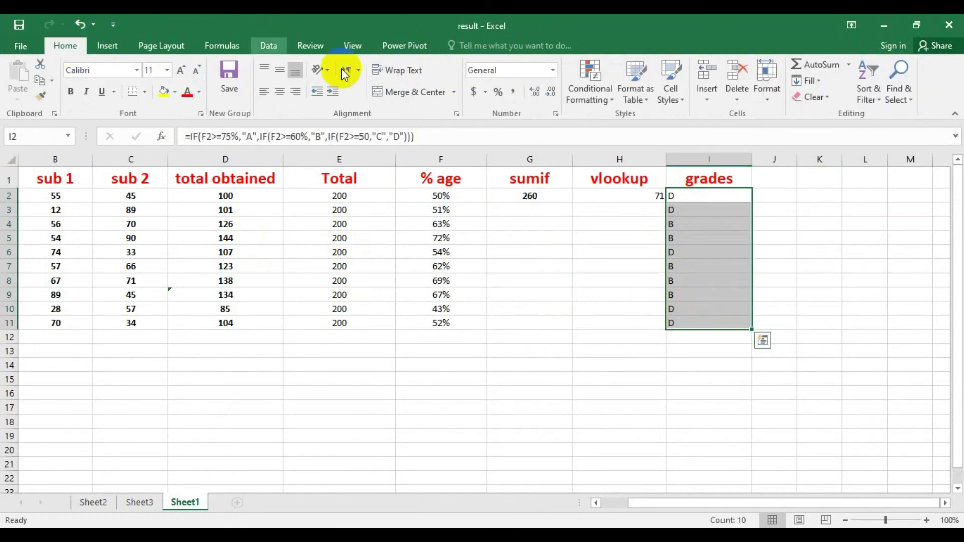
{"action": "left_click", "coordinate": [279, 92]}
{"action": "left_click", "coordinate": [761, 376]}
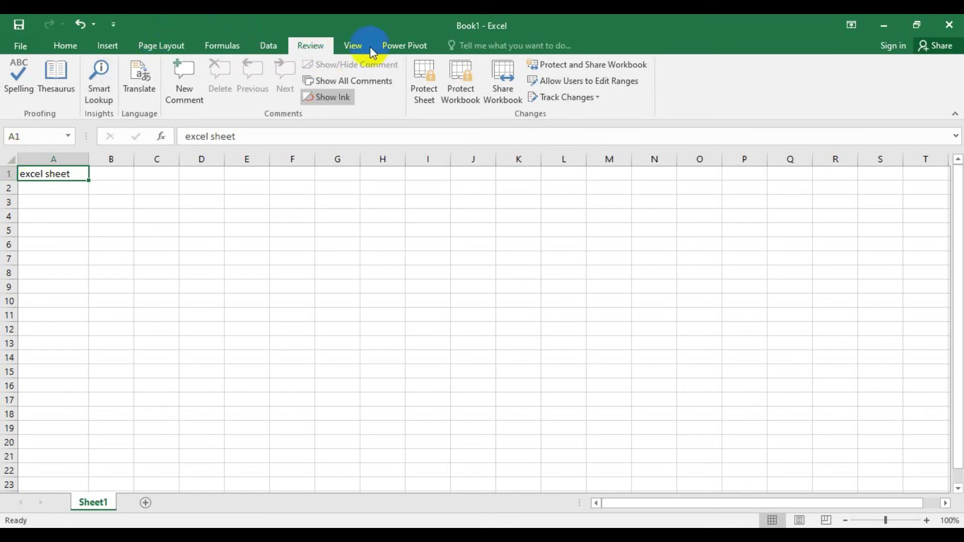
- Browse the Power Pivot, Insert and Home ribbon tabs in the Book1 workbook
{"action": "left_click", "coordinate": [407, 45]}
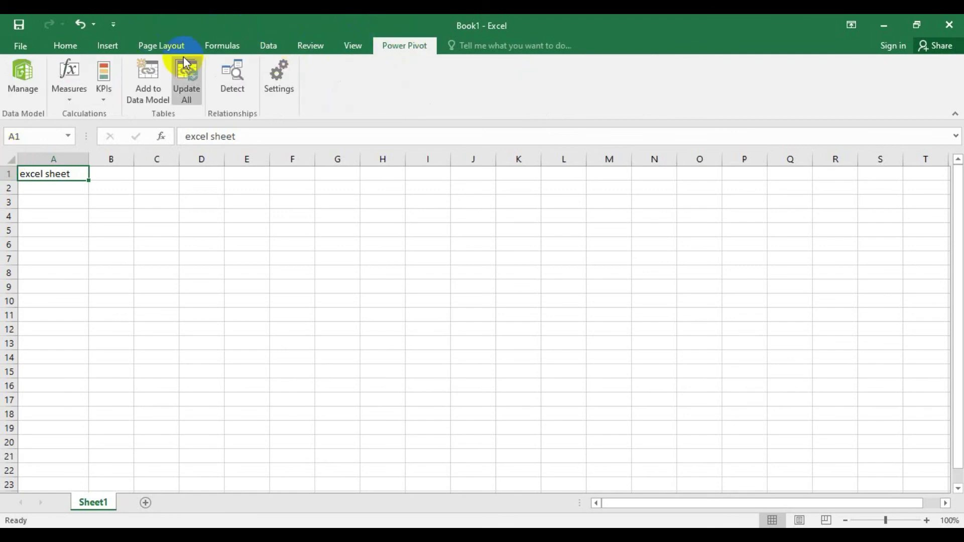
{"action": "left_click", "coordinate": [103, 46]}
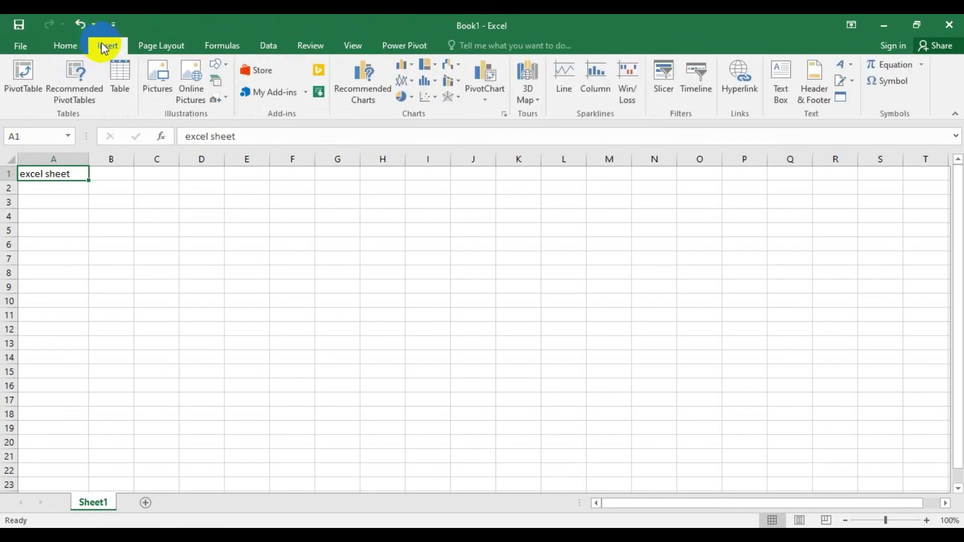
{"action": "left_click", "coordinate": [69, 45]}
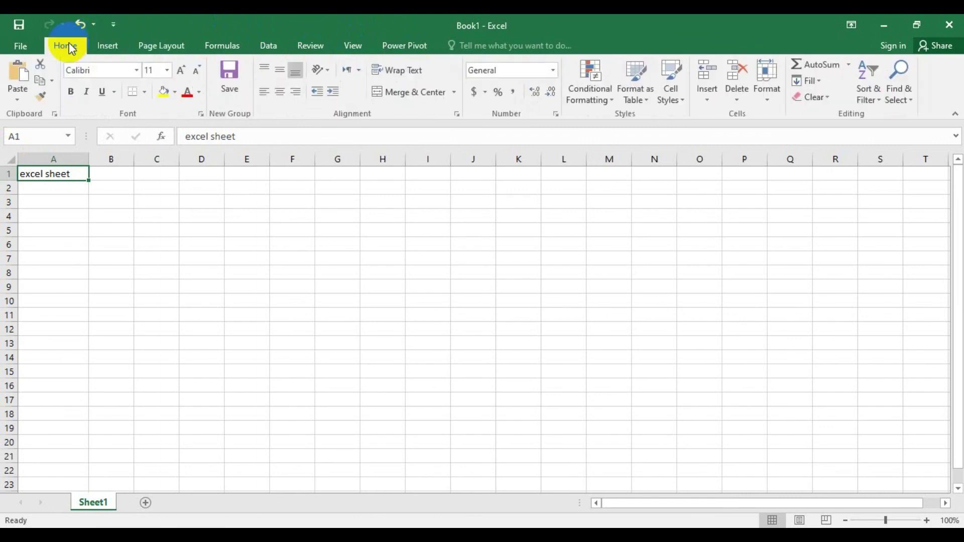